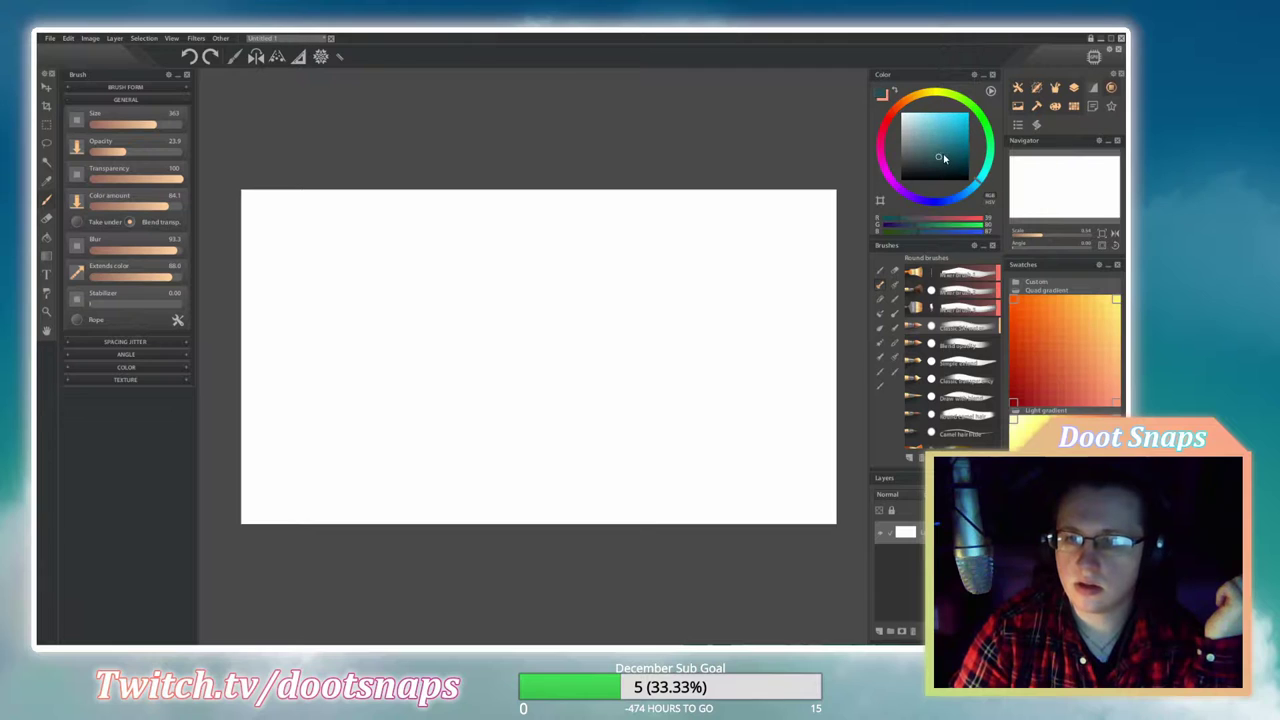
Paint the sky as a gradient from dark teal along the upper edge to lighter teal towards the horizon.
{"action": "mouse_move", "coordinate": [850, 220]}
{"action": "left_mouse_down"}
{"action": "mouse_move", "coordinate": [286, 229]}
{"action": "mouse_move", "coordinate": [850, 215]}
{"action": "left_mouse_up"}
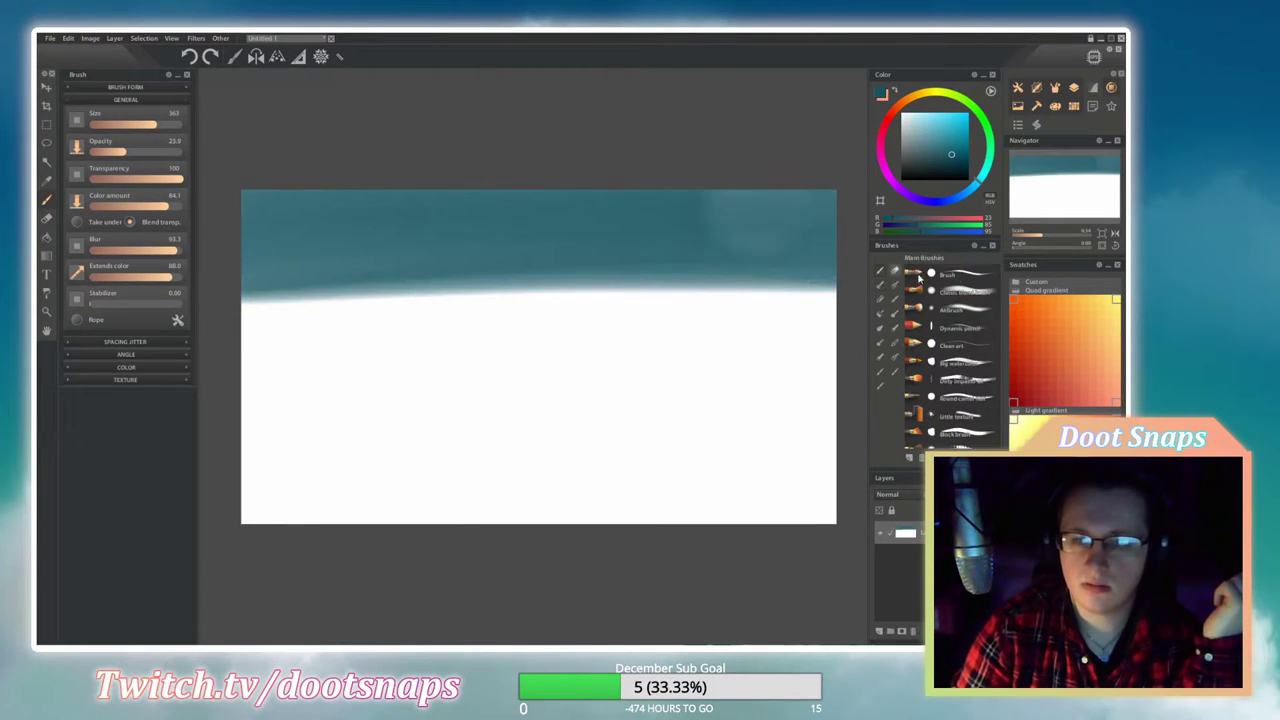
{"action": "mouse_move", "coordinate": [771, 206]}
{"action": "left_mouse_down"}
{"action": "mouse_move", "coordinate": [822, 255]}
{"action": "mouse_move", "coordinate": [400, 390]}
{"action": "left_mouse_up"}
{"action": "left_click", "coordinate": [951, 149]}
{"action": "mouse_move", "coordinate": [771, 337]}
{"action": "left_mouse_down"}
{"action": "mouse_move", "coordinate": [811, 334]}
{"action": "mouse_move", "coordinate": [499, 293]}
{"action": "left_mouse_up"}
{"action": "left_click_drag", "start_coordinate": [820, 390], "coordinate": [337, 349]}
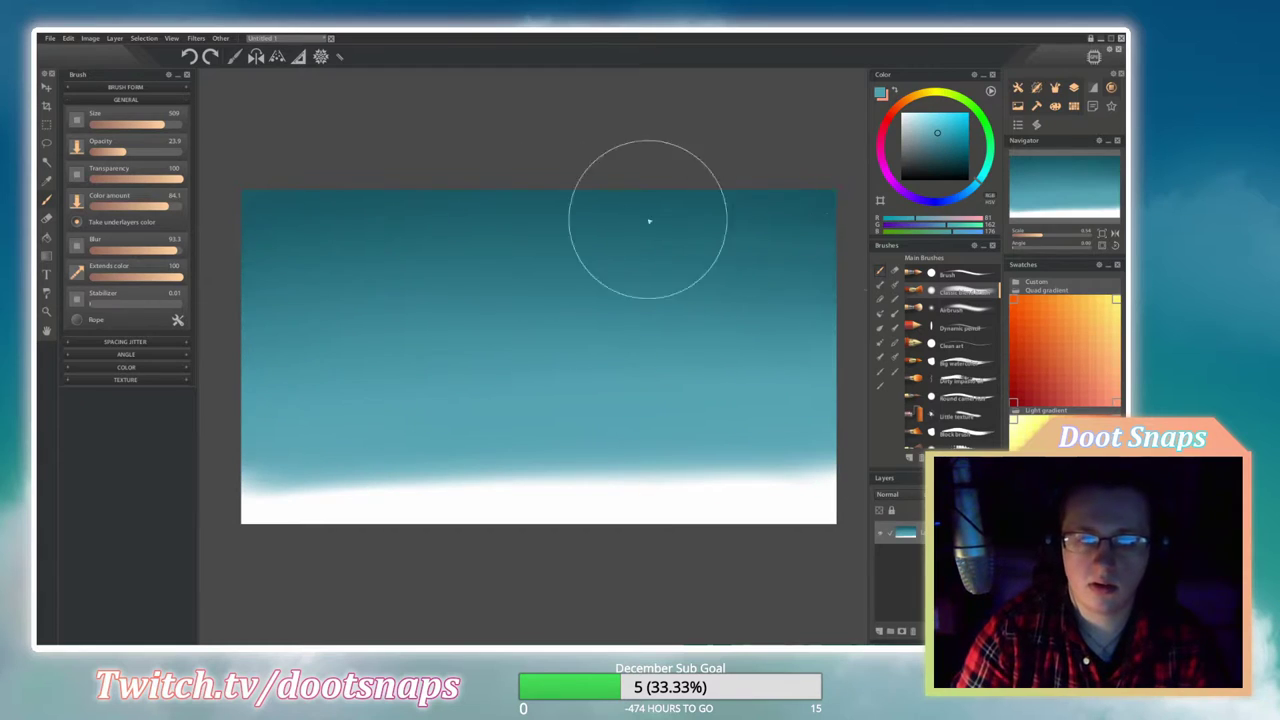
Fill the white strip at the base of the canvas with pale cream, fading it into the teal sky.
{"action": "left_click", "coordinate": [927, 129]}
{"action": "left_click", "coordinate": [918, 104]}
{"action": "left_click", "coordinate": [910, 121]}
{"action": "mouse_move", "coordinate": [800, 510]}
{"action": "left_mouse_down"}
{"action": "mouse_move", "coordinate": [794, 457]}
{"action": "mouse_move", "coordinate": [266, 429]}
{"action": "mouse_move", "coordinate": [764, 506]}
{"action": "left_mouse_up"}
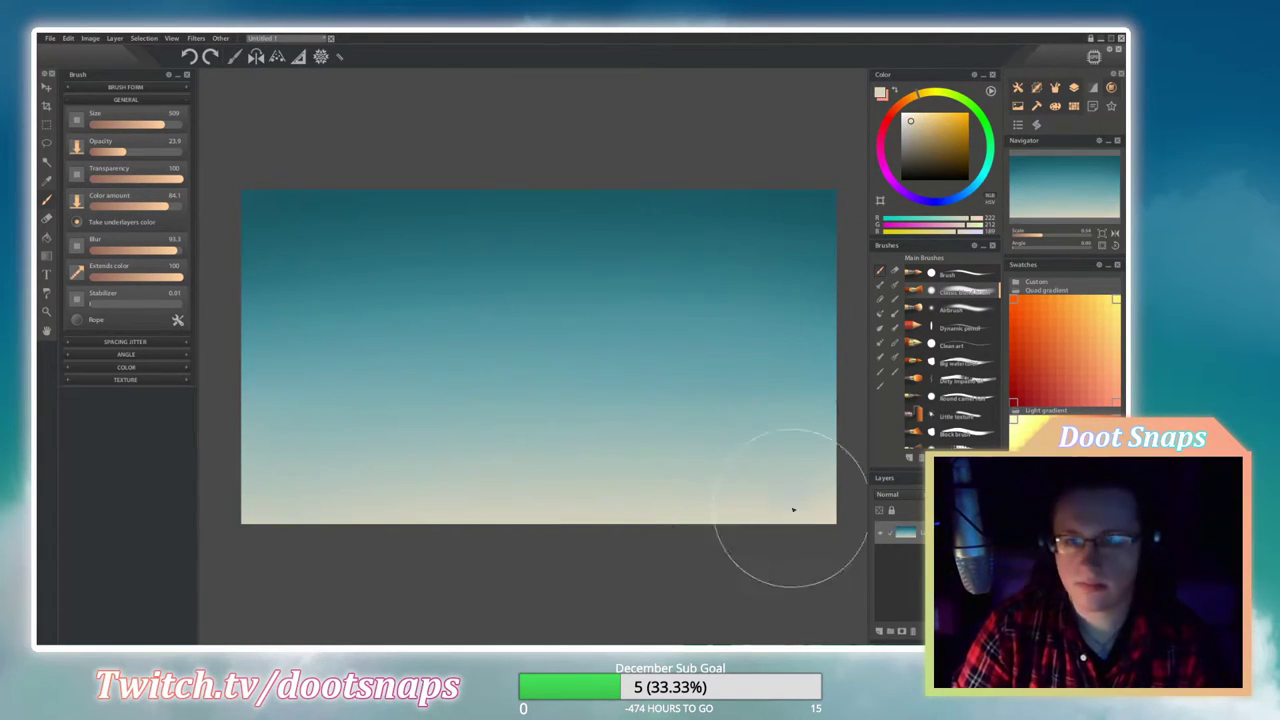
Smooth the sky gradient with a soft round brush, adding mid teal and deepening the upper sky with dark teal.
{"action": "scroll", "coordinate": [780, 480], "scroll_direction": "up", "scroll_amount": 3}
{"action": "scroll", "coordinate": [306, 283], "scroll_direction": "down", "scroll_amount": 3}
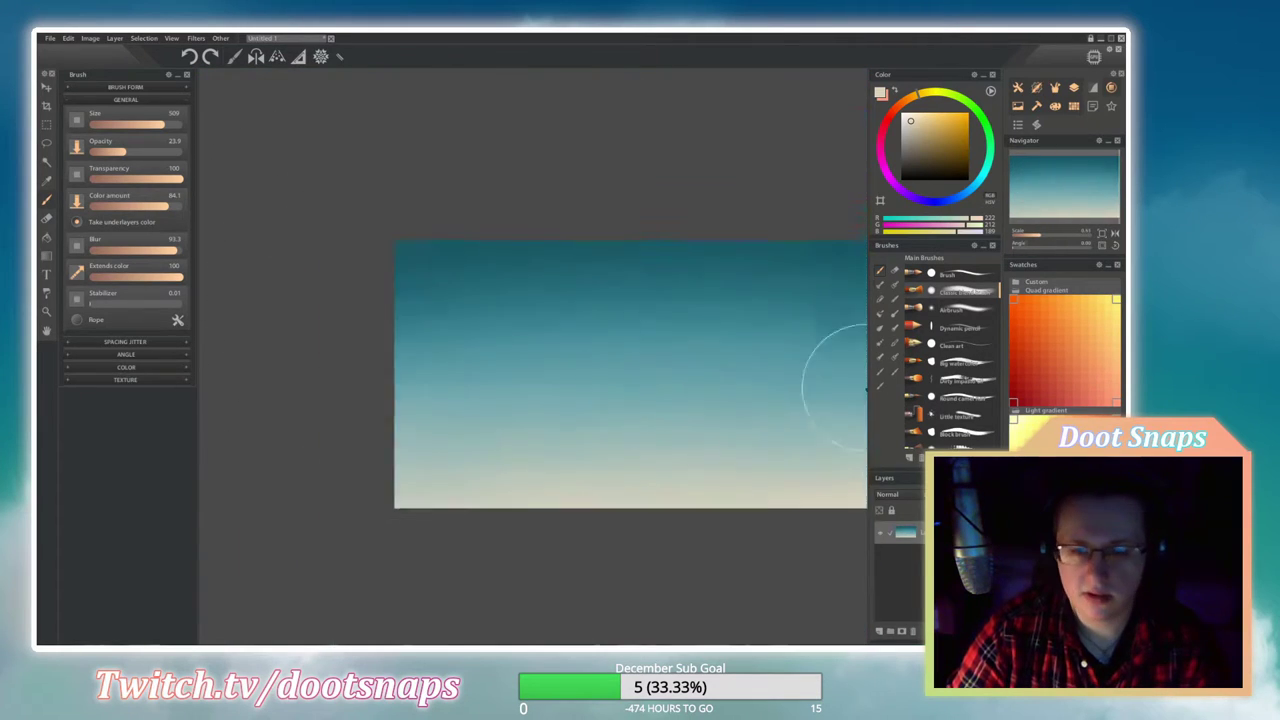
{"action": "scroll", "coordinate": [646, 391], "scroll_direction": "up", "scroll_amount": 2}
{"action": "left_click", "coordinate": [930, 290]}
{"action": "left_click", "coordinate": [935, 326]}
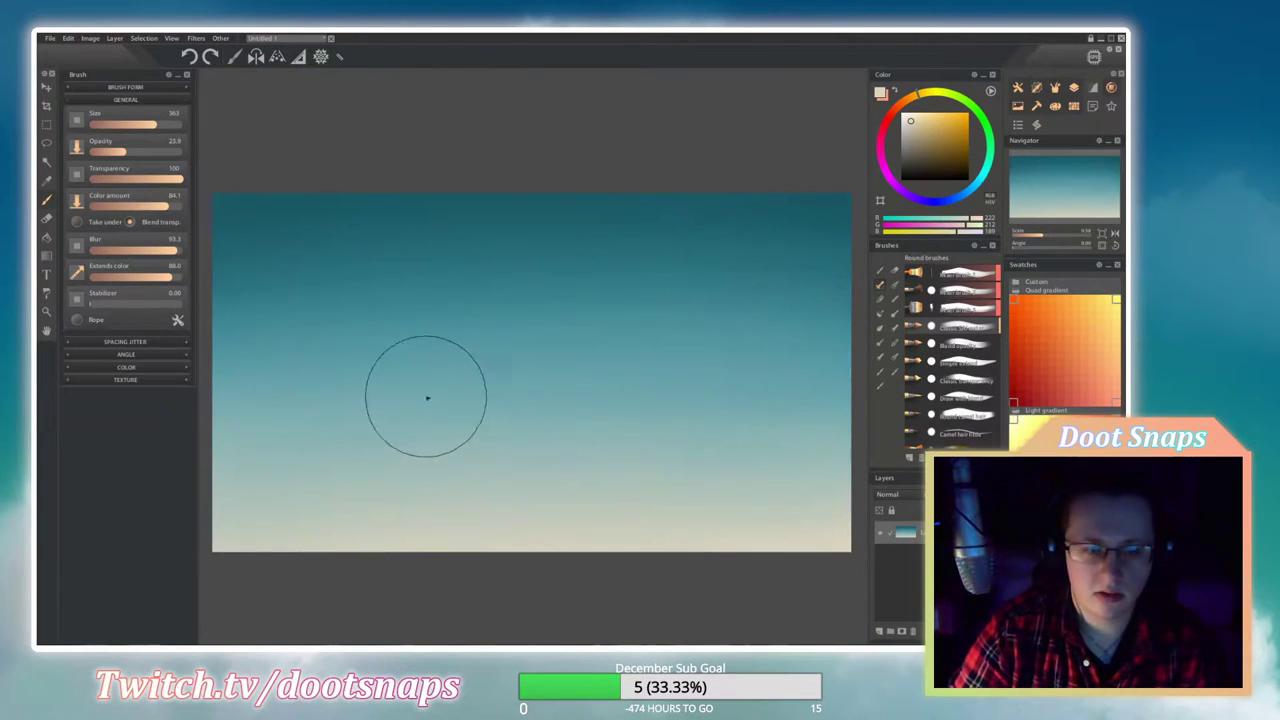
{"action": "left_click", "coordinate": [820, 360], "text": "alt"}
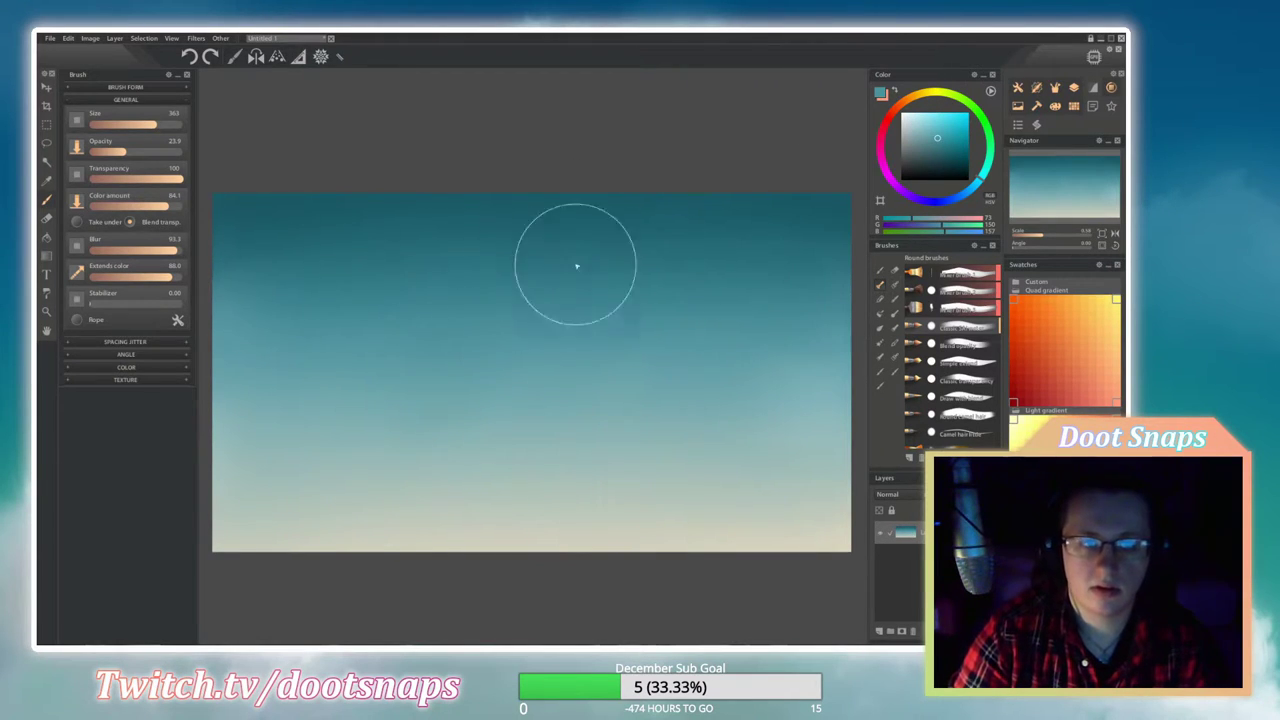
{"action": "left_click", "coordinate": [952, 152]}
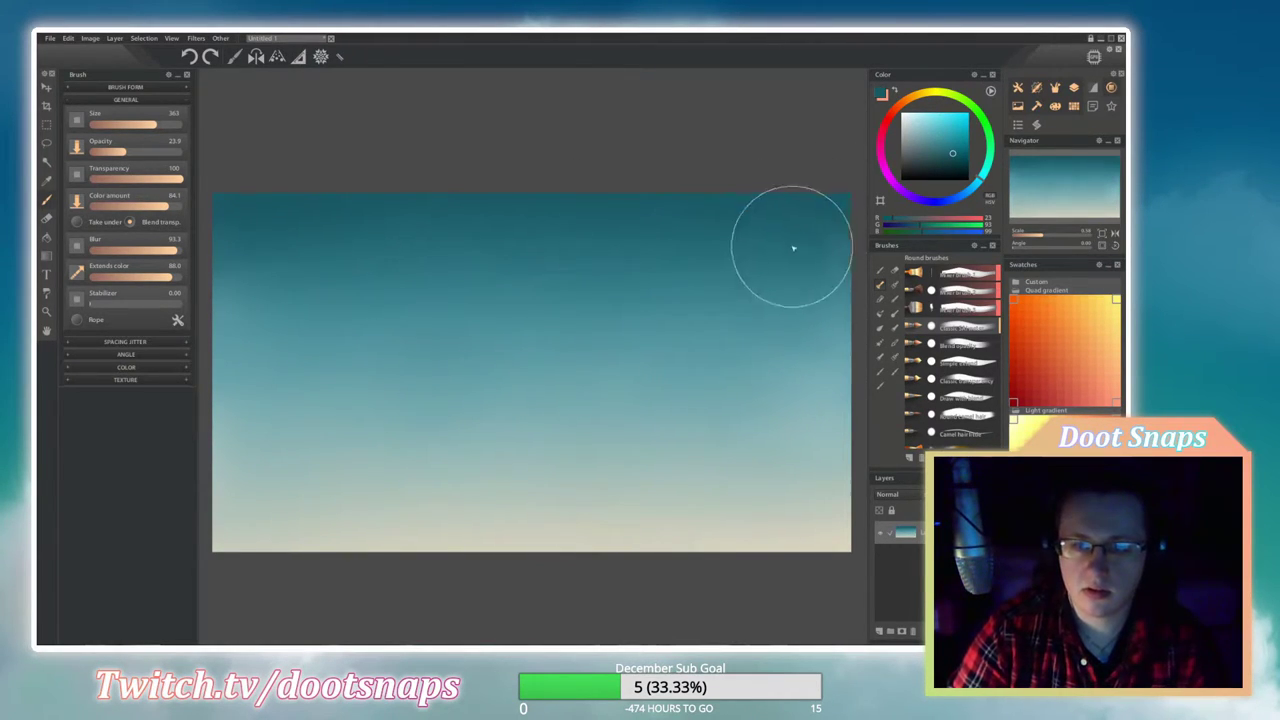
{"action": "left_click_drag", "start_coordinate": [747, 261], "coordinate": [775, 270]}
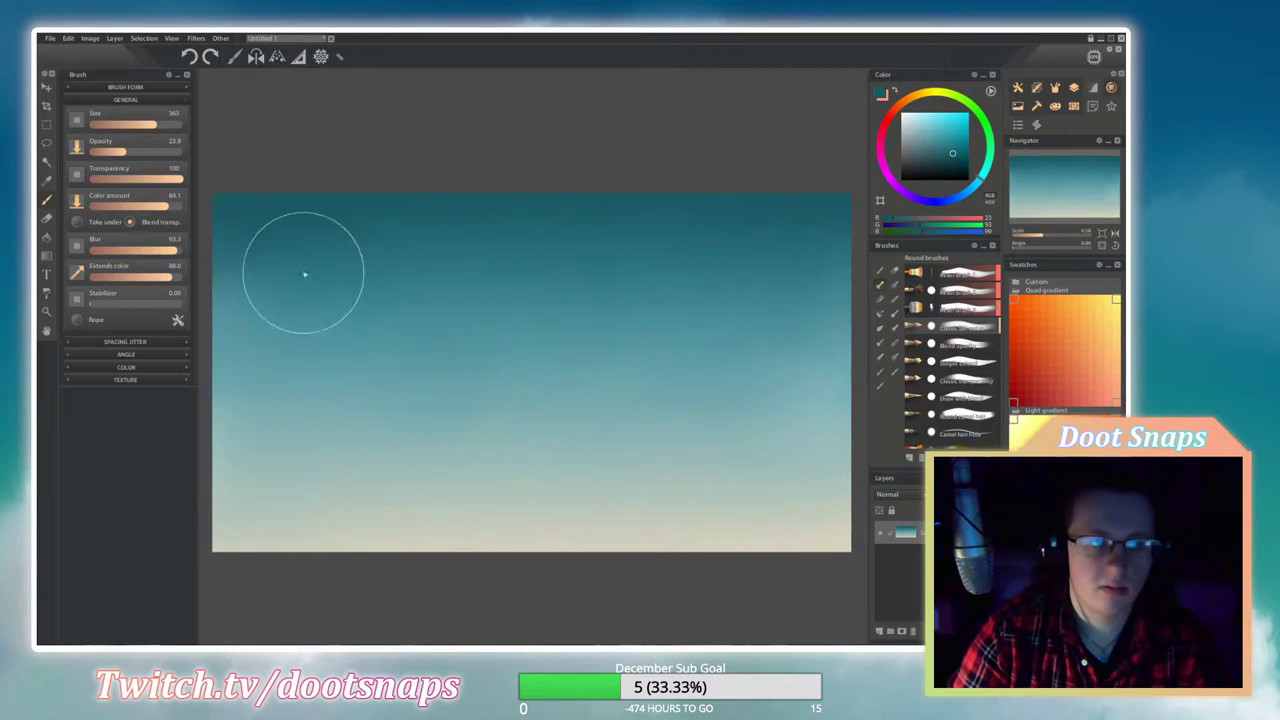
{"action": "scroll", "coordinate": [614, 320], "scroll_direction": "down", "scroll_amount": 1}
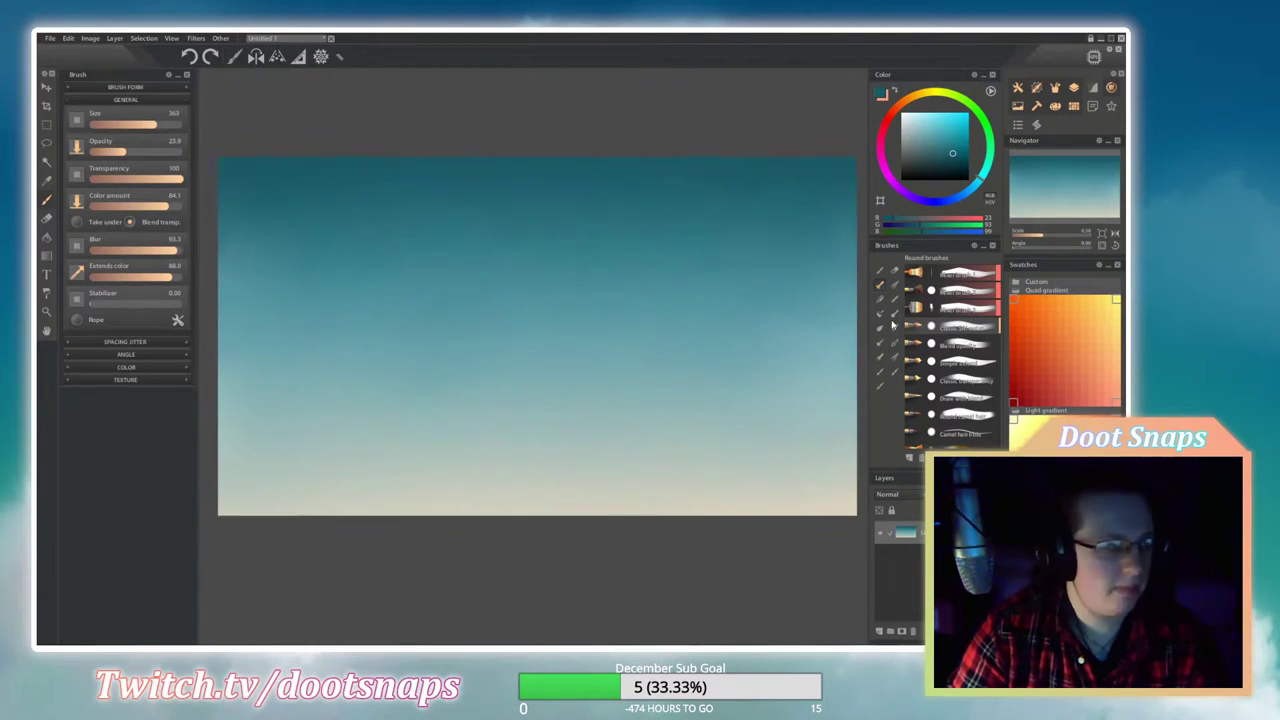
Paint a grey-blue cloud bank along the horizon with a bob ross cloud brush, building it into a tall mass on the right side.
{"action": "right_click", "coordinate": [582, 435]}
{"action": "left_click", "coordinate": [582, 435]}
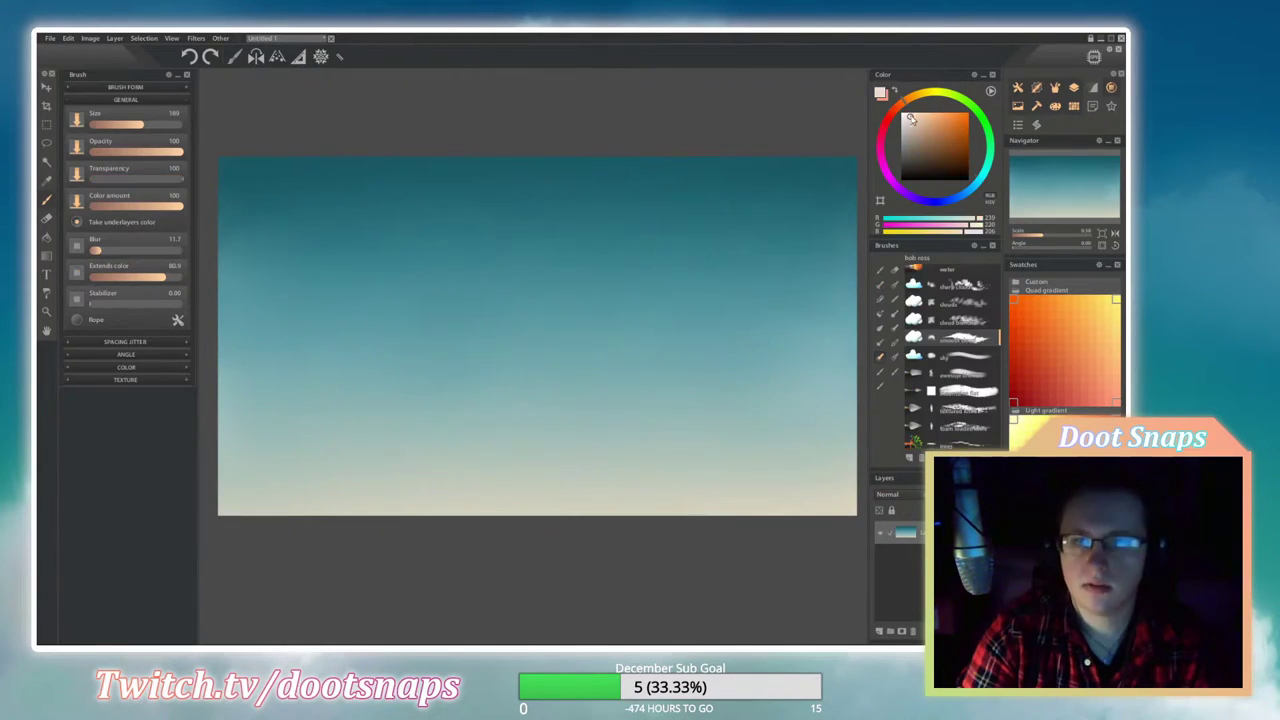
{"action": "left_click", "coordinate": [917, 155]}
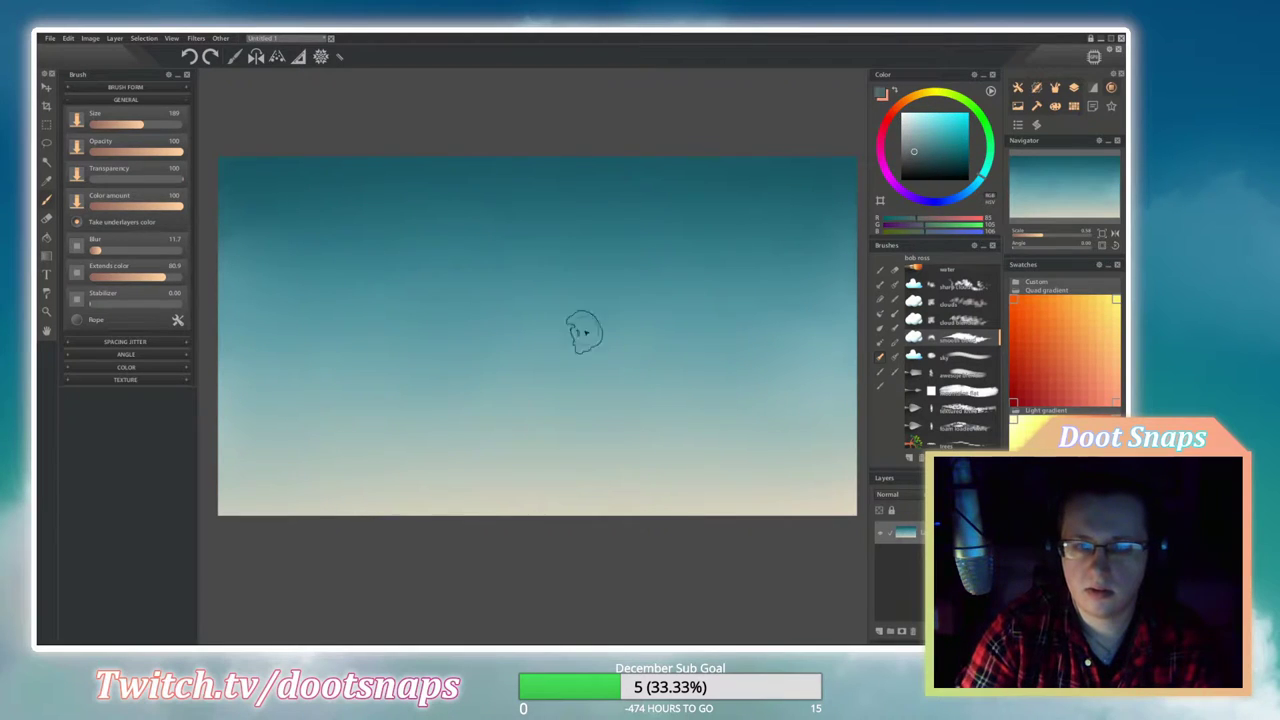
{"action": "left_click_drag", "start_coordinate": [326, 396], "coordinate": [470, 432]}
{"action": "key", "text": "ctrl+z"}
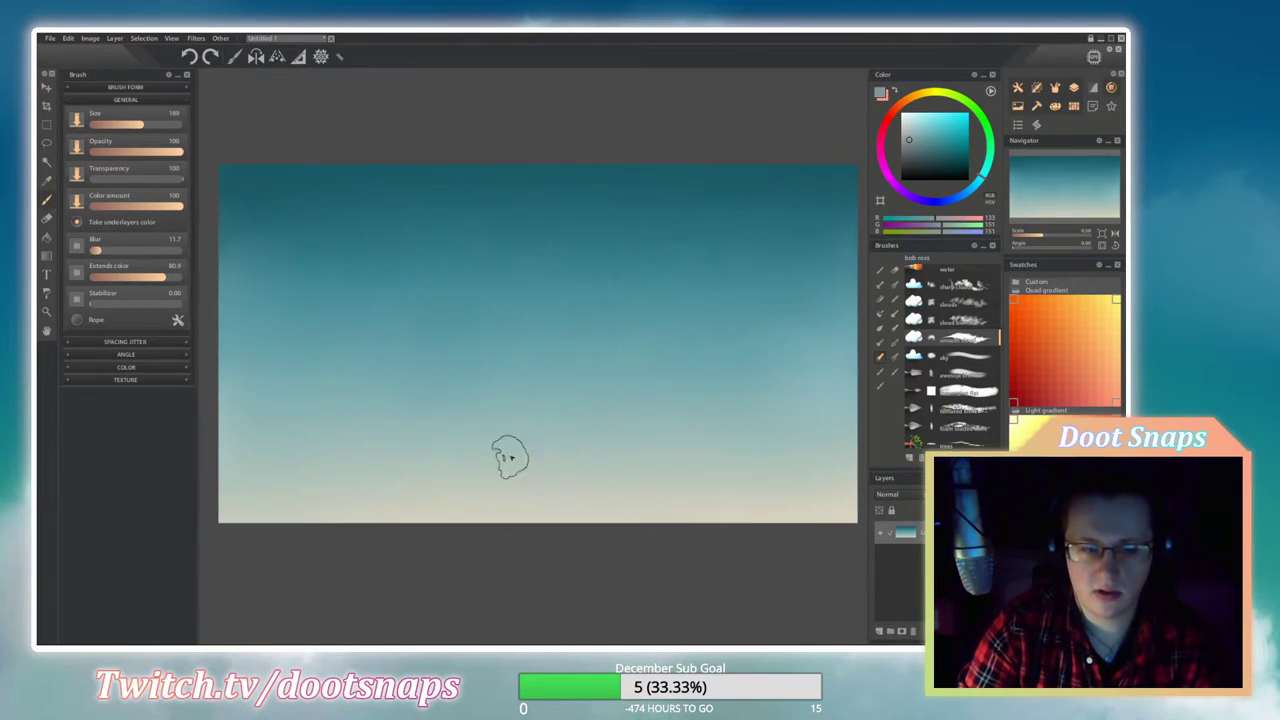
{"action": "mouse_move", "coordinate": [218, 475]}
{"action": "left_mouse_down"}
{"action": "mouse_move", "coordinate": [271, 457]}
{"action": "mouse_move", "coordinate": [850, 445]}
{"action": "left_mouse_up"}
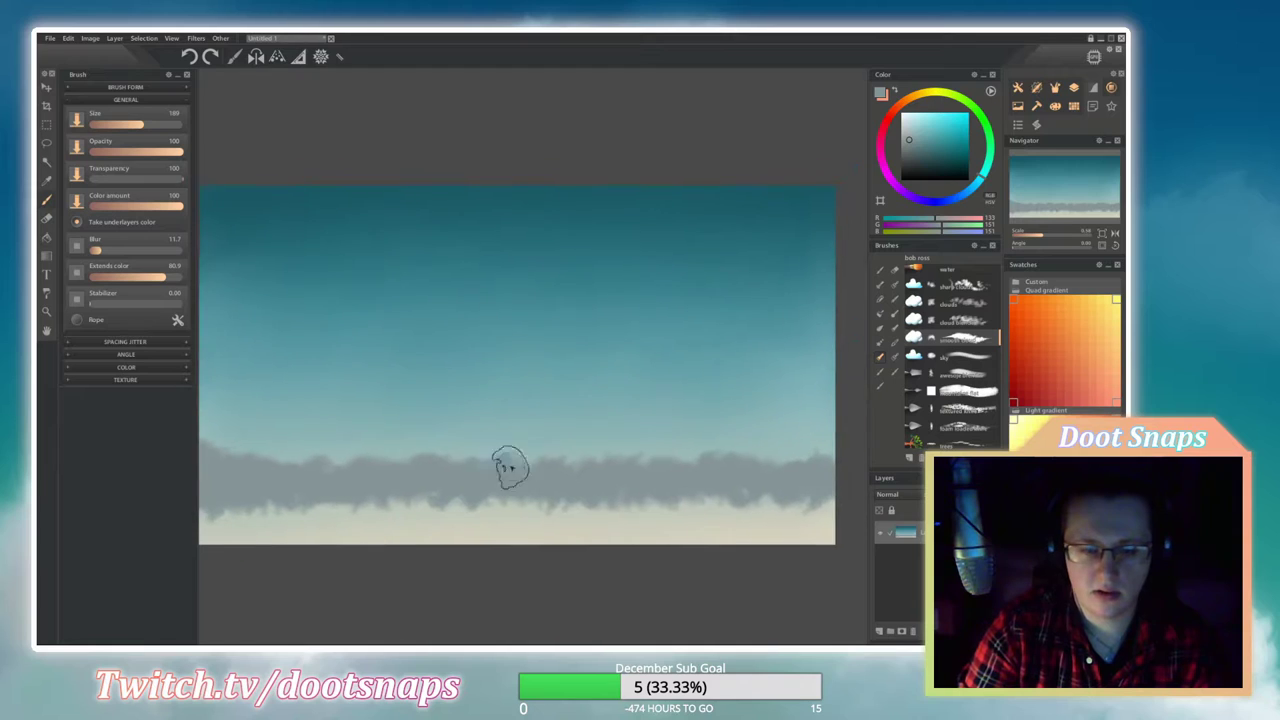
{"action": "mouse_move", "coordinate": [342, 460]}
{"action": "left_mouse_down"}
{"action": "mouse_move", "coordinate": [326, 418]}
{"action": "mouse_move", "coordinate": [550, 475]}
{"action": "mouse_move", "coordinate": [627, 445]}
{"action": "mouse_move", "coordinate": [502, 463]}
{"action": "mouse_move", "coordinate": [692, 435]}
{"action": "mouse_move", "coordinate": [713, 396]}
{"action": "mouse_move", "coordinate": [822, 346]}
{"action": "left_mouse_up"}
{"action": "left_click", "coordinate": [910, 133]}
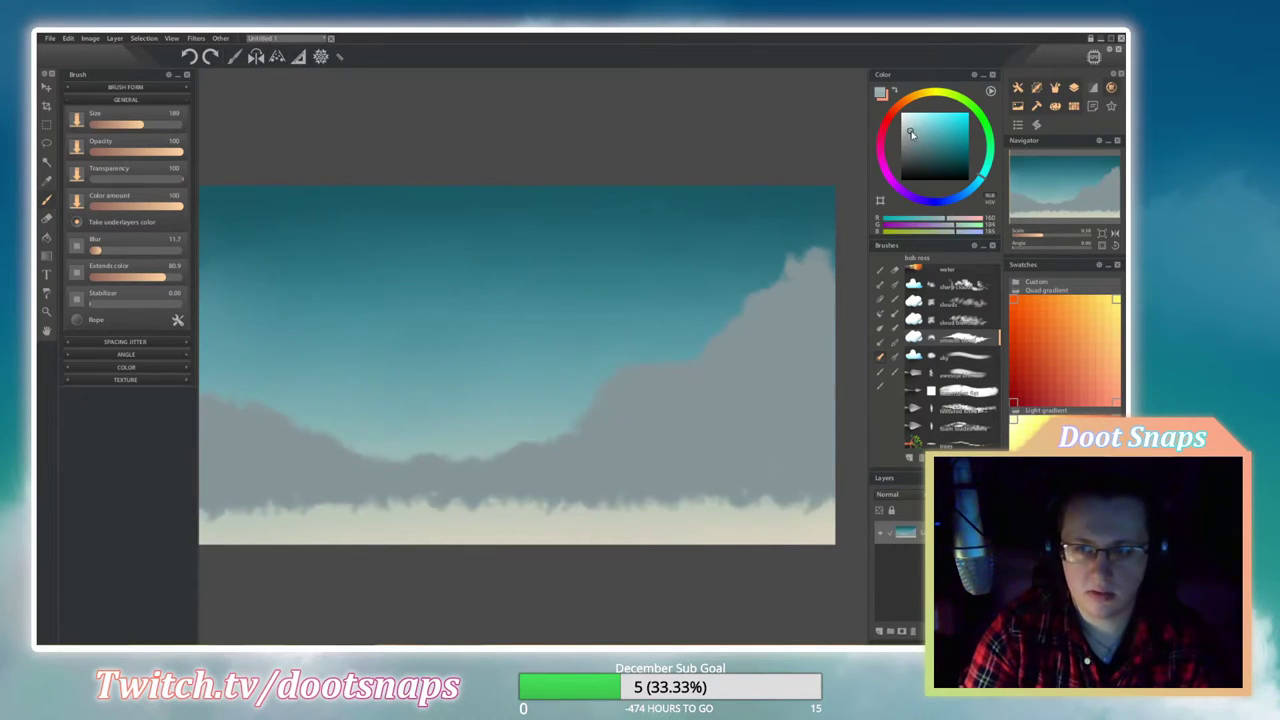
{"action": "mouse_move", "coordinate": [810, 265]}
{"action": "left_mouse_down"}
{"action": "mouse_move", "coordinate": [749, 334]}
{"action": "mouse_move", "coordinate": [751, 309]}
{"action": "mouse_move", "coordinate": [717, 346]}
{"action": "mouse_move", "coordinate": [580, 412]}
{"action": "mouse_move", "coordinate": [734, 297]}
{"action": "mouse_move", "coordinate": [708, 351]}
{"action": "left_mouse_up"}
{"action": "key", "text": "ctrl+z"}
Paint a beige cloud mass with warm yellow patches above the right part of the cloud bank, using a smaller cloud brush.
{"action": "left_click", "coordinate": [927, 120]}
{"action": "key", "text": "bracketleft"}
{"action": "mouse_move", "coordinate": [633, 272]}
{"action": "left_mouse_down"}
{"action": "mouse_move", "coordinate": [614, 273]}
{"action": "mouse_move", "coordinate": [569, 406]}
{"action": "left_mouse_up"}
{"action": "key", "text": "ctrl+z"}
{"action": "left_click", "coordinate": [607, 281], "text": "alt"}
{"action": "left_click_drag", "start_coordinate": [640, 320], "coordinate": [809, 271]}
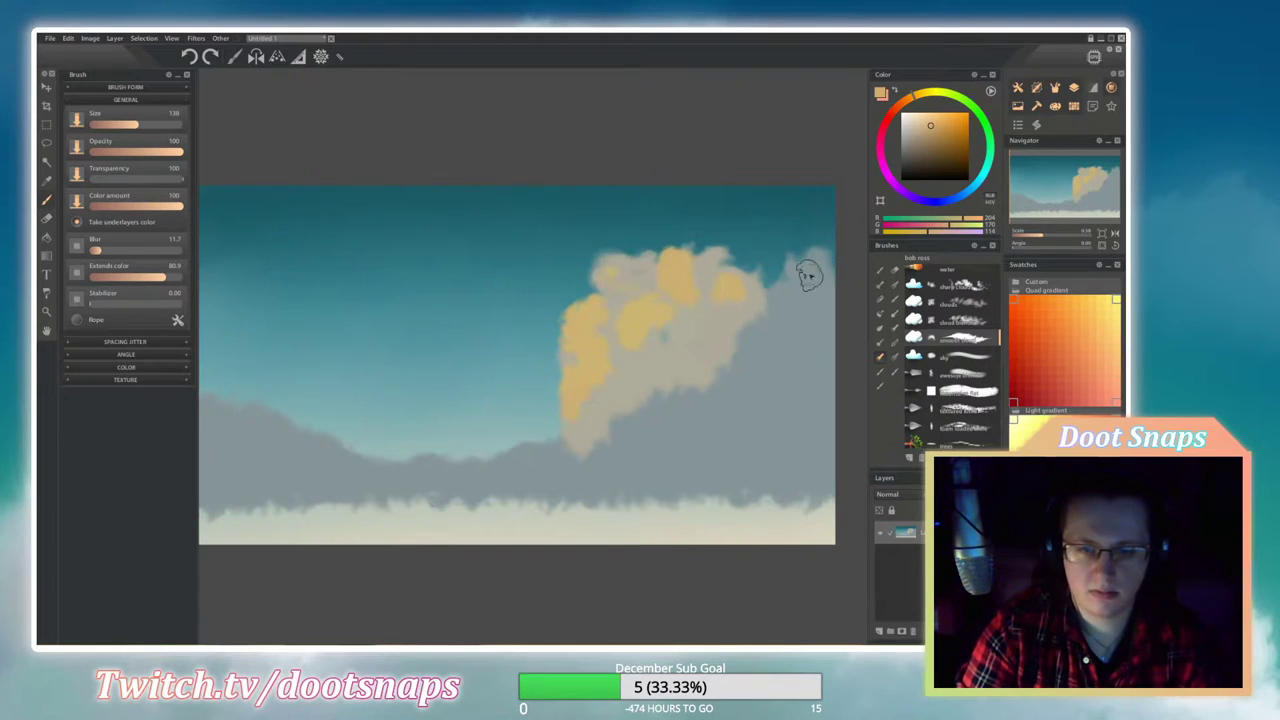
{"action": "left_click_drag", "start_coordinate": [690, 345], "coordinate": [720, 360]}
Paint blue-grey shadow shapes on the right side of the tall cloud and across its lower part.
{"action": "left_click", "coordinate": [927, 143]}
{"action": "left_click_drag", "start_coordinate": [790, 262], "coordinate": [820, 380]}
{"action": "left_click_drag", "start_coordinate": [740, 225], "coordinate": [830, 270]}
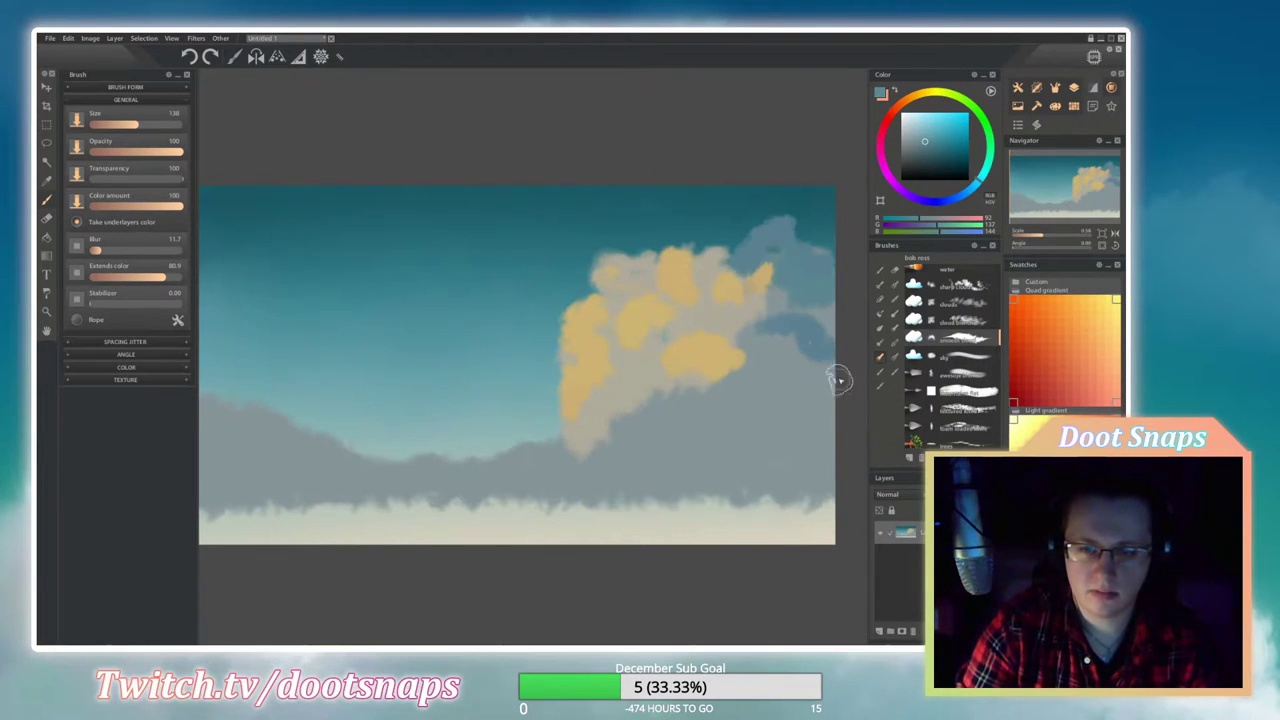
{"action": "left_click_drag", "start_coordinate": [700, 400], "coordinate": [830, 440]}
Paint pale pink highlights up the tall cloud's left edge and top, plus a small puff over the left cloud bank.
{"action": "left_click", "coordinate": [908, 122]}
{"action": "left_click", "coordinate": [913, 101]}
{"action": "left_click", "coordinate": [906, 118]}
{"action": "left_click_drag", "start_coordinate": [610, 250], "coordinate": [560, 440]}
{"action": "mouse_move", "coordinate": [580, 250]}
{"action": "left_mouse_down"}
{"action": "mouse_move", "coordinate": [640, 195]}
{"action": "mouse_move", "coordinate": [745, 230]}
{"action": "left_mouse_up"}
{"action": "left_click_drag", "start_coordinate": [549, 345], "coordinate": [545, 435]}
{"action": "left_click_drag", "start_coordinate": [575, 235], "coordinate": [630, 172]}
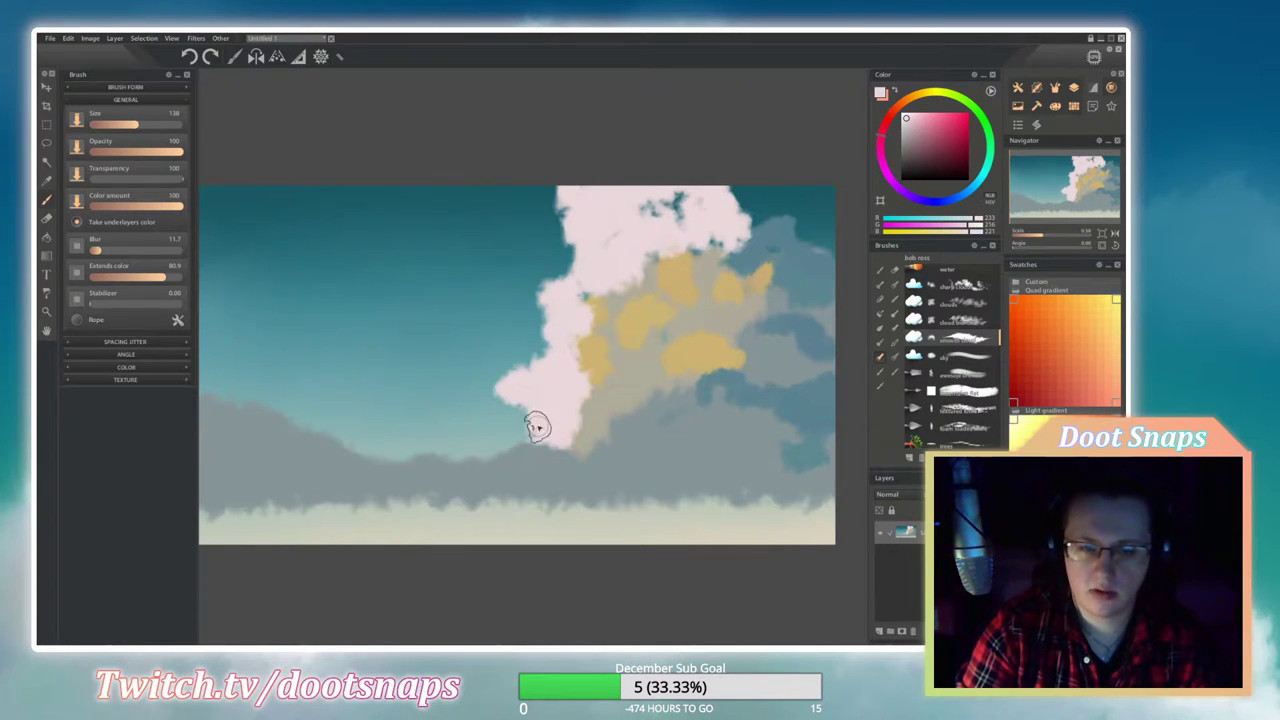
{"action": "left_click_drag", "start_coordinate": [549, 420], "coordinate": [450, 480]}
{"action": "left_click_drag", "start_coordinate": [360, 450], "coordinate": [385, 440]}
Blend the pink, yellow and blue-grey areas of the clouds together with the cloud blending brush.
{"action": "left_click", "coordinate": [955, 320]}
{"action": "mouse_move", "coordinate": [830, 500]}
{"action": "left_mouse_down"}
{"action": "mouse_move", "coordinate": [757, 506]}
{"action": "mouse_move", "coordinate": [654, 476]}
{"action": "mouse_move", "coordinate": [297, 517]}
{"action": "mouse_move", "coordinate": [534, 451]}
{"action": "mouse_move", "coordinate": [471, 440]}
{"action": "mouse_move", "coordinate": [560, 362]}
{"action": "mouse_move", "coordinate": [646, 206]}
{"action": "mouse_move", "coordinate": [737, 214]}
{"action": "mouse_move", "coordinate": [681, 209]}
{"action": "mouse_move", "coordinate": [820, 251]}
{"action": "mouse_move", "coordinate": [729, 286]}
{"action": "mouse_move", "coordinate": [625, 377]}
{"action": "left_mouse_up"}
{"action": "mouse_move", "coordinate": [716, 347]}
{"action": "left_mouse_down"}
{"action": "mouse_move", "coordinate": [828, 354]}
{"action": "mouse_move", "coordinate": [744, 381]}
{"action": "mouse_move", "coordinate": [806, 465]}
{"action": "left_mouse_up"}
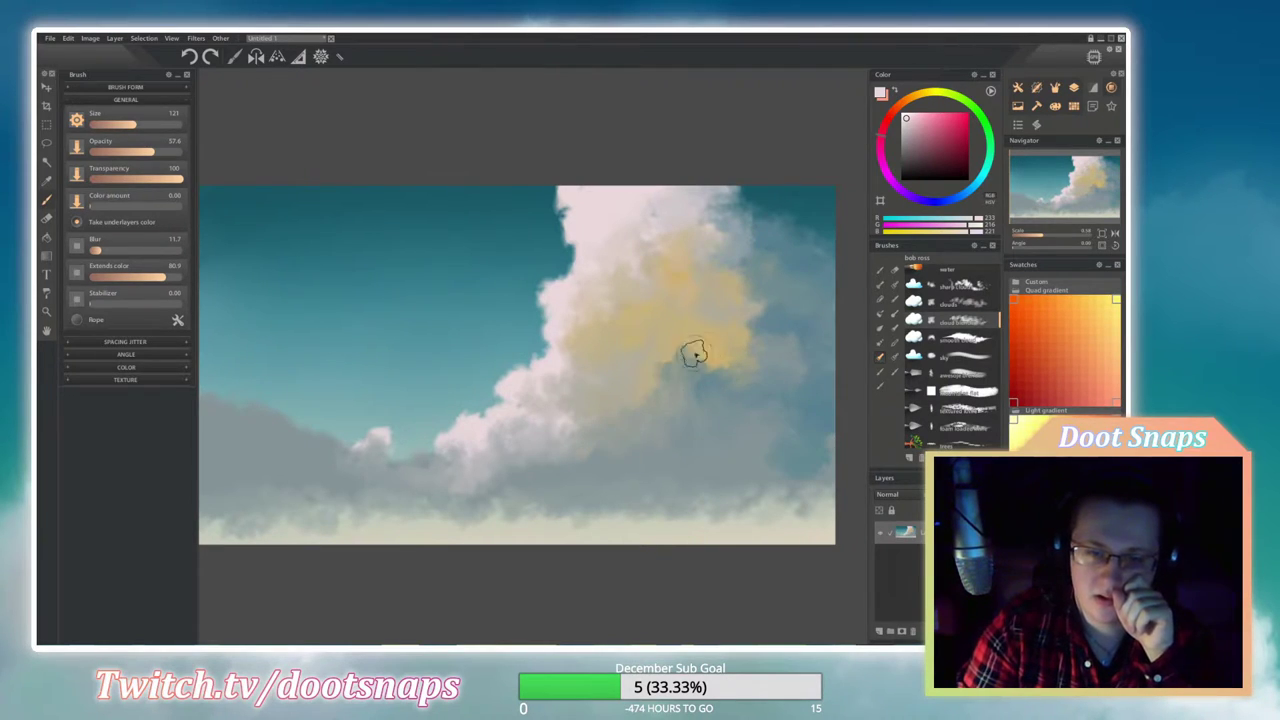
{"action": "mouse_move", "coordinate": [601, 283]}
{"action": "left_mouse_down"}
{"action": "mouse_move", "coordinate": [729, 266]}
{"action": "mouse_move", "coordinate": [708, 221]}
{"action": "left_mouse_up"}
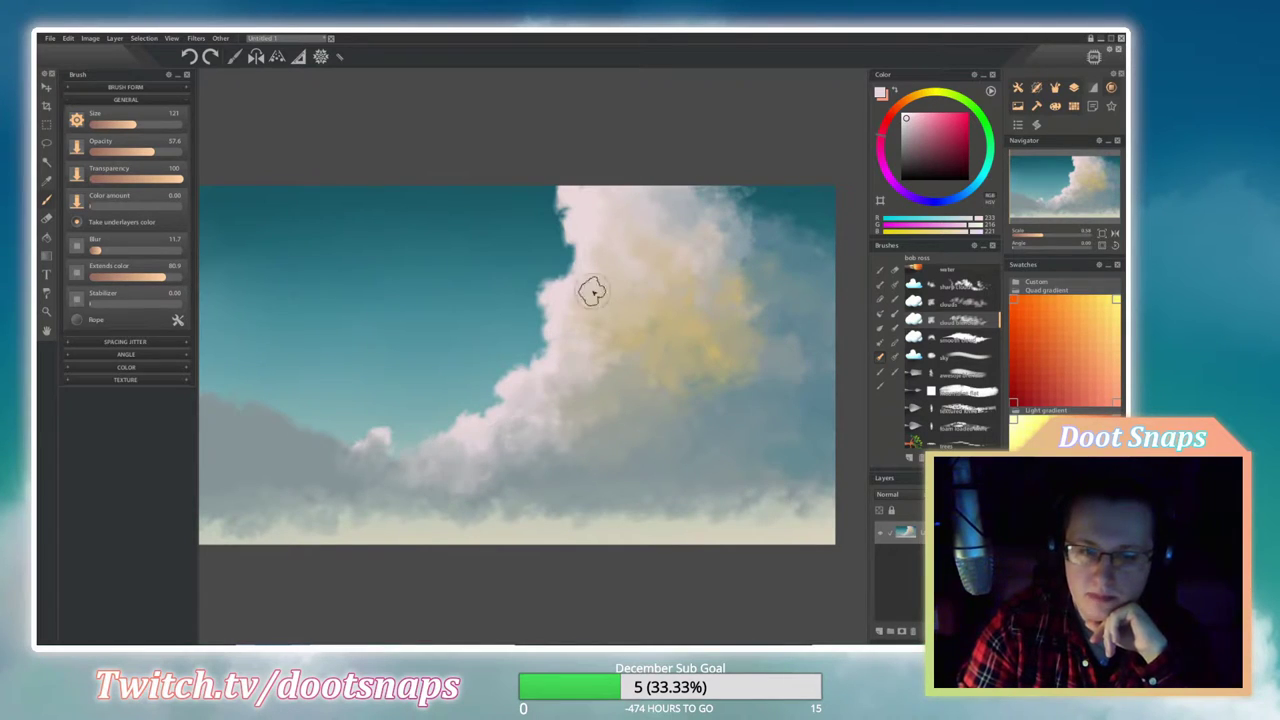
Add pure white highlights along the tall cloud's left edge with a smaller cloud brush and blend them inwards.
{"action": "left_click", "coordinate": [904, 116]}
{"action": "left_click", "coordinate": [960, 338]}
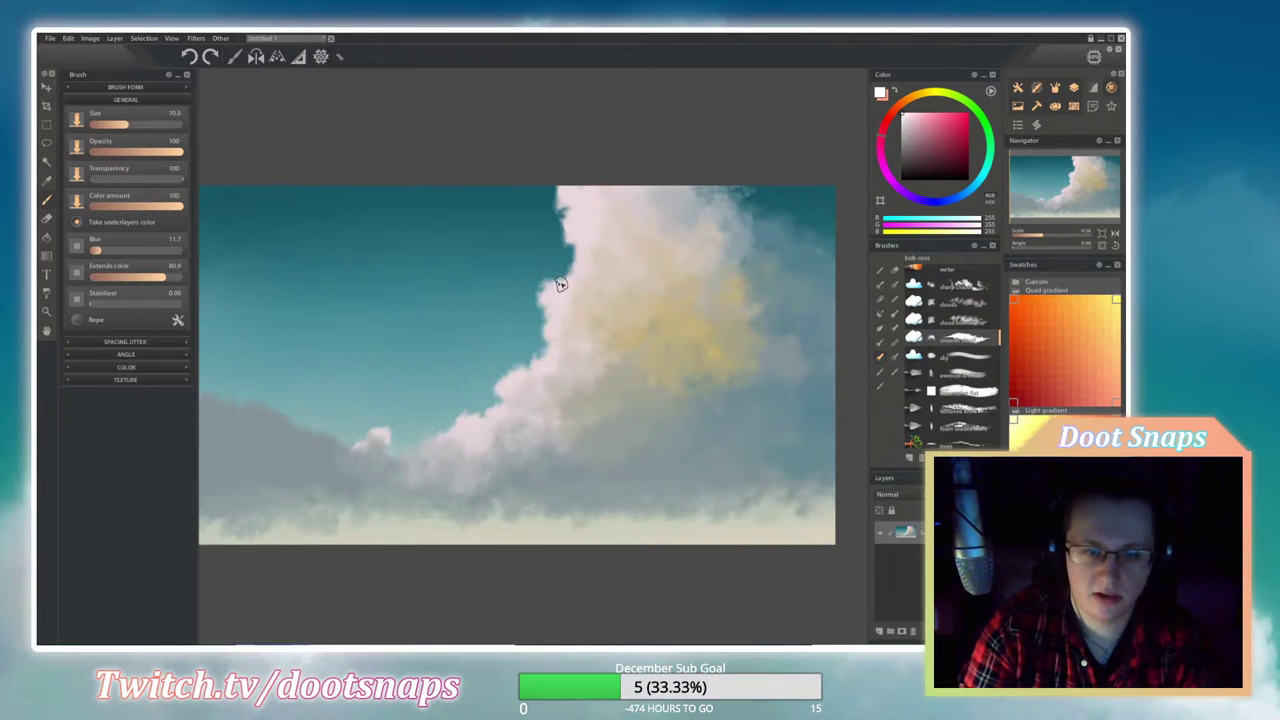
{"action": "mouse_move", "coordinate": [574, 281]}
{"action": "left_mouse_down"}
{"action": "mouse_move", "coordinate": [500, 406]}
{"action": "mouse_move", "coordinate": [420, 450]}
{"action": "mouse_move", "coordinate": [580, 206]}
{"action": "mouse_move", "coordinate": [566, 354]}
{"action": "mouse_move", "coordinate": [540, 392]}
{"action": "mouse_move", "coordinate": [608, 374]}
{"action": "mouse_move", "coordinate": [563, 409]}
{"action": "mouse_move", "coordinate": [573, 330]}
{"action": "mouse_move", "coordinate": [606, 266]}
{"action": "mouse_move", "coordinate": [571, 191]}
{"action": "mouse_move", "coordinate": [590, 252]}
{"action": "left_mouse_up"}
{"action": "left_click", "coordinate": [955, 321]}
{"action": "left_click", "coordinate": [605, 385]}
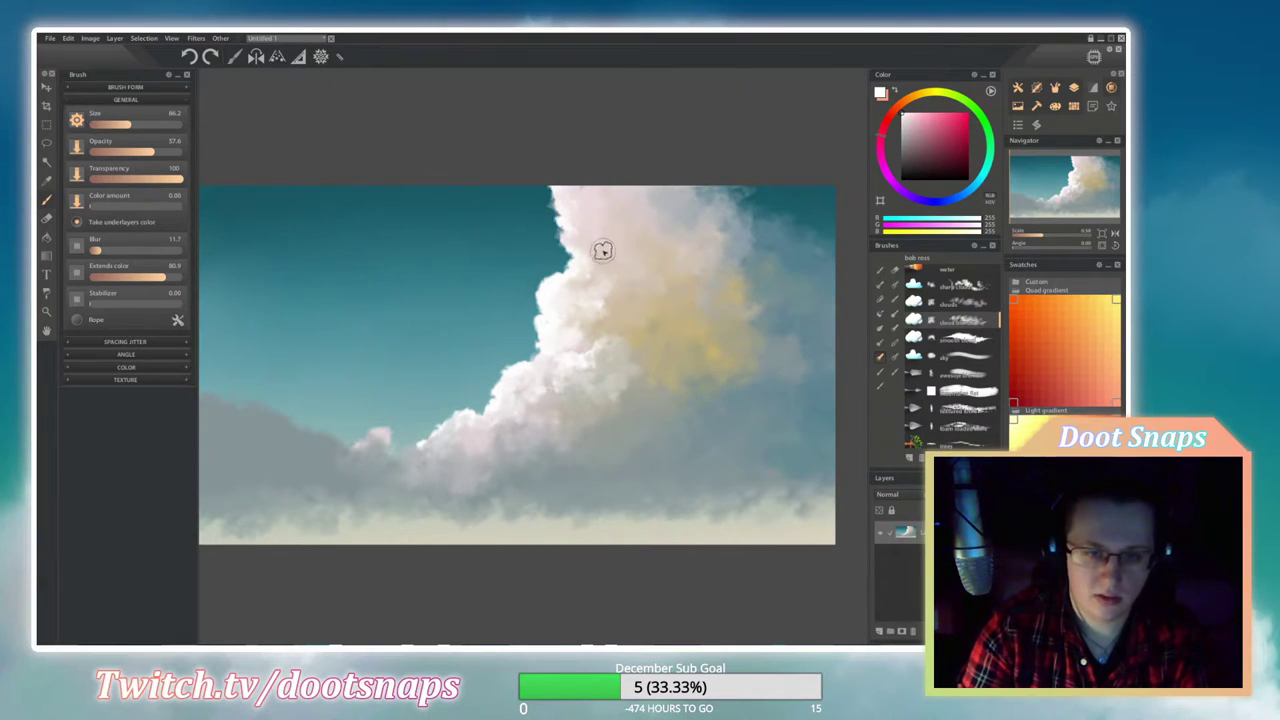
Detail the upper left edge of the tall cloud with small white puffs, alternating between the cloud painting and blending brushes.
{"action": "left_click", "coordinate": [914, 337]}
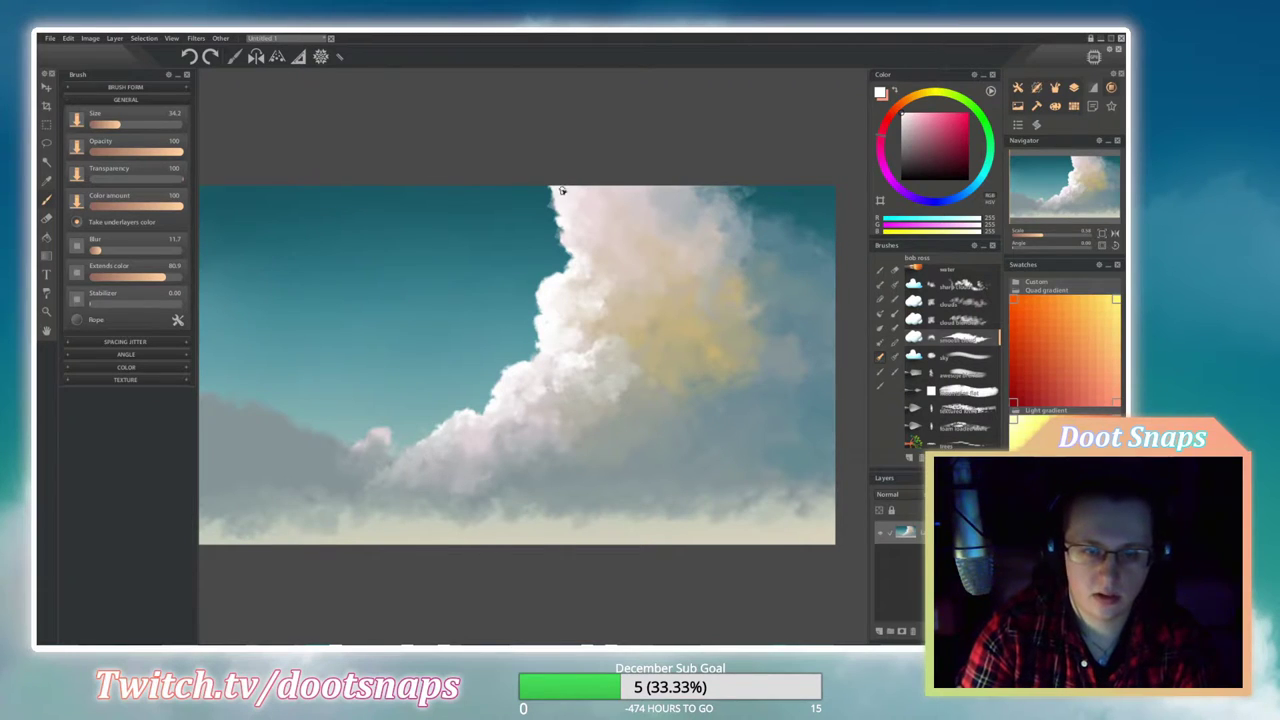
{"action": "key", "text": "Up"}
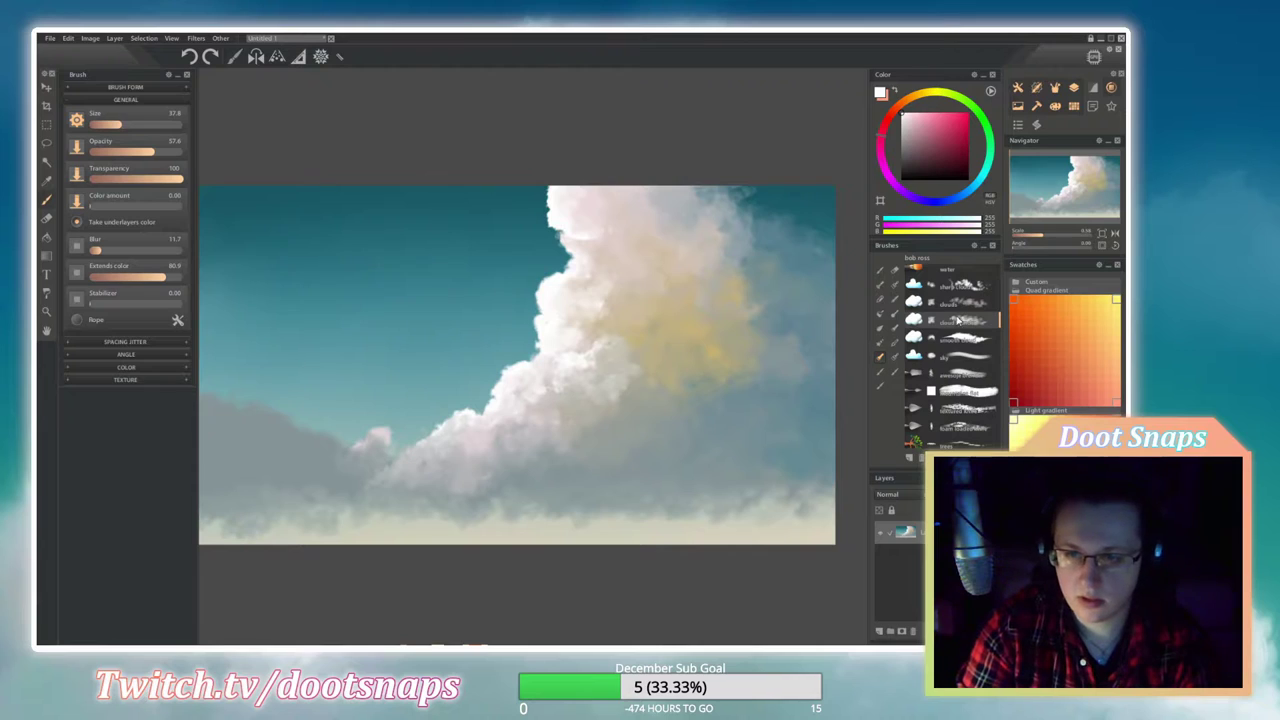
{"action": "key", "text": "Up"}
{"action": "key", "text": "Down"}
{"action": "key", "text": "Down"}
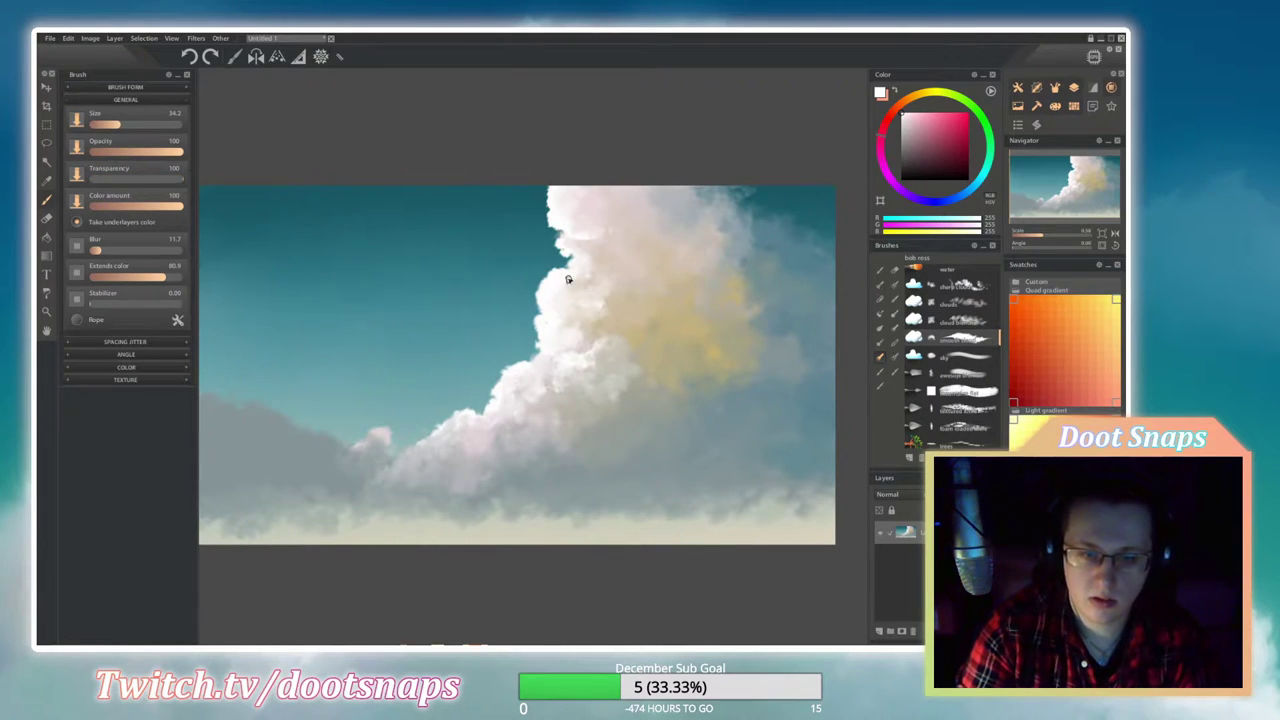
{"action": "key", "text": "Up"}
{"action": "key", "text": "Up"}
{"action": "key", "text": "Down"}
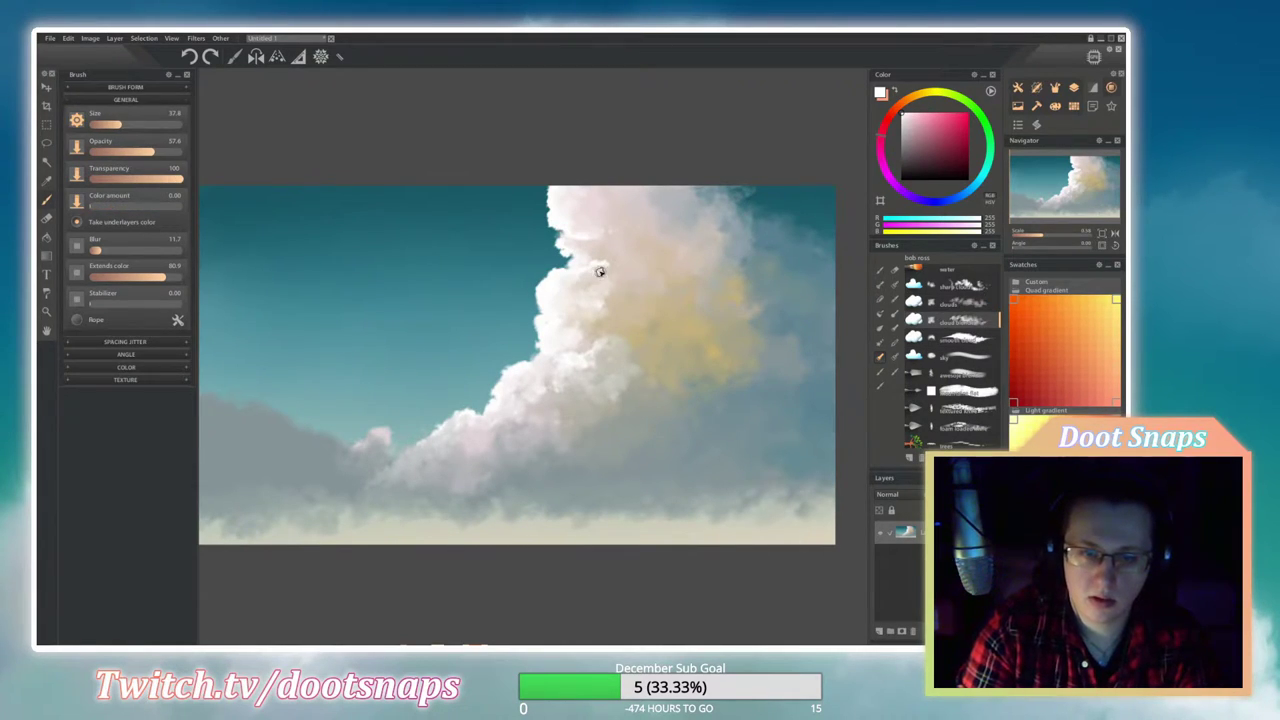
{"action": "key", "text": "Down"}
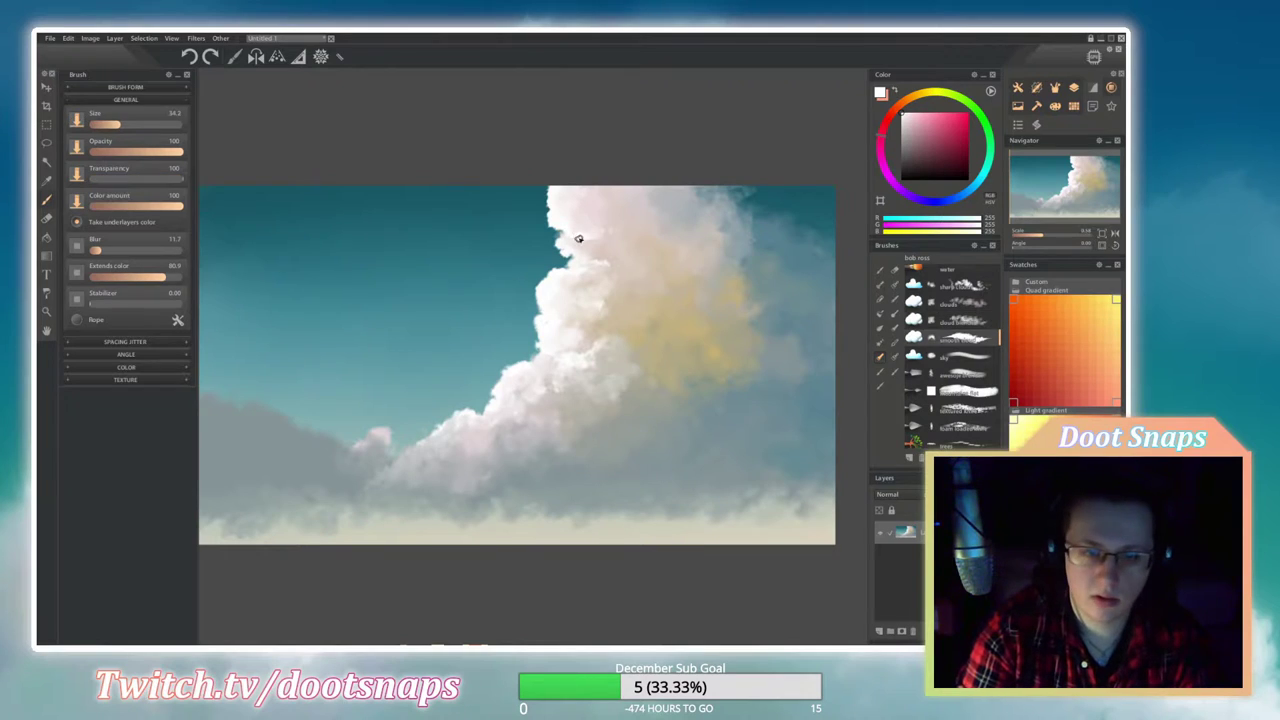
{"action": "key", "text": "Up"}
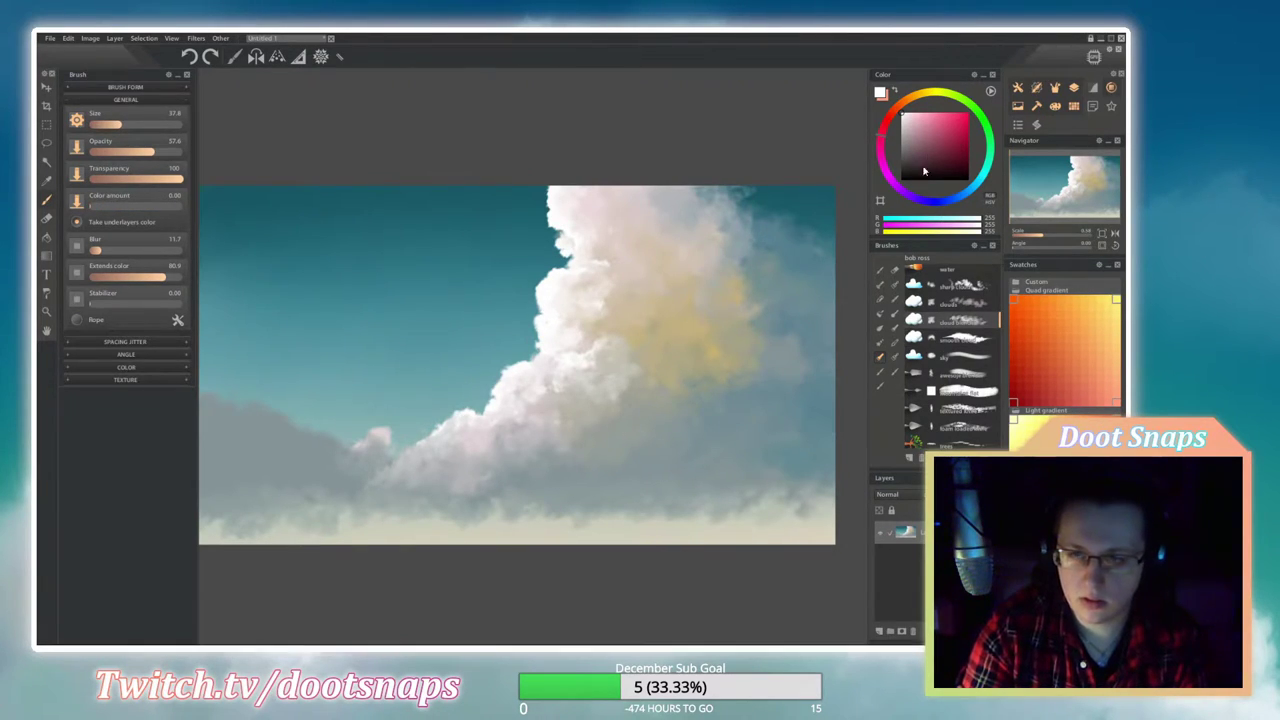
Refine the middle and lower puffs of the tall cloud with pale warm and white strokes, blending each one in.
{"action": "left_click", "coordinate": [907, 120]}
{"action": "key", "text": "Down"}
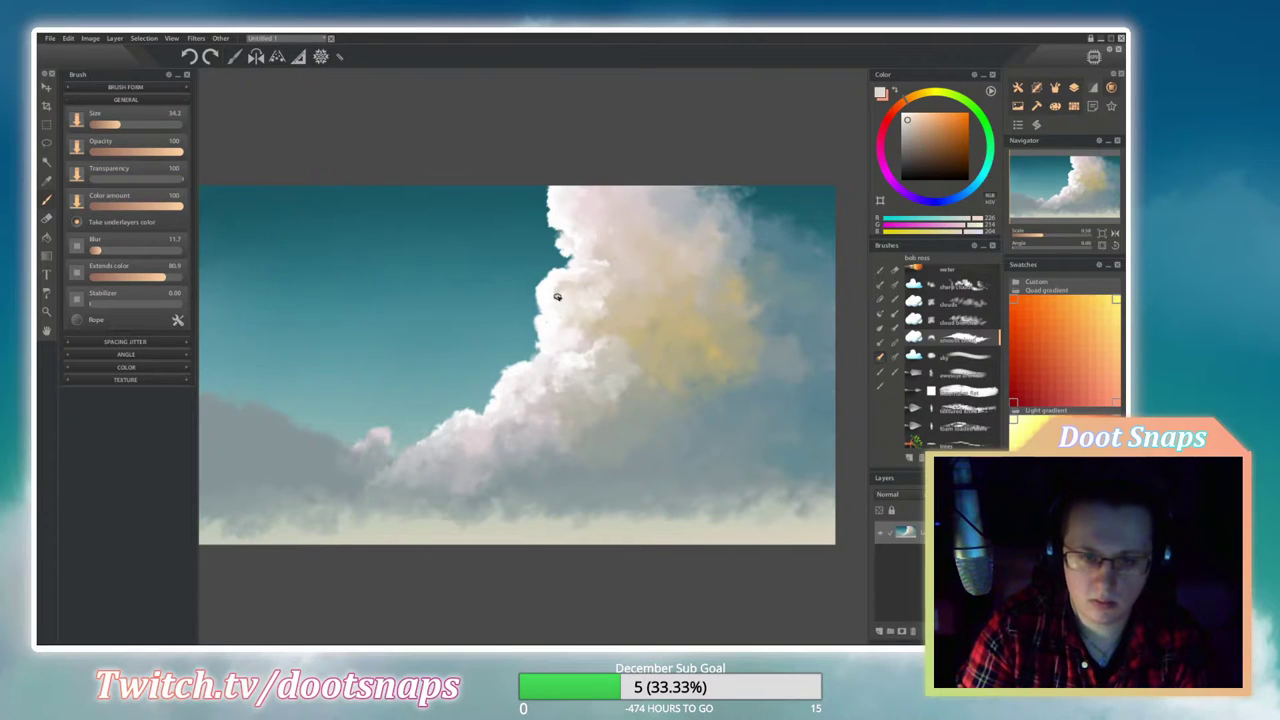
{"action": "key", "text": "Up"}
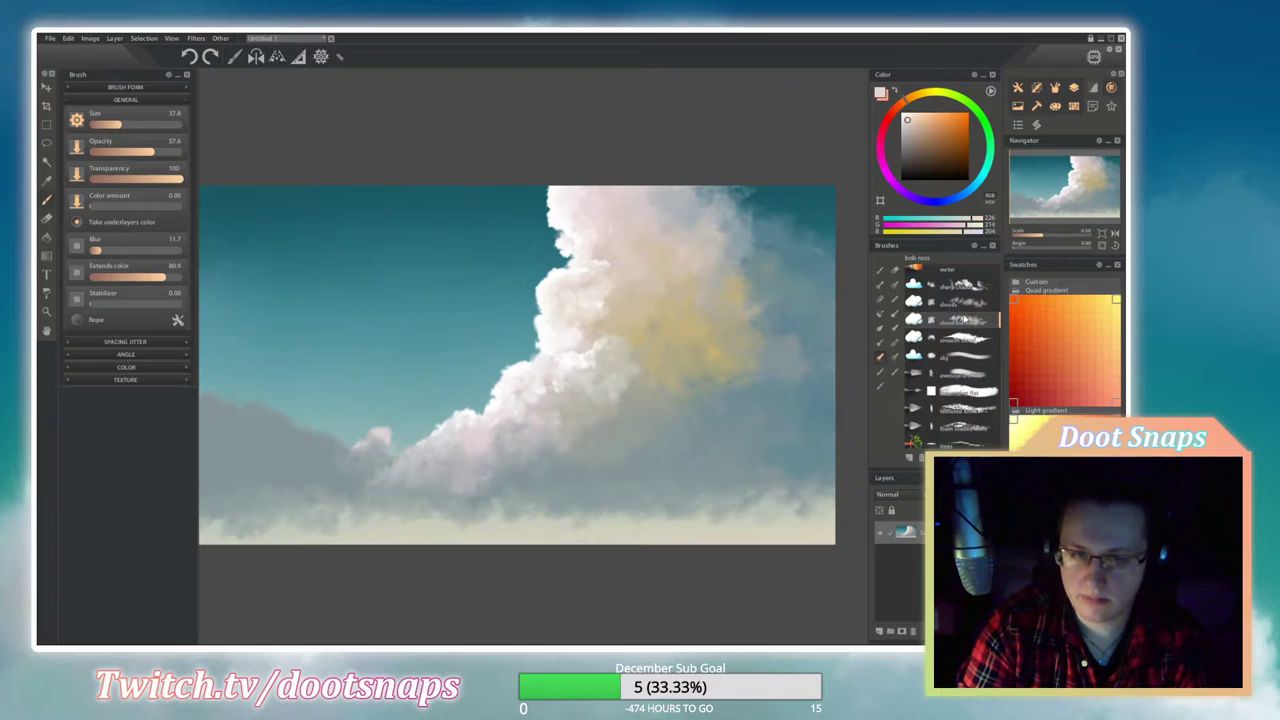
{"action": "key", "text": "Down"}
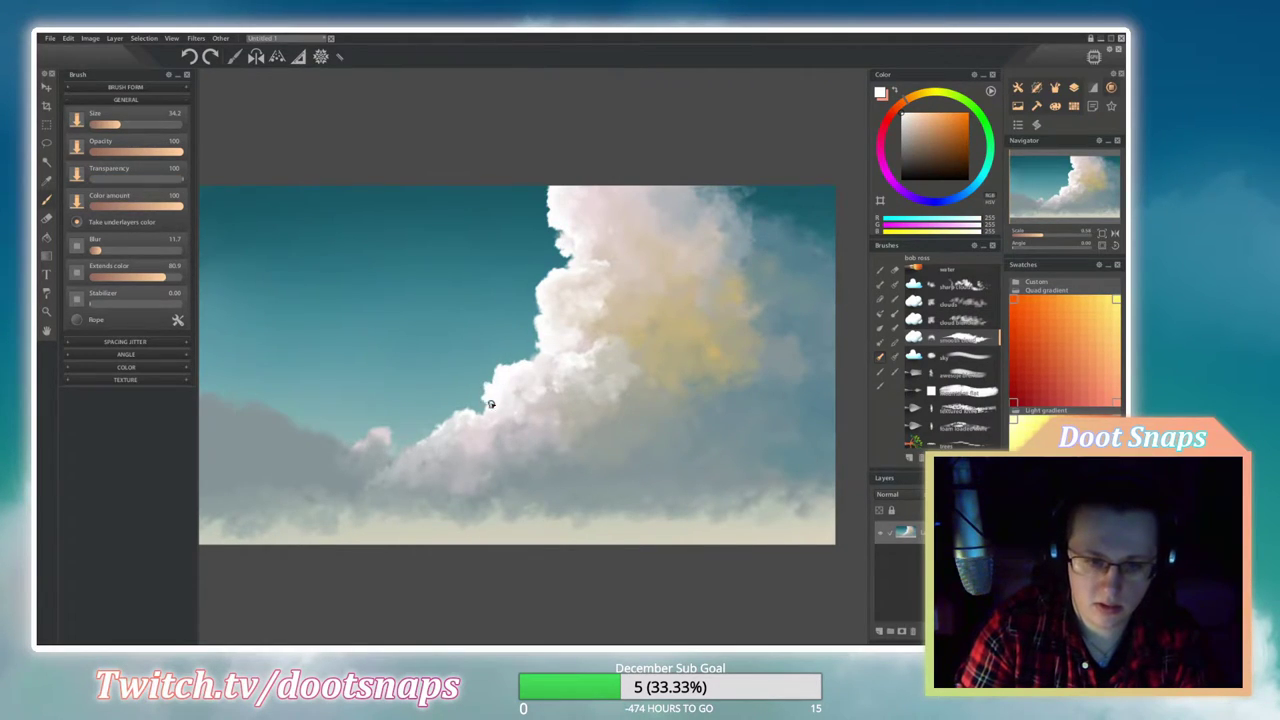
{"action": "key", "text": "Up"}
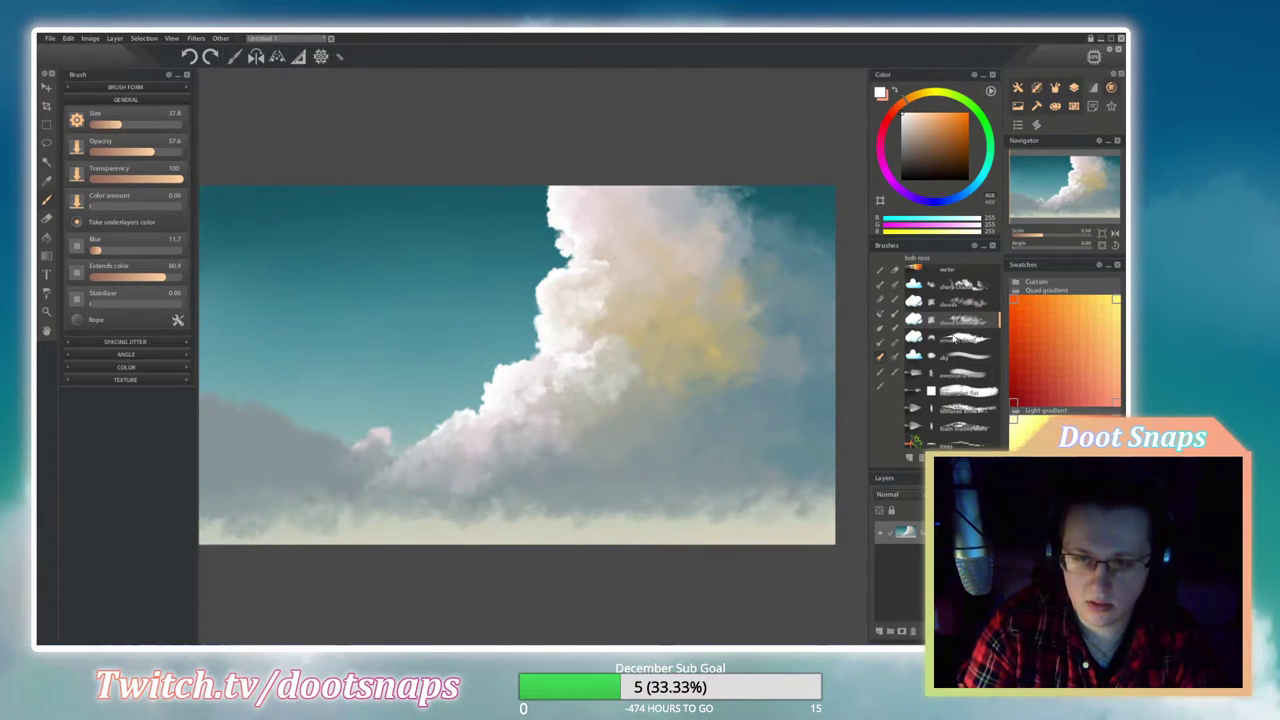
{"action": "key", "text": "Down"}
{"action": "key", "text": "Up"}
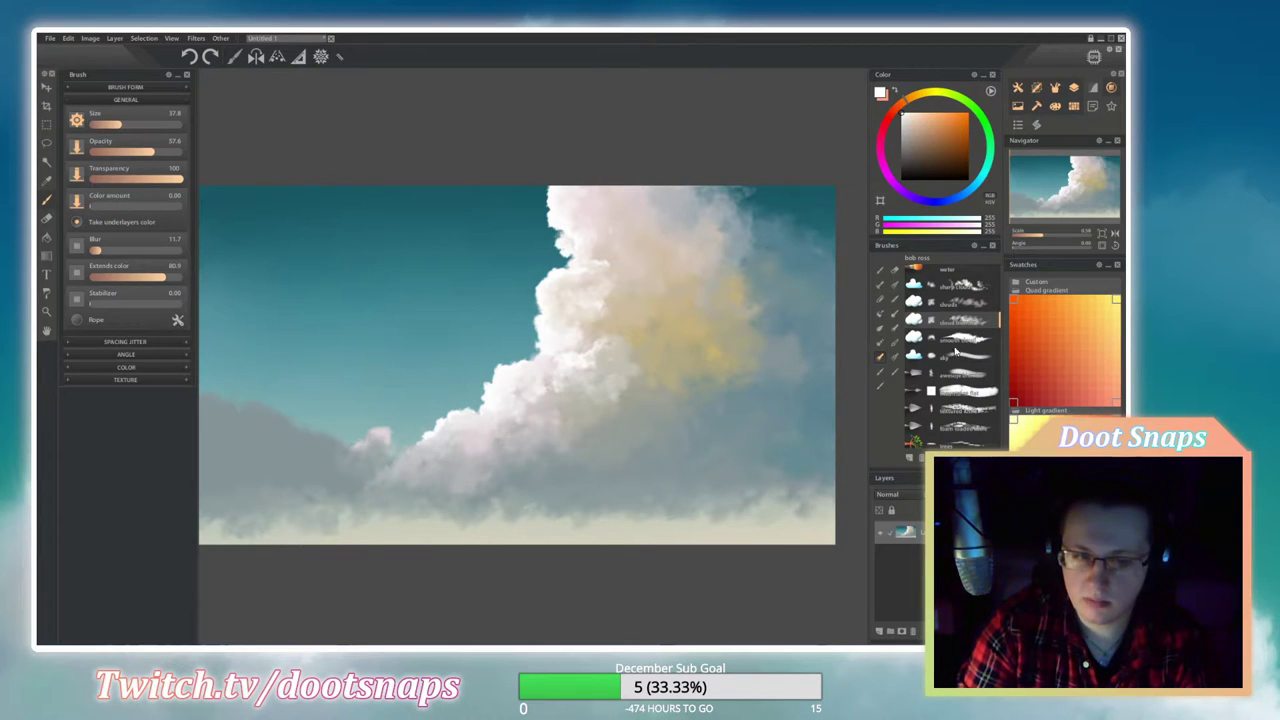
Shade the cloud bank on the left side with muted blue-grey using the clouds brush.
{"action": "mouse_move", "coordinate": [624, 372]}
{"action": "left_mouse_down"}
{"action": "mouse_move", "coordinate": [666, 366]}
{"action": "mouse_move", "coordinate": [586, 372]}
{"action": "mouse_move", "coordinate": [686, 372]}
{"action": "mouse_move", "coordinate": [597, 374]}
{"action": "left_mouse_up"}
{"action": "left_click", "coordinate": [597, 374], "text": "alt"}
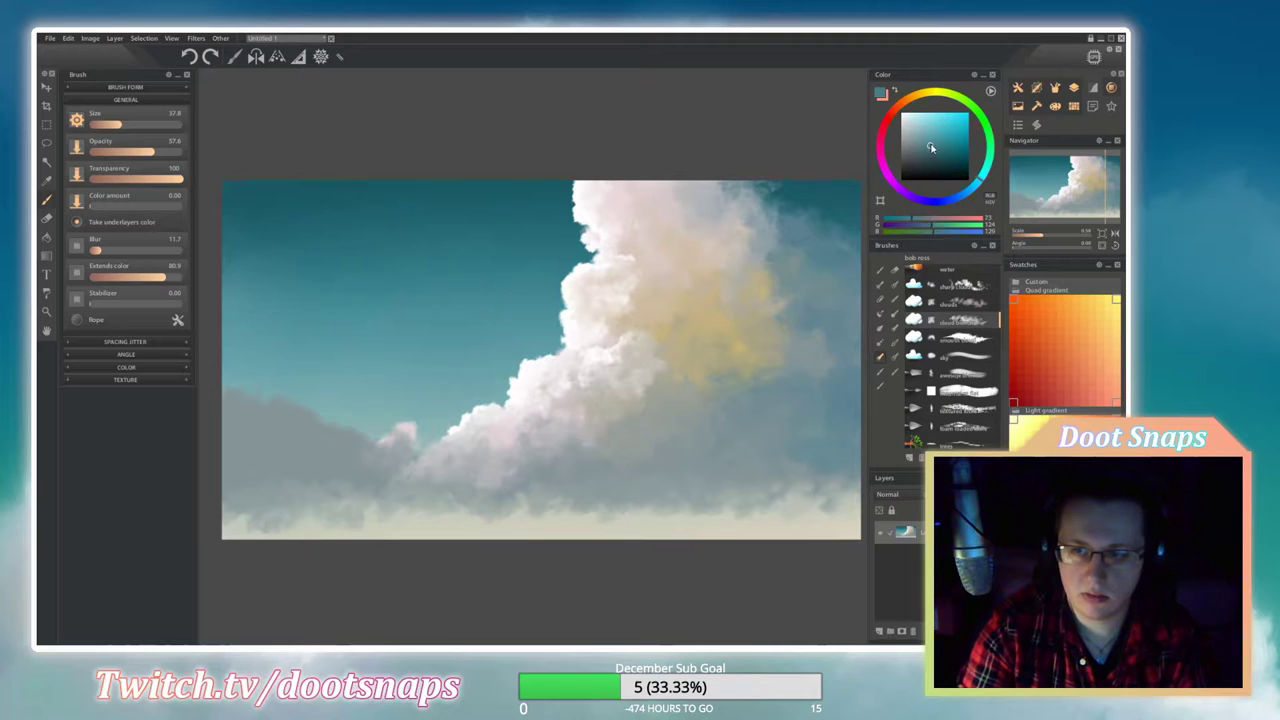
{"action": "key", "text": "Up"}
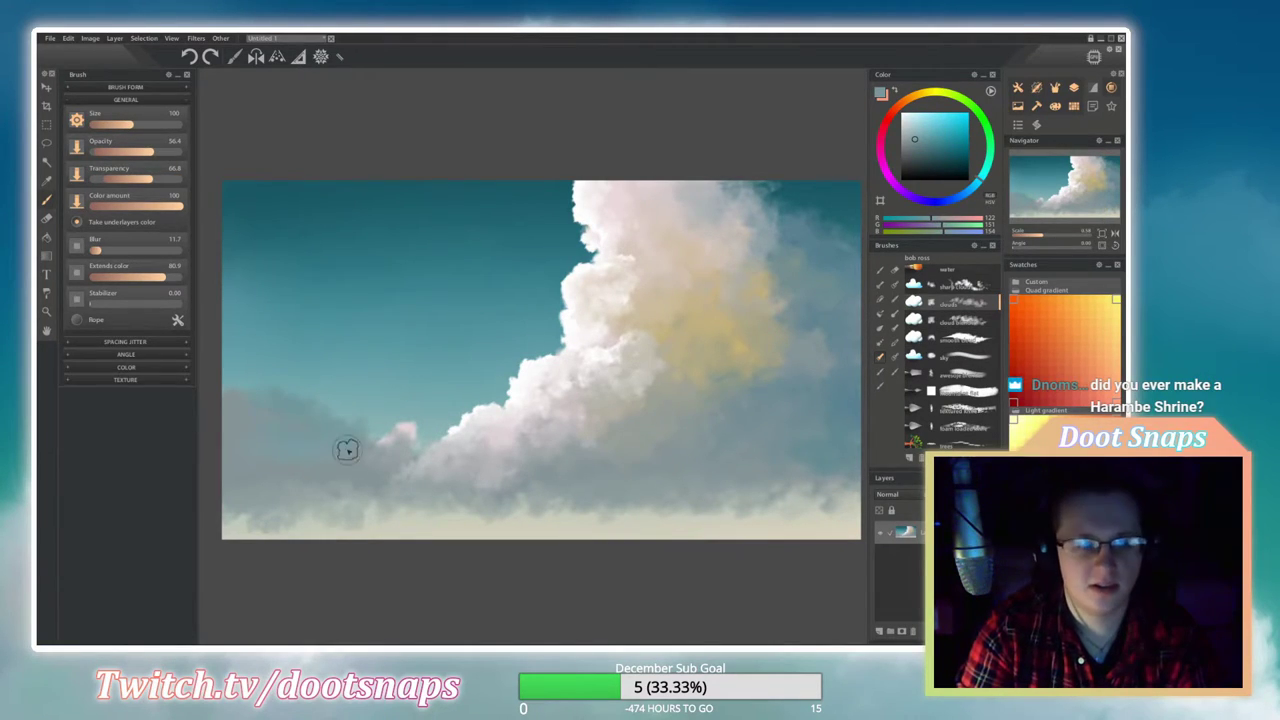
Paint a warm pale cloud rising at the canvas's left edge with sampled cloud colours and switch to the cloud blending brush.
{"action": "left_click", "coordinate": [620, 330], "text": "alt"}
{"action": "mouse_move", "coordinate": [280, 395]}
{"action": "left_mouse_down"}
{"action": "mouse_move", "coordinate": [229, 406]}
{"action": "mouse_move", "coordinate": [290, 440]}
{"action": "left_mouse_up"}
{"action": "mouse_move", "coordinate": [250, 395]}
{"action": "left_mouse_down"}
{"action": "mouse_move", "coordinate": [240, 405]}
{"action": "mouse_move", "coordinate": [286, 397]}
{"action": "mouse_move", "coordinate": [260, 350]}
{"action": "mouse_move", "coordinate": [233, 350]}
{"action": "left_mouse_up"}
{"action": "left_click", "coordinate": [215, 356], "text": "alt"}
{"action": "left_click", "coordinate": [229, 329], "text": "alt"}
{"action": "left_click", "coordinate": [930, 320]}
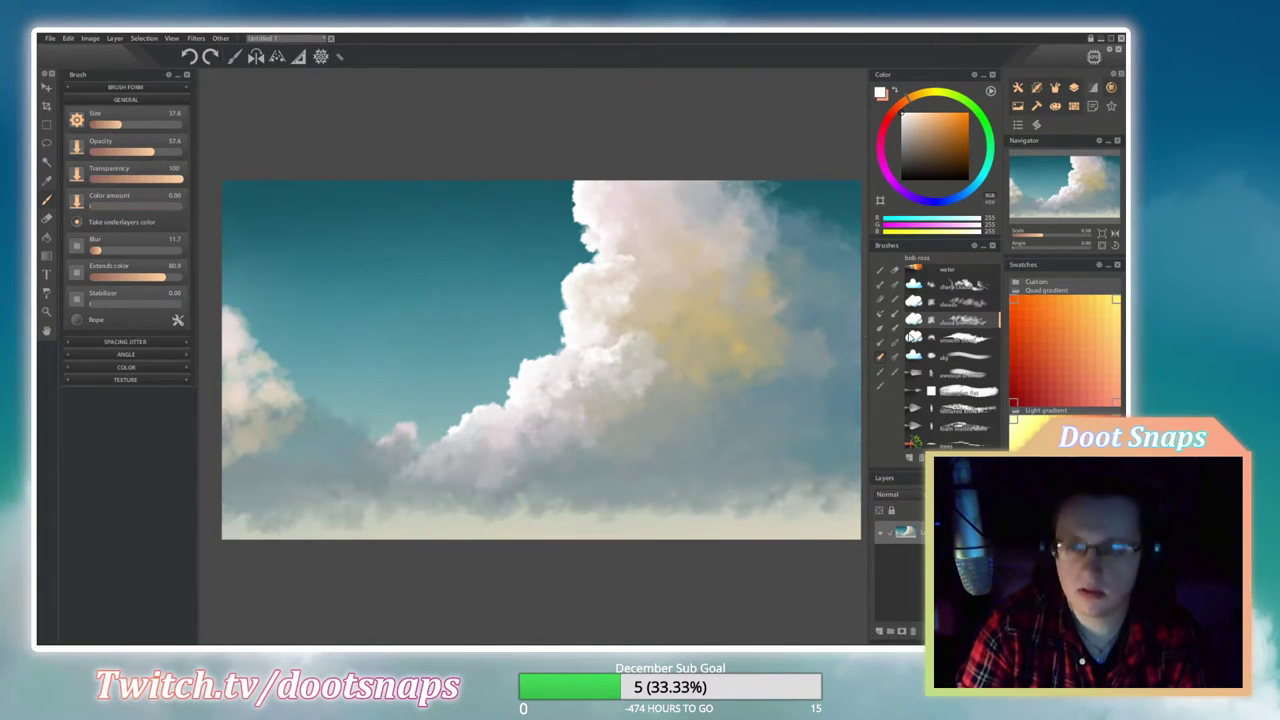
Soften the warm cloud at the canvas's left edge with the cloud blending brush, enlarging the brush to size 113.
{"action": "mouse_move", "coordinate": [353, 440]}
{"action": "left_mouse_down"}
{"action": "mouse_move", "coordinate": [270, 460]}
{"action": "mouse_move", "coordinate": [313, 470]}
{"action": "mouse_move", "coordinate": [231, 386]}
{"action": "mouse_move", "coordinate": [264, 364]}
{"action": "left_mouse_up"}
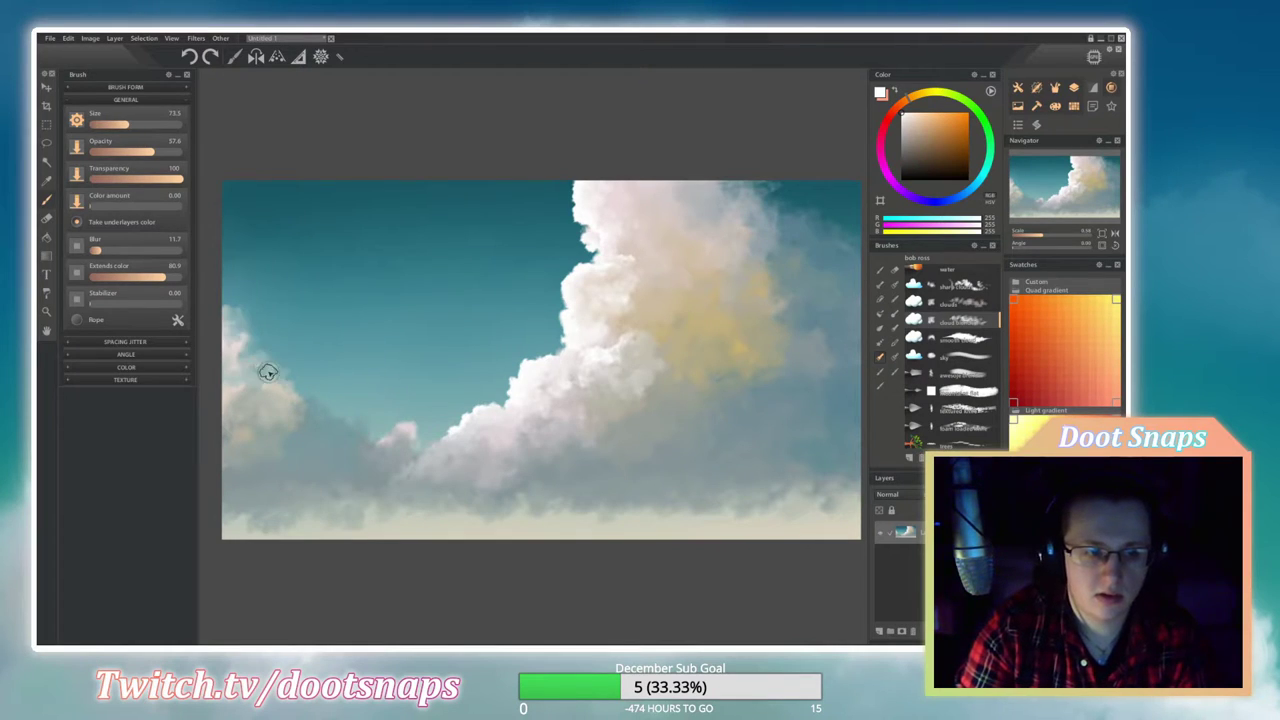
{"action": "key", "text": "bracketright"}
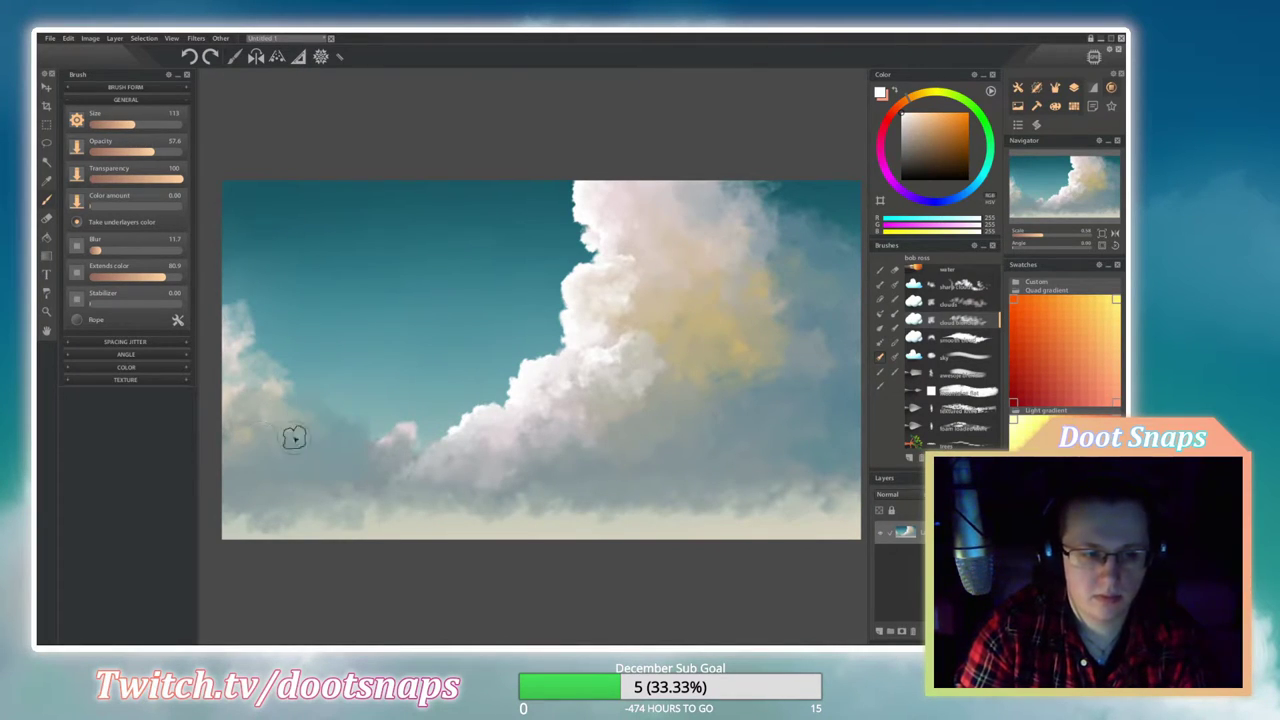
{"action": "mouse_move", "coordinate": [242, 391]}
{"action": "left_mouse_down"}
{"action": "mouse_move", "coordinate": [289, 376]}
{"action": "mouse_move", "coordinate": [242, 312]}
{"action": "left_mouse_up"}
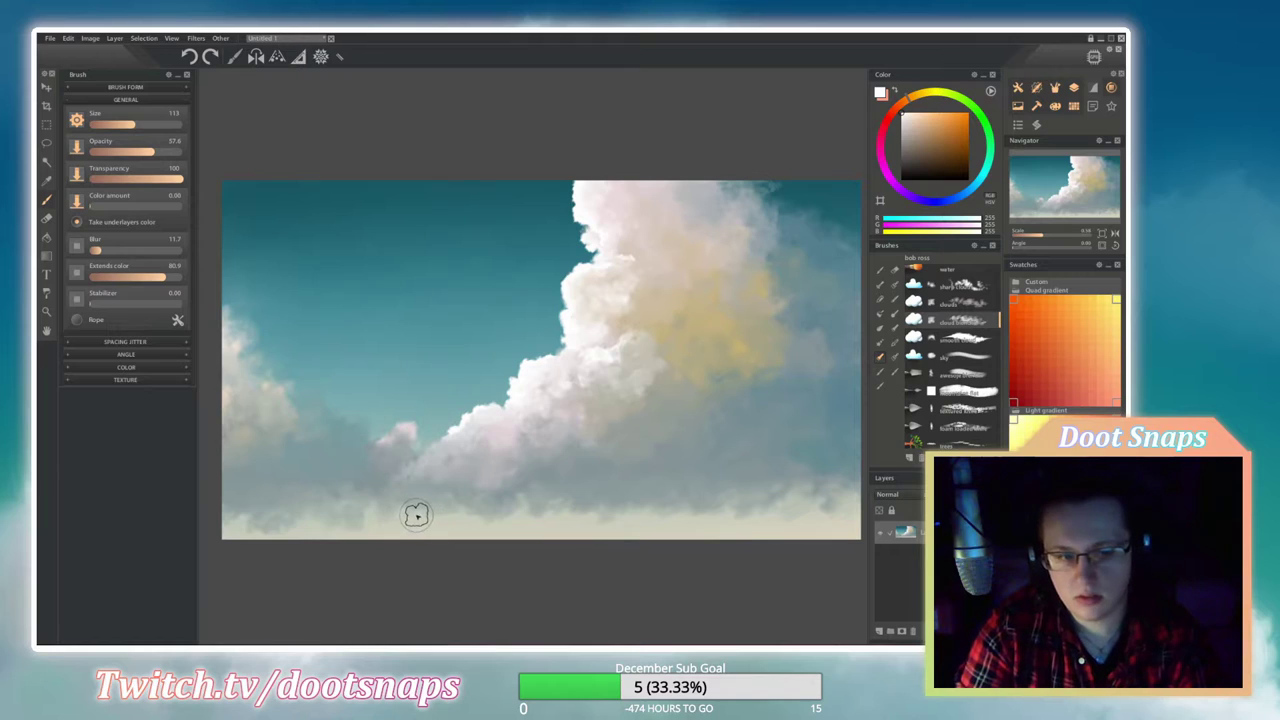
Cover the pale strip beneath the tall cloud with muted blue-grey using the clouds brush and blend it into the cloud base.
{"action": "left_click", "coordinate": [893, 273]}
{"action": "scroll", "coordinate": [958, 290], "scroll_direction": "up", "scroll_amount": 3}
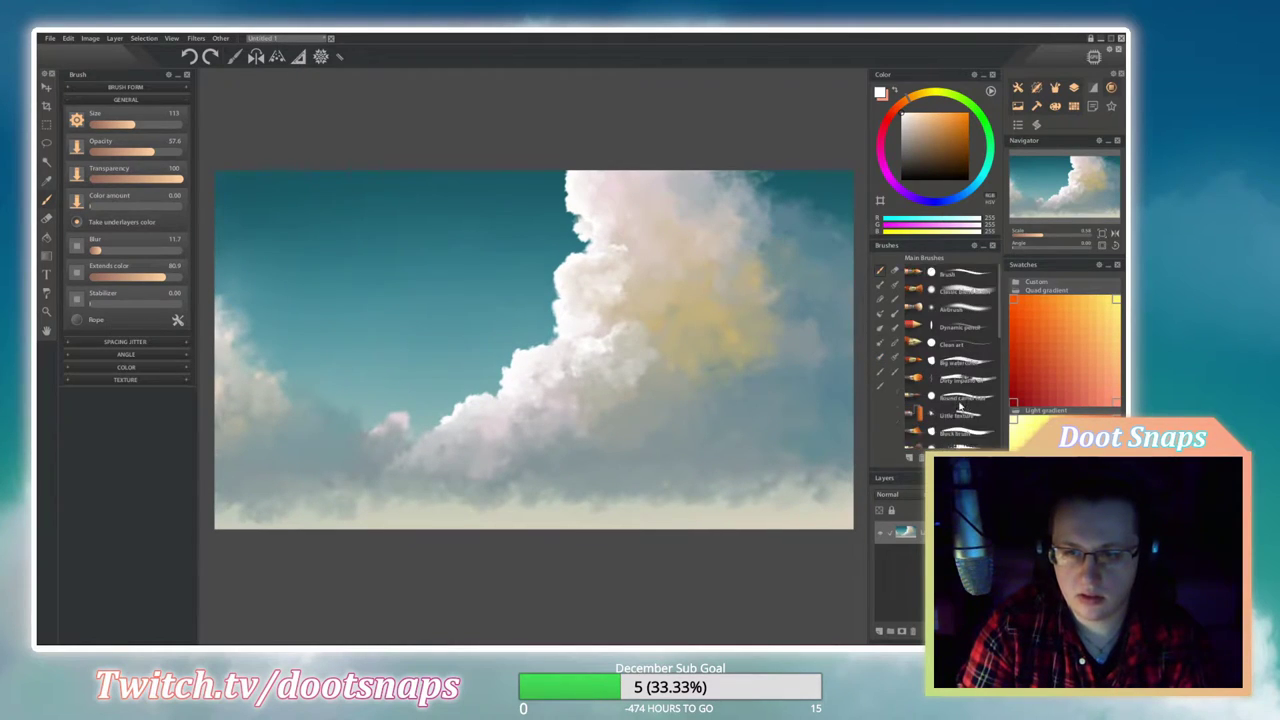
{"action": "left_click", "coordinate": [958, 284]}
{"action": "left_click", "coordinate": [880, 355]}
{"action": "left_click", "coordinate": [955, 301]}
{"action": "mouse_move", "coordinate": [793, 436]}
{"action": "left_mouse_down"}
{"action": "mouse_move", "coordinate": [796, 482]}
{"action": "mouse_move", "coordinate": [781, 464]}
{"action": "mouse_move", "coordinate": [757, 513]}
{"action": "mouse_move", "coordinate": [640, 526]}
{"action": "left_mouse_up"}
{"action": "left_click", "coordinate": [958, 320]}
{"action": "mouse_move", "coordinate": [790, 470]}
{"action": "left_mouse_down"}
{"action": "mouse_move", "coordinate": [563, 495]}
{"action": "mouse_move", "coordinate": [554, 519]}
{"action": "mouse_move", "coordinate": [613, 512]}
{"action": "mouse_move", "coordinate": [585, 493]}
{"action": "mouse_move", "coordinate": [430, 512]}
{"action": "left_mouse_up"}
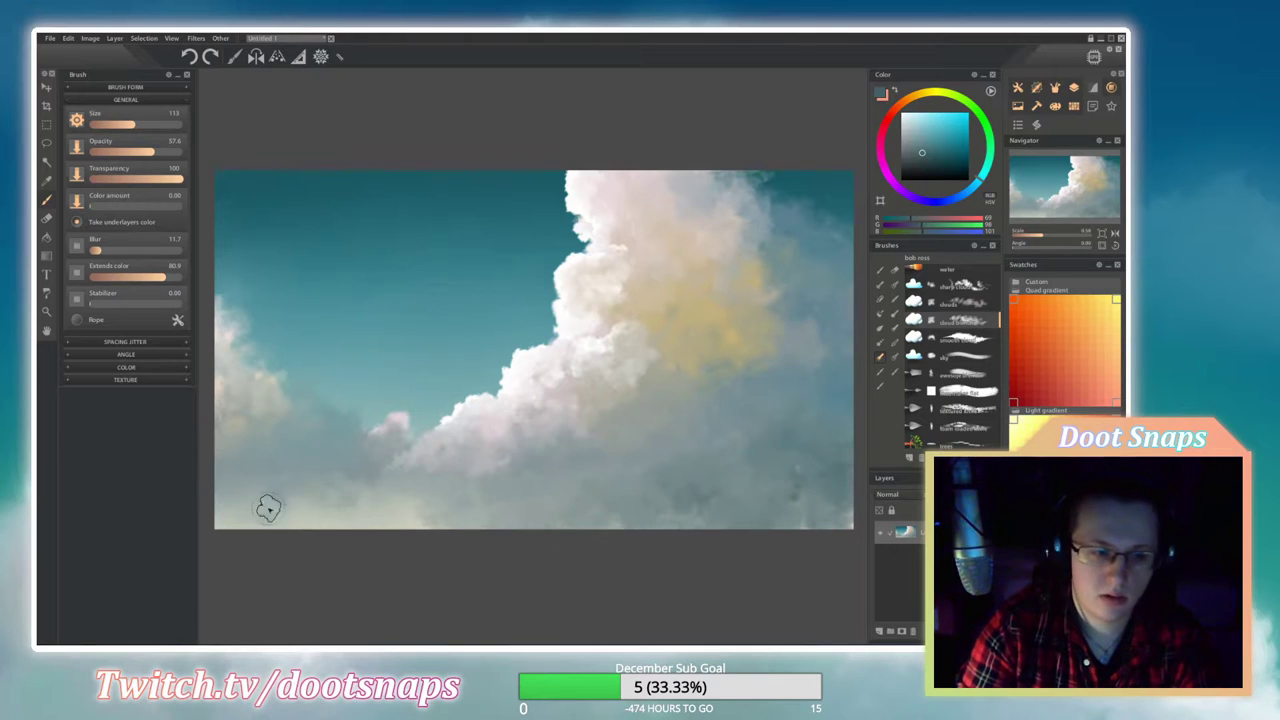
Smooth the lower left part of the cloud base with the cloud blending brush enlarged to size 182.
{"action": "key", "text": "bracketright"}
{"action": "key", "text": "bracketright"}
{"action": "key", "text": "bracketright"}
{"action": "mouse_move", "coordinate": [341, 475]}
{"action": "left_mouse_down"}
{"action": "mouse_move", "coordinate": [480, 486]}
{"action": "mouse_move", "coordinate": [376, 524]}
{"action": "left_mouse_up"}
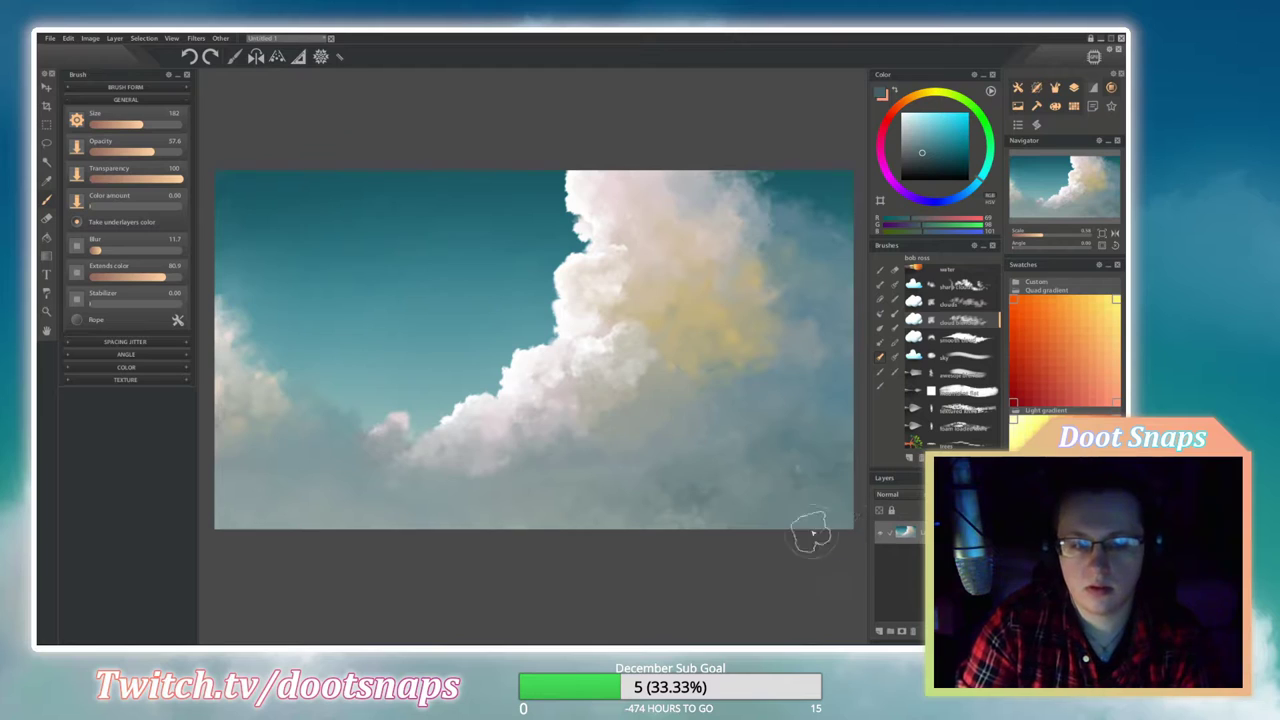
Paint blue-grey over the remaining pale area along the canvas's lower left edge and blend it with the cloud blending brush.
{"action": "left_click", "coordinate": [955, 303]}
{"action": "mouse_move", "coordinate": [229, 514]}
{"action": "left_mouse_down"}
{"action": "mouse_move", "coordinate": [540, 542]}
{"action": "mouse_move", "coordinate": [633, 515]}
{"action": "mouse_move", "coordinate": [490, 508]}
{"action": "left_mouse_up"}
{"action": "key", "text": "e"}
{"action": "left_click_drag", "start_coordinate": [320, 498], "coordinate": [309, 491]}
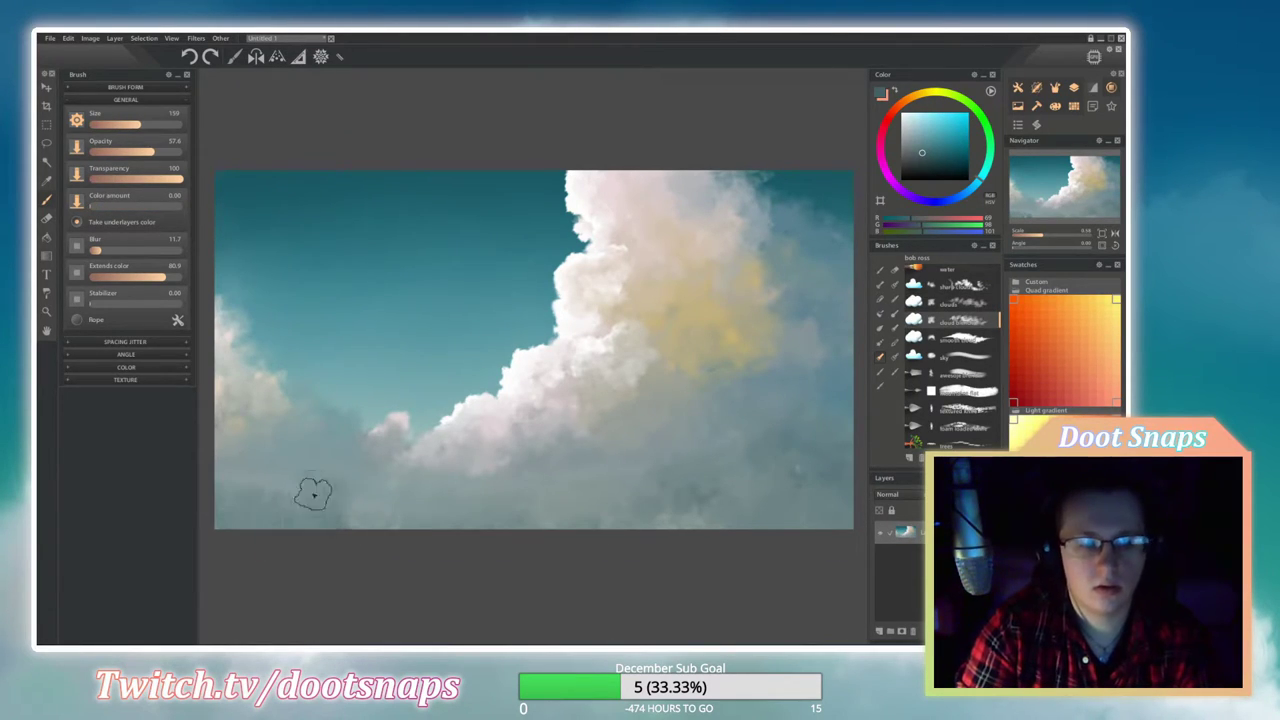
{"action": "left_click_drag", "start_coordinate": [583, 519], "coordinate": [587, 531]}
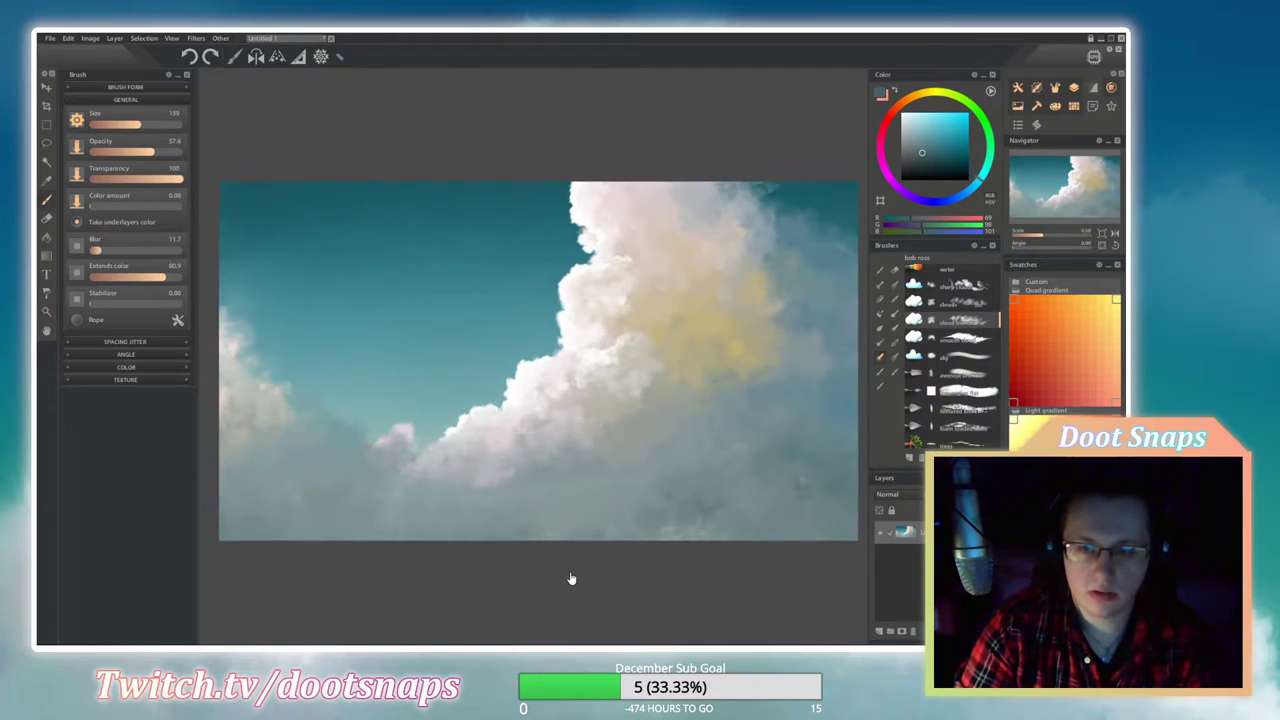
Highlight the small puff beside the tall cloud's lower slope with pale pink and soften it with the cloud blending brush.
{"action": "mouse_move", "coordinate": [566, 575]}
{"action": "left_mouse_down"}
{"action": "mouse_move", "coordinate": [423, 471]}
{"action": "mouse_move", "coordinate": [580, 580]}
{"action": "mouse_move", "coordinate": [449, 580]}
{"action": "left_mouse_up"}
{"action": "left_click", "coordinate": [882, 321]}
{"action": "left_click", "coordinate": [880, 355]}
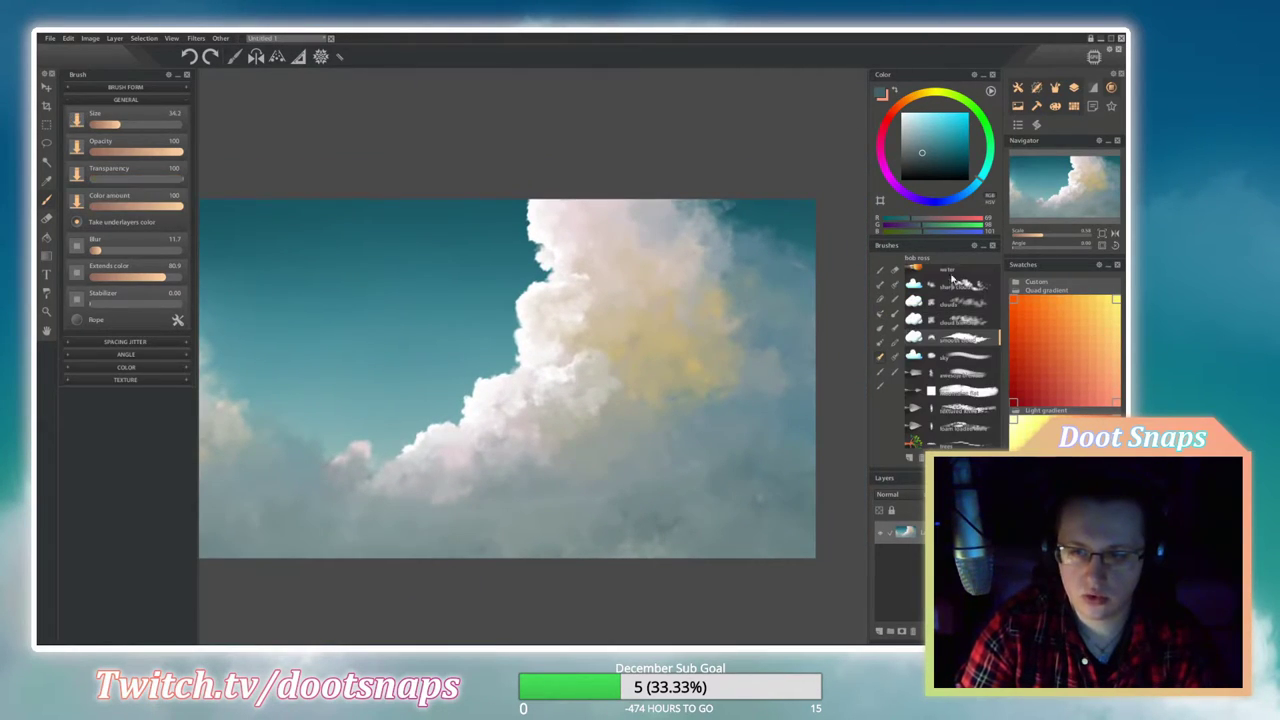
{"action": "left_click", "coordinate": [890, 120]}
{"action": "left_click", "coordinate": [904, 117]}
{"action": "left_click_drag", "start_coordinate": [789, 289], "coordinate": [825, 302]}
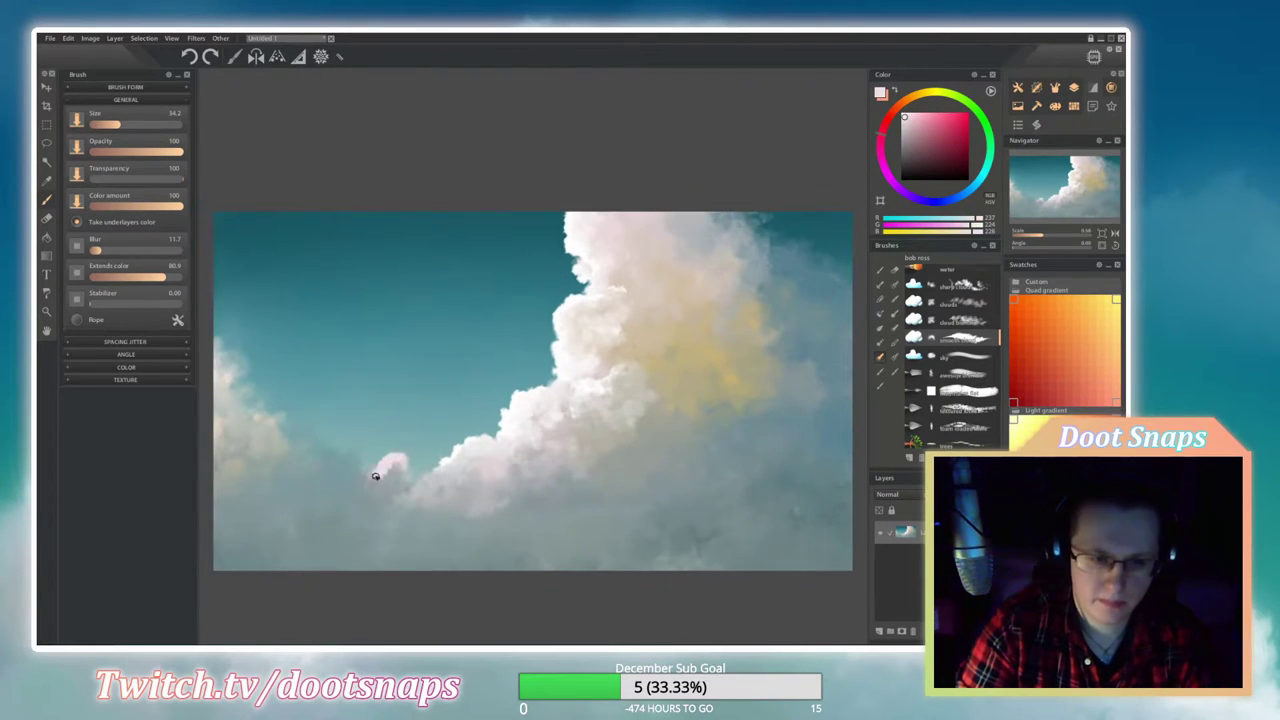
{"action": "left_click", "coordinate": [913, 319]}
{"action": "left_click_drag", "start_coordinate": [366, 477], "coordinate": [368, 484]}
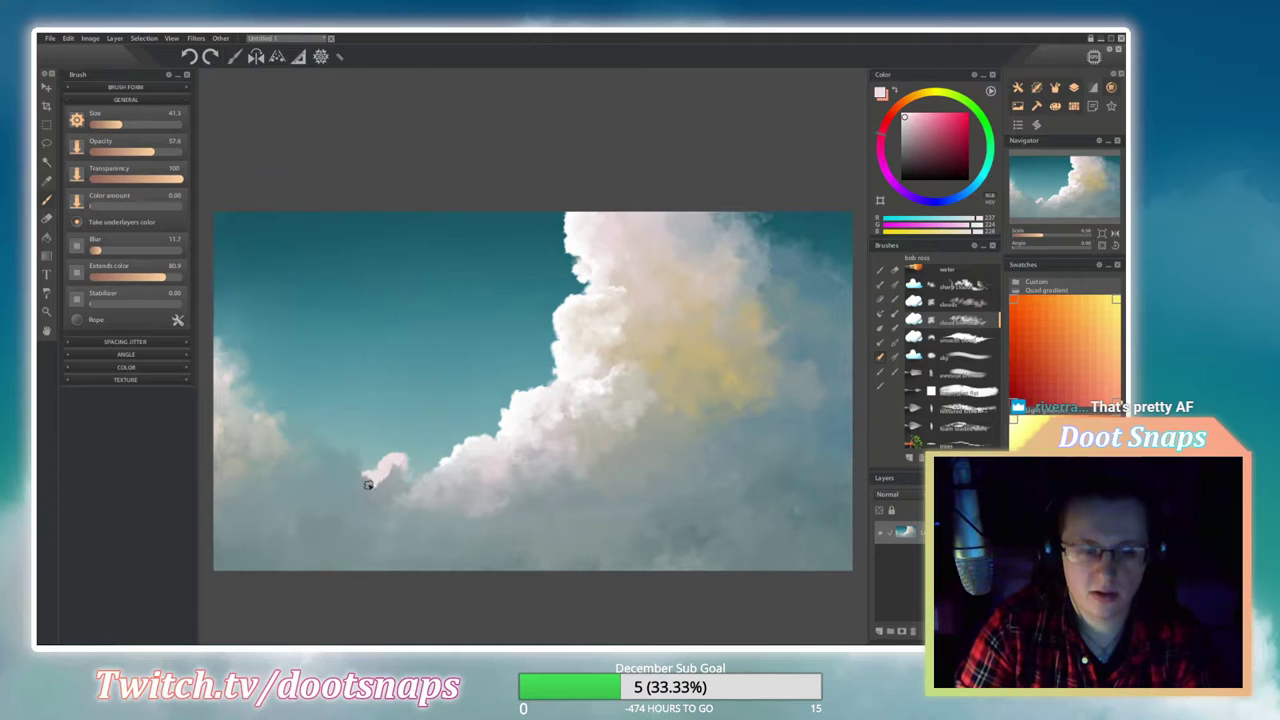
{"action": "key", "text": "bracketright"}
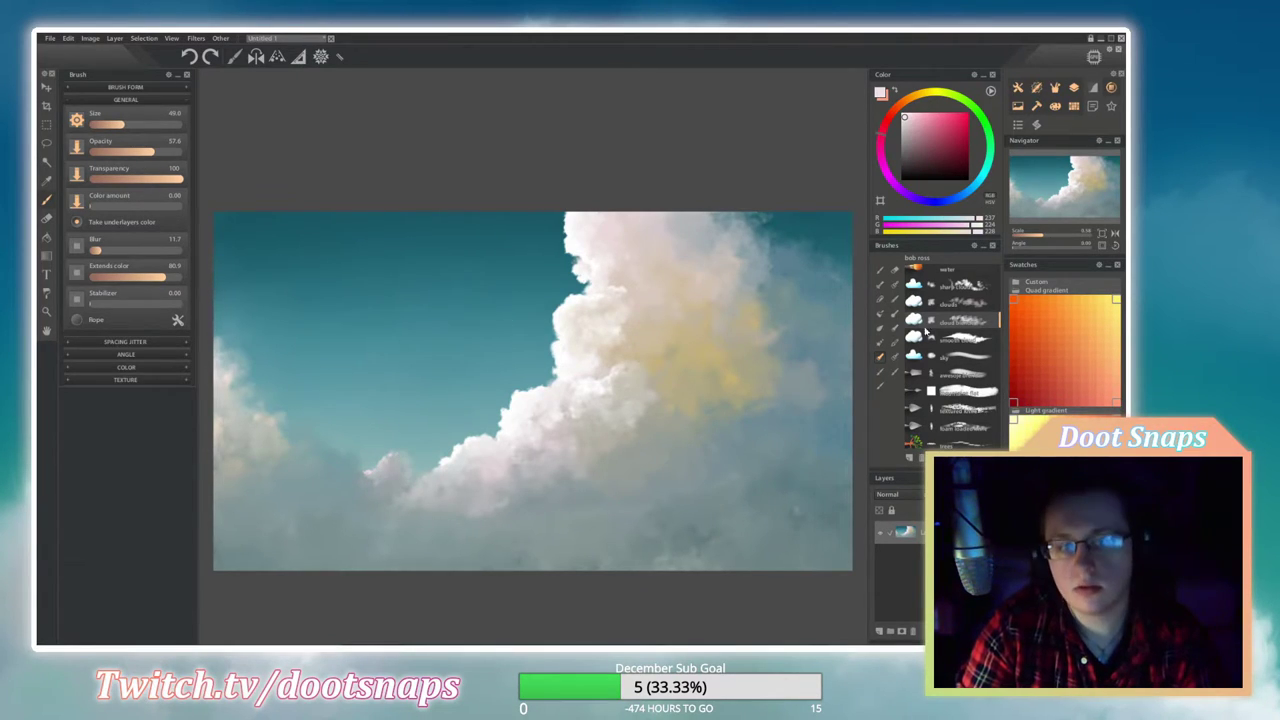
Tone down the small puff with a sampled light blue-grey and blend it into the surrounding sky and cloud.
{"action": "left_click", "coordinate": [925, 337]}
{"action": "left_click", "coordinate": [390, 462], "text": "alt"}
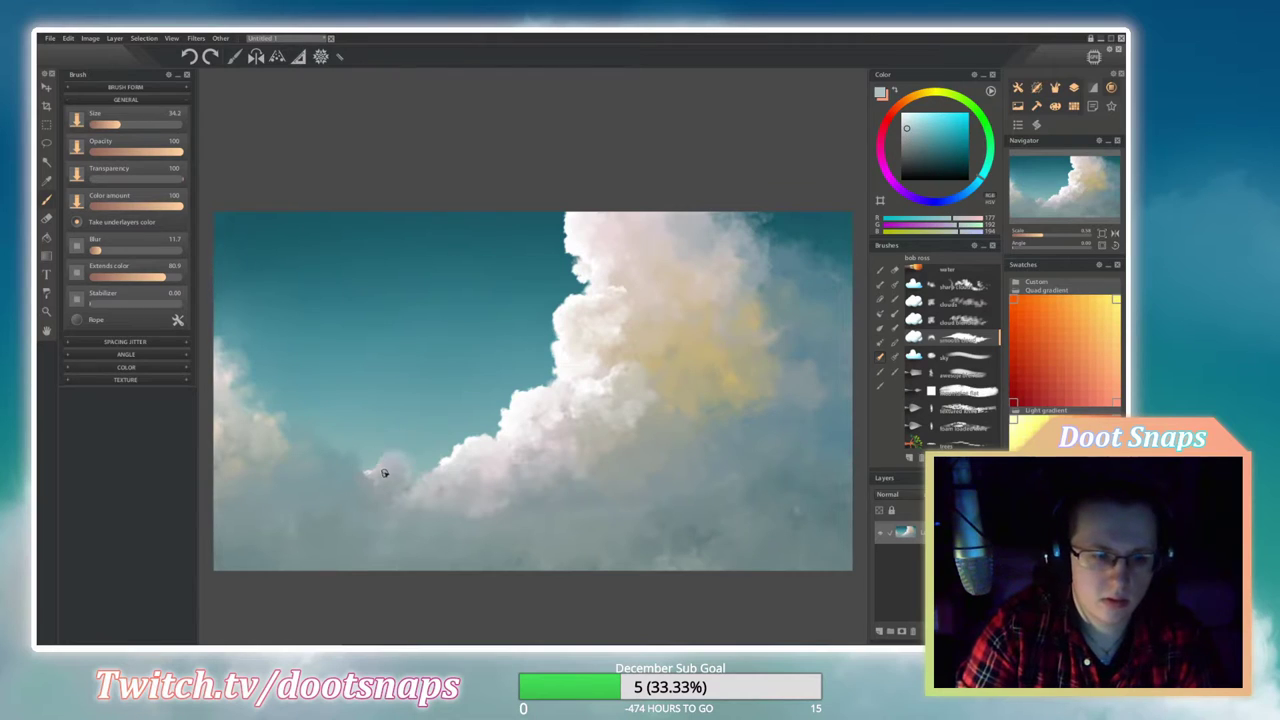
{"action": "left_click", "coordinate": [913, 319]}
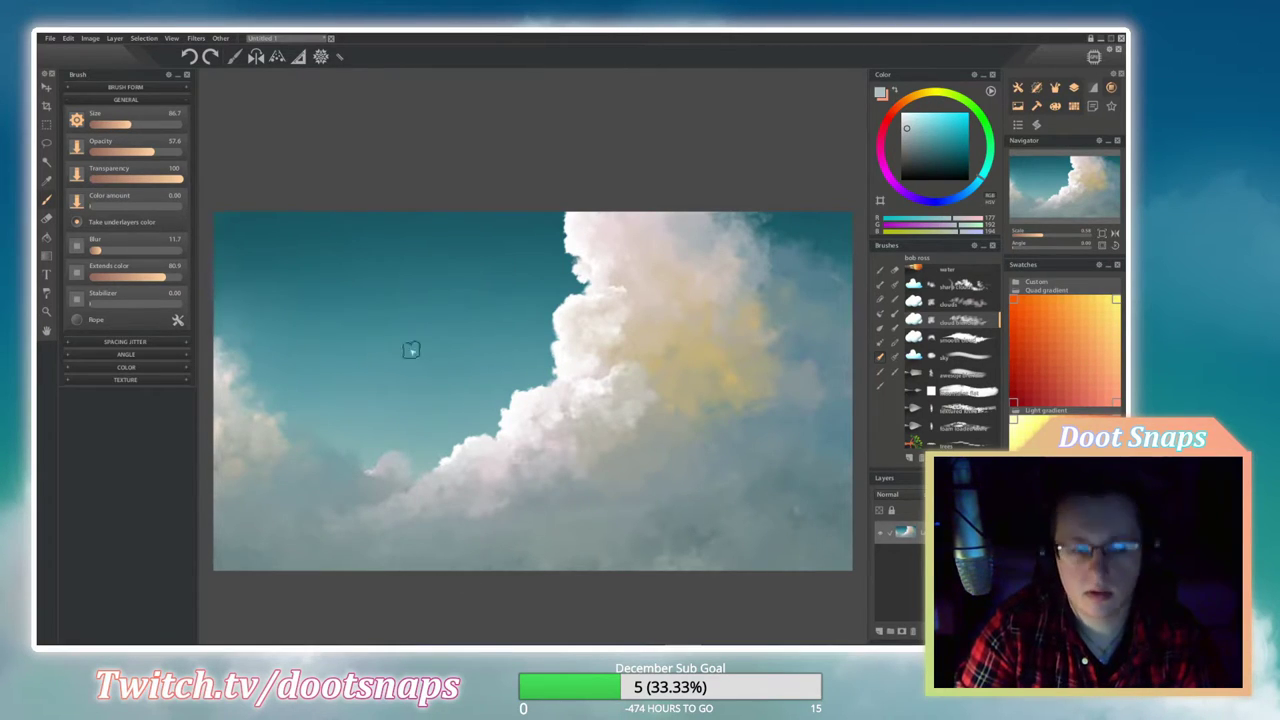
Brighten the tall cloud's lower left slope with pale pinkish-white strokes along its edge and blend them into the cloud.
{"action": "scroll", "coordinate": [353, 555], "scroll_direction": "up", "scroll_amount": 3}
{"action": "left_click", "coordinate": [913, 337]}
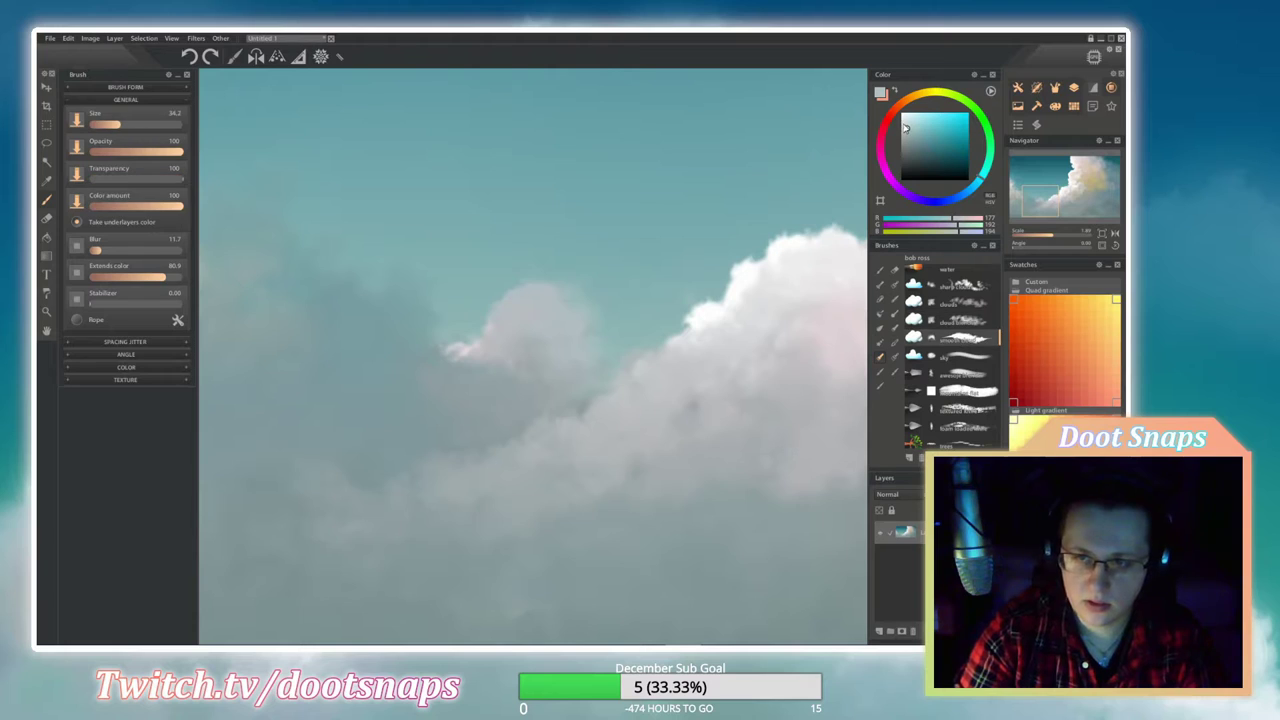
{"action": "left_click", "coordinate": [905, 121]}
{"action": "mouse_move", "coordinate": [612, 420]}
{"action": "left_mouse_down"}
{"action": "mouse_move", "coordinate": [672, 345]}
{"action": "mouse_move", "coordinate": [623, 371]}
{"action": "mouse_move", "coordinate": [586, 429]}
{"action": "mouse_move", "coordinate": [706, 323]}
{"action": "mouse_move", "coordinate": [680, 371]}
{"action": "mouse_move", "coordinate": [703, 356]}
{"action": "left_mouse_up"}
{"action": "key", "text": "Up"}
{"action": "scroll", "coordinate": [426, 417], "scroll_direction": "down", "scroll_amount": 2}
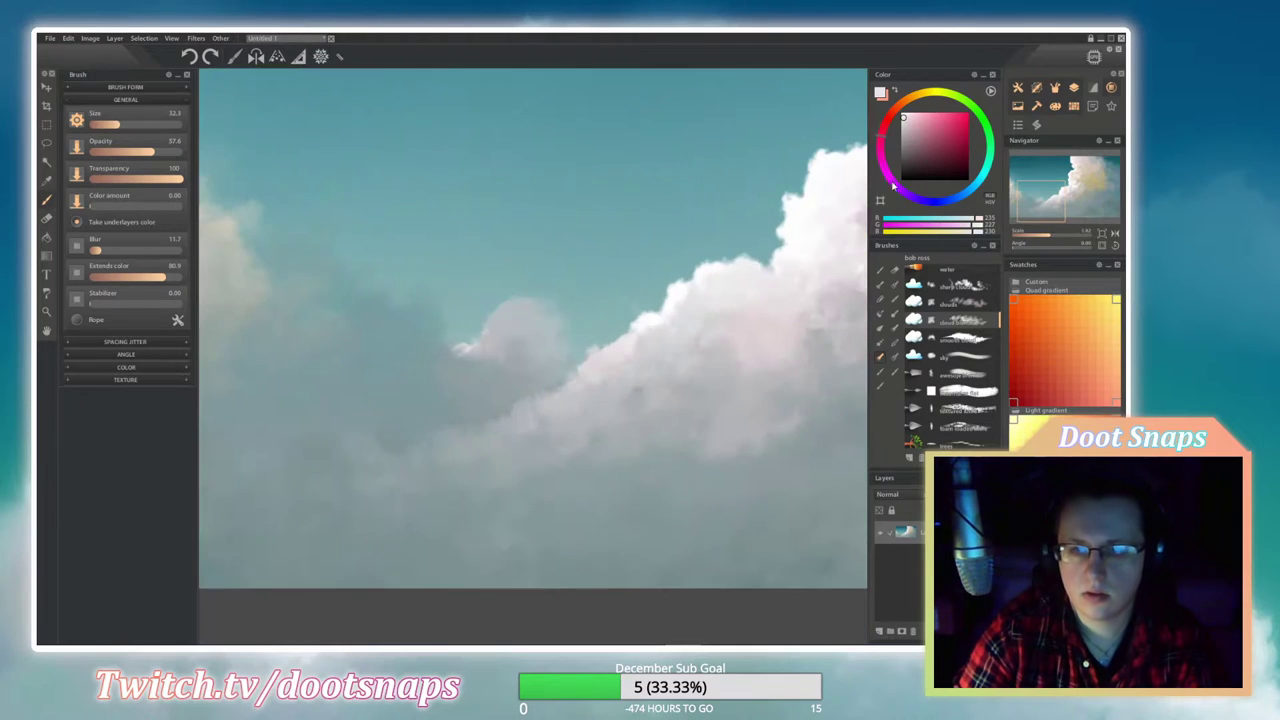
{"action": "left_click", "coordinate": [974, 339]}
{"action": "left_click_drag", "start_coordinate": [625, 385], "coordinate": [562, 393]}
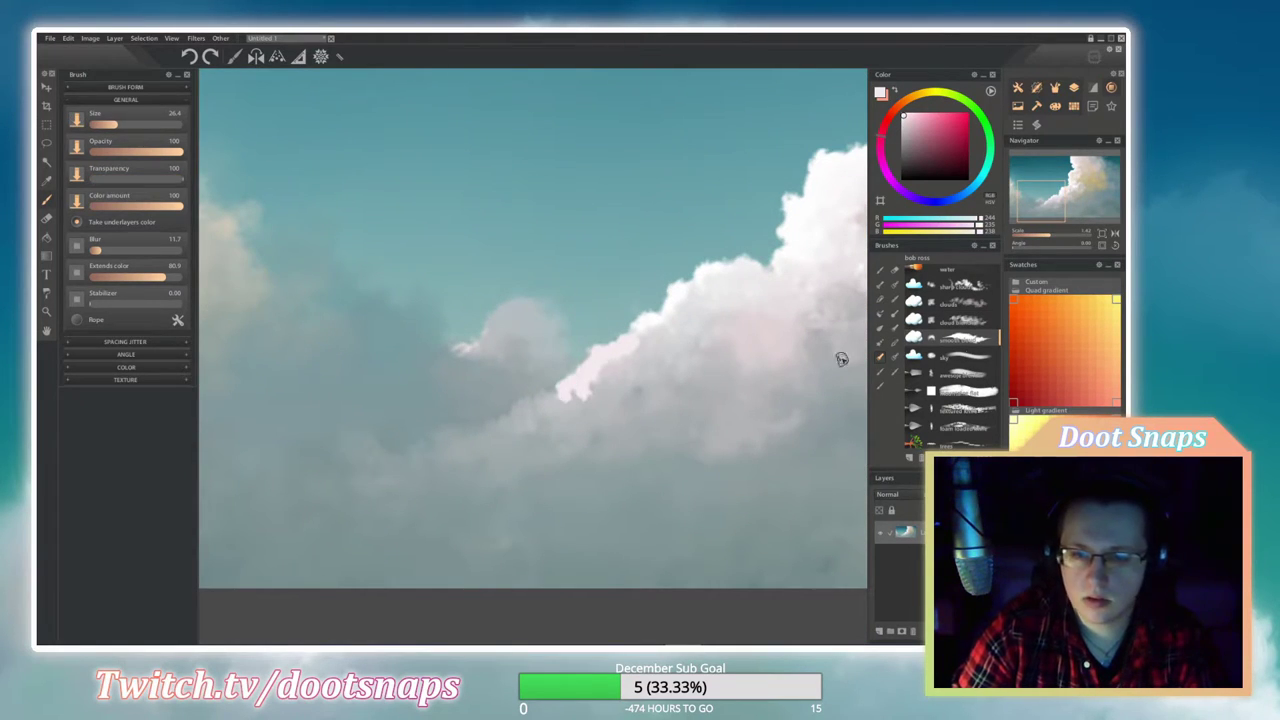
{"action": "left_click", "coordinate": [950, 319]}
{"action": "mouse_move", "coordinate": [643, 334]}
{"action": "left_mouse_down"}
{"action": "mouse_move", "coordinate": [572, 400]}
{"action": "mouse_move", "coordinate": [515, 415]}
{"action": "left_mouse_up"}
Paint sampled blue-grey into the gap between the small puff and the tall cloud's slope, adding a small patch further down left.
{"action": "scroll", "coordinate": [680, 354], "scroll_direction": "up", "scroll_amount": 2}
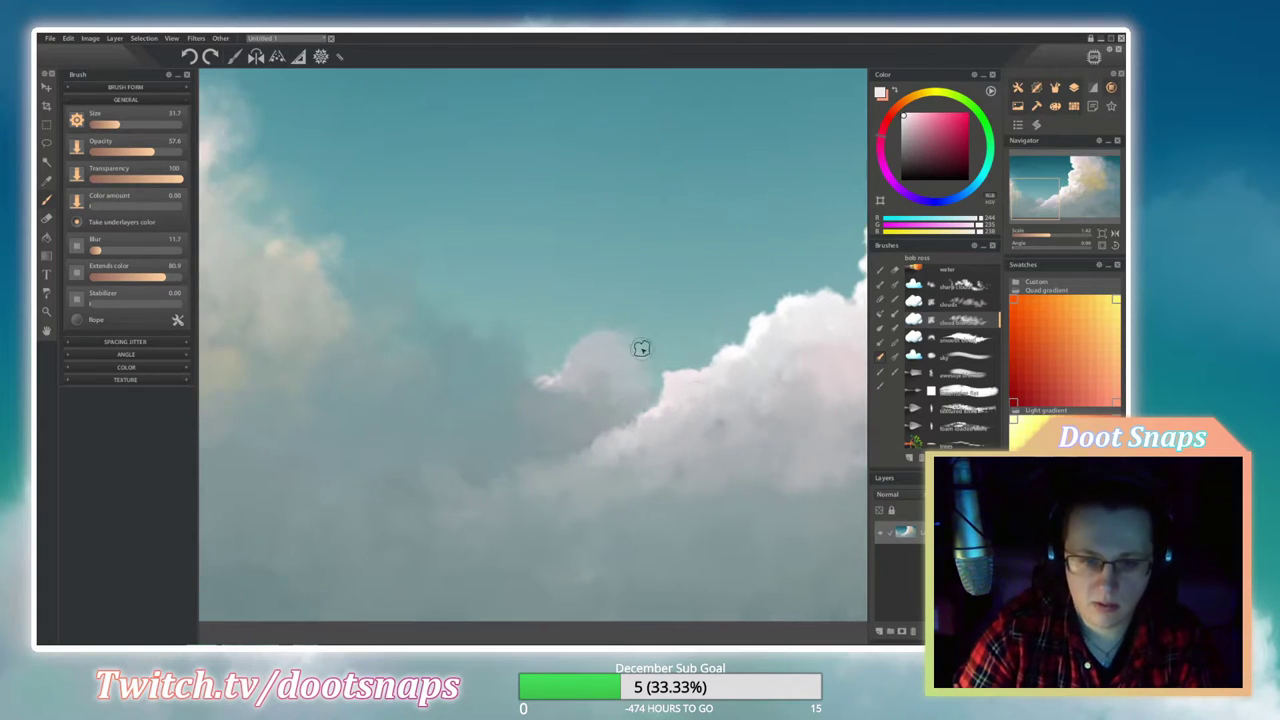
{"action": "left_click", "coordinate": [497, 405], "text": "alt"}
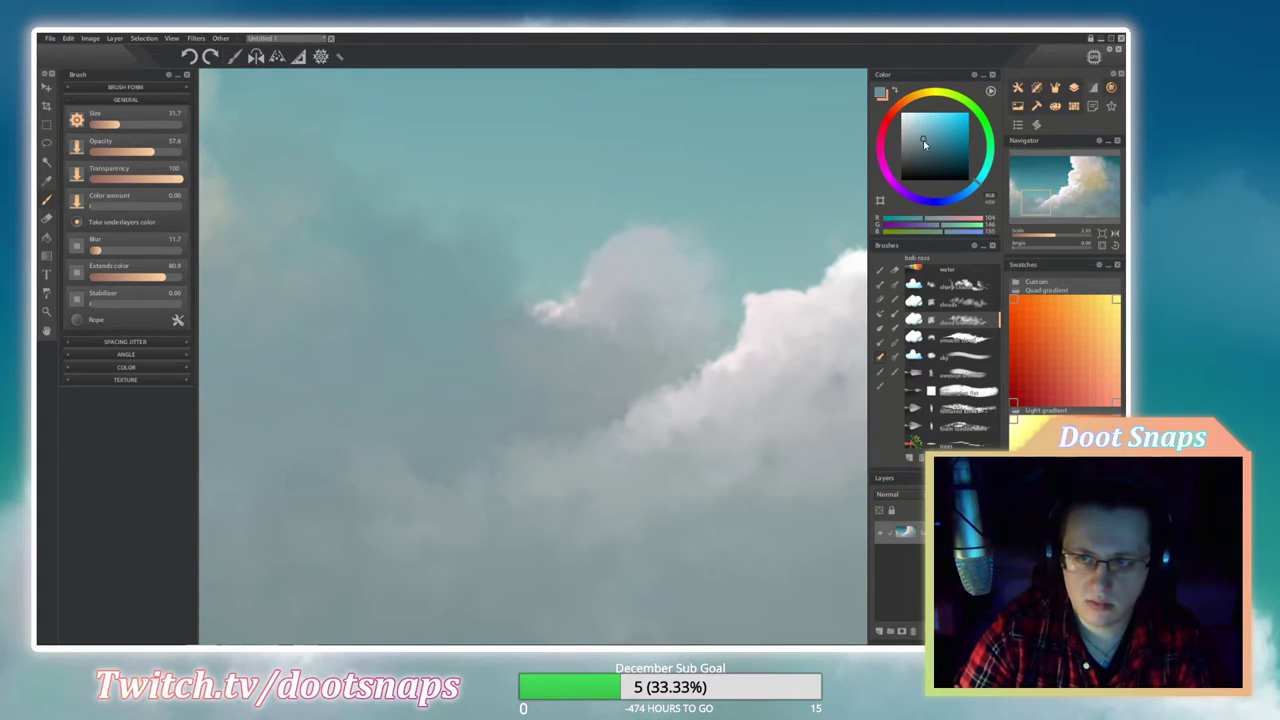
{"action": "left_click", "coordinate": [962, 344]}
{"action": "left_click_drag", "start_coordinate": [620, 392], "coordinate": [540, 425]}
{"action": "key", "text": "ctrl+z"}
{"action": "left_click", "coordinate": [523, 406], "text": "alt"}
{"action": "left_click_drag", "start_coordinate": [651, 379], "coordinate": [586, 421]}
{"action": "scroll", "coordinate": [347, 493], "scroll_direction": "down", "scroll_amount": 1}
{"action": "left_click_drag", "start_coordinate": [380, 483], "coordinate": [405, 490]}
Blend the blue-grey gap beneath the small puff into the surrounding clouds with an enlarged cloud blending brush.
{"action": "scroll", "coordinate": [610, 382], "scroll_direction": "up", "scroll_amount": 1}
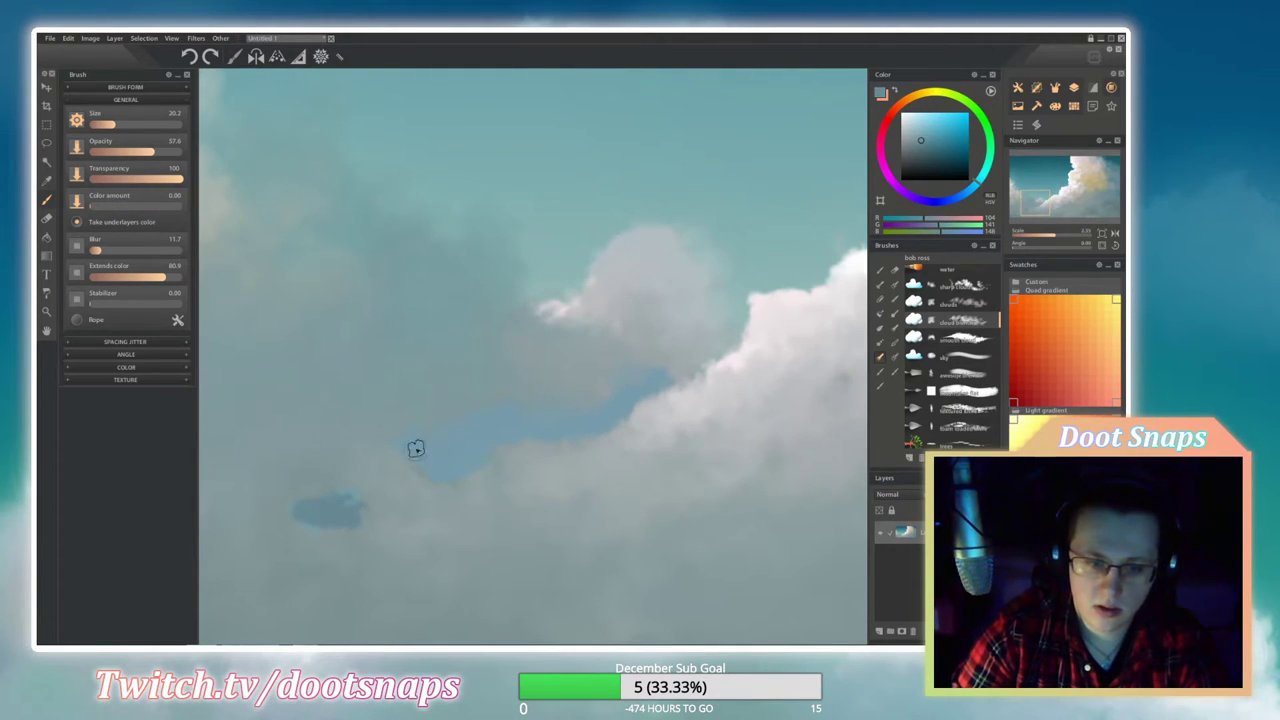
{"action": "key", "text": "bracketright"}
{"action": "key", "text": "bracketright"}
{"action": "mouse_move", "coordinate": [621, 380]}
{"action": "left_mouse_down"}
{"action": "mouse_move", "coordinate": [537, 368]}
{"action": "mouse_move", "coordinate": [569, 379]}
{"action": "mouse_move", "coordinate": [546, 315]}
{"action": "mouse_move", "coordinate": [620, 390]}
{"action": "left_mouse_up"}
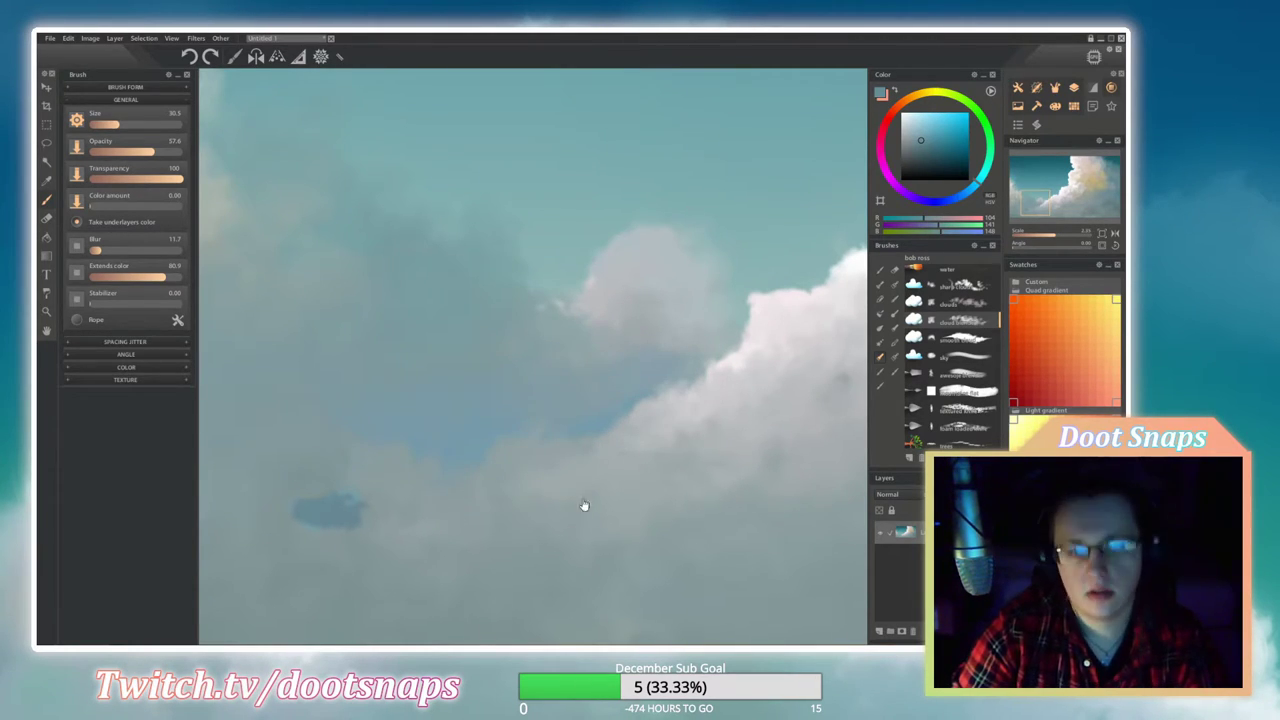
Blend the small blue patch into the lower left cloud bank with the cloud blending brush.
{"action": "left_click_drag", "start_coordinate": [583, 503], "coordinate": [633, 548]}
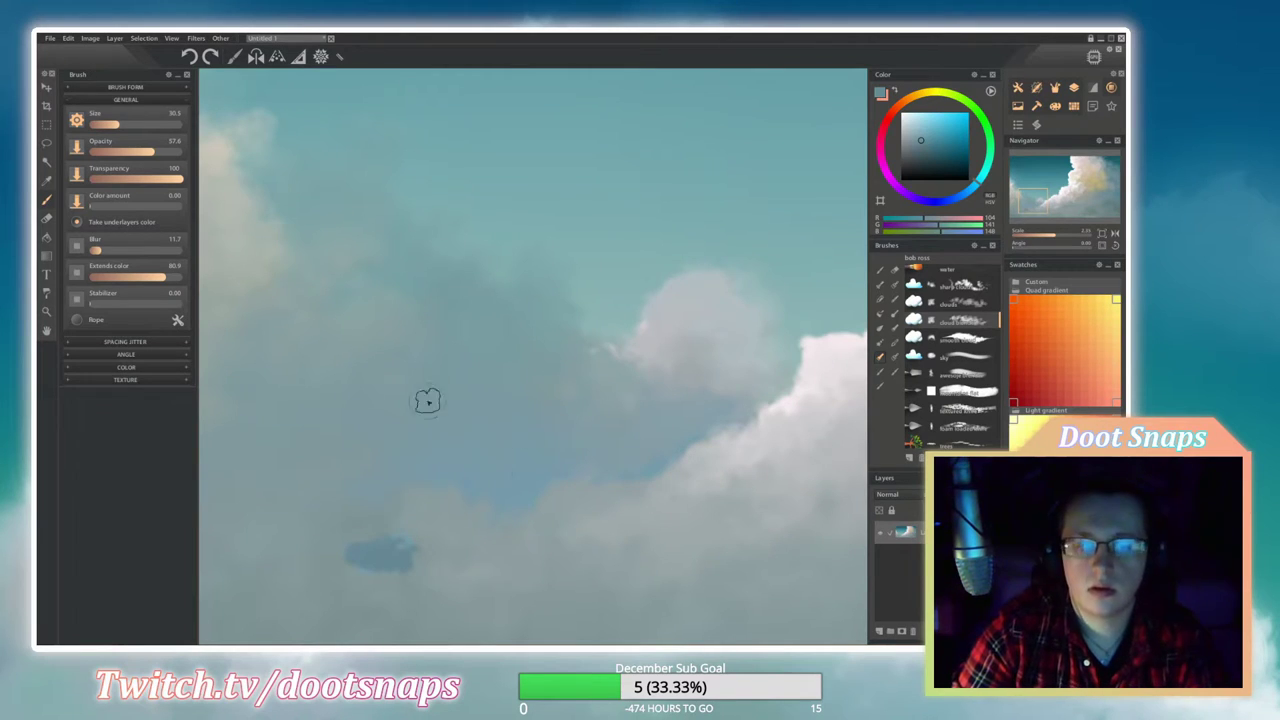
{"action": "left_click_drag", "start_coordinate": [417, 572], "coordinate": [477, 437]}
{"action": "key", "text": "bracketleft"}
{"action": "key", "text": "bracketright"}
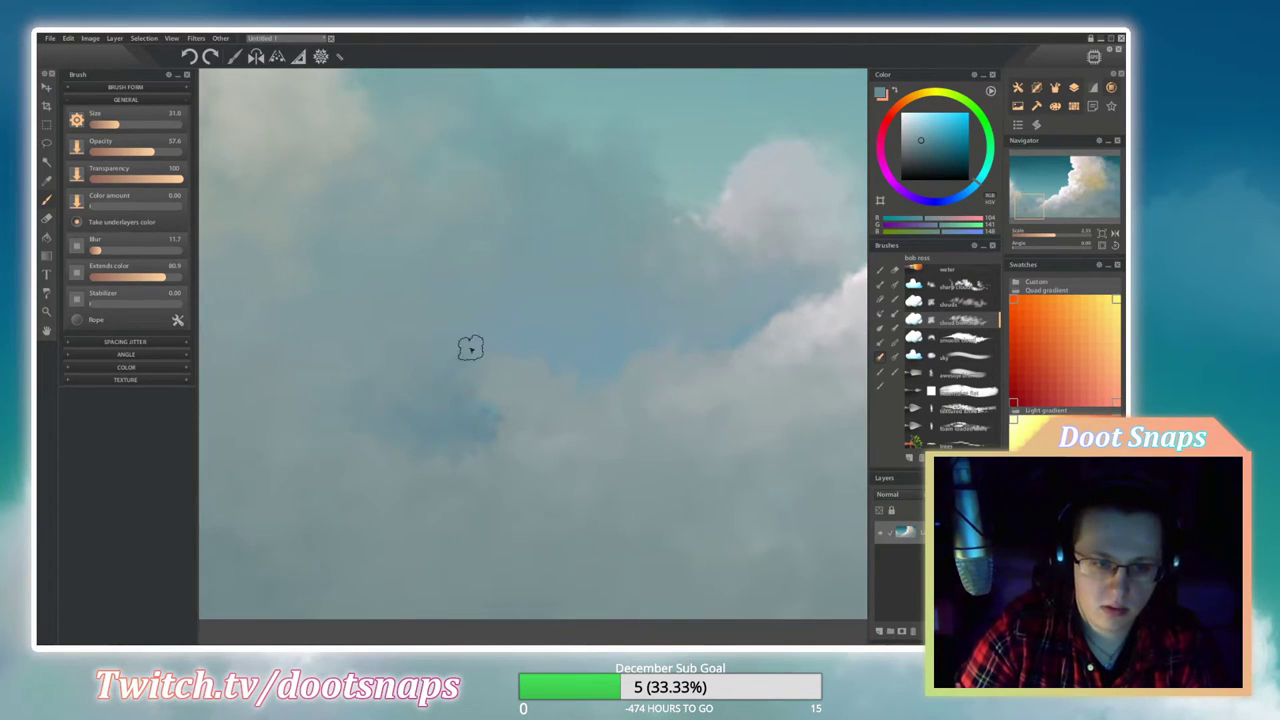
{"action": "mouse_move", "coordinate": [380, 454]}
{"action": "left_mouse_down"}
{"action": "mouse_move", "coordinate": [428, 552]}
{"action": "mouse_move", "coordinate": [323, 357]}
{"action": "left_mouse_up"}
Refine the edge between the blue gap and the tall cloud's lower slope with the blending brush at size 17.8.
{"action": "key", "text": "bracketleft"}
{"action": "key", "text": "bracketleft"}
{"action": "key", "text": "bracketleft"}
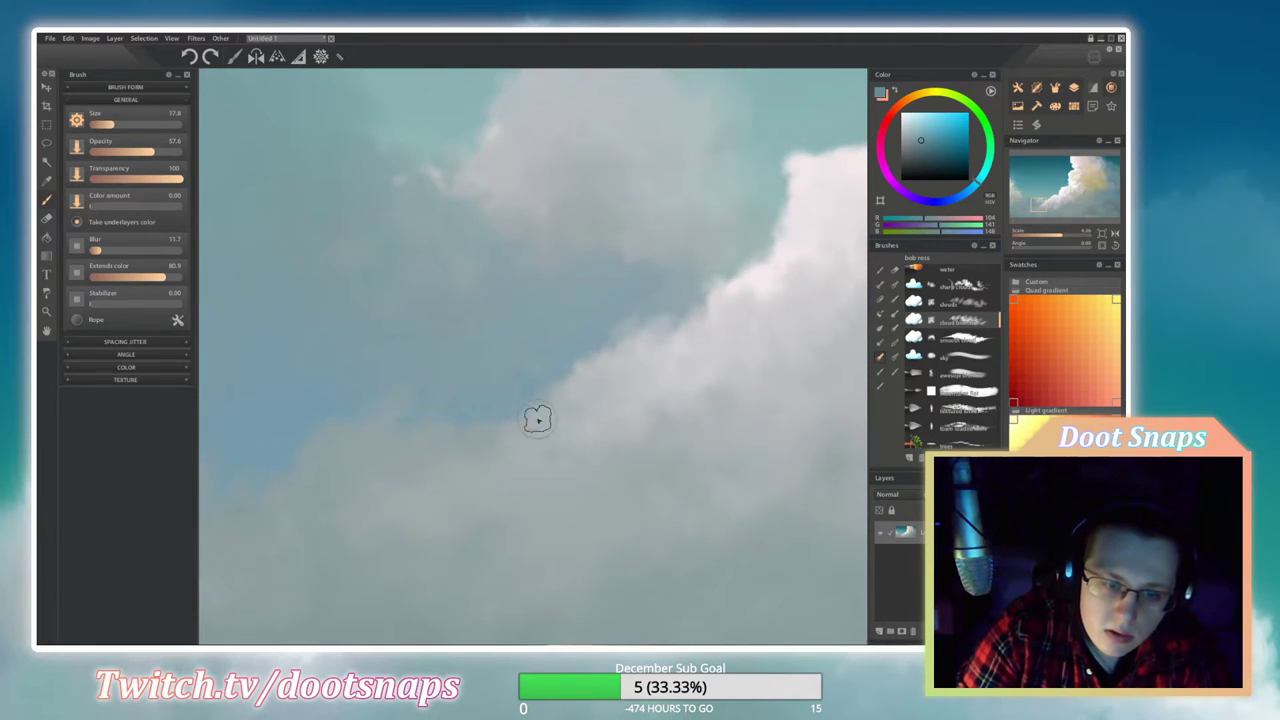
{"action": "mouse_move", "coordinate": [287, 469]}
{"action": "left_mouse_down"}
{"action": "mouse_move", "coordinate": [483, 497]}
{"action": "mouse_move", "coordinate": [404, 488]}
{"action": "mouse_move", "coordinate": [379, 505]}
{"action": "left_mouse_up"}
{"action": "left_click_drag", "start_coordinate": [531, 514], "coordinate": [559, 240]}
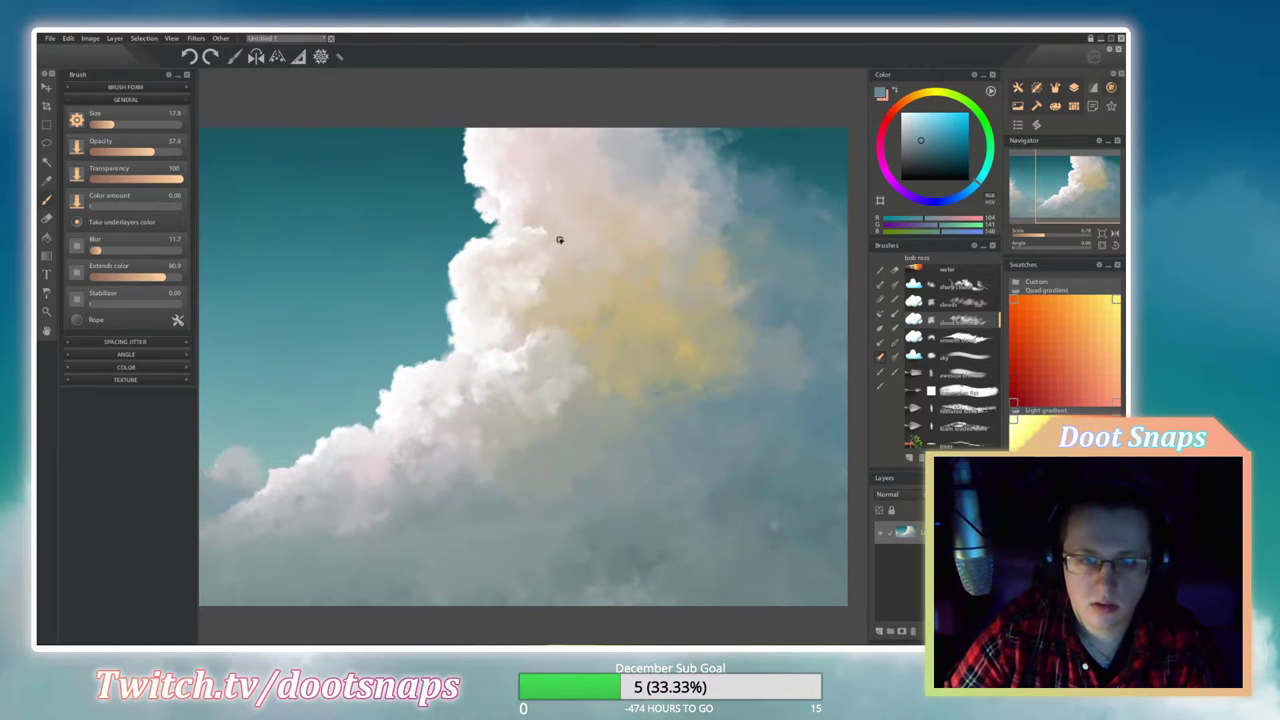
{"action": "left_click_drag", "start_coordinate": [602, 410], "coordinate": [606, 317]}
{"action": "left_click", "coordinate": [49, 38]}
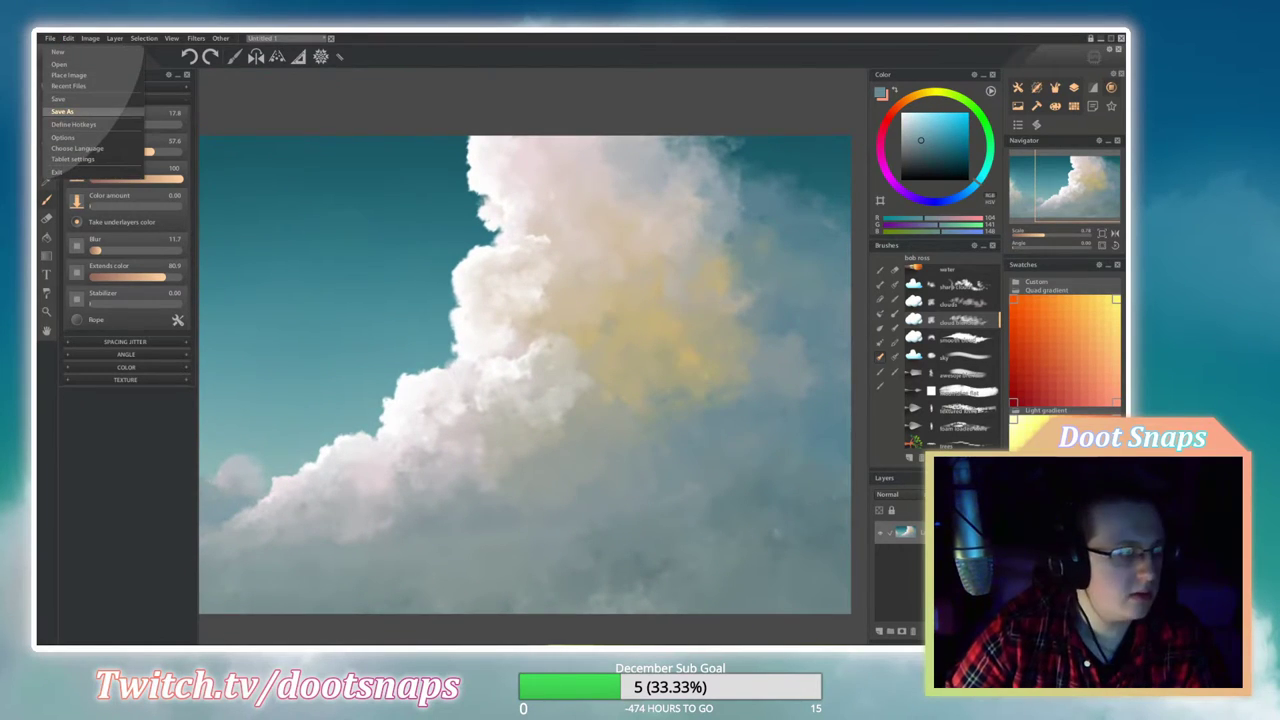
{"action": "left_click", "coordinate": [628, 340]}
Choose a near-white pink colour and switch to the cloud painting brush.
{"action": "left_click_drag", "start_coordinate": [968, 155], "coordinate": [897, 170]}
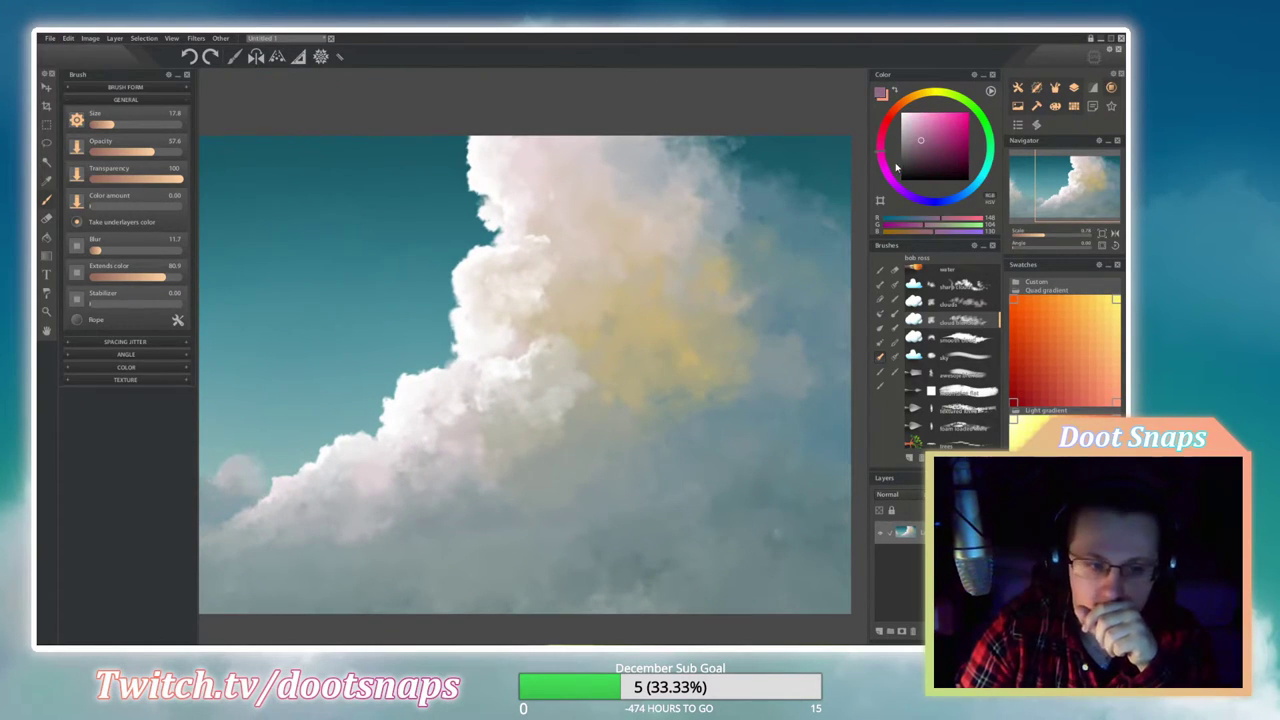
{"action": "left_click_drag", "start_coordinate": [900, 123], "coordinate": [904, 120]}
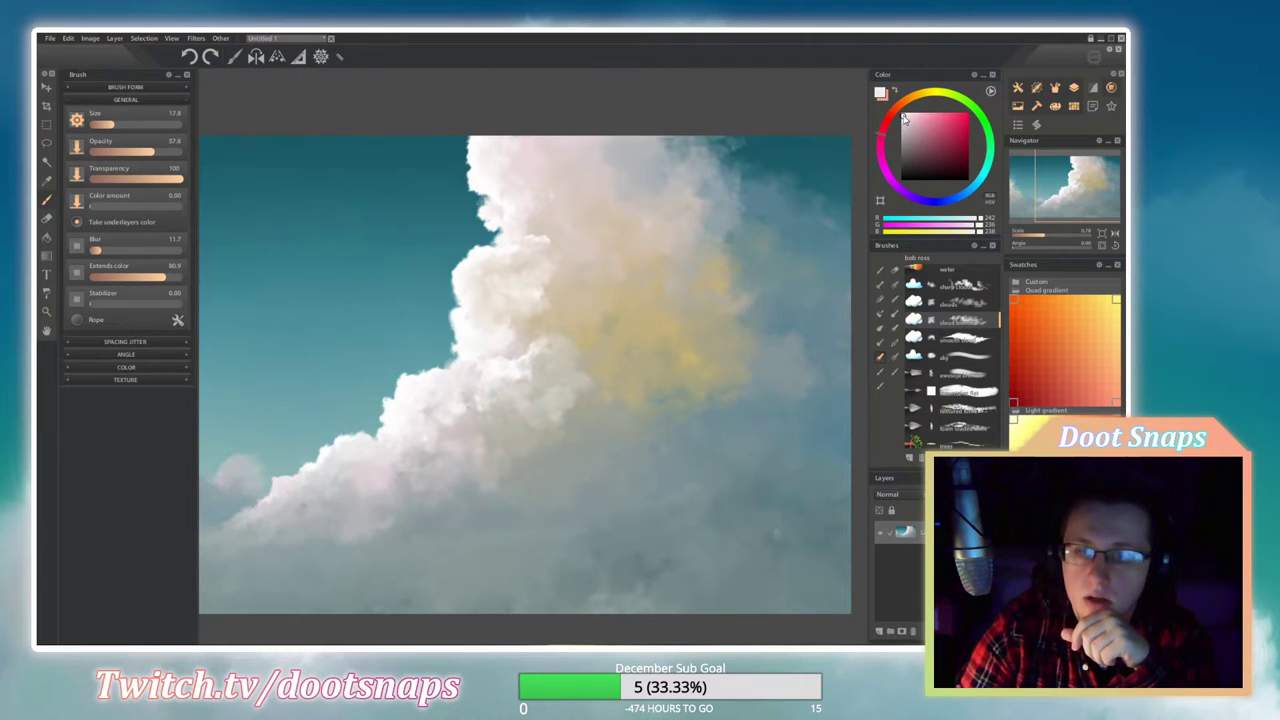
{"action": "left_click", "coordinate": [940, 338]}
{"action": "left_click_drag", "start_coordinate": [592, 191], "coordinate": [600, 238]}
{"action": "key", "text": "ctrl+z"}
{"action": "key", "text": "ctrl+z"}
{"action": "left_click_drag", "start_coordinate": [578, 186], "coordinate": [572, 222]}
{"action": "key", "text": "ctrl+z"}
Paint pale pink puffs inside the upper part of the tall cloud and soften them with a larger blending brush.
{"action": "scroll", "coordinate": [537, 169], "scroll_direction": "up", "scroll_amount": 2}
{"action": "mouse_move", "coordinate": [504, 122]}
{"action": "left_mouse_down"}
{"action": "mouse_move", "coordinate": [534, 161]}
{"action": "mouse_move", "coordinate": [592, 123]}
{"action": "mouse_move", "coordinate": [574, 165]}
{"action": "mouse_move", "coordinate": [572, 126]}
{"action": "mouse_move", "coordinate": [548, 198]}
{"action": "mouse_move", "coordinate": [574, 229]}
{"action": "mouse_move", "coordinate": [612, 145]}
{"action": "mouse_move", "coordinate": [571, 223]}
{"action": "mouse_move", "coordinate": [588, 221]}
{"action": "mouse_move", "coordinate": [549, 210]}
{"action": "mouse_move", "coordinate": [548, 154]}
{"action": "mouse_move", "coordinate": [614, 161]}
{"action": "left_mouse_up"}
{"action": "key", "text": "bracketright"}
{"action": "key", "text": "2"}
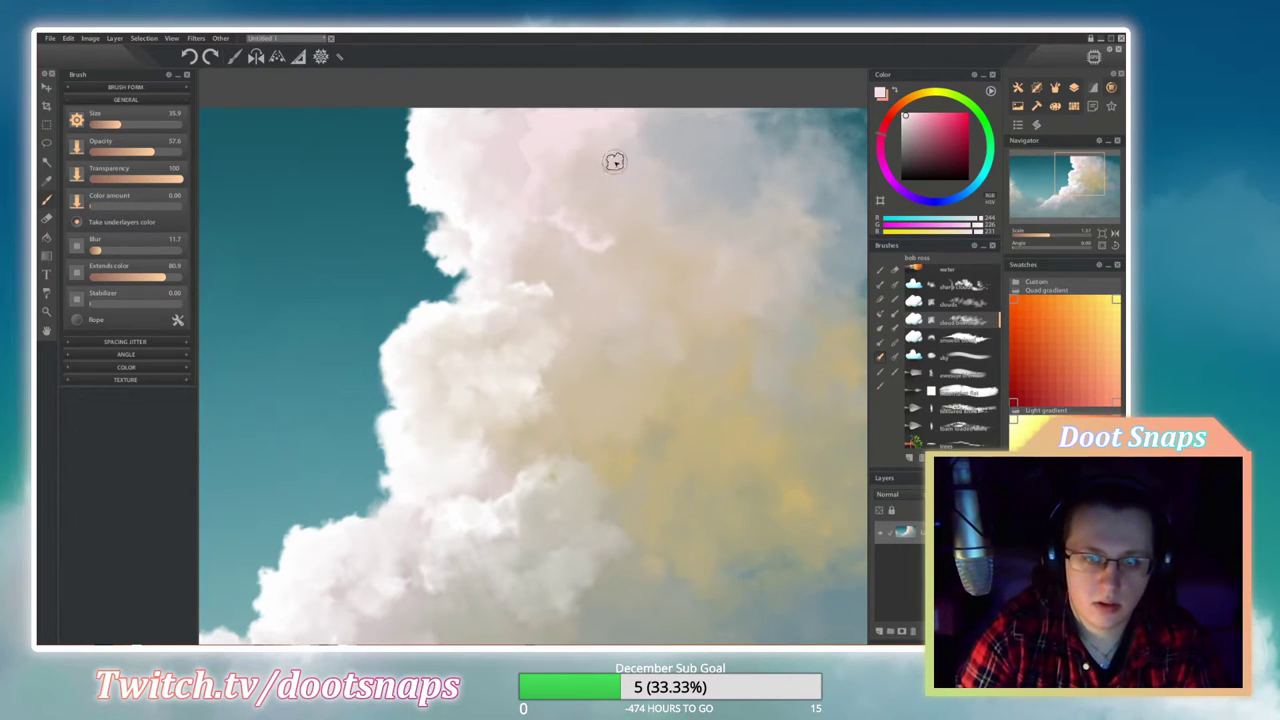
Paint a warm pale yellow shadow line along the inner edge of the pink puffs and blend it into the cloud.
{"action": "scroll", "coordinate": [514, 149], "scroll_direction": "up", "scroll_amount": 2}
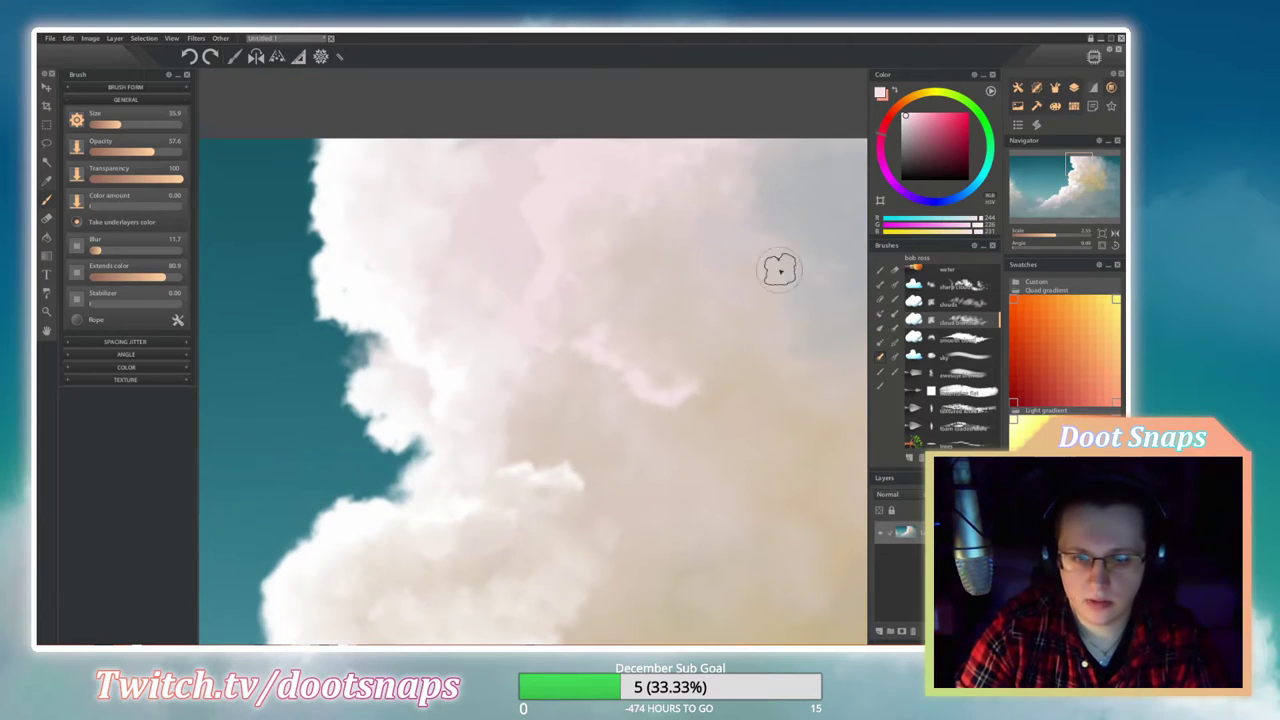
{"action": "left_click", "coordinate": [924, 125]}
{"action": "key", "text": "1"}
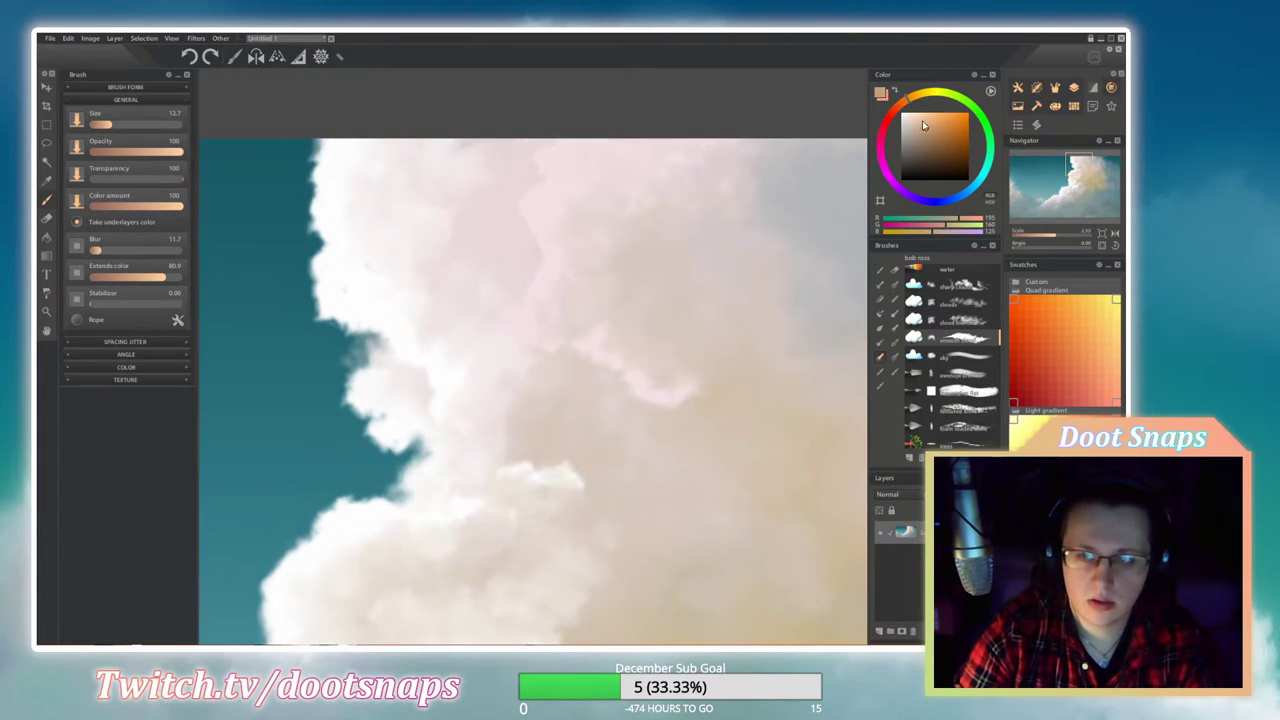
{"action": "left_click", "coordinate": [521, 155], "text": "alt"}
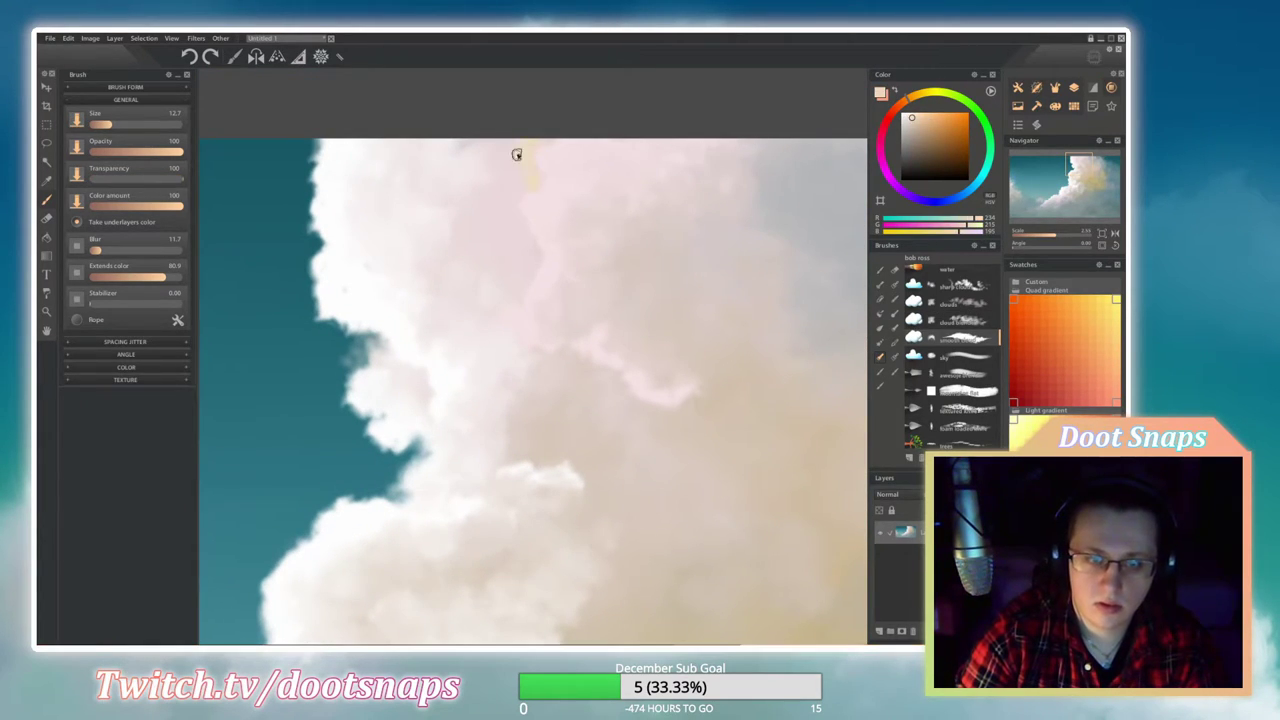
{"action": "mouse_move", "coordinate": [536, 262]}
{"action": "left_mouse_down"}
{"action": "mouse_move", "coordinate": [519, 349]}
{"action": "mouse_move", "coordinate": [570, 372]}
{"action": "mouse_move", "coordinate": [640, 415]}
{"action": "left_mouse_up"}
{"action": "key", "text": "2"}
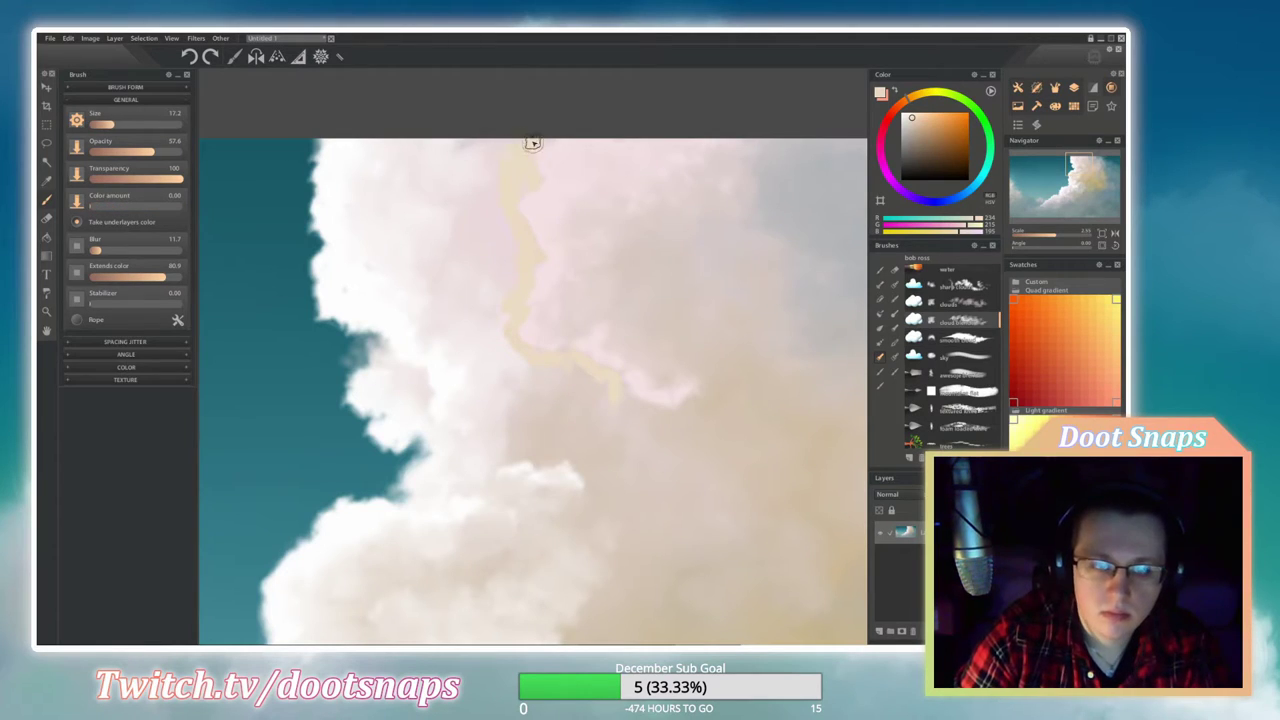
{"action": "mouse_move", "coordinate": [482, 207]}
{"action": "left_mouse_down"}
{"action": "mouse_move", "coordinate": [534, 267]}
{"action": "mouse_move", "coordinate": [497, 323]}
{"action": "mouse_move", "coordinate": [560, 361]}
{"action": "mouse_move", "coordinate": [502, 359]}
{"action": "mouse_move", "coordinate": [533, 164]}
{"action": "mouse_move", "coordinate": [490, 145]}
{"action": "mouse_move", "coordinate": [490, 222]}
{"action": "mouse_move", "coordinate": [555, 368]}
{"action": "mouse_move", "coordinate": [508, 350]}
{"action": "mouse_move", "coordinate": [525, 302]}
{"action": "mouse_move", "coordinate": [593, 395]}
{"action": "mouse_move", "coordinate": [539, 361]}
{"action": "left_mouse_up"}
{"action": "scroll", "coordinate": [506, 349], "scroll_direction": "down", "scroll_amount": 3}
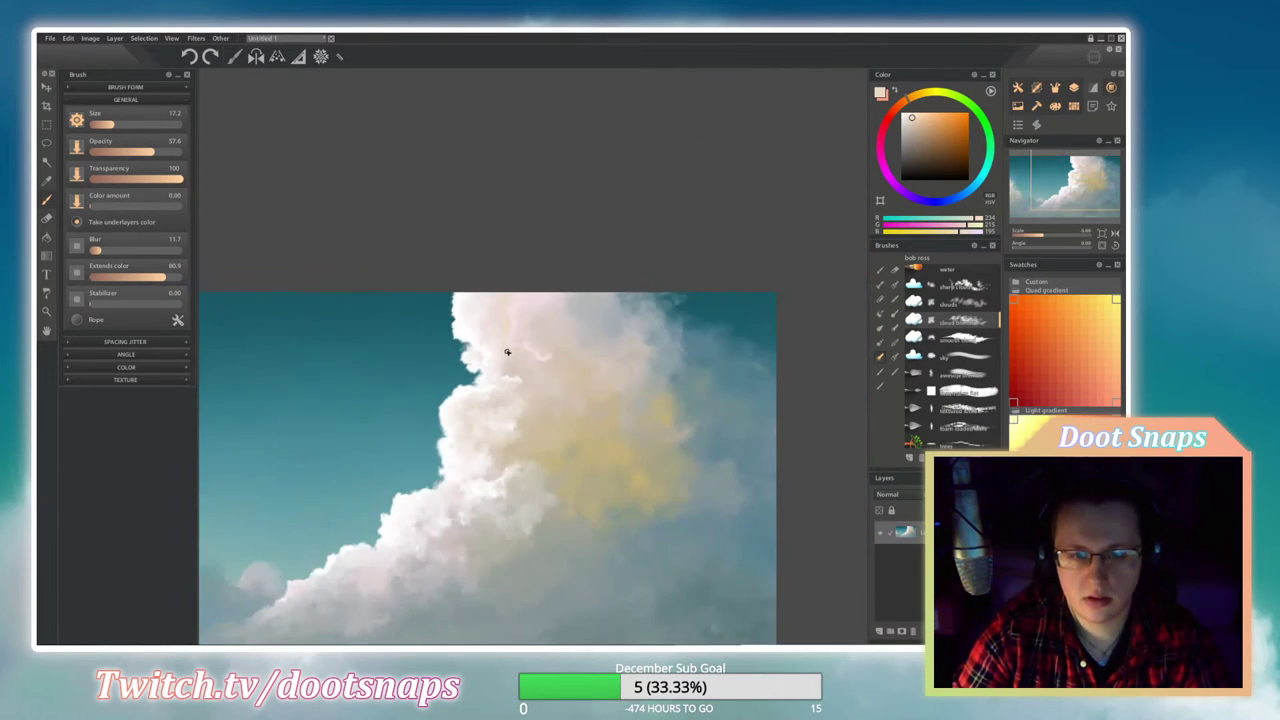
{"action": "scroll", "coordinate": [503, 351], "scroll_direction": "up", "scroll_amount": 3}
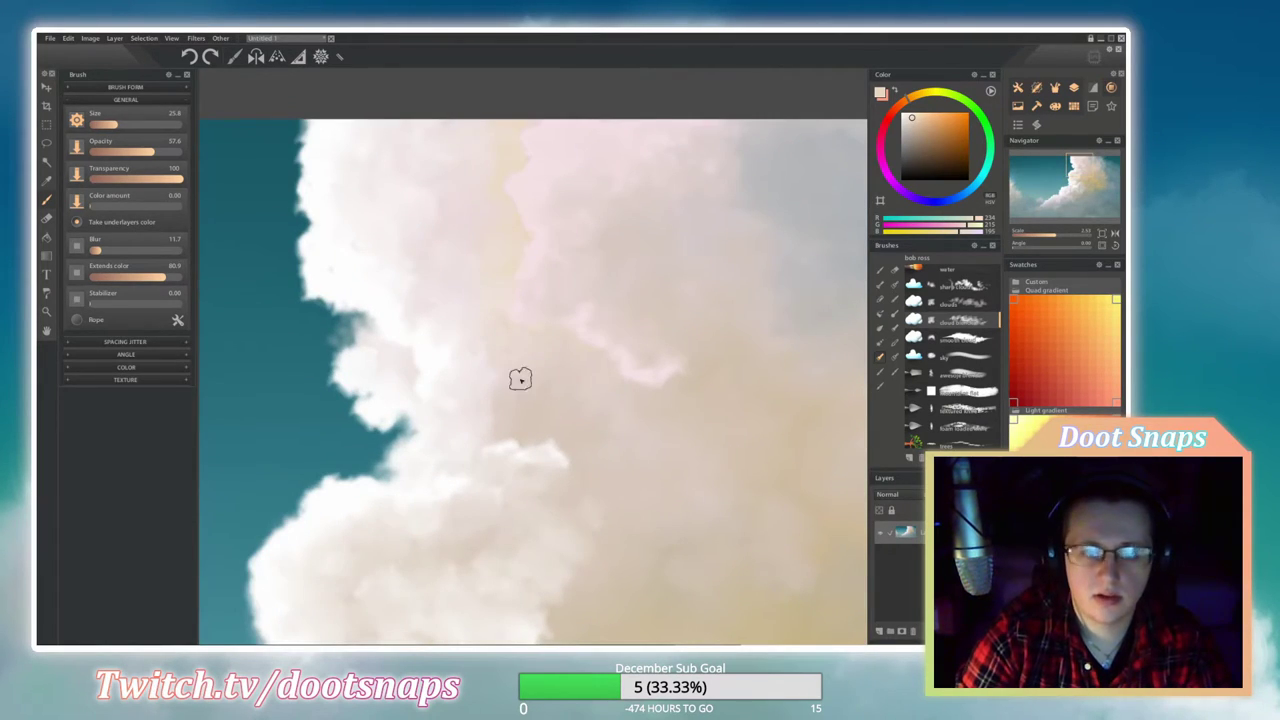
Soften the pale yellow line and the lower edge of the pink puffs with the blending brush at size 24.4.
{"action": "key", "text": "bracketleft"}
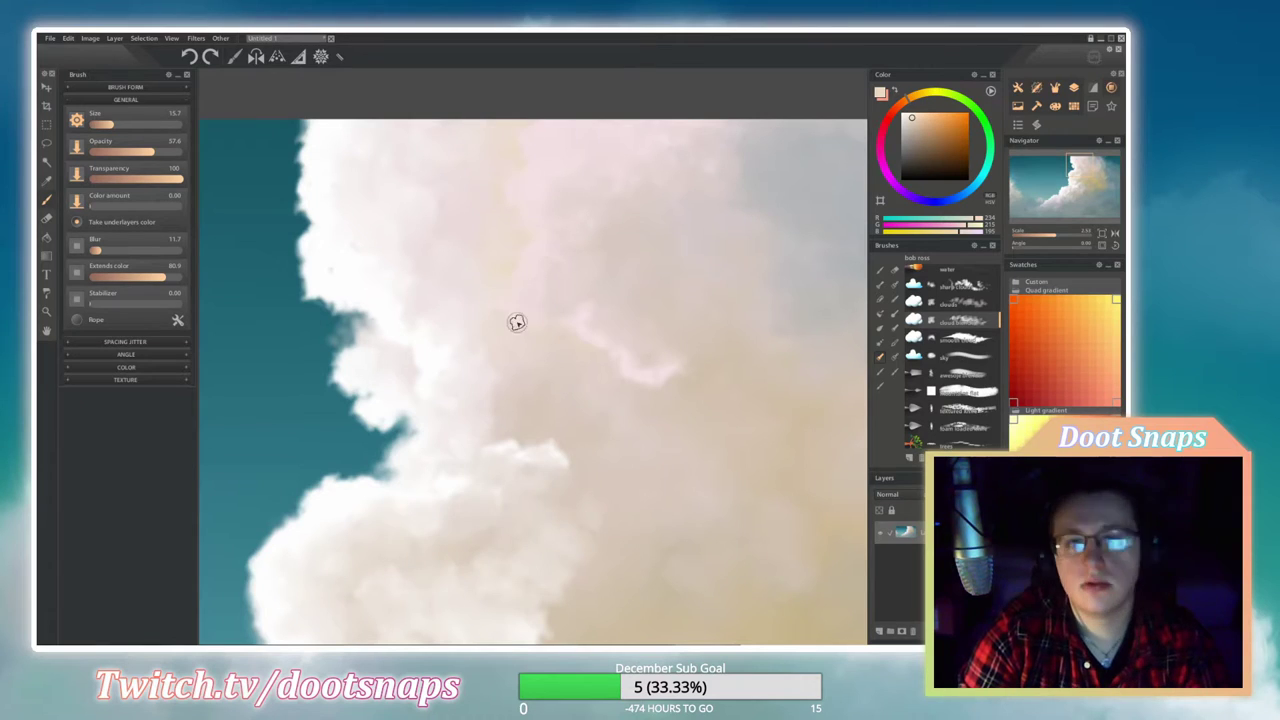
{"action": "key", "text": "bracketright"}
{"action": "left_click_drag", "start_coordinate": [563, 331], "coordinate": [651, 381]}
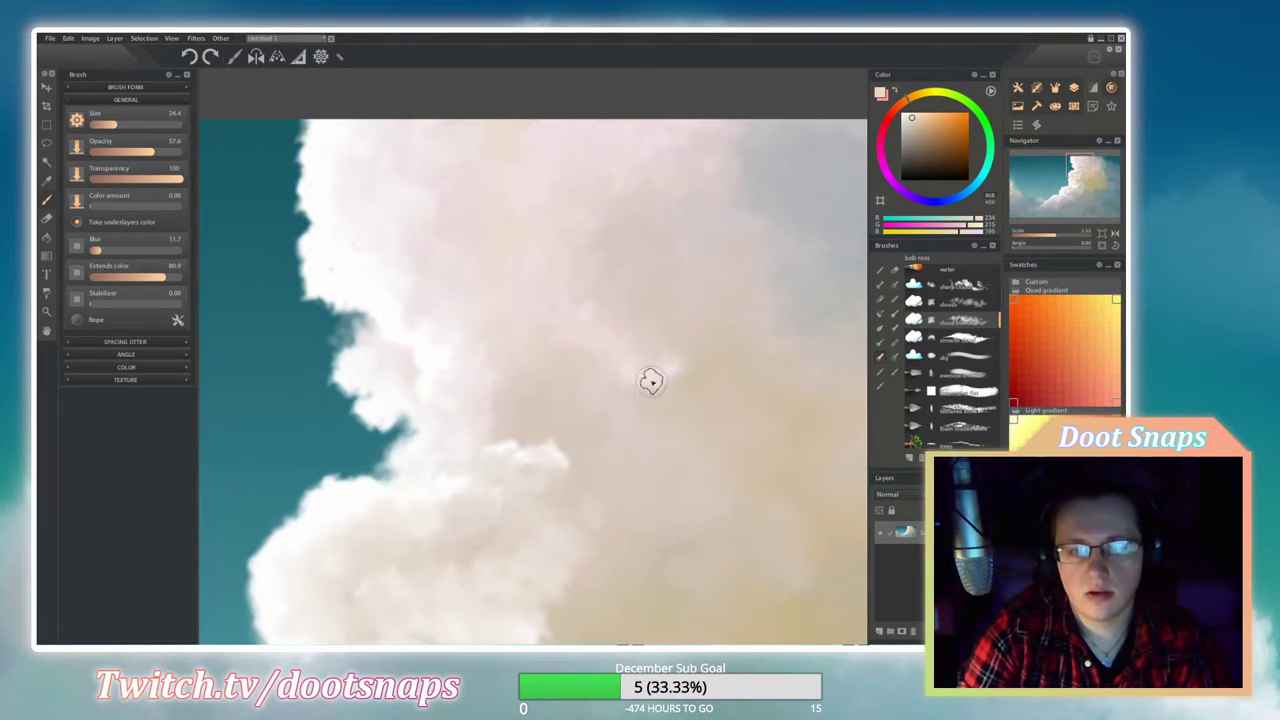
{"action": "scroll", "coordinate": [551, 346], "scroll_direction": "down", "scroll_amount": 3}
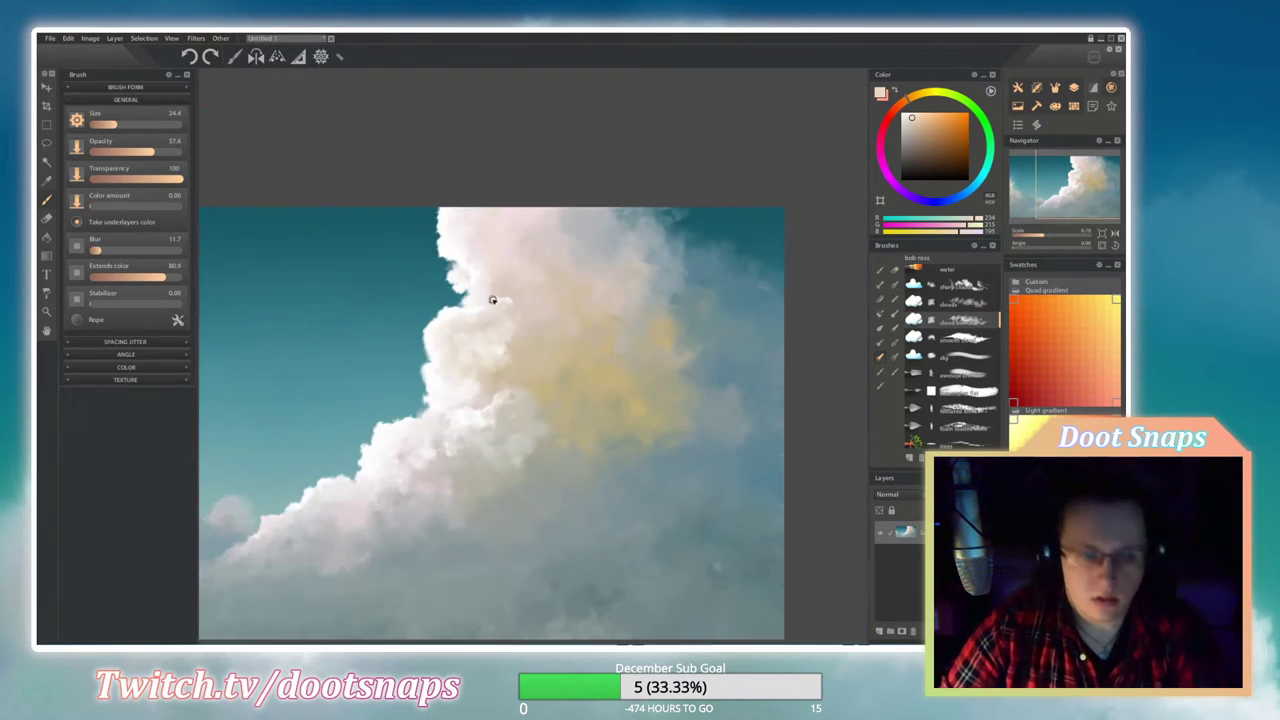
Extend the pink puffs towards the tall cloud's white edge with a sampled, lightened pink and blend them at size 15.7.
{"action": "scroll", "coordinate": [493, 300], "scroll_direction": "up", "scroll_amount": 3}
{"action": "left_click", "coordinate": [600, 220], "text": "alt"}
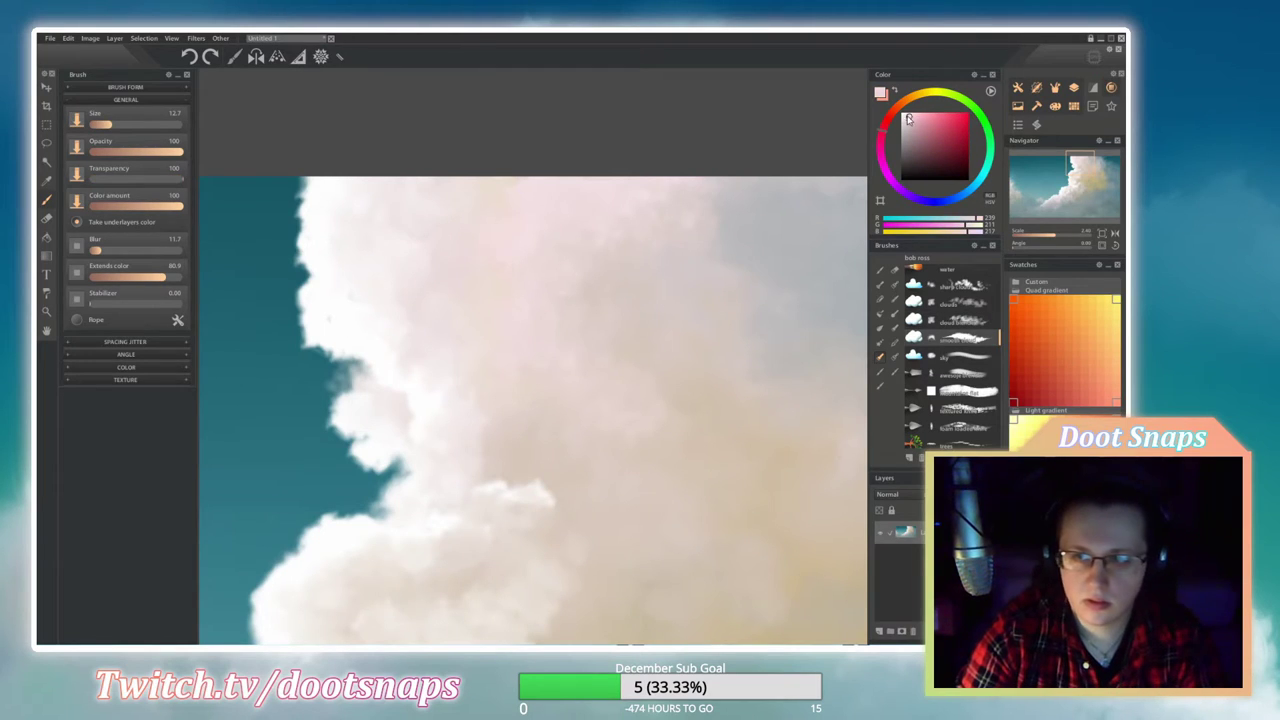
{"action": "left_click_drag", "start_coordinate": [228, 306], "coordinate": [620, 303]}
{"action": "key", "text": "ctrl+z"}
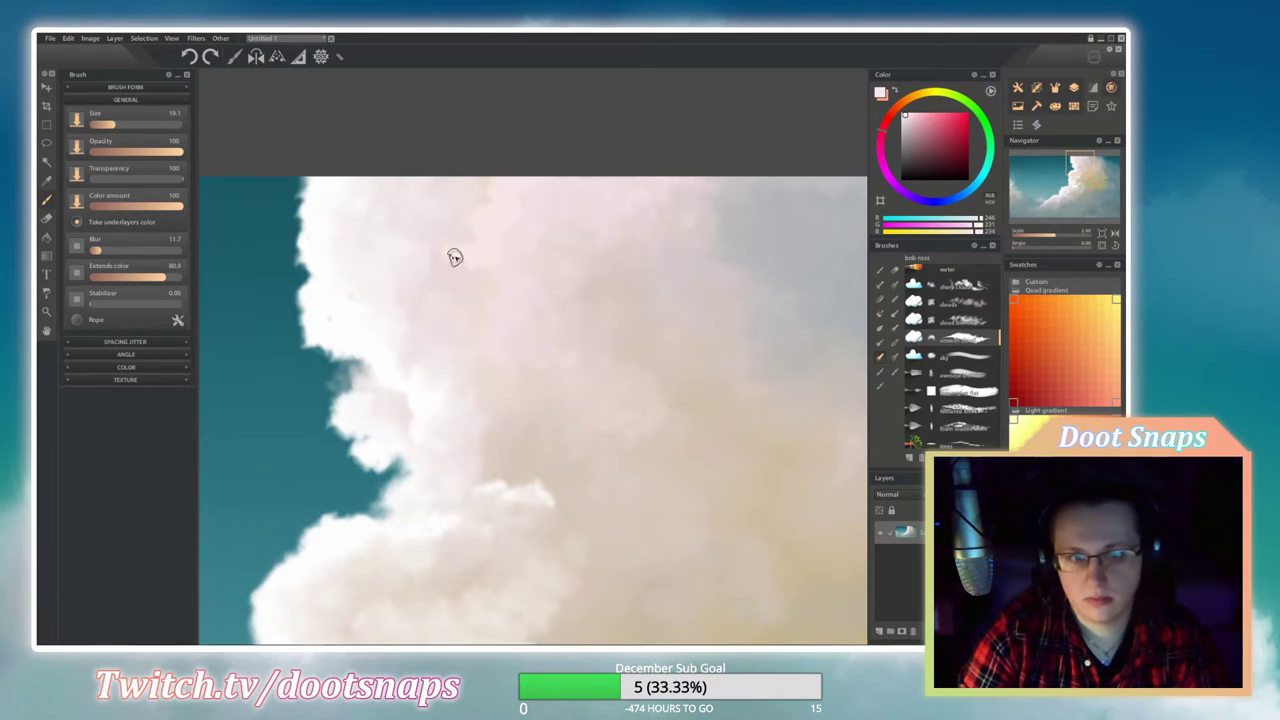
{"action": "left_click", "coordinate": [956, 322]}
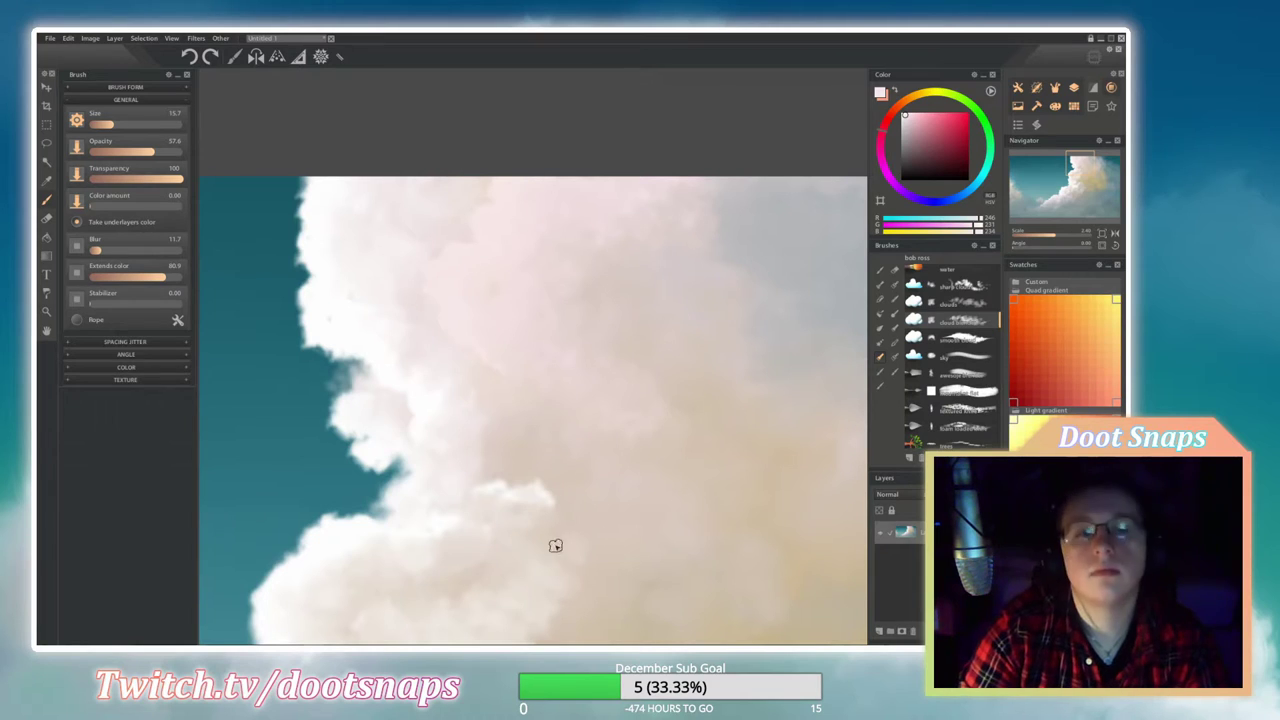
{"action": "scroll", "coordinate": [675, 405], "scroll_direction": "down", "scroll_amount": 3}
{"action": "scroll", "coordinate": [534, 214], "scroll_direction": "up", "scroll_amount": 5}
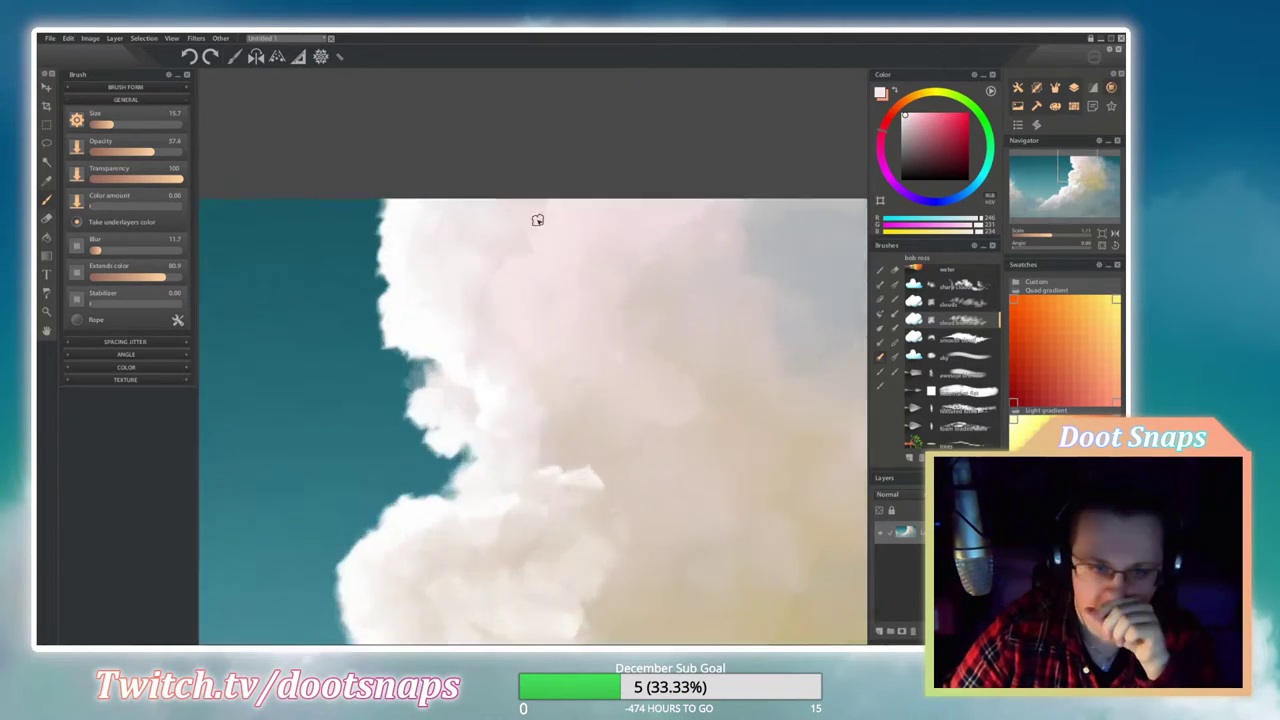
Paint a near-white pink highlight (RGB 254, 245, 247) along the pink puffs' sunlit edge and soften it with a smaller blending brush.
{"action": "left_click", "coordinate": [904, 120]}
{"action": "left_click", "coordinate": [956, 338]}
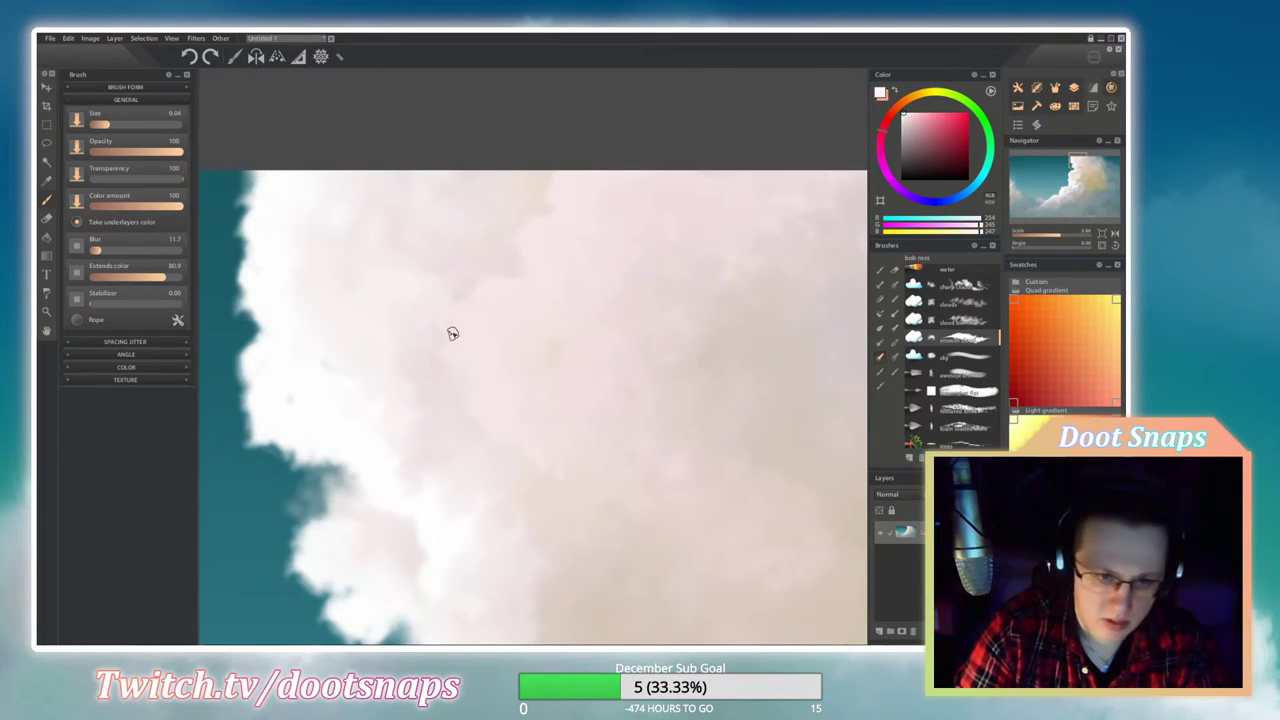
{"action": "mouse_move", "coordinate": [455, 305]}
{"action": "left_mouse_down"}
{"action": "mouse_move", "coordinate": [446, 353]}
{"action": "mouse_move", "coordinate": [468, 412]}
{"action": "mouse_move", "coordinate": [545, 464]}
{"action": "left_mouse_up"}
{"action": "left_click_drag", "start_coordinate": [530, 226], "coordinate": [528, 291]}
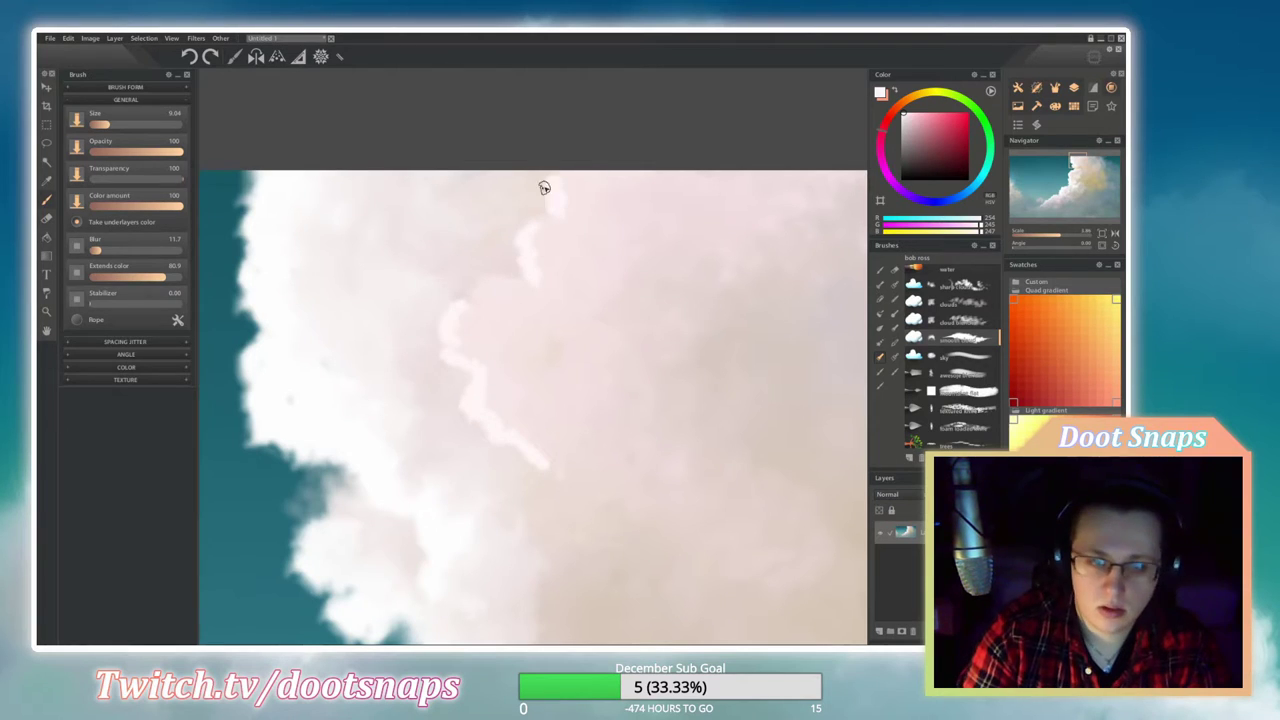
{"action": "left_click", "coordinate": [952, 320]}
{"action": "mouse_move", "coordinate": [538, 280]}
{"action": "left_mouse_down"}
{"action": "mouse_move", "coordinate": [542, 231]}
{"action": "mouse_move", "coordinate": [563, 207]}
{"action": "left_mouse_up"}
{"action": "scroll", "coordinate": [548, 476], "scroll_direction": "down", "scroll_amount": 5}
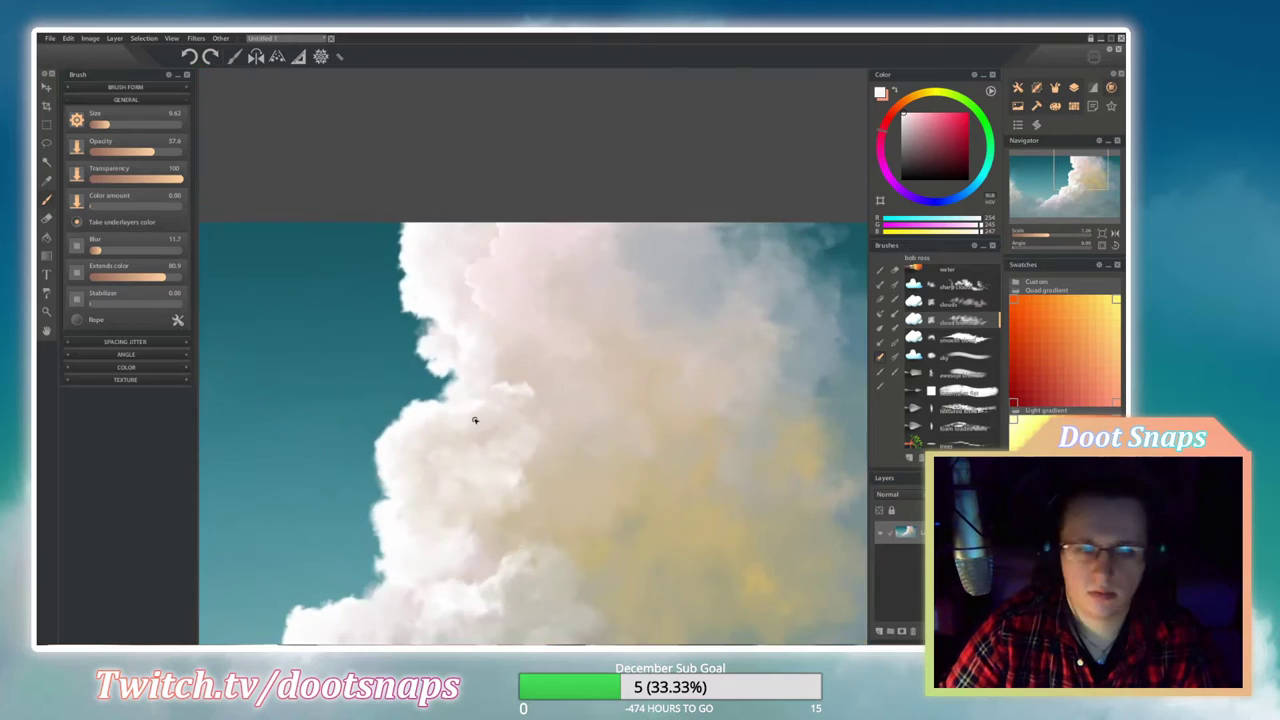
Broaden the highlight on the upper pink puffs and blend it inwards with the blending brush at size 16.8.
{"action": "scroll", "coordinate": [683, 280], "scroll_direction": "up", "scroll_amount": 5}
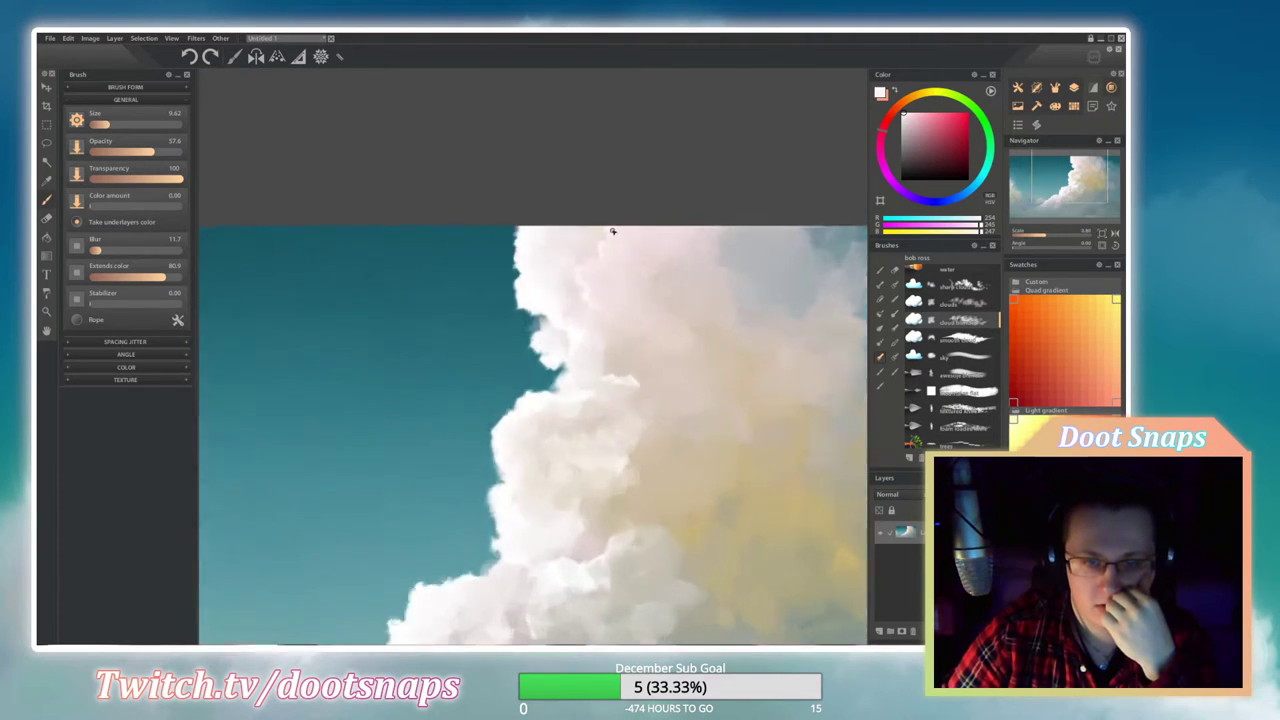
{"action": "key", "text": "bracketright"}
{"action": "key", "text": "bracketright"}
{"action": "key", "text": "bracketright"}
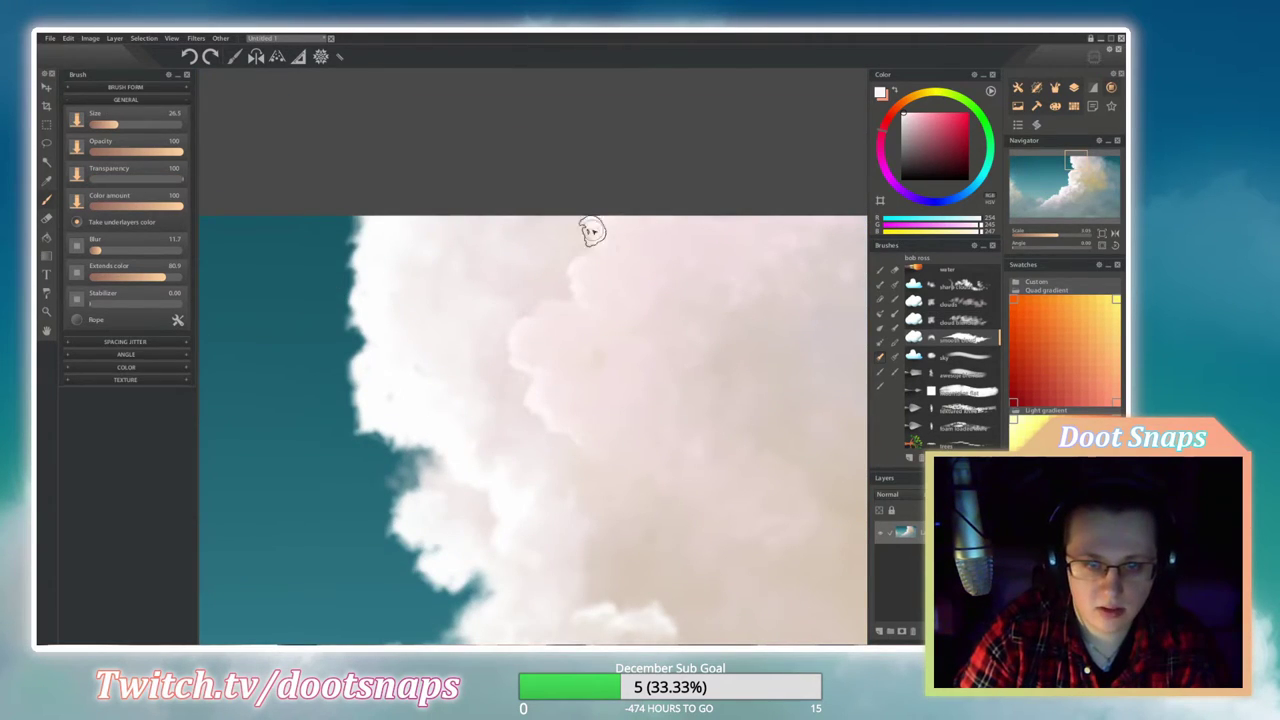
{"action": "key", "text": "Up"}
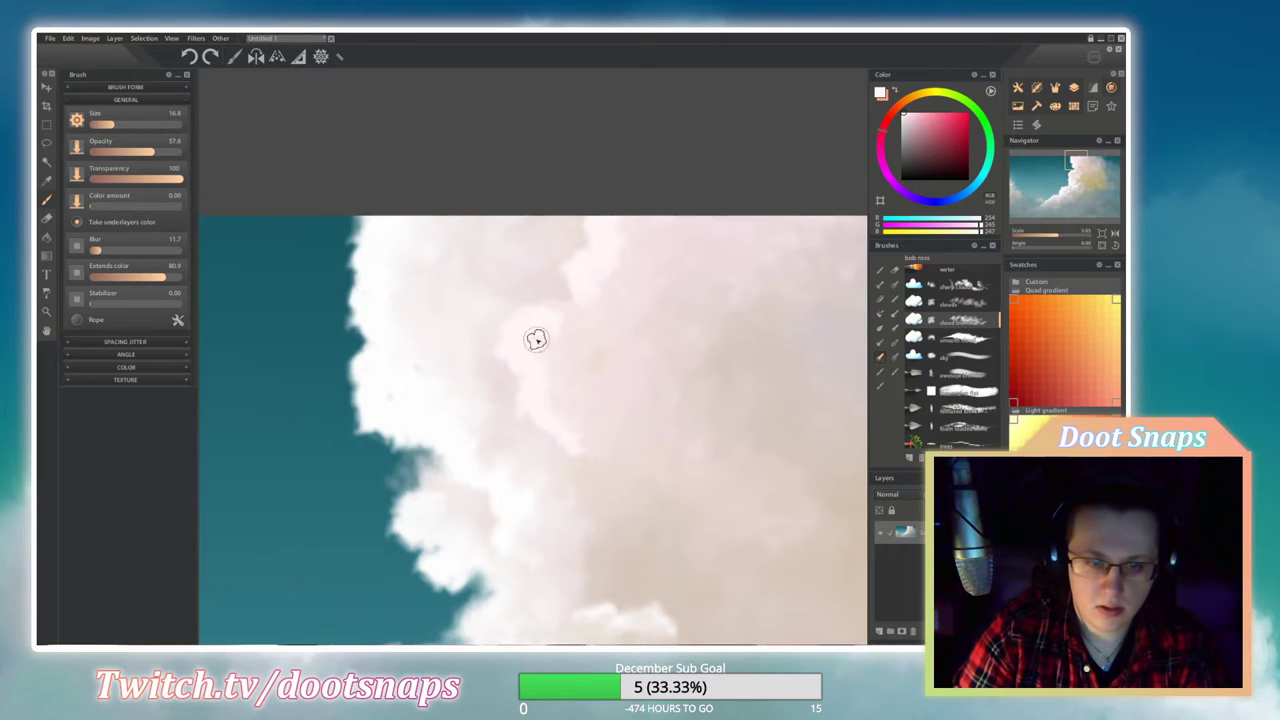
{"action": "left_click_drag", "start_coordinate": [609, 474], "coordinate": [549, 284]}
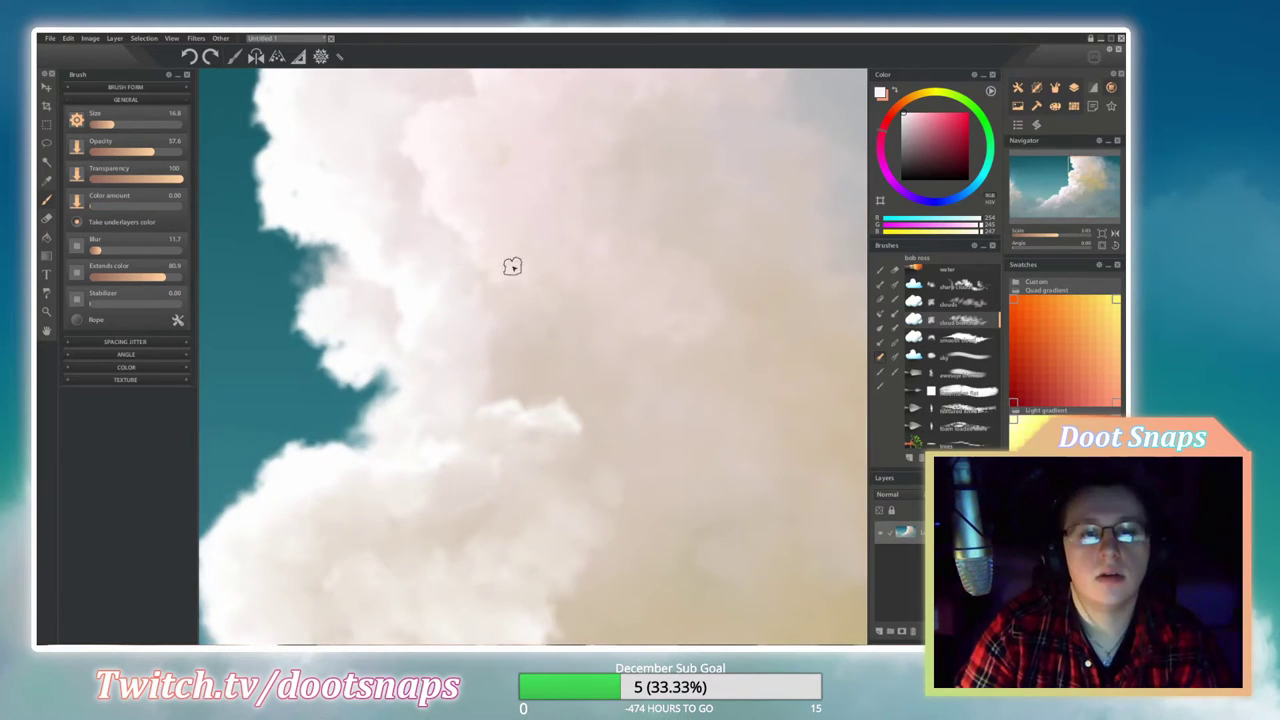
Paint a pale pink puff edge beside the blue-grey gap in the upper part of the tall cloud.
{"action": "scroll", "coordinate": [532, 339], "scroll_direction": "down", "scroll_amount": 5}
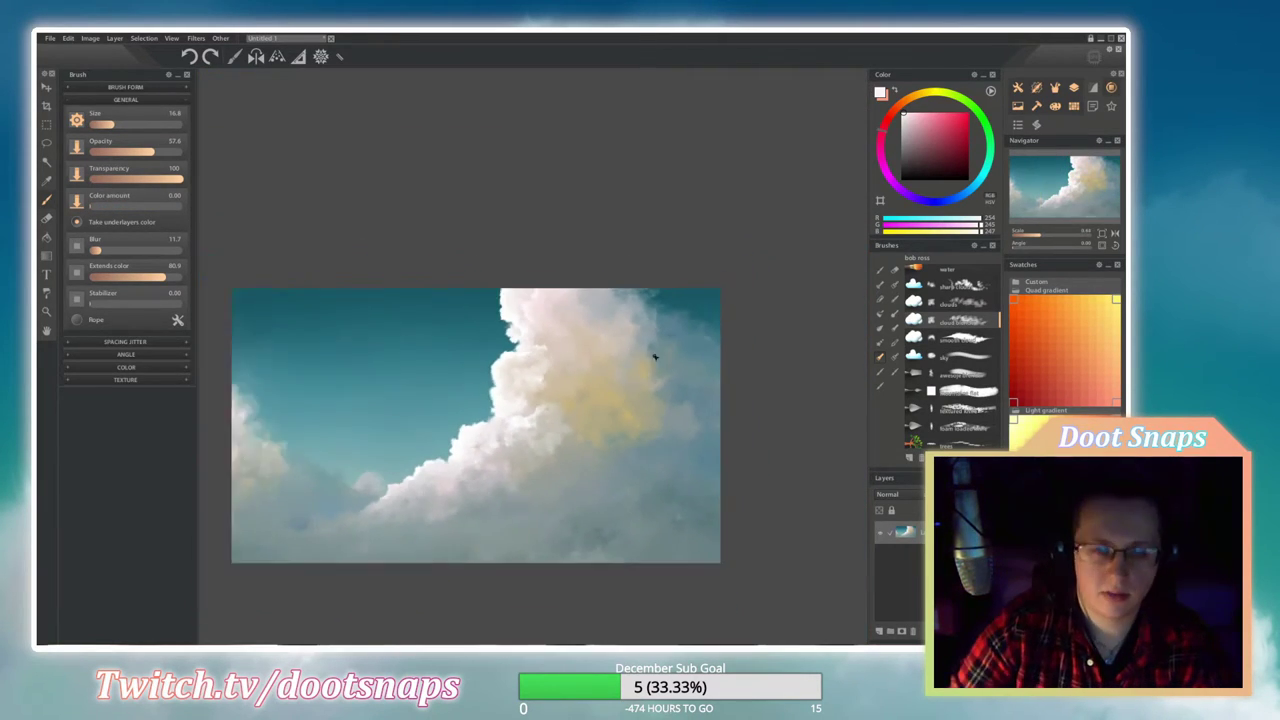
{"action": "scroll", "coordinate": [509, 403], "scroll_direction": "up", "scroll_amount": 3}
{"action": "scroll", "coordinate": [517, 391], "scroll_direction": "down", "scroll_amount": 4}
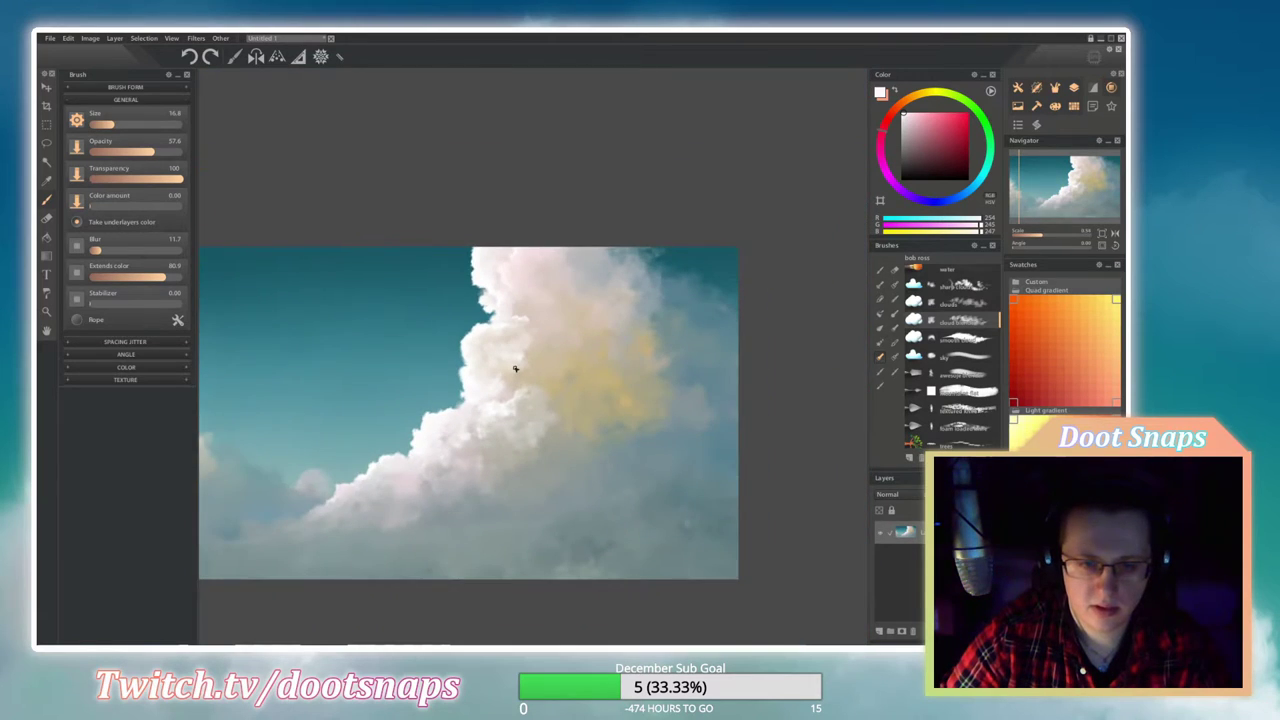
{"action": "scroll", "coordinate": [514, 366], "scroll_direction": "up", "scroll_amount": 2}
{"action": "scroll", "coordinate": [560, 253], "scroll_direction": "down", "scroll_amount": 3}
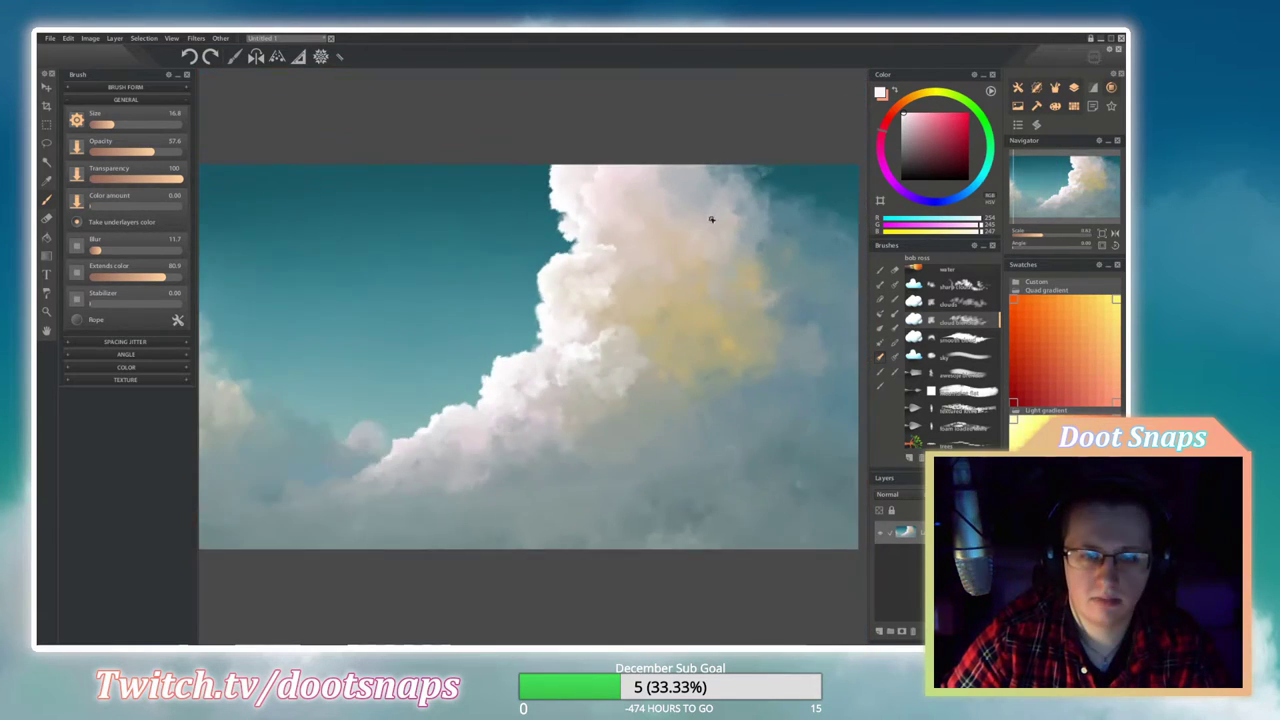
{"action": "scroll", "coordinate": [667, 212], "scroll_direction": "up", "scroll_amount": 3}
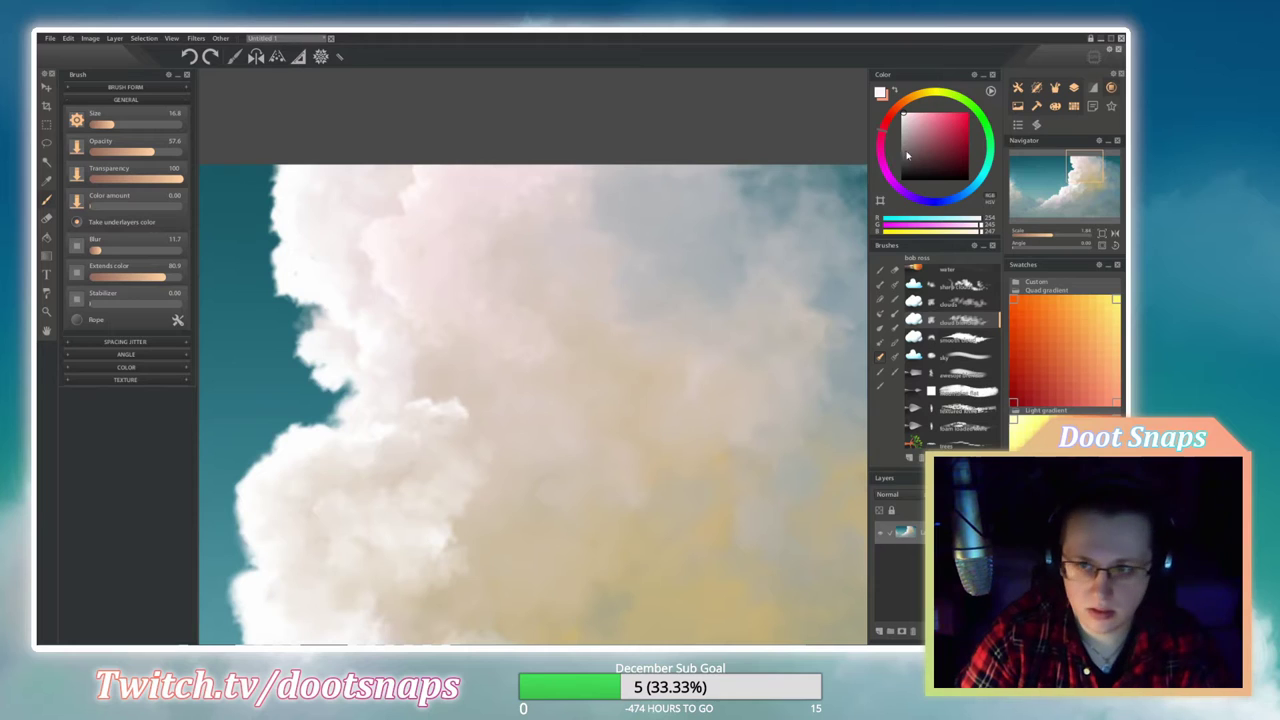
{"action": "left_click", "coordinate": [955, 338]}
{"action": "scroll", "coordinate": [481, 274], "scroll_direction": "up", "scroll_amount": 2}
{"action": "mouse_move", "coordinate": [462, 218]}
{"action": "left_mouse_down"}
{"action": "mouse_move", "coordinate": [550, 211]}
{"action": "mouse_move", "coordinate": [457, 263]}
{"action": "left_mouse_up"}
{"action": "key", "text": "ctrl+z"}
{"action": "left_click_drag", "start_coordinate": [531, 194], "coordinate": [448, 274]}
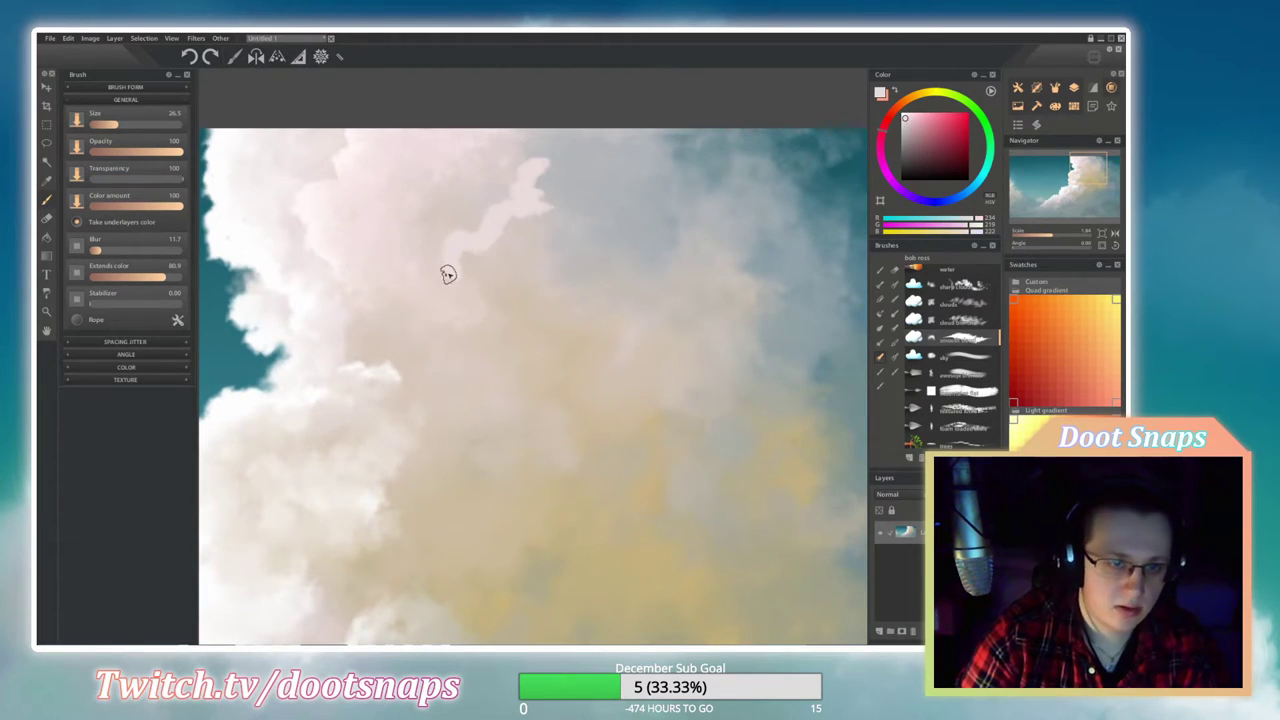
Build up the new puffs along the blue-grey gap and blend them into the cloud with a blending brush enlarged to size 44 and beyond.
{"action": "scroll", "coordinate": [429, 306], "scroll_direction": "up", "scroll_amount": 2}
{"action": "mouse_move", "coordinate": [420, 375]}
{"action": "left_mouse_down"}
{"action": "mouse_move", "coordinate": [507, 353]}
{"action": "mouse_move", "coordinate": [520, 296]}
{"action": "mouse_move", "coordinate": [569, 257]}
{"action": "mouse_move", "coordinate": [611, 188]}
{"action": "mouse_move", "coordinate": [632, 177]}
{"action": "left_mouse_up"}
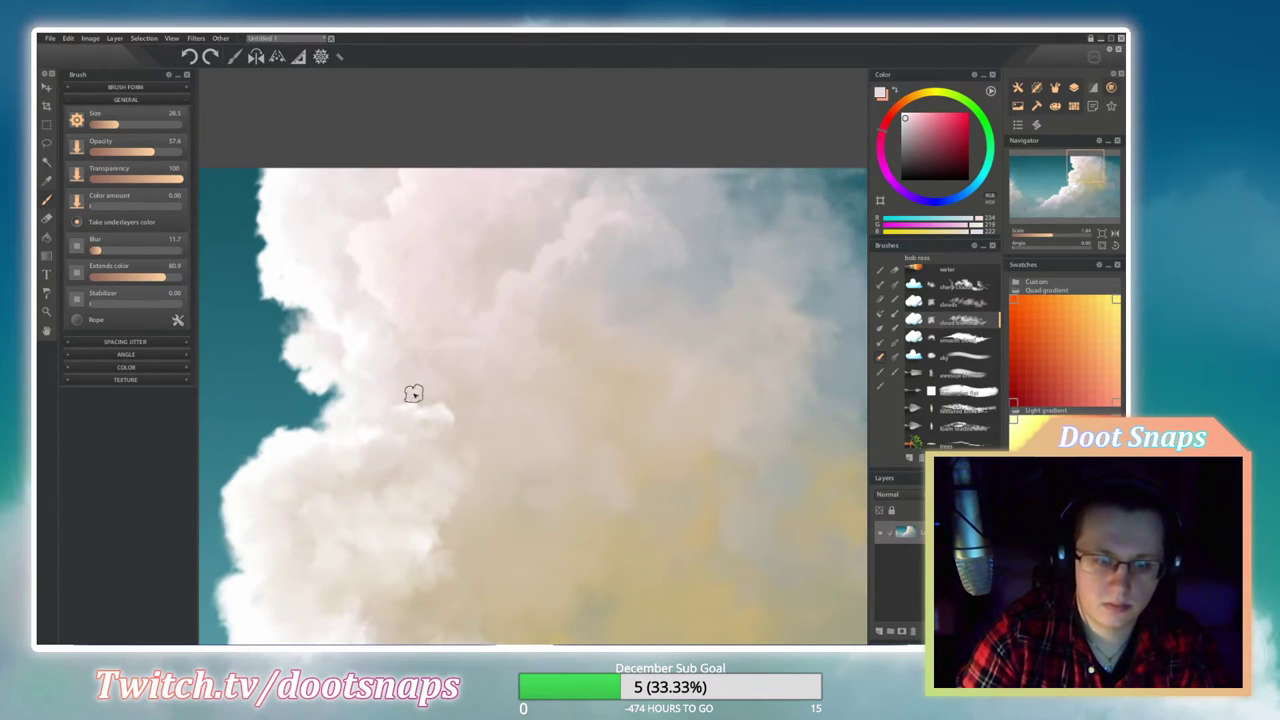
{"action": "mouse_move", "coordinate": [606, 200]}
{"action": "left_mouse_down"}
{"action": "mouse_move", "coordinate": [564, 294]}
{"action": "mouse_move", "coordinate": [489, 266]}
{"action": "left_mouse_up"}
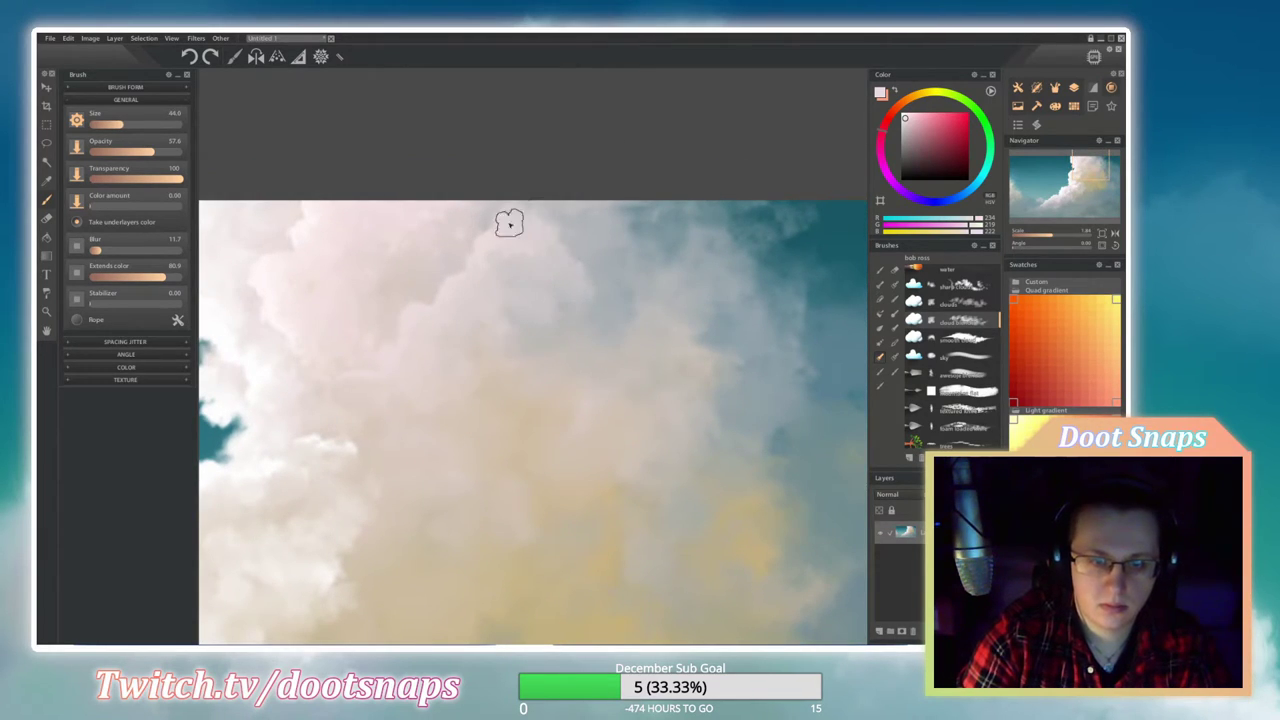
{"action": "key", "text": "bracketright"}
{"action": "key", "text": "bracketright"}
{"action": "mouse_move", "coordinate": [691, 311]}
{"action": "left_mouse_down"}
{"action": "mouse_move", "coordinate": [666, 286]}
{"action": "mouse_move", "coordinate": [634, 306]}
{"action": "left_mouse_up"}
Add lighter pink highlights to the new puffs' upper edges and soften them with the blending brush at size 17.3.
{"action": "left_click", "coordinate": [950, 338]}
{"action": "left_click", "coordinate": [904, 117]}
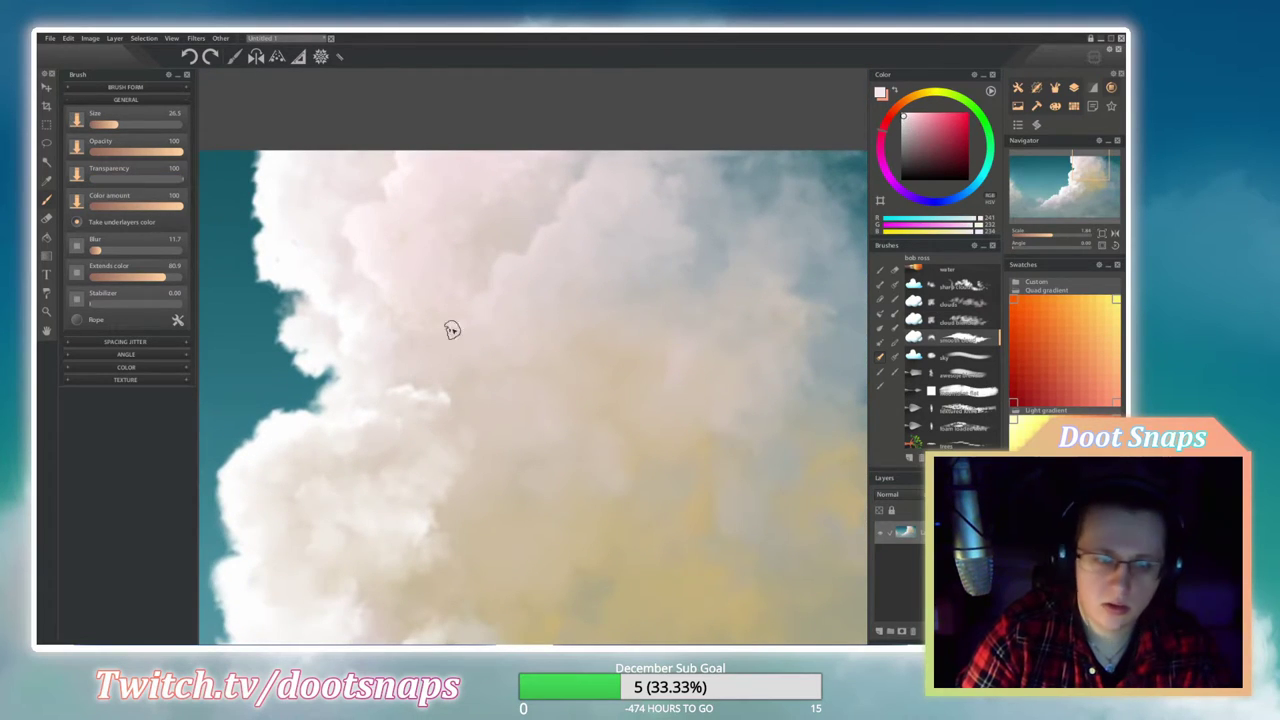
{"action": "left_click", "coordinate": [938, 320]}
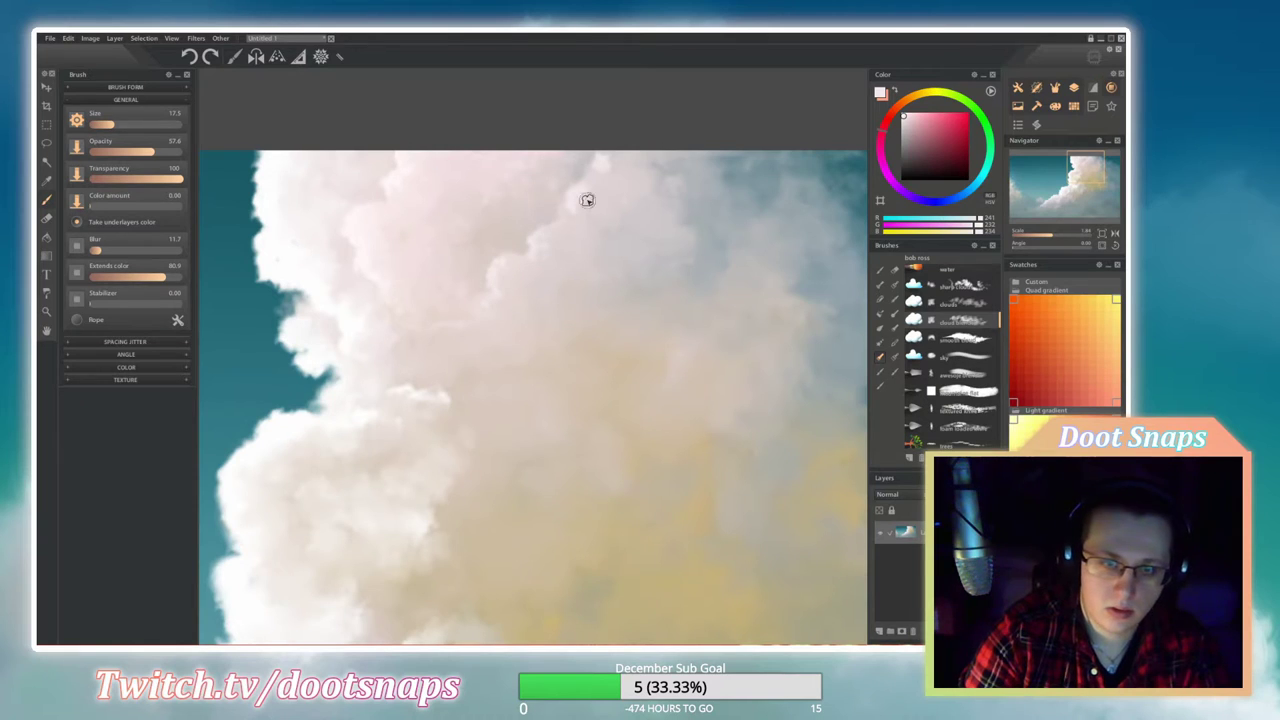
Paint a muted pink rounded puff over the top of the blue-grey gap and blend its inner side at size 26.1.
{"action": "scroll", "coordinate": [520, 397], "scroll_direction": "down", "scroll_amount": 3}
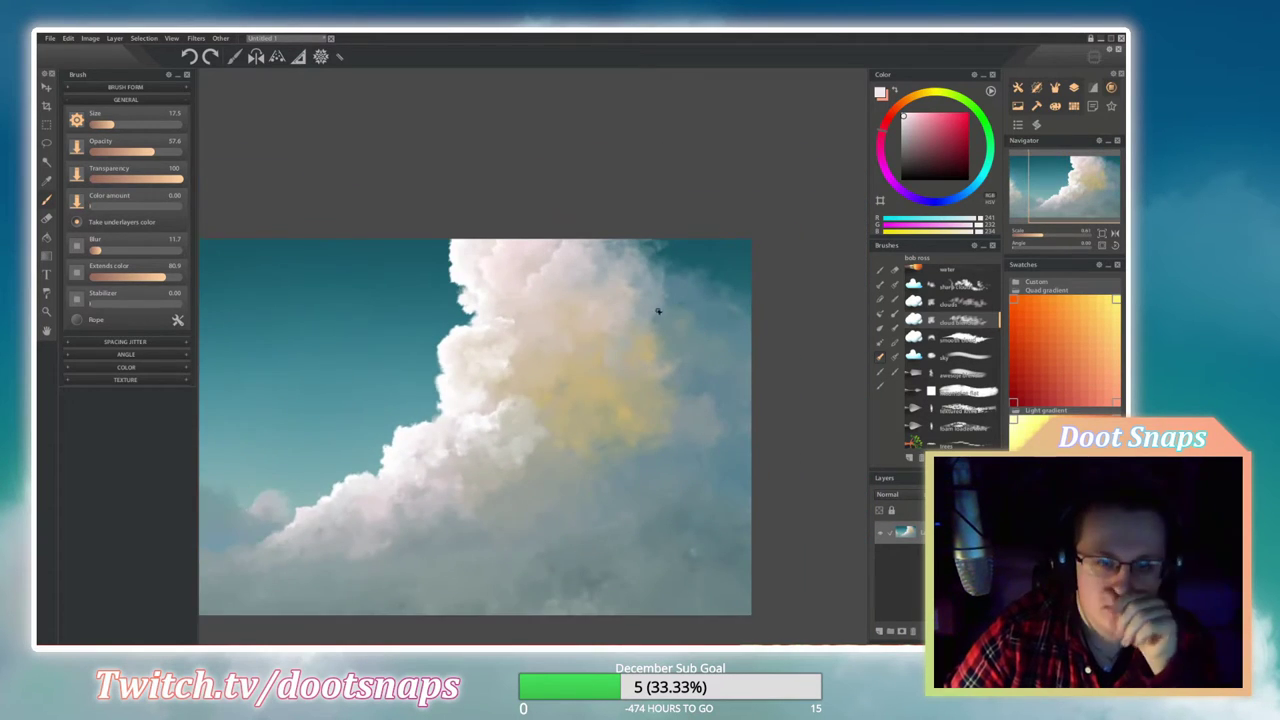
{"action": "scroll", "coordinate": [658, 311], "scroll_direction": "down", "scroll_amount": 2}
{"action": "scroll", "coordinate": [609, 271], "scroll_direction": "up", "scroll_amount": 4}
{"action": "scroll", "coordinate": [609, 275], "scroll_direction": "down", "scroll_amount": 3}
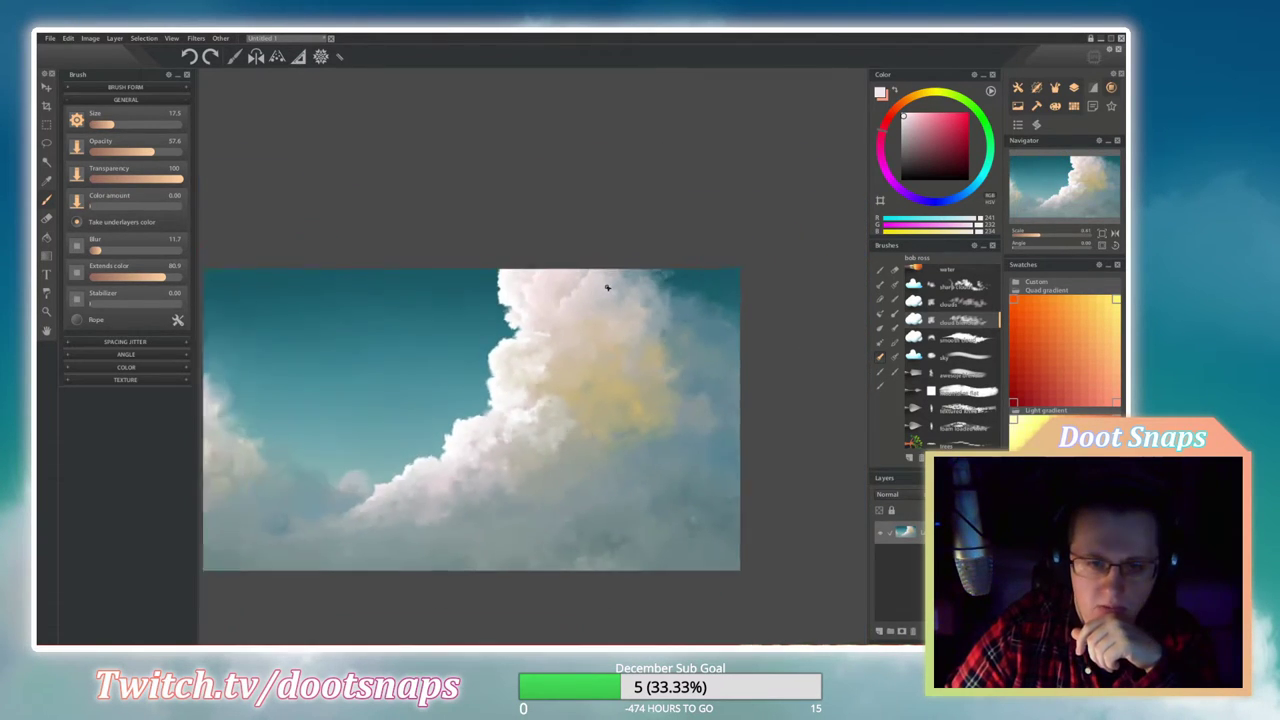
{"action": "scroll", "coordinate": [607, 288], "scroll_direction": "up", "scroll_amount": 3}
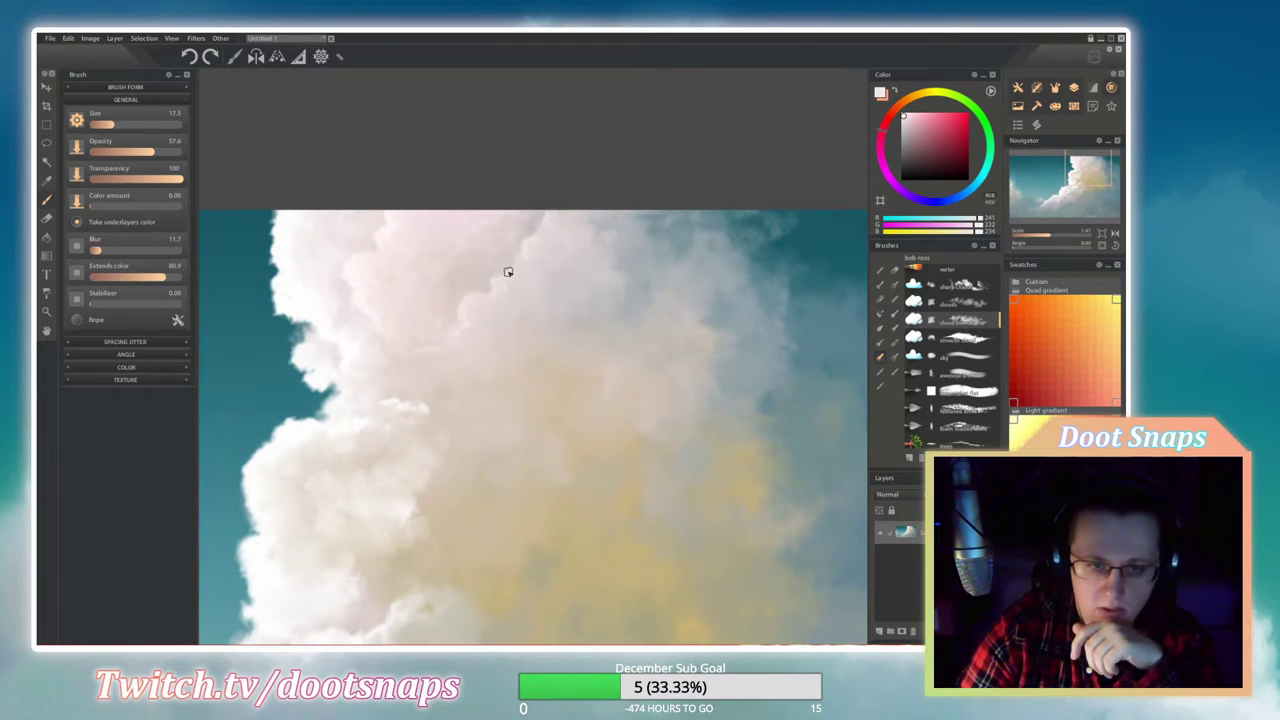
{"action": "scroll", "coordinate": [508, 272], "scroll_direction": "up", "scroll_amount": 2}
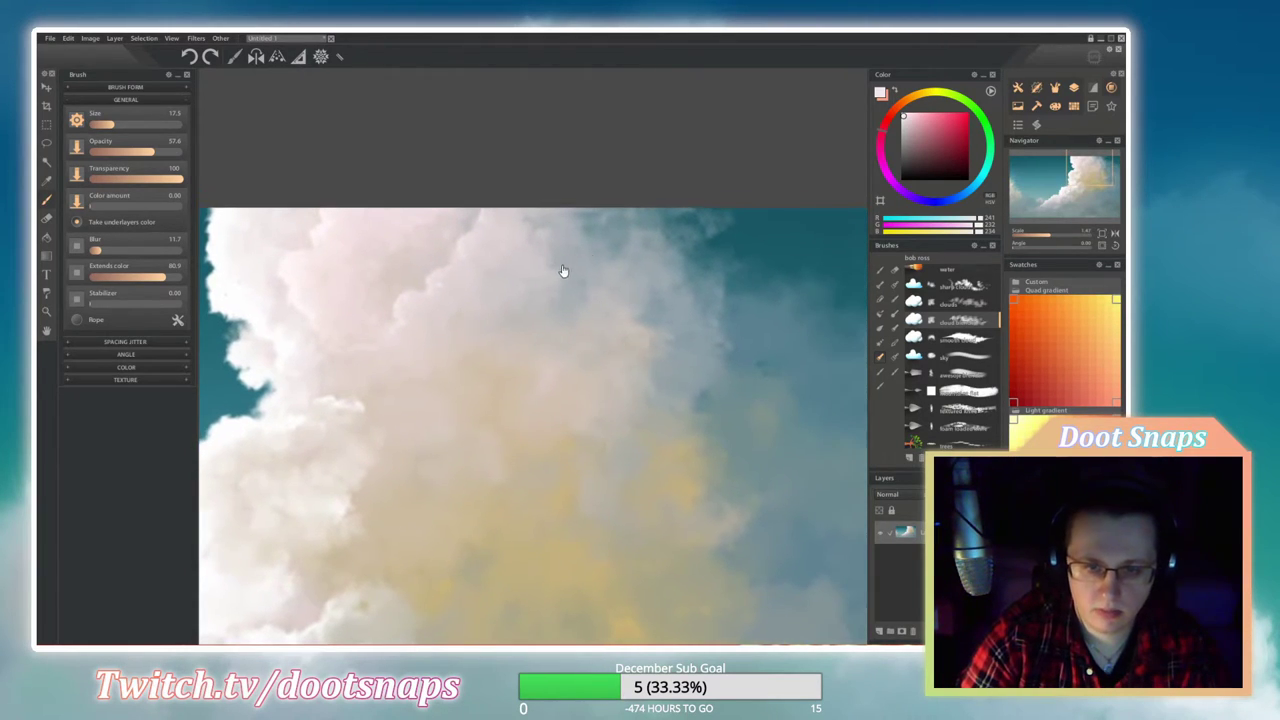
{"action": "key", "text": "b"}
{"action": "scroll", "coordinate": [556, 246], "scroll_direction": "up", "scroll_amount": 1}
{"action": "mouse_move", "coordinate": [556, 246]}
{"action": "left_mouse_down"}
{"action": "mouse_move", "coordinate": [543, 223]}
{"action": "mouse_move", "coordinate": [612, 266]}
{"action": "left_mouse_up"}
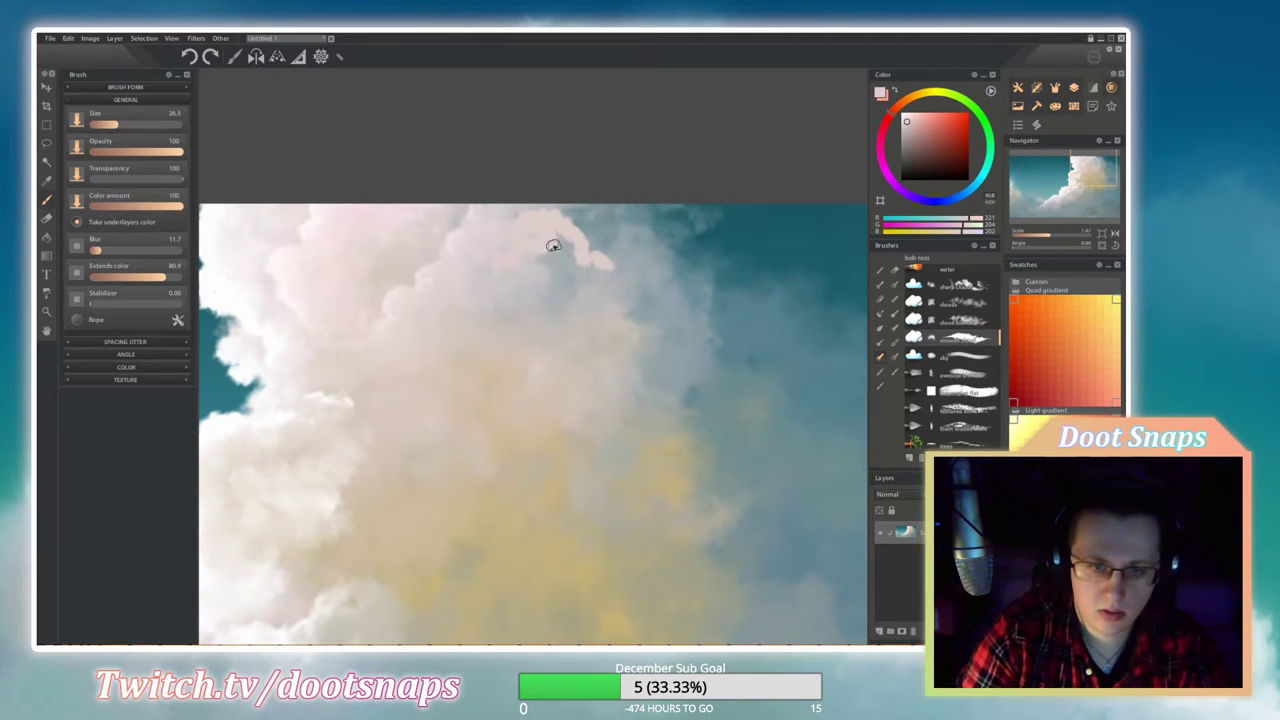
{"action": "key", "text": "b"}
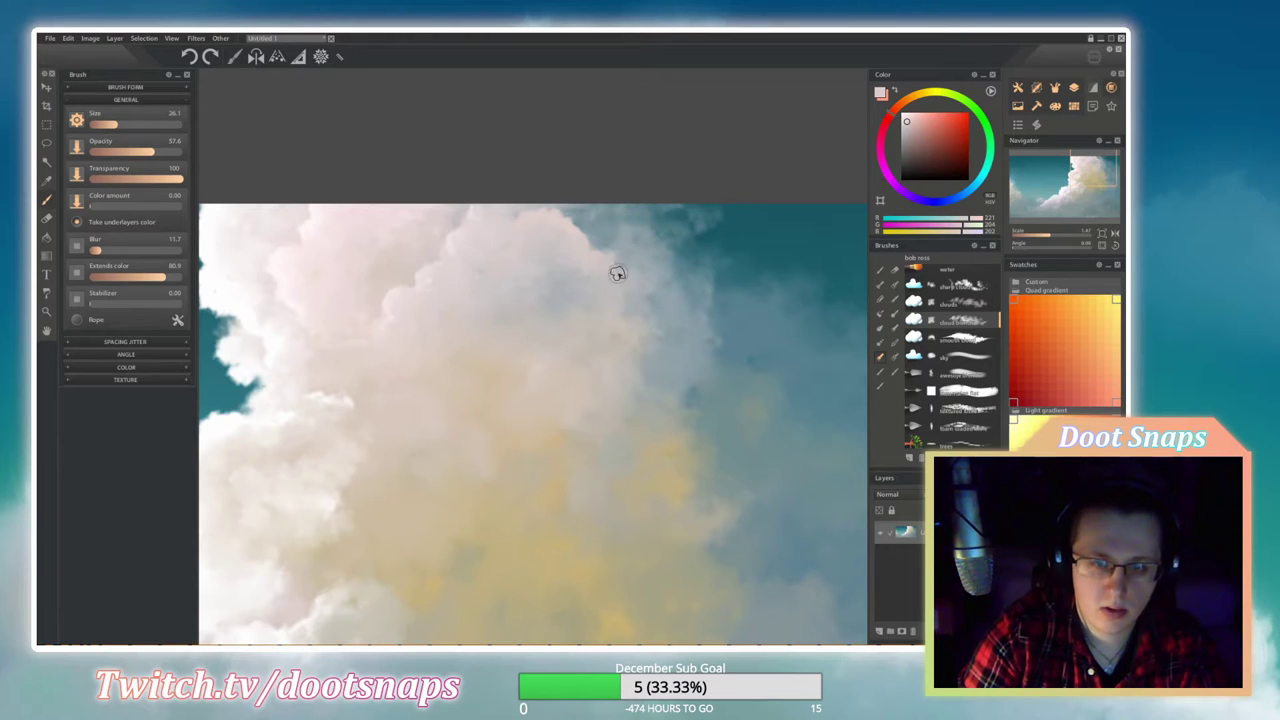
Brighten the rounded puff's crest with a lighter pink and soften it with the blending brush at size 19.5.
{"action": "left_click_drag", "start_coordinate": [907, 122], "coordinate": [904, 117]}
{"action": "left_click_drag", "start_coordinate": [509, 251], "coordinate": [520, 222]}
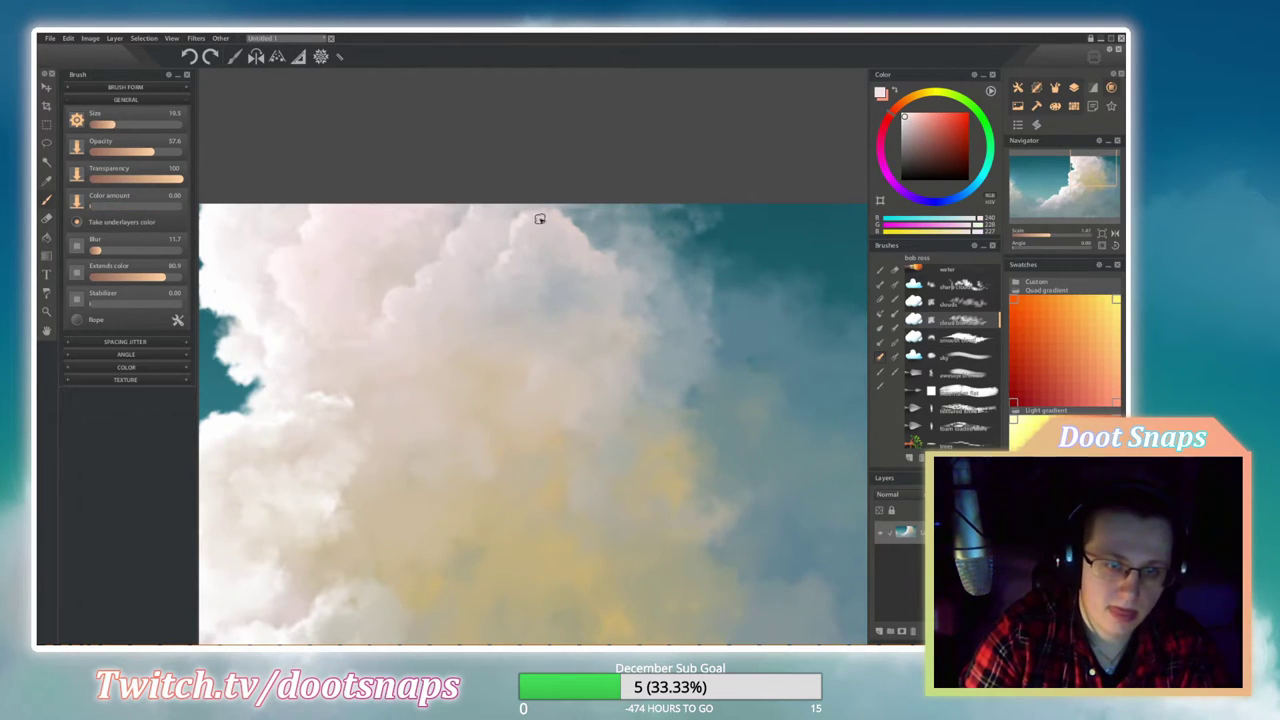
{"action": "mouse_move", "coordinate": [549, 408]}
{"action": "left_mouse_down"}
{"action": "mouse_move", "coordinate": [563, 314]}
{"action": "mouse_move", "coordinate": [580, 334]}
{"action": "mouse_move", "coordinate": [529, 348]}
{"action": "left_mouse_up"}
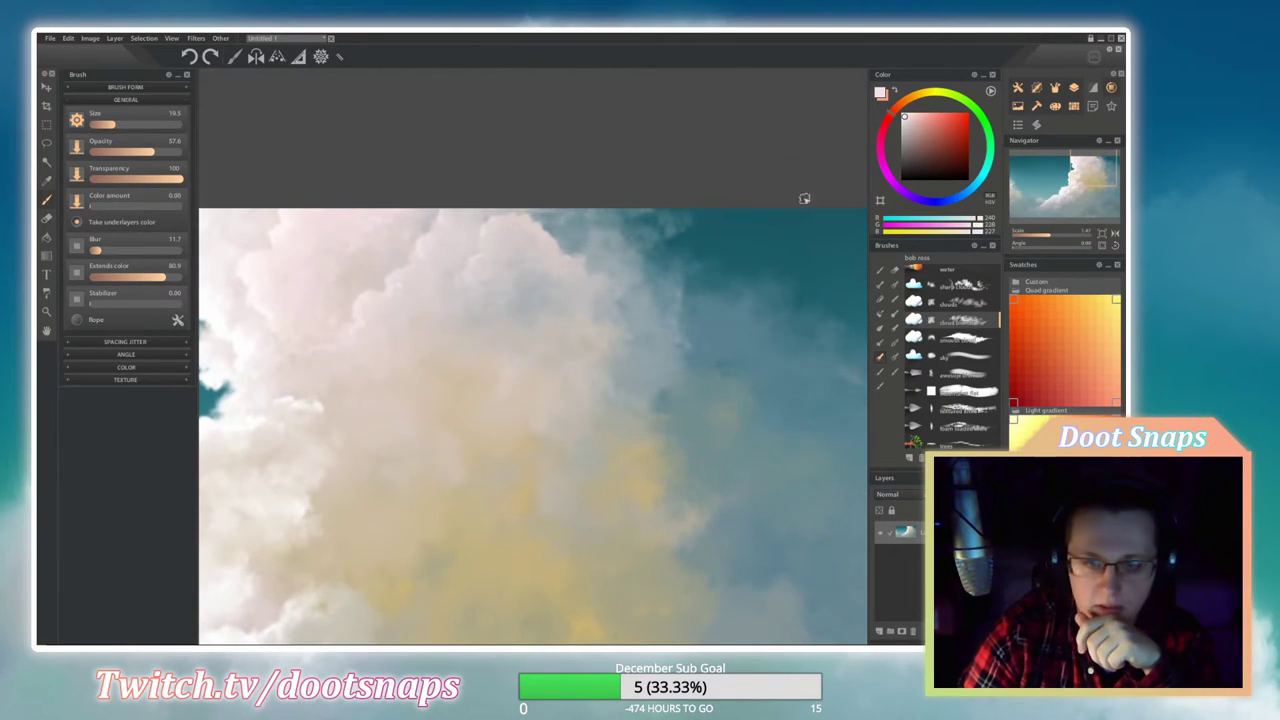
Add a sampled pale blue-grey shade to the shadow side of the rounded puff and blend it in.
{"action": "left_click", "coordinate": [955, 338]}
{"action": "left_click", "coordinate": [543, 232], "text": "alt"}
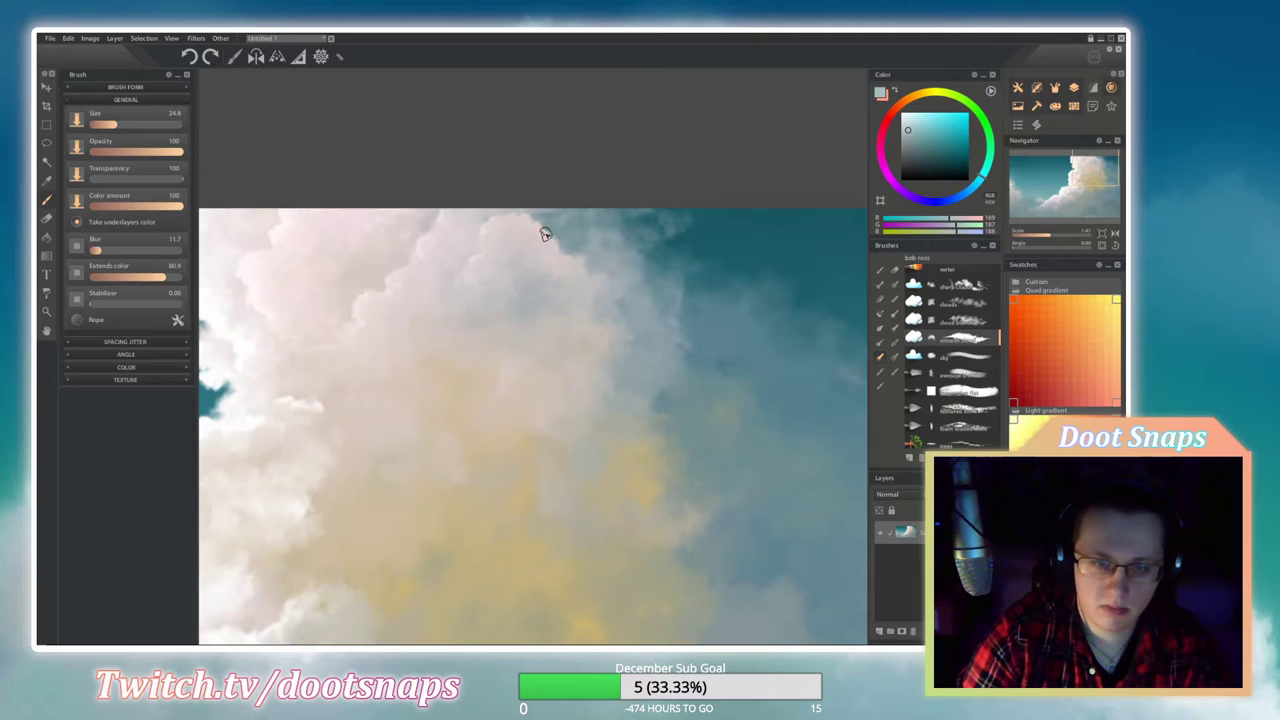
{"action": "left_click", "coordinate": [955, 320]}
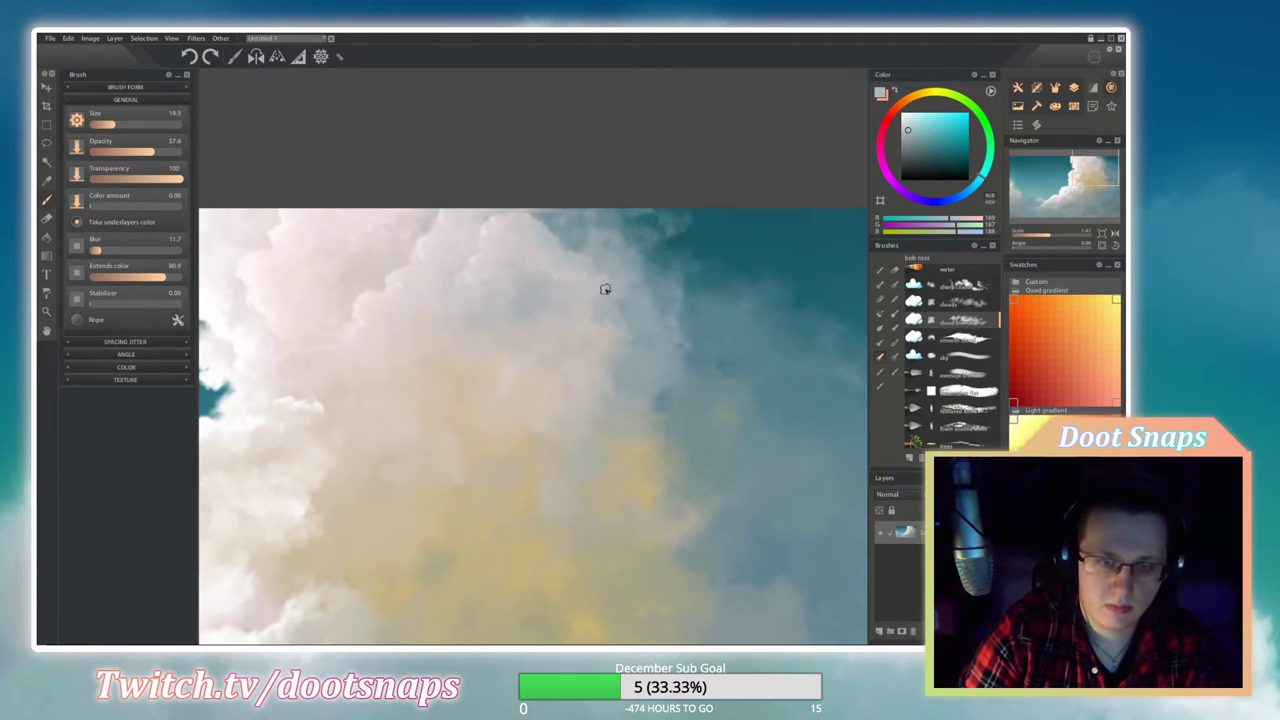
{"action": "left_click_drag", "start_coordinate": [595, 288], "coordinate": [590, 268]}
Paint a warm pale yellow rim along the rounded puff's sky-facing edge, strengthening it with a more saturated tone, and switch to the blending brush.
{"action": "left_click", "coordinate": [955, 338]}
{"action": "mouse_move", "coordinate": [510, 215]}
{"action": "left_mouse_down"}
{"action": "mouse_move", "coordinate": [543, 257]}
{"action": "mouse_move", "coordinate": [494, 209]}
{"action": "mouse_move", "coordinate": [560, 250]}
{"action": "left_mouse_up"}
{"action": "key", "text": "b"}
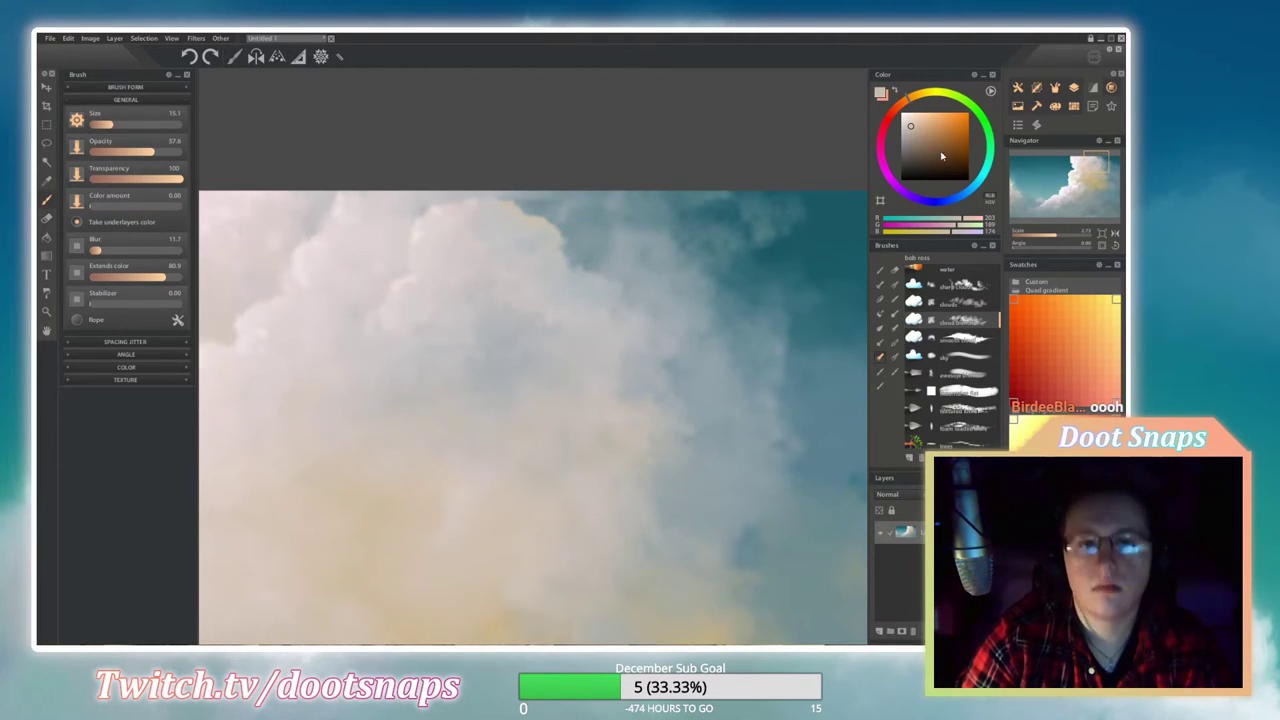
{"action": "key", "text": "b"}
{"action": "left_click", "coordinate": [907, 129]}
{"action": "mouse_move", "coordinate": [540, 259]}
{"action": "left_mouse_down"}
{"action": "mouse_move", "coordinate": [522, 231]}
{"action": "mouse_move", "coordinate": [565, 268]}
{"action": "left_mouse_up"}
{"action": "key", "text": "b"}
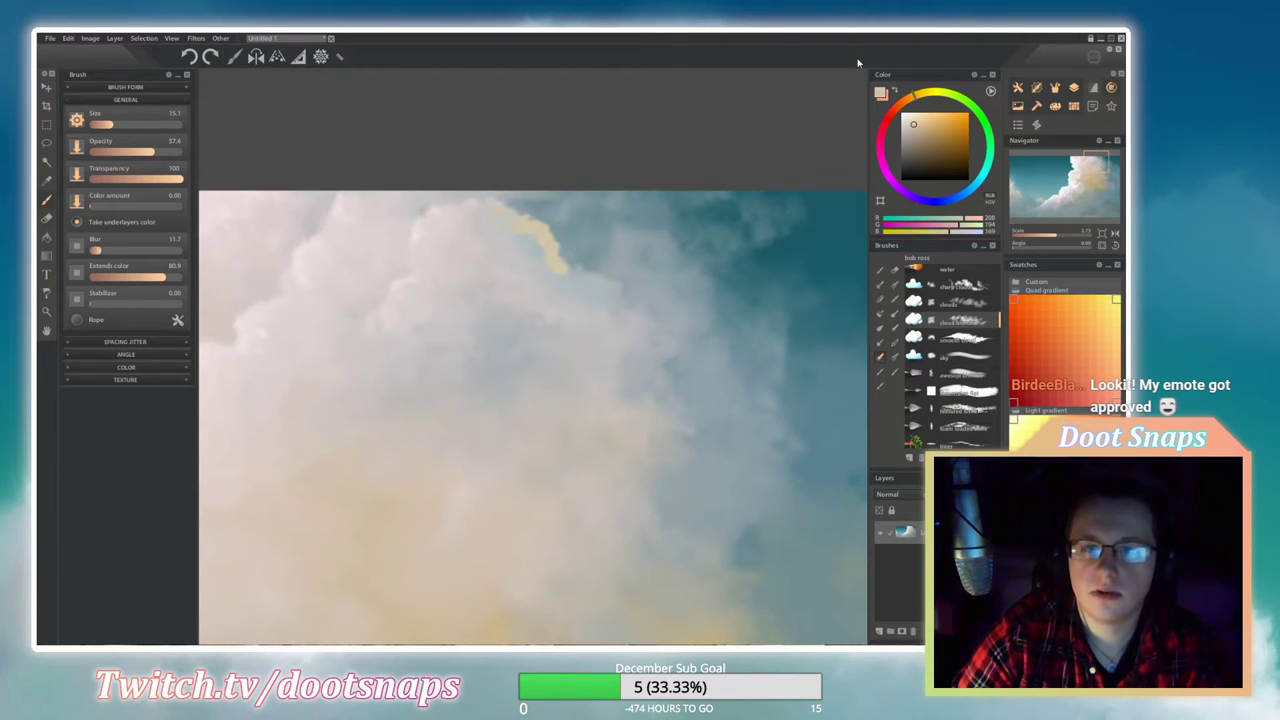
Blend the warm yellow rim into the rounded puff's sky-facing edge and compare it by undoing and redoing the last stroke.
{"action": "key", "text": "ctrl+z"}
{"action": "key", "text": "ctrl+shift+z"}
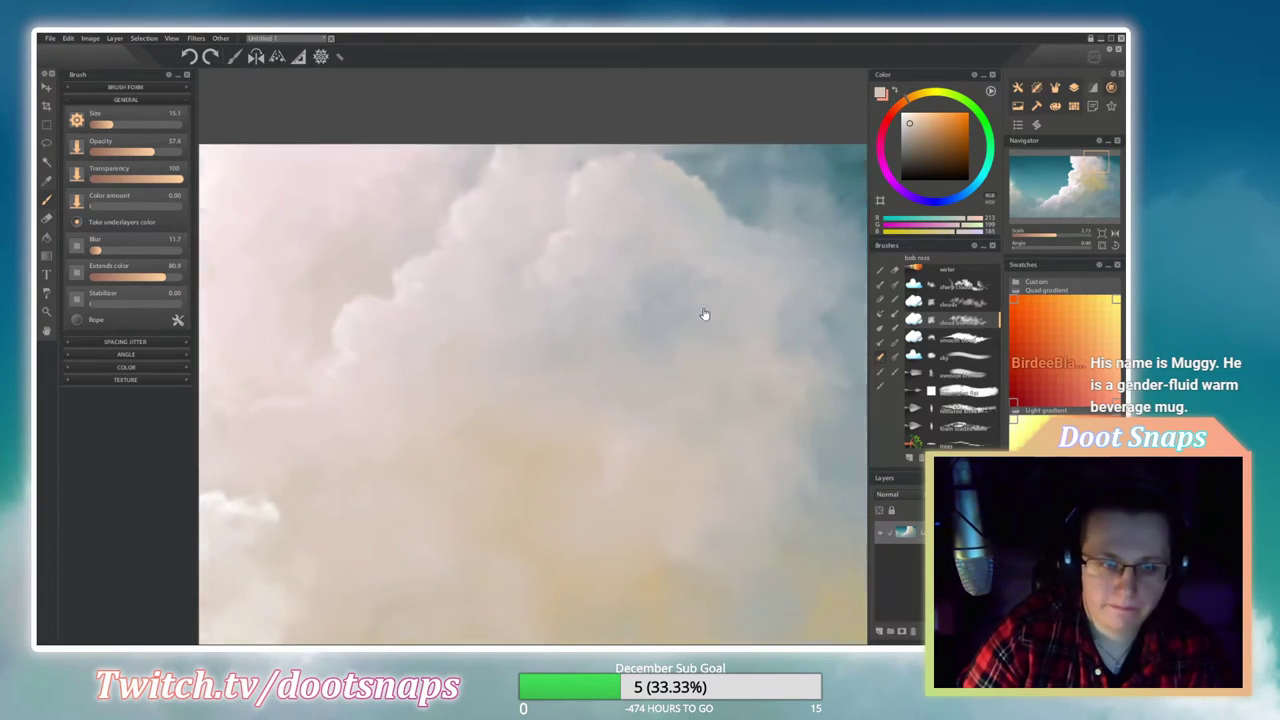
{"action": "scroll", "coordinate": [520, 240], "scroll_direction": "down", "scroll_amount": 3}
{"action": "scroll", "coordinate": [463, 211], "scroll_direction": "down", "scroll_amount": 2}
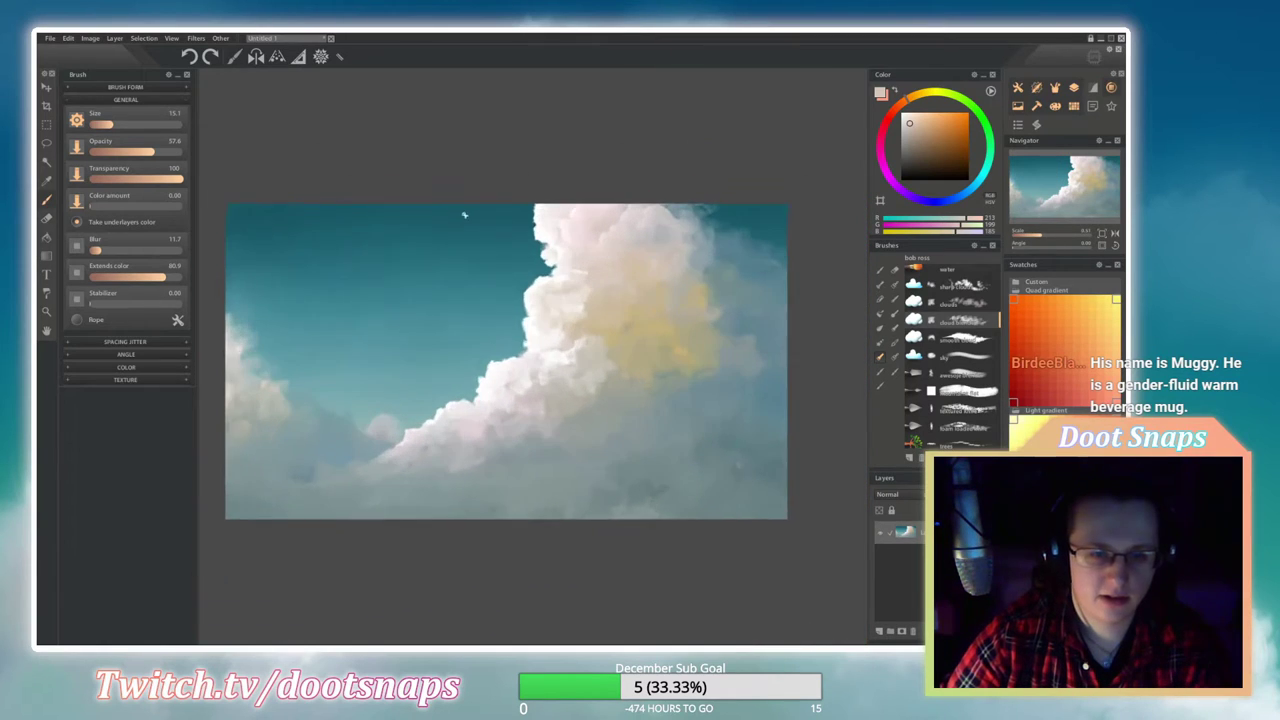
{"action": "scroll", "coordinate": [435, 395], "scroll_direction": "up", "scroll_amount": 2}
{"action": "scroll", "coordinate": [654, 251], "scroll_direction": "up", "scroll_amount": 3}
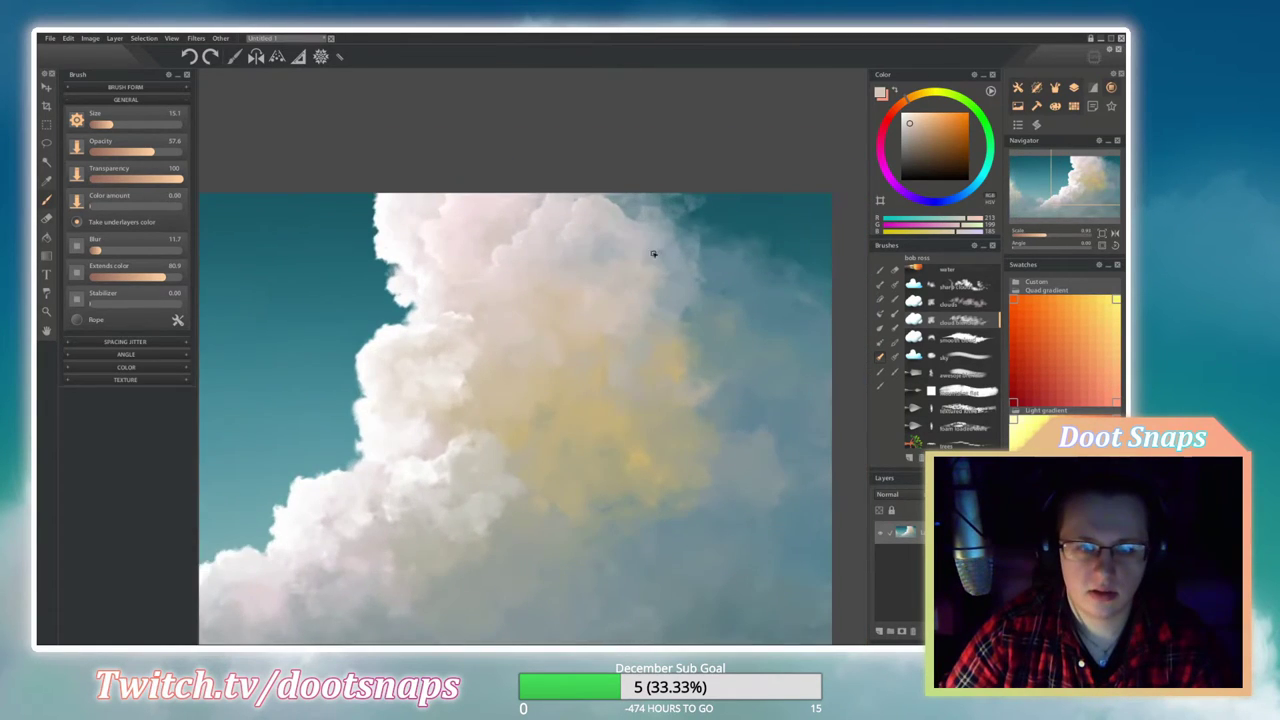
Soften the main cloud's outer right edge toward the teal sky with the blending brush, enlarging it to size 45.3.
{"action": "left_click", "coordinate": [961, 337]}
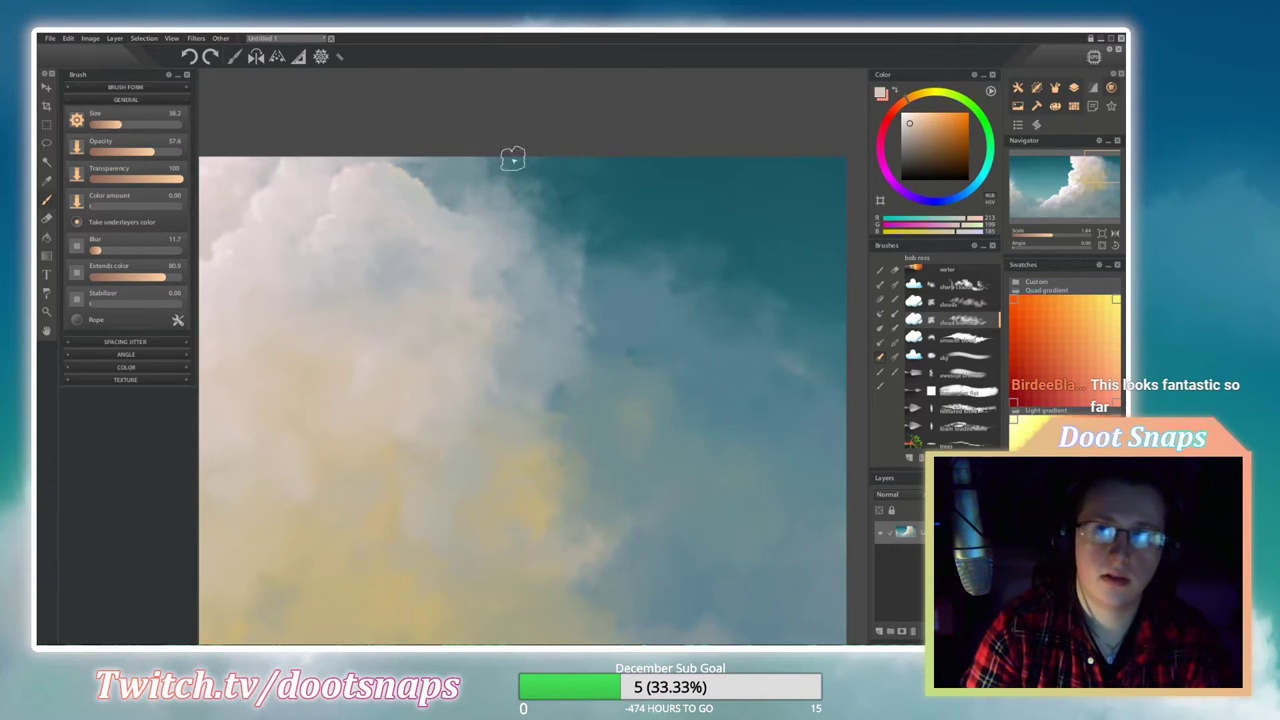
{"action": "scroll", "coordinate": [793, 286], "scroll_direction": "down", "scroll_amount": 1}
{"action": "scroll", "coordinate": [793, 286], "scroll_direction": "down", "scroll_amount": 5}
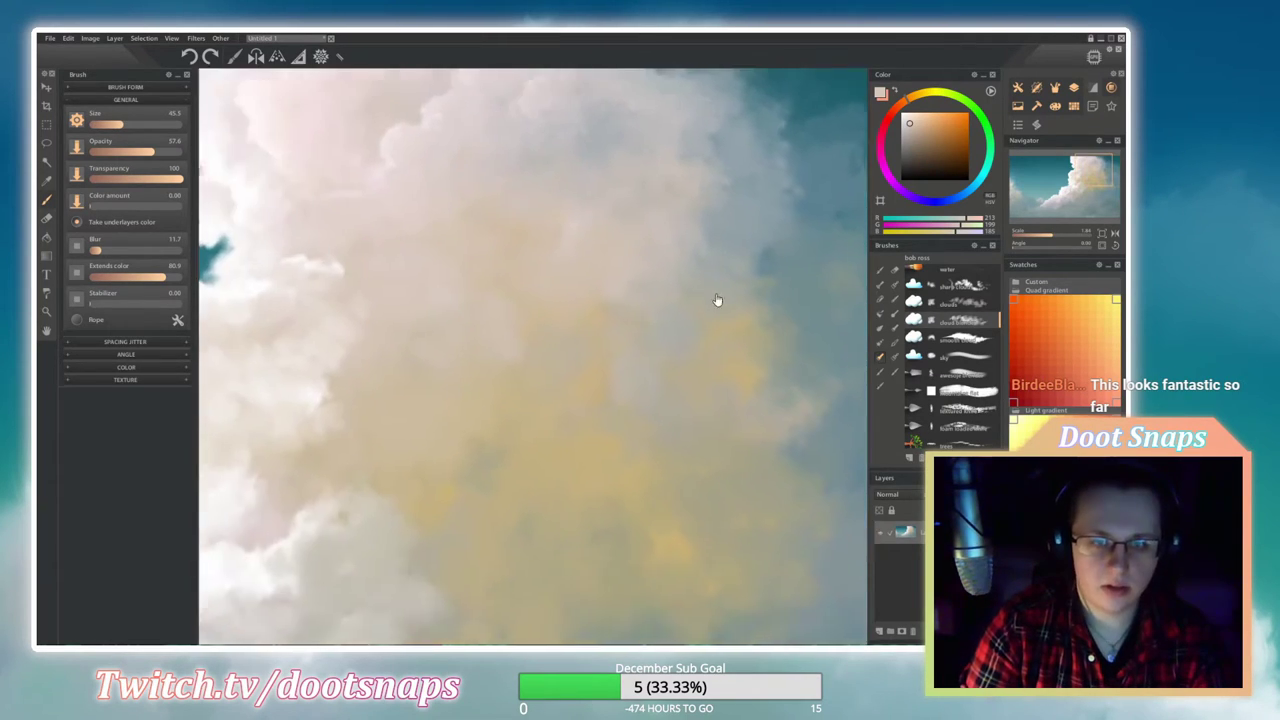
{"action": "scroll", "coordinate": [652, 260], "scroll_direction": "up", "scroll_amount": 4}
{"action": "scroll", "coordinate": [652, 260], "scroll_direction": "up", "scroll_amount": 2}
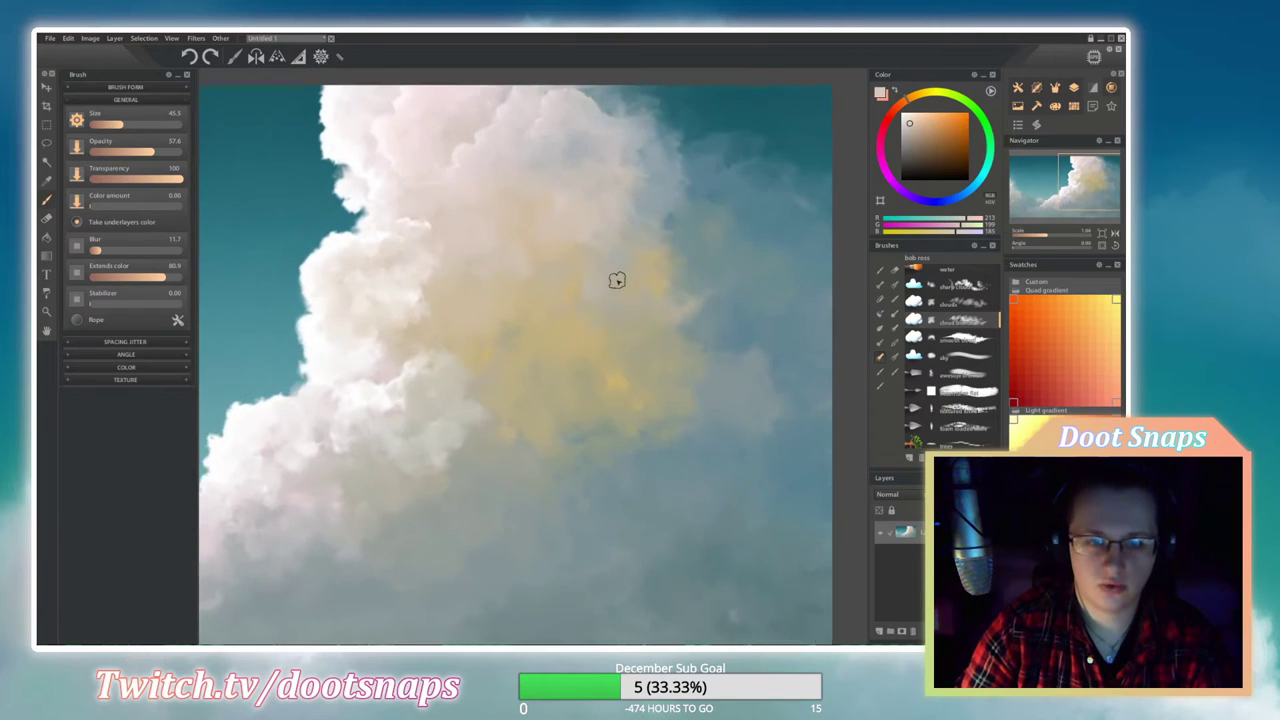
{"action": "scroll", "coordinate": [580, 357], "scroll_direction": "up", "scroll_amount": 1}
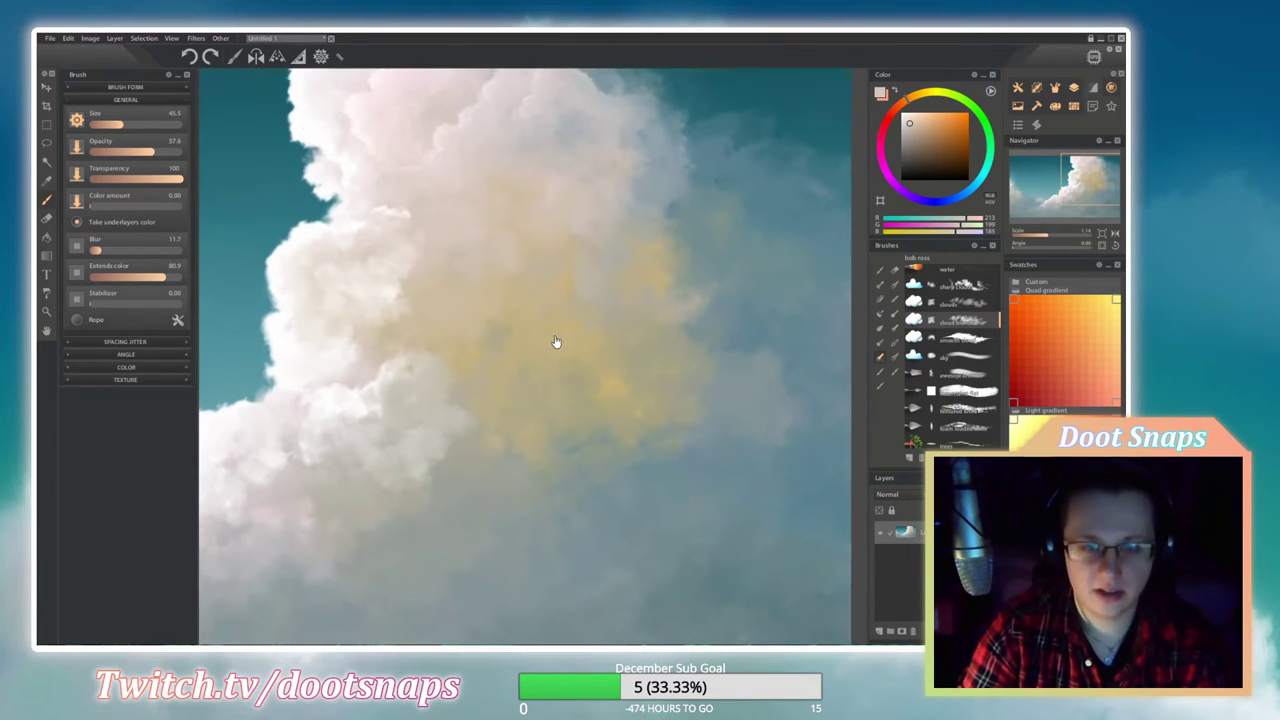
{"action": "scroll", "coordinate": [523, 354], "scroll_direction": "up", "scroll_amount": 1}
{"action": "scroll", "coordinate": [421, 335], "scroll_direction": "up", "scroll_amount": 1}
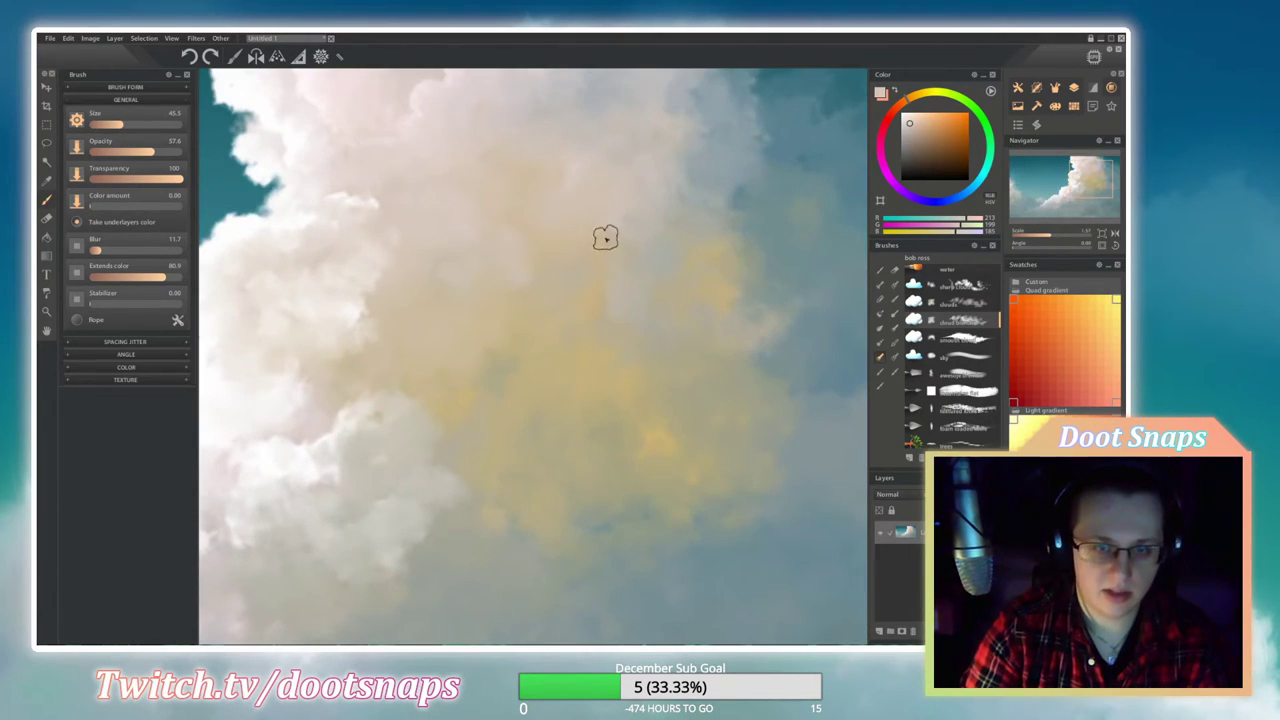
Paint pale pinkish-grey highlights over the yellow-tinted middle of the main cloud with the clouds brush at size 58.2 and blend them in.
{"action": "left_click_drag", "start_coordinate": [903, 115], "coordinate": [905, 118]}
{"action": "left_click", "coordinate": [955, 338]}
{"action": "left_click", "coordinate": [909, 125]}
{"action": "left_click", "coordinate": [616, 242], "text": "alt"}
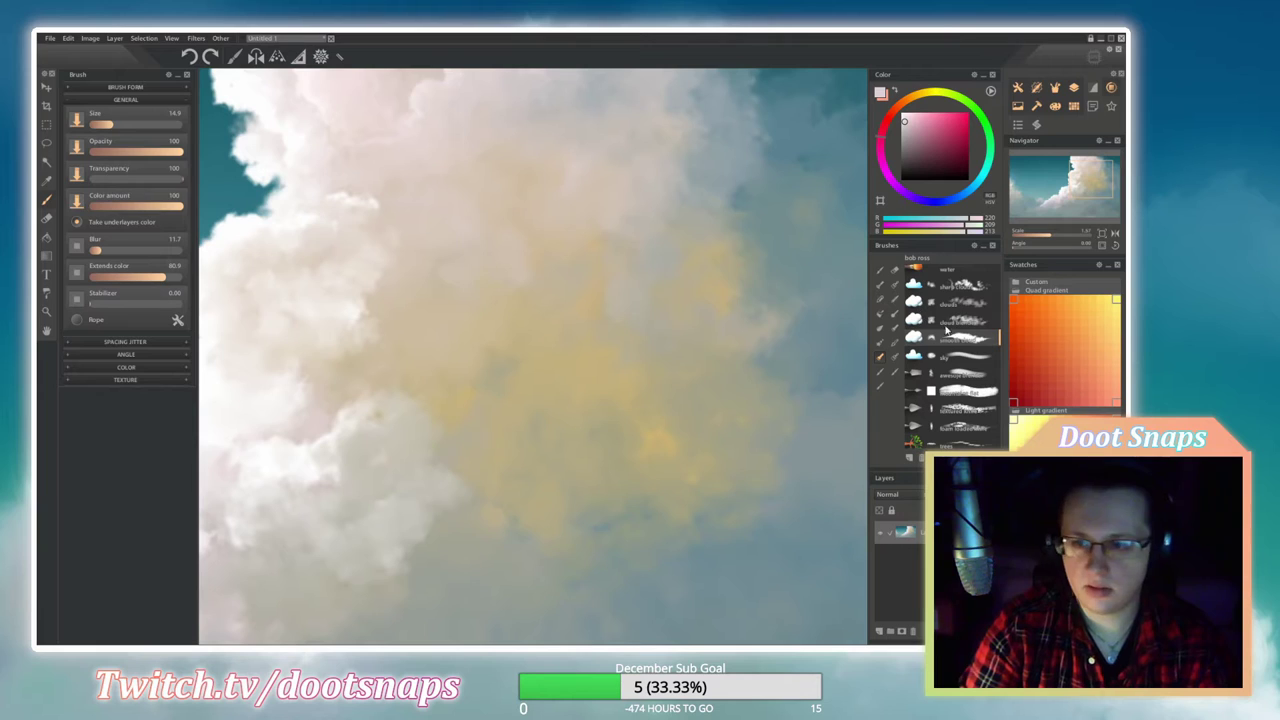
{"action": "key", "text": "Up"}
{"action": "key", "text": "Up"}
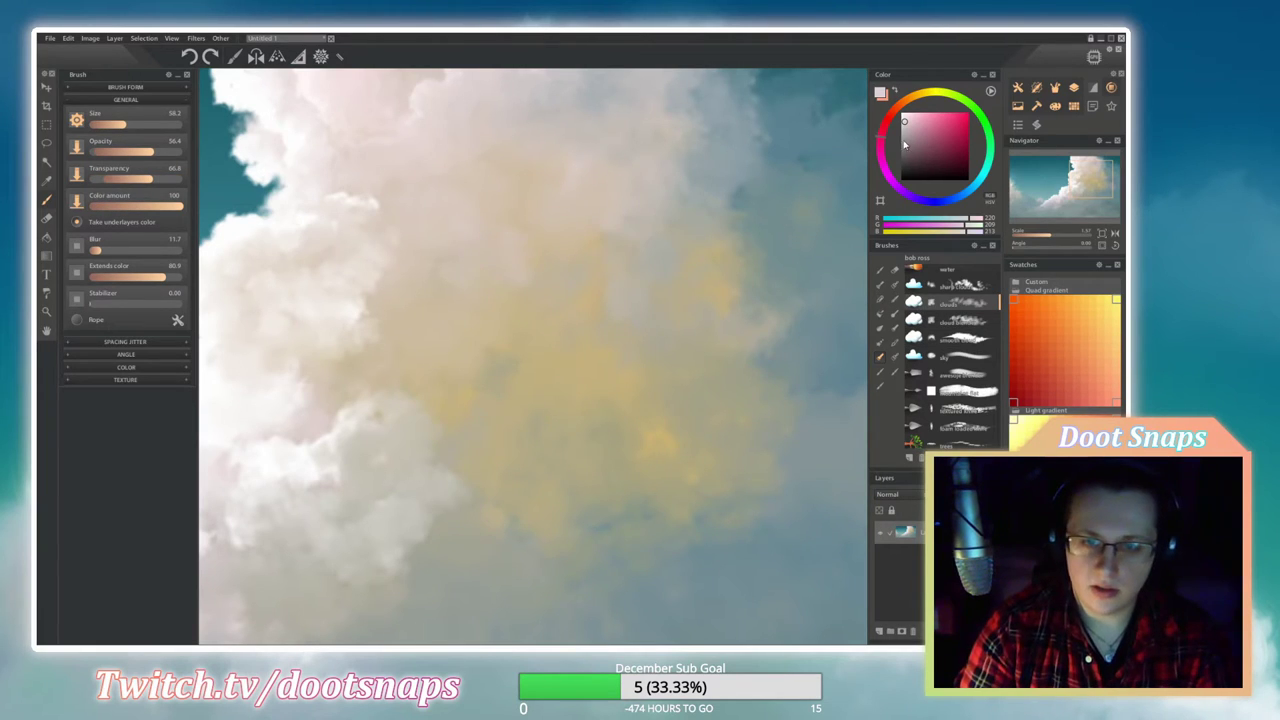
{"action": "left_click_drag", "start_coordinate": [486, 286], "coordinate": [517, 329]}
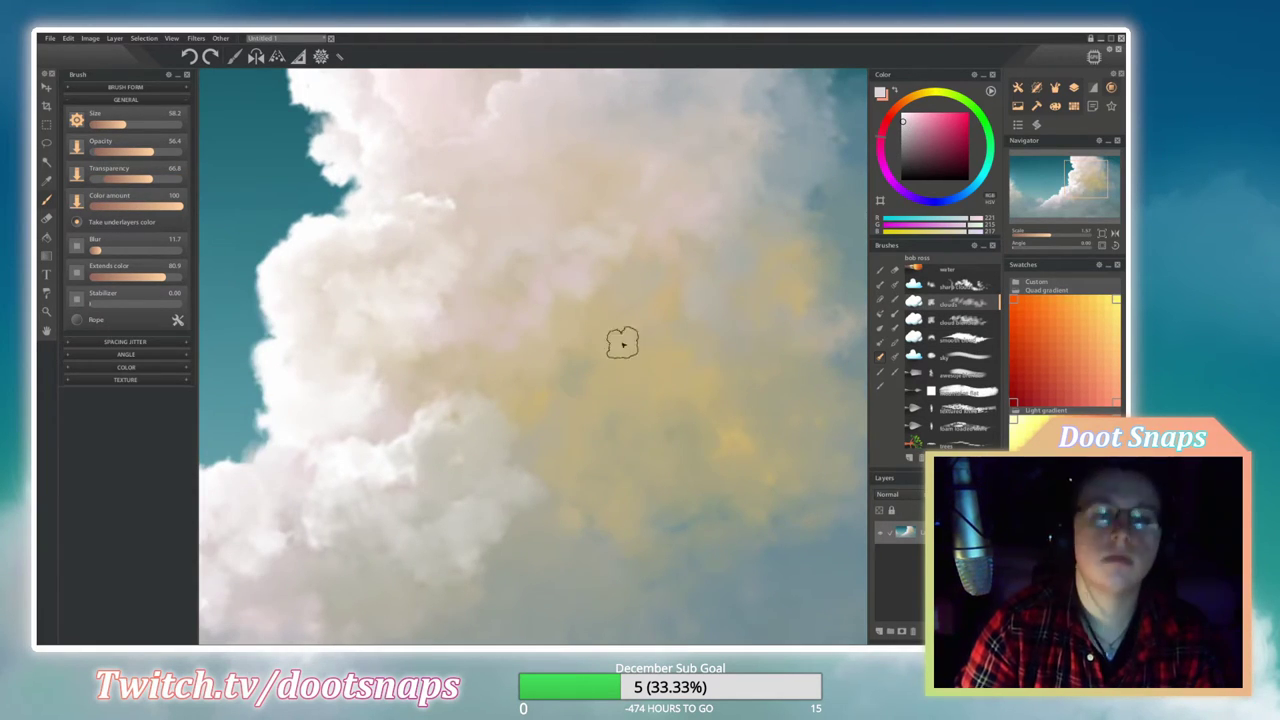
{"action": "left_click_drag", "start_coordinate": [629, 329], "coordinate": [498, 278]}
{"action": "left_click_drag", "start_coordinate": [677, 206], "coordinate": [837, 331]}
{"action": "key", "text": "Down"}
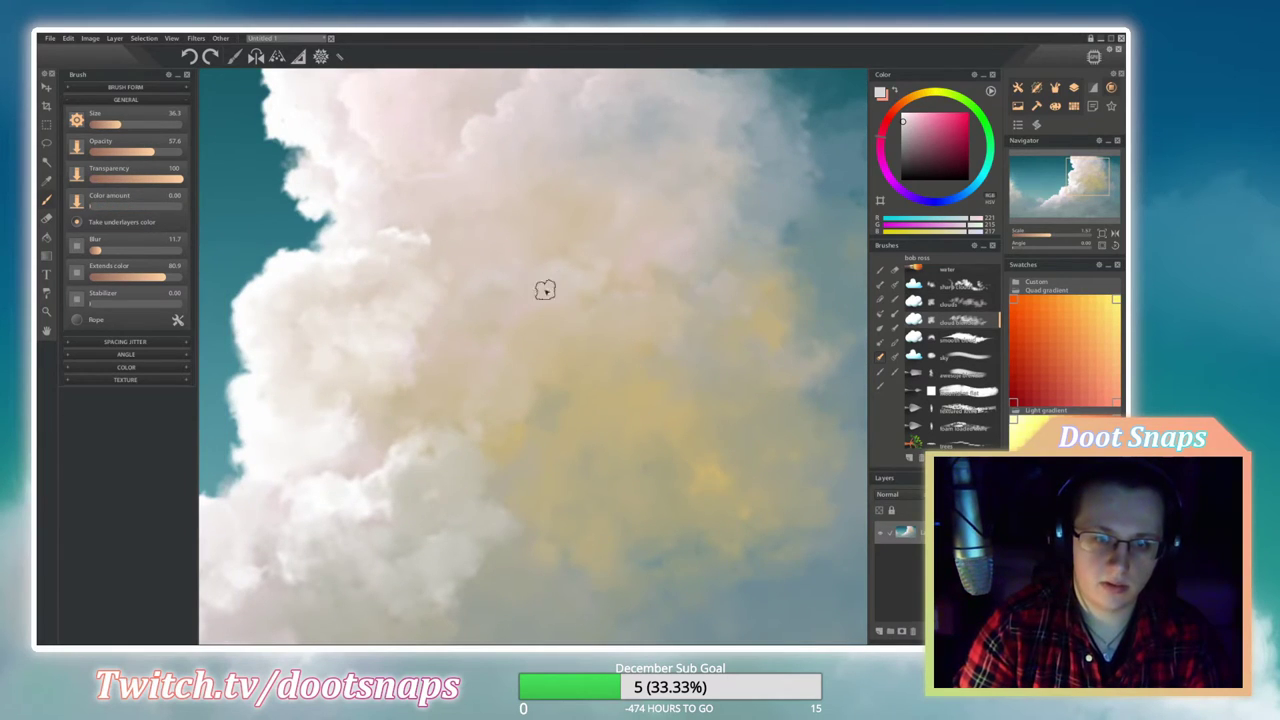
{"action": "left_click_drag", "start_coordinate": [715, 215], "coordinate": [634, 309]}
Soften the right-hand puffs below the crest into the blue-grey shadow with the blending brush at size 31.5.
{"action": "key", "text": "bracketleft"}
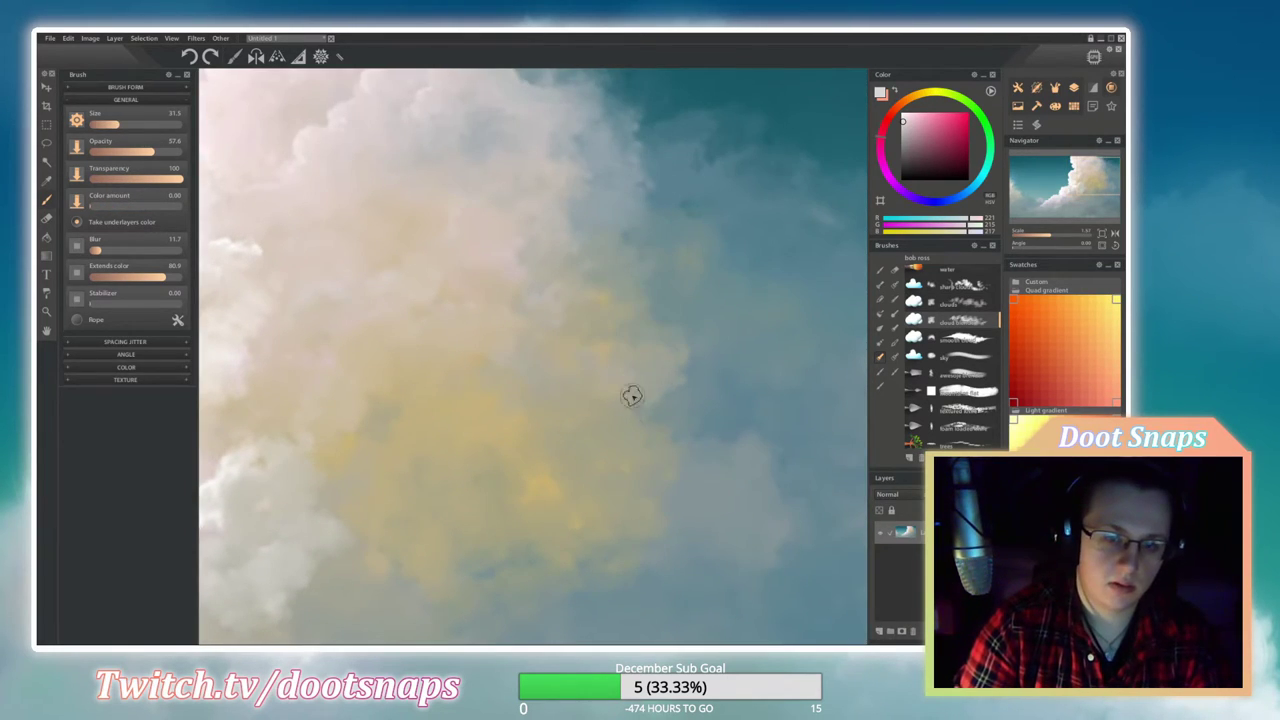
{"action": "left_click_drag", "start_coordinate": [540, 350], "coordinate": [594, 414]}
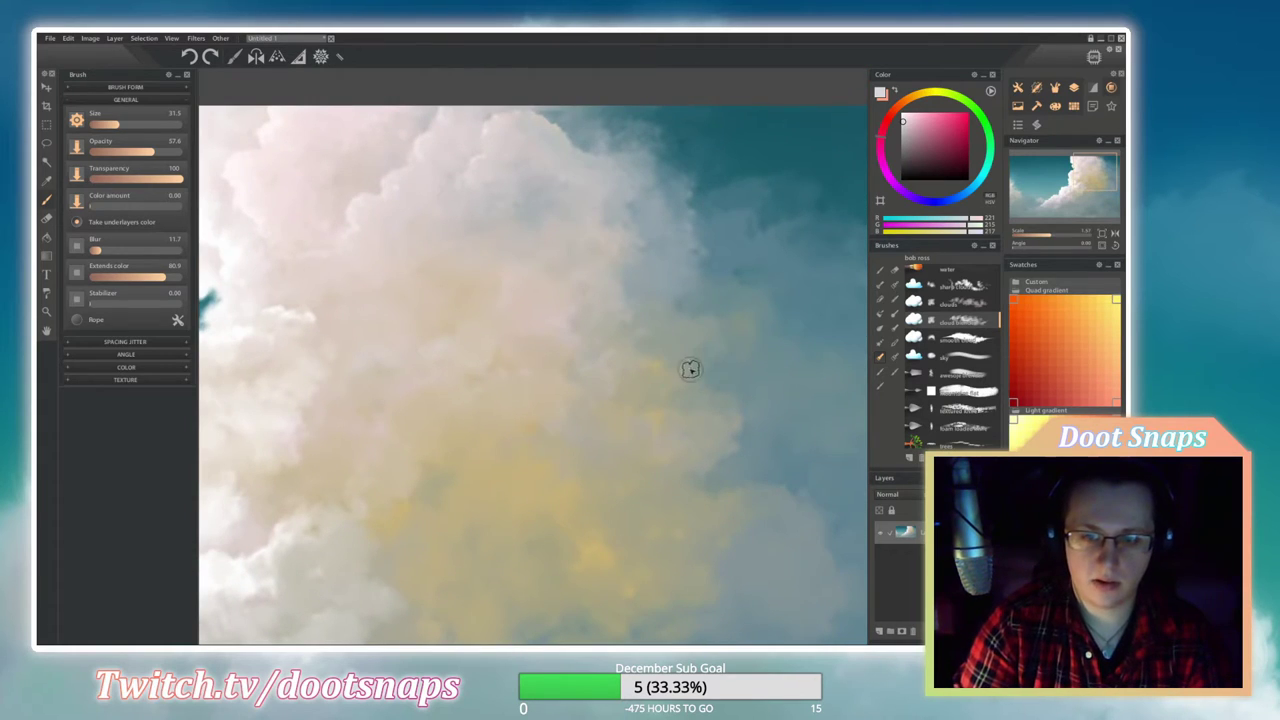
{"action": "mouse_move", "coordinate": [700, 449]}
{"action": "left_mouse_down"}
{"action": "mouse_move", "coordinate": [666, 494]}
{"action": "mouse_move", "coordinate": [653, 449]}
{"action": "mouse_move", "coordinate": [734, 426]}
{"action": "mouse_move", "coordinate": [600, 291]}
{"action": "mouse_move", "coordinate": [793, 409]}
{"action": "left_mouse_up"}
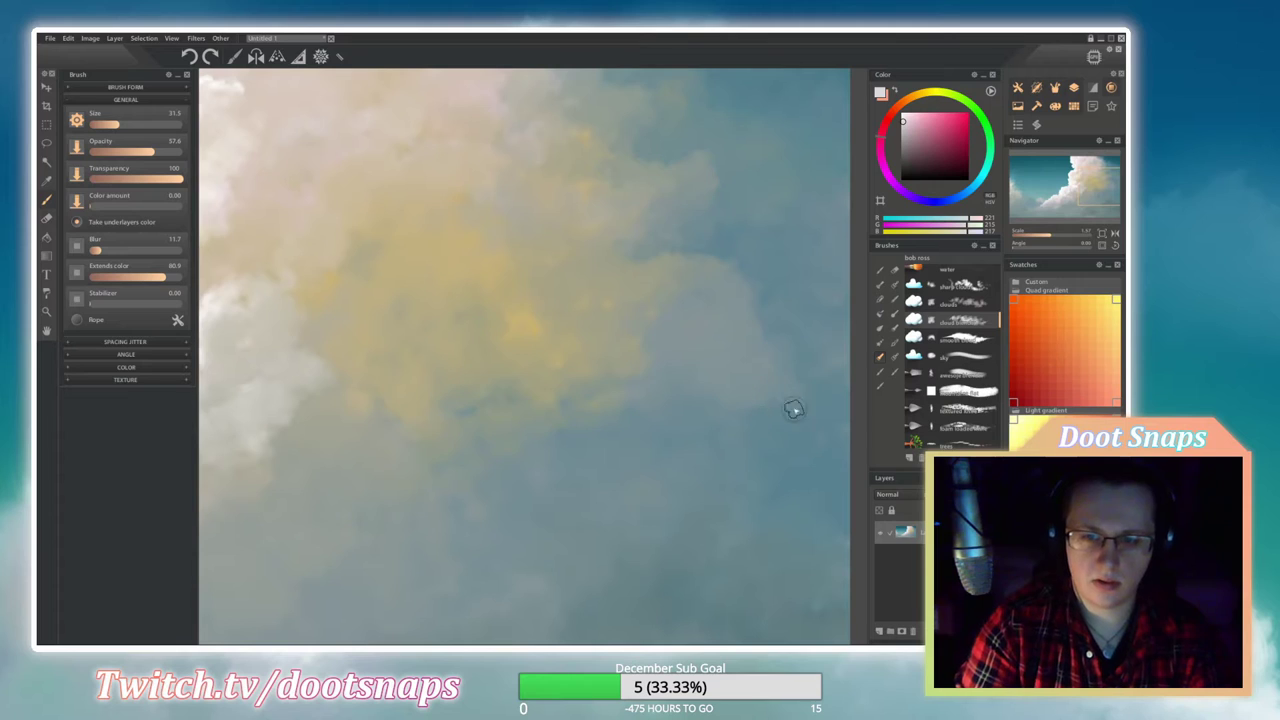
{"action": "left_click_drag", "start_coordinate": [842, 450], "coordinate": [697, 331]}
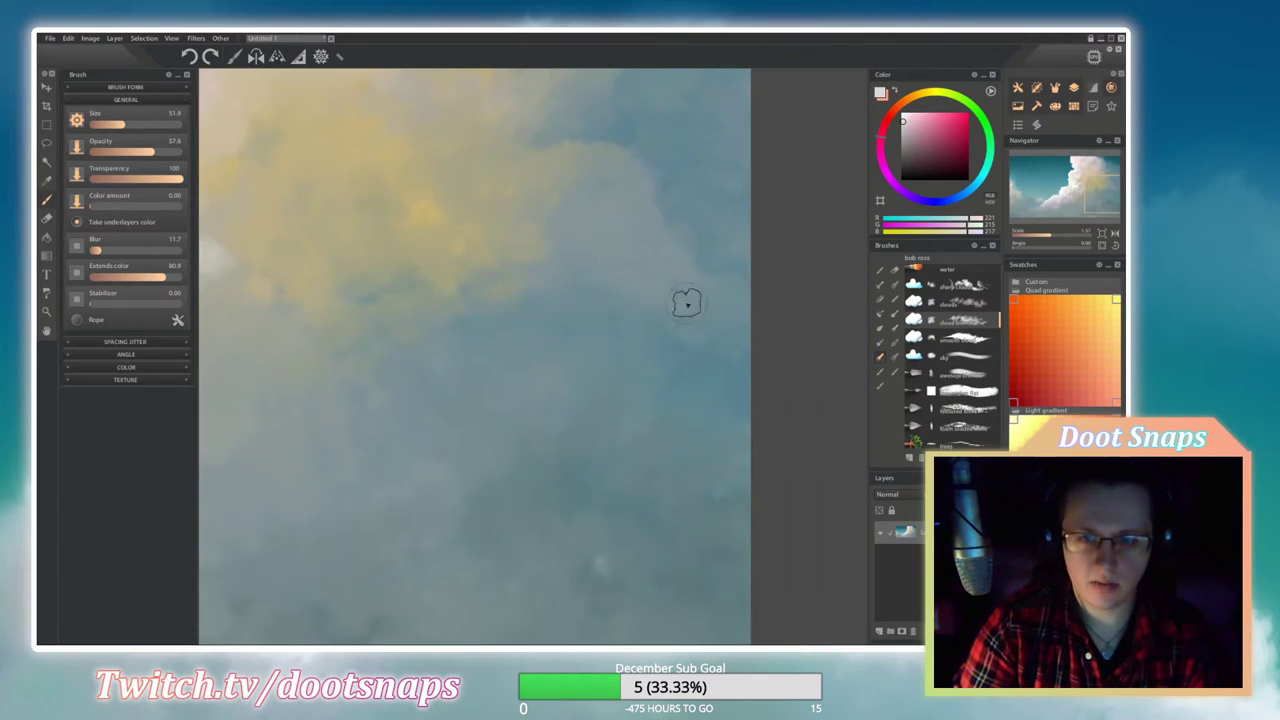
Smooth the blue-grey cloud base at a larger brush size, and blend the lower side of the white puffs at size 28.3.
{"action": "mouse_move", "coordinate": [454, 311]}
{"action": "left_mouse_down"}
{"action": "mouse_move", "coordinate": [509, 451]}
{"action": "mouse_move", "coordinate": [497, 426]}
{"action": "left_mouse_up"}
{"action": "key", "text": "]"}
{"action": "left_click_drag", "start_coordinate": [679, 485], "coordinate": [492, 413]}
{"action": "key", "text": "["}
{"action": "key", "text": "["}
{"action": "key", "text": "["}
{"action": "key", "text": "["}
{"action": "key", "text": "["}
{"action": "left_click_drag", "start_coordinate": [474, 361], "coordinate": [546, 349]}
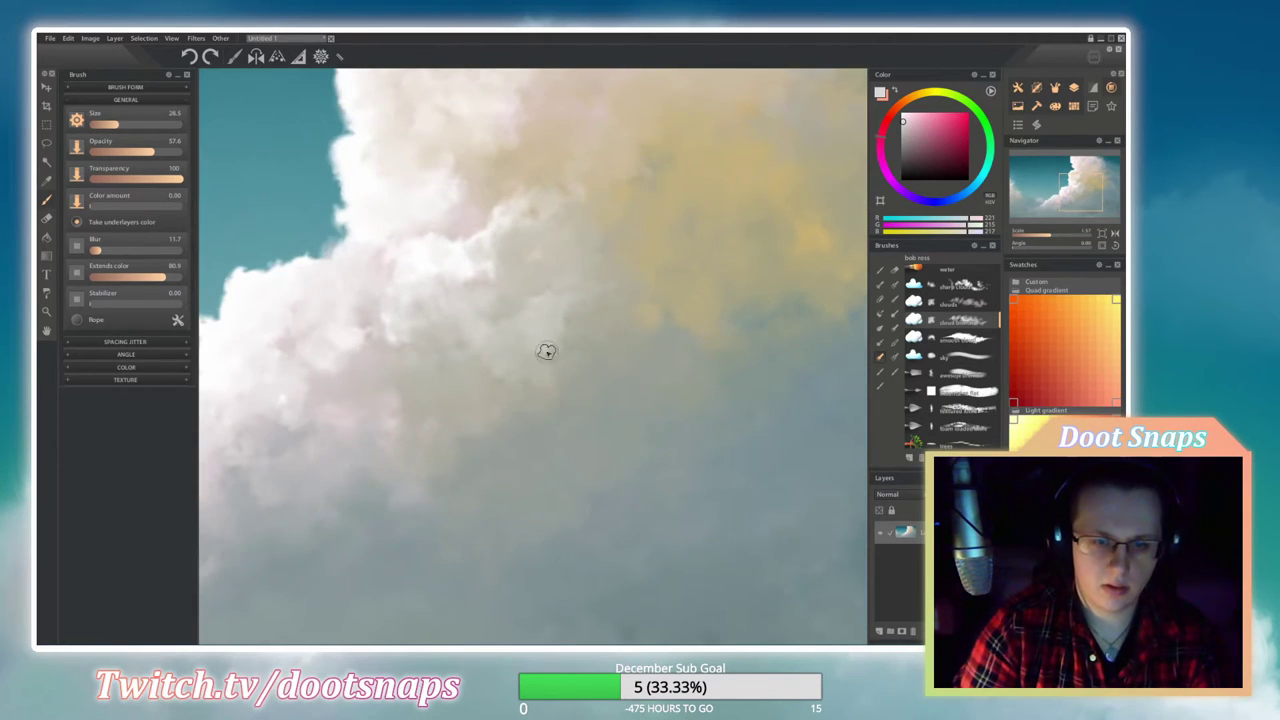
{"action": "left_click_drag", "start_coordinate": [434, 449], "coordinate": [470, 405]}
Paint a pale lavender highlight along a curved fold in the cloud's centre, redoing the stroke at size 23, and soften it.
{"action": "scroll", "coordinate": [643, 306], "scroll_direction": "down", "scroll_amount": 2}
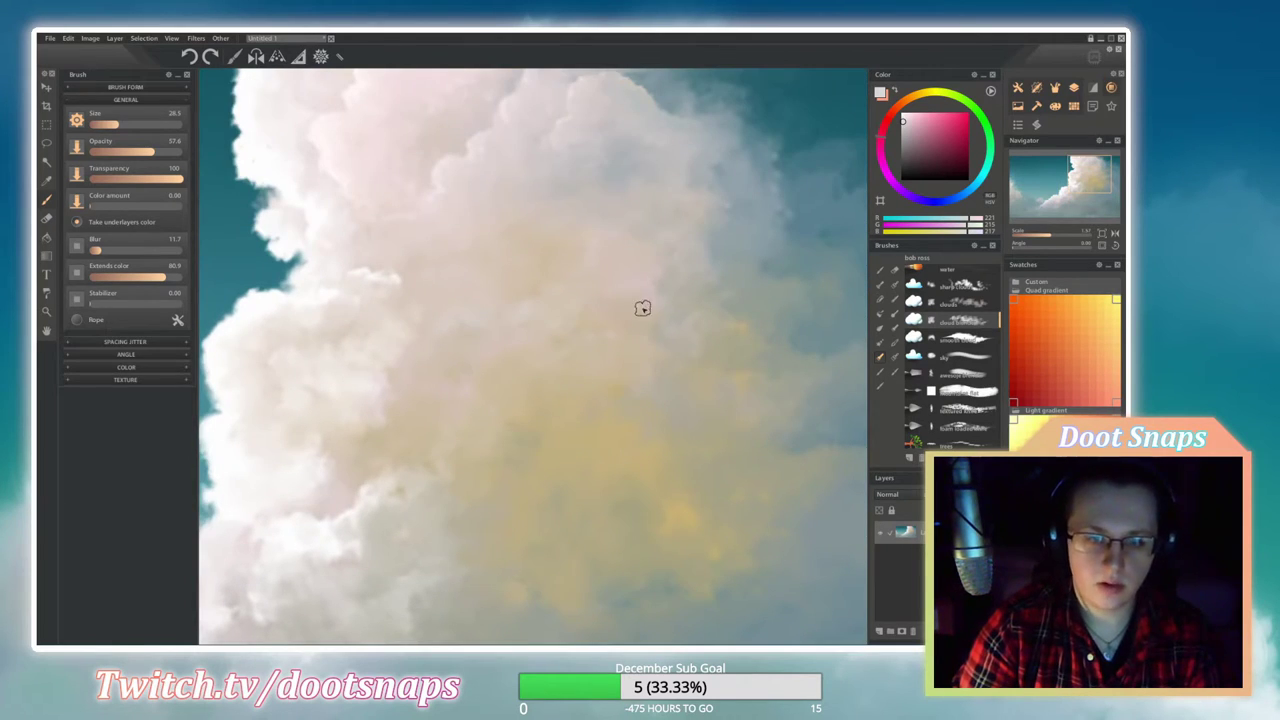
{"action": "scroll", "coordinate": [517, 371], "scroll_direction": "down", "scroll_amount": 3}
{"action": "scroll", "coordinate": [540, 350], "scroll_direction": "up", "scroll_amount": 4}
{"action": "left_click", "coordinate": [958, 336]}
{"action": "left_click_drag", "start_coordinate": [512, 345], "coordinate": [505, 400]}
{"action": "scroll", "coordinate": [543, 329], "scroll_direction": "up", "scroll_amount": 2}
{"action": "scroll", "coordinate": [506, 368], "scroll_direction": "down", "scroll_amount": 2}
{"action": "scroll", "coordinate": [506, 368], "scroll_direction": "down", "scroll_amount": 2}
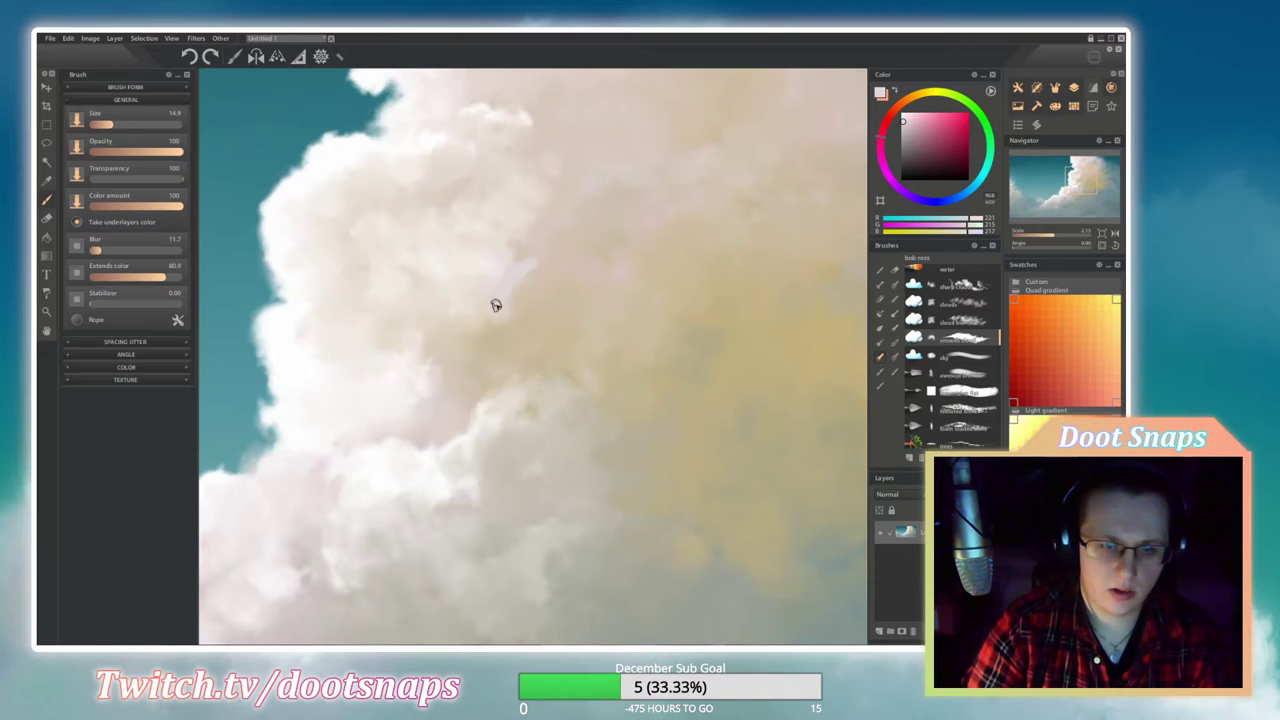
{"action": "left_click_drag", "start_coordinate": [628, 169], "coordinate": [569, 263]}
{"action": "key", "text": "ctrl+z"}
{"action": "left_click_drag", "start_coordinate": [612, 180], "coordinate": [563, 257]}
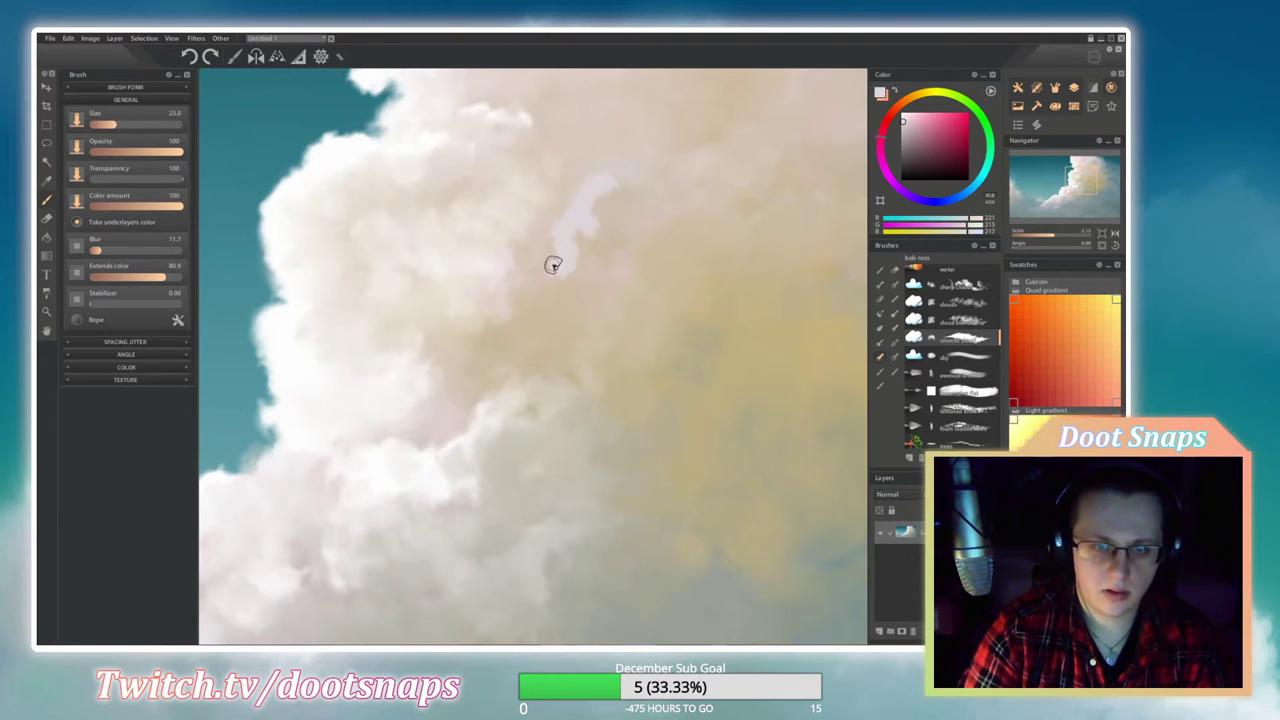
{"action": "key", "text": "ctrl+z"}
{"action": "mouse_move", "coordinate": [606, 186]}
{"action": "left_mouse_down"}
{"action": "mouse_move", "coordinate": [592, 246]}
{"action": "mouse_move", "coordinate": [563, 266]}
{"action": "left_mouse_up"}
{"action": "scroll", "coordinate": [621, 306], "scroll_direction": "up", "scroll_amount": 2}
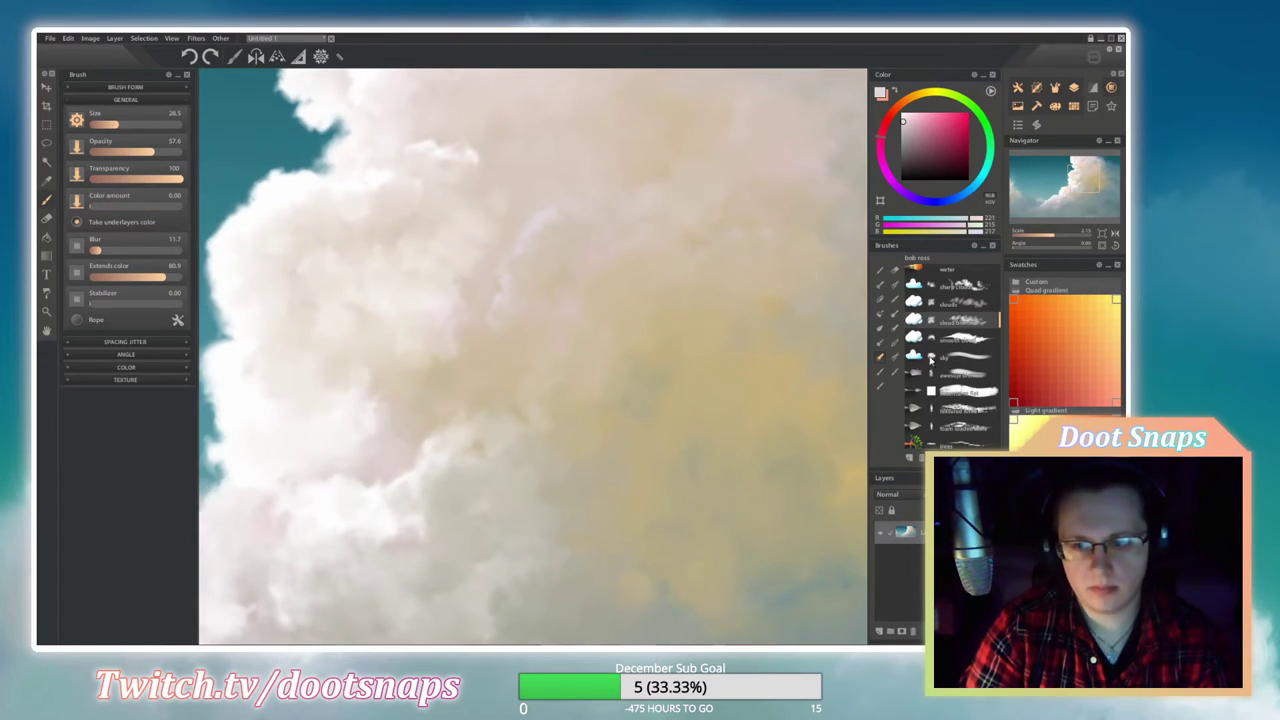
Add a second pale lavender rim below the first beside the yellow area and soften it with the blending brush at size 28.3.
{"action": "left_click", "coordinate": [958, 340]}
{"action": "scroll", "coordinate": [463, 385], "scroll_direction": "down", "scroll_amount": 2}
{"action": "left_click_drag", "start_coordinate": [451, 362], "coordinate": [486, 300]}
{"action": "key", "text": "ctrl+z"}
{"action": "left_click_drag", "start_coordinate": [465, 385], "coordinate": [486, 300]}
{"action": "left_click_drag", "start_coordinate": [484, 371], "coordinate": [483, 278]}
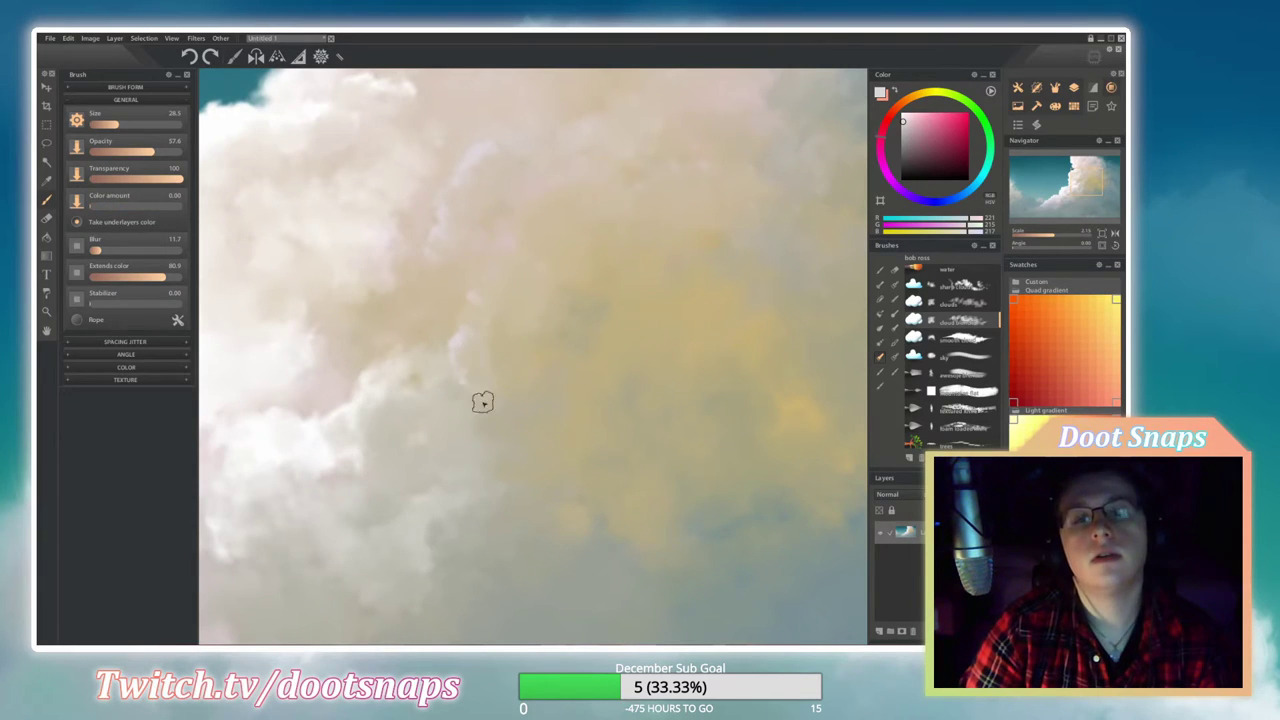
Paint a warm tan shadow into the gap above the white puff and blend it at size 17.3.
{"action": "scroll", "coordinate": [666, 289], "scroll_direction": "down", "scroll_amount": 2}
{"action": "scroll", "coordinate": [531, 283], "scroll_direction": "up", "scroll_amount": 3}
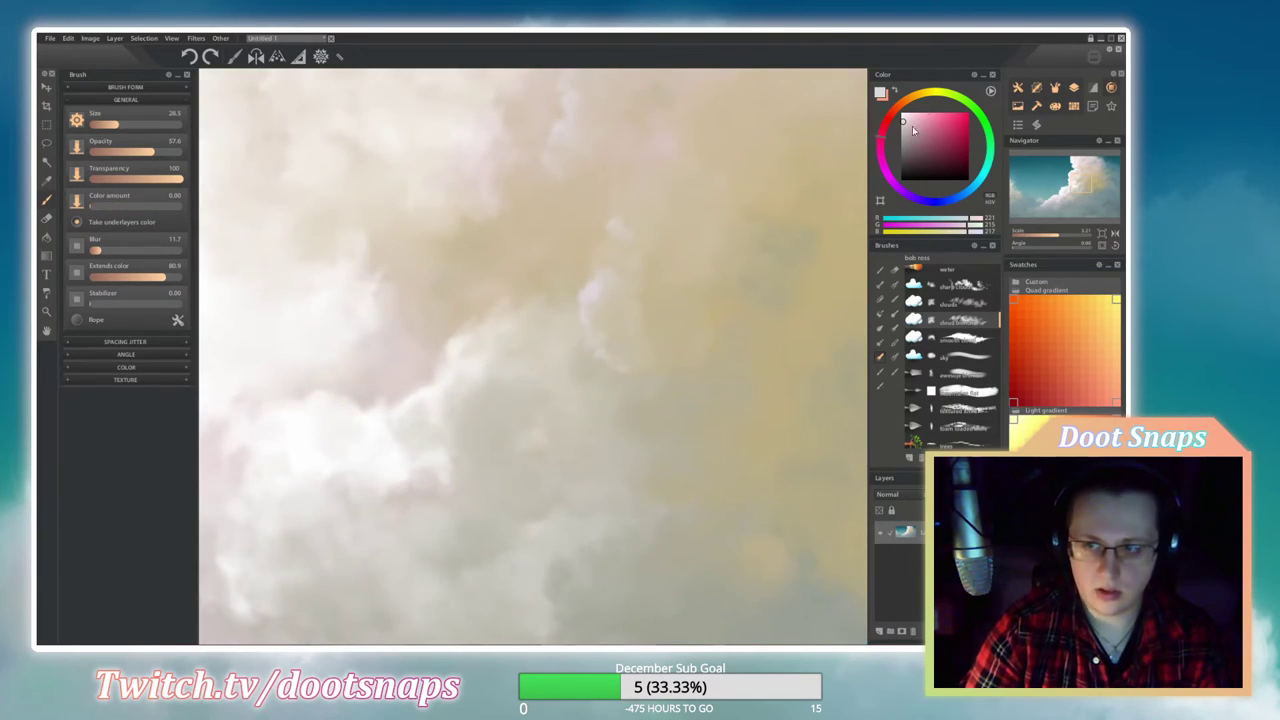
{"action": "left_click", "coordinate": [926, 126]}
{"action": "left_click_drag", "start_coordinate": [480, 300], "coordinate": [517, 343]}
{"action": "key", "text": "ctrl+z"}
{"action": "mouse_move", "coordinate": [530, 275]}
{"action": "left_mouse_down"}
{"action": "mouse_move", "coordinate": [469, 307]}
{"action": "mouse_move", "coordinate": [565, 292]}
{"action": "left_mouse_up"}
{"action": "left_click", "coordinate": [916, 320]}
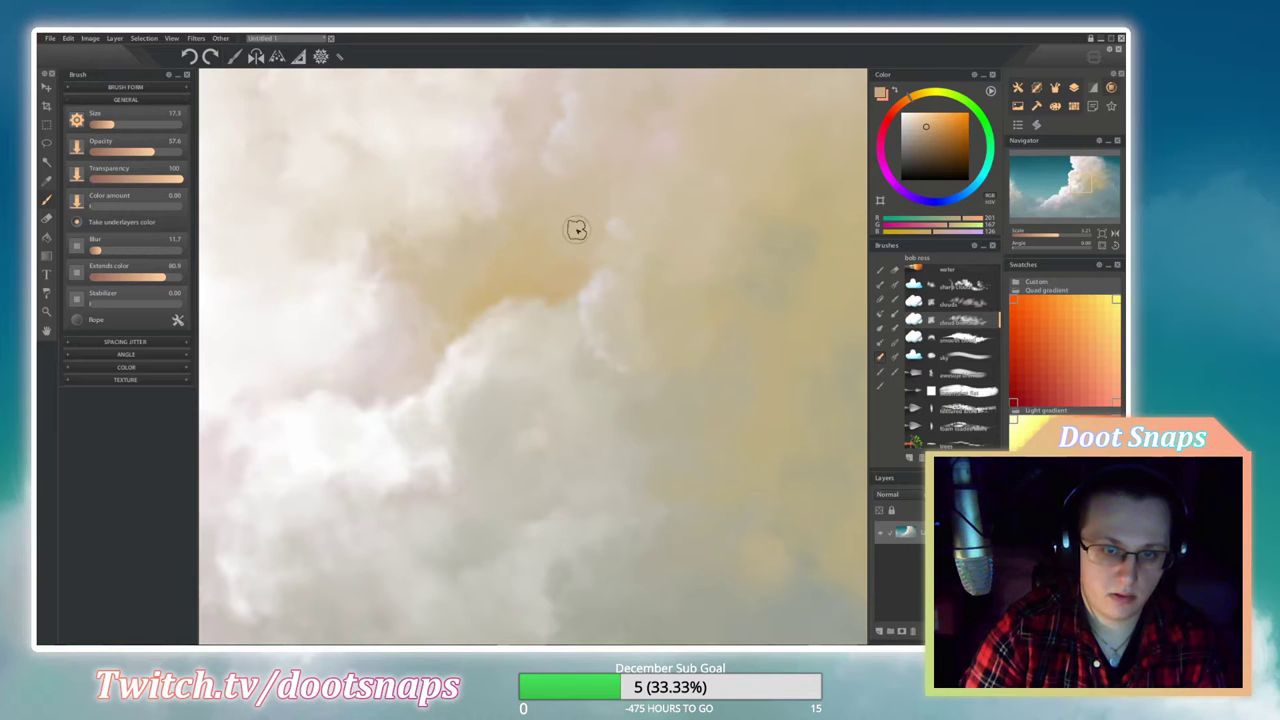
Warm the tan gap with a more golden tone and blend it with the blending brush at size 11.
{"action": "scroll", "coordinate": [535, 292], "scroll_direction": "down", "scroll_amount": 5}
{"action": "scroll", "coordinate": [443, 420], "scroll_direction": "up", "scroll_amount": 5}
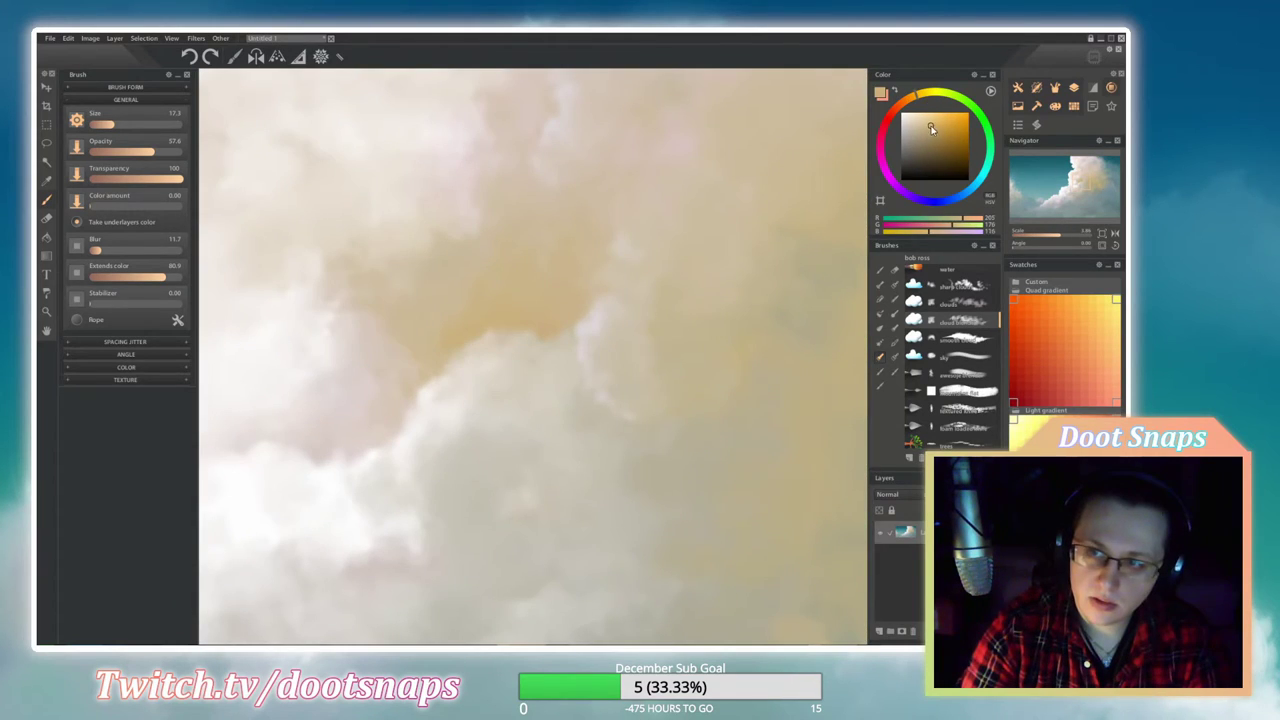
{"action": "key", "text": "2"}
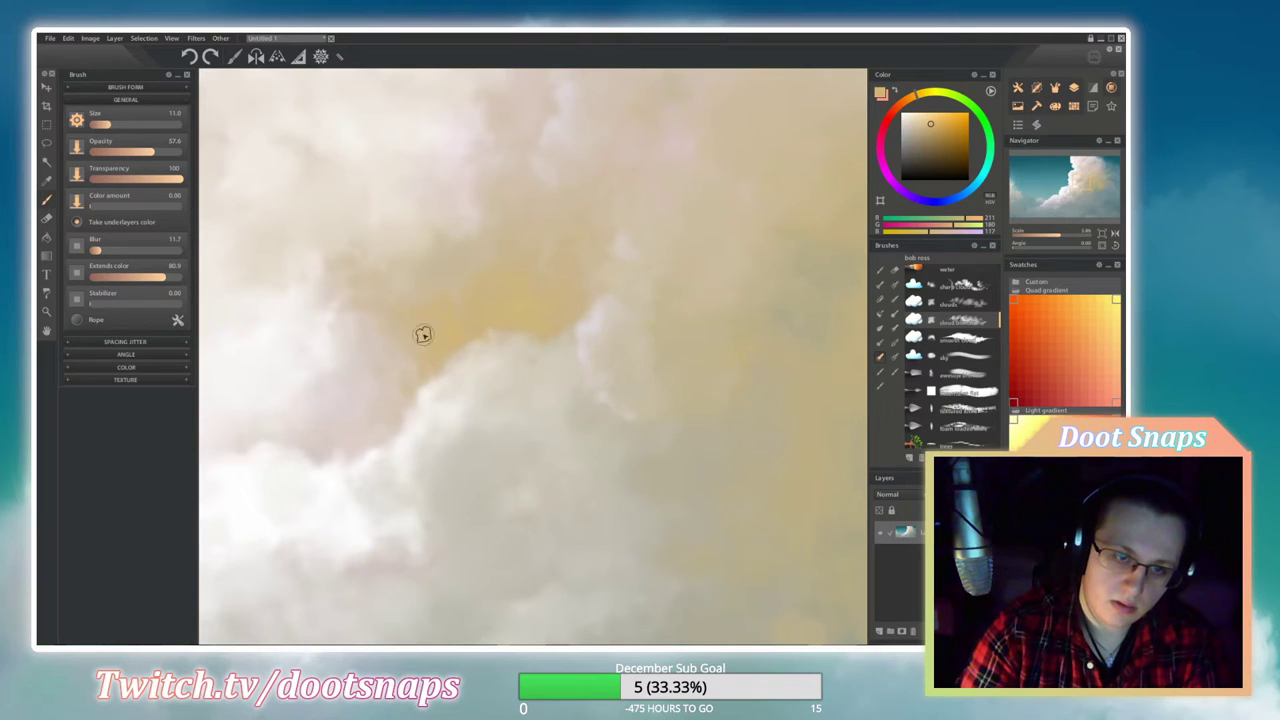
{"action": "scroll", "coordinate": [437, 240], "scroll_direction": "down", "scroll_amount": 4}
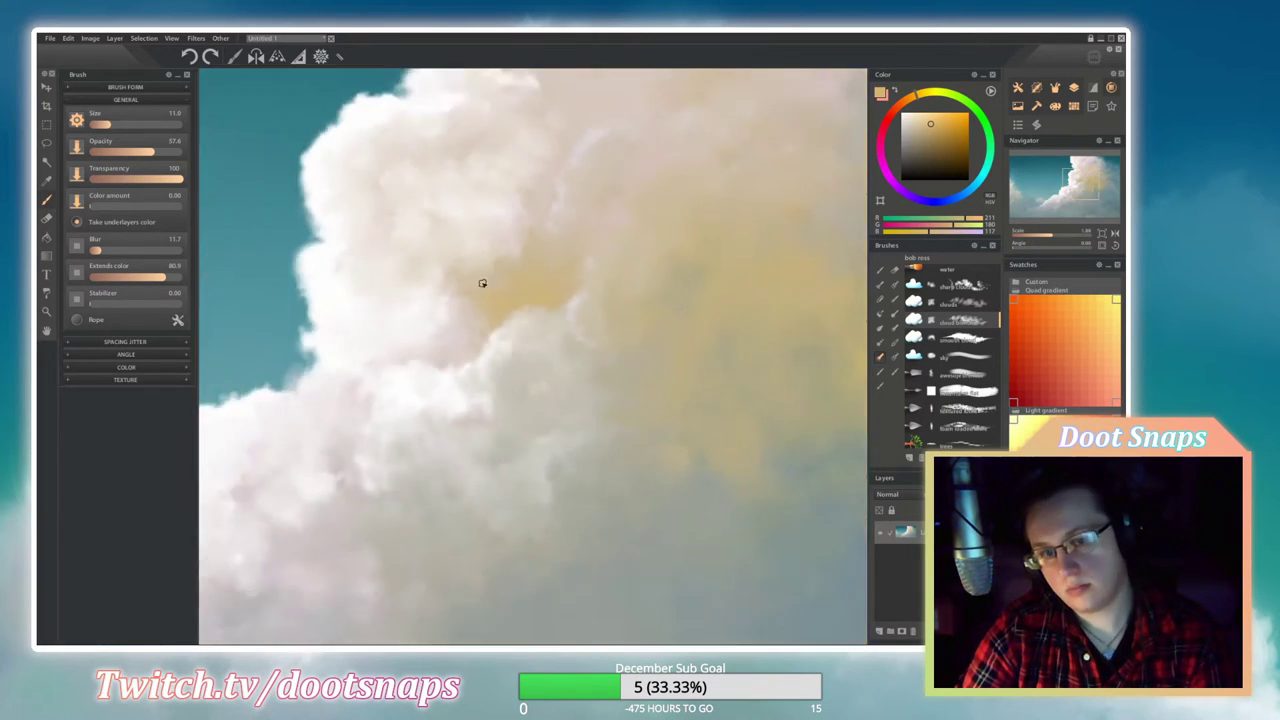
{"action": "scroll", "coordinate": [563, 342], "scroll_direction": "up", "scroll_amount": 4}
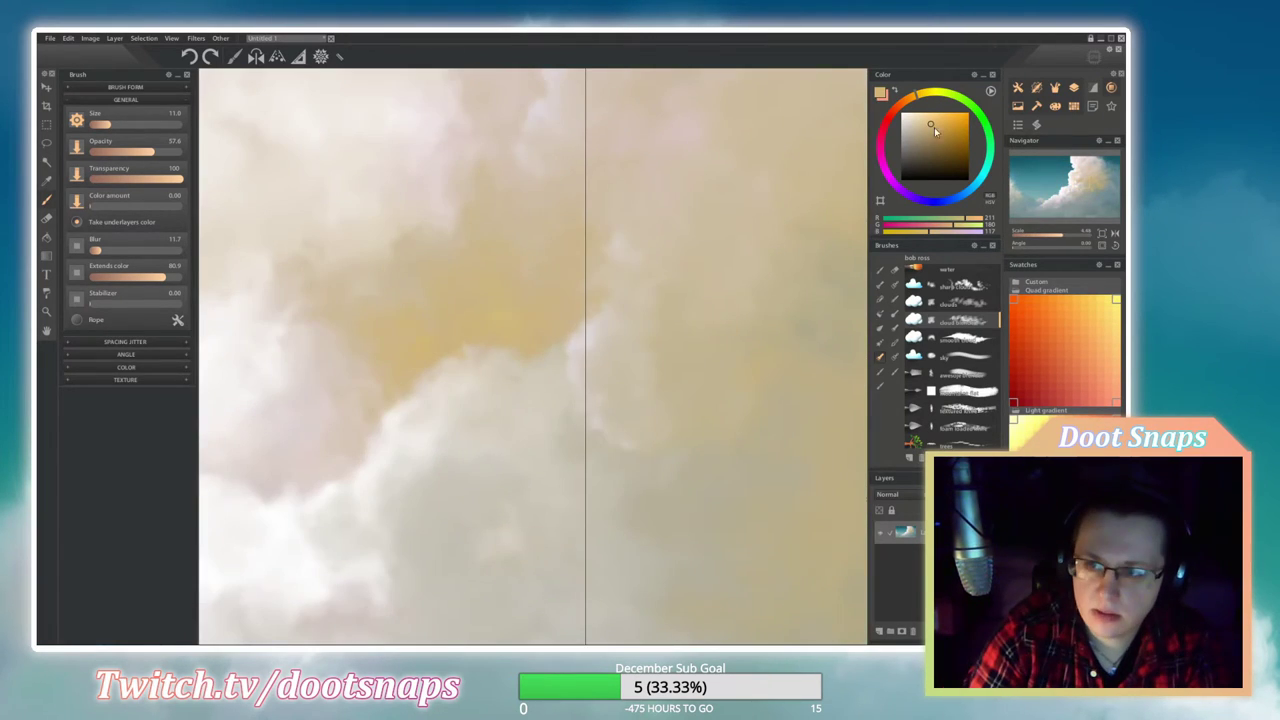
Brighten the gap's glow with a lighter golden yellow, blend it at size 11, and check it against the whole painting.
{"action": "left_click", "coordinate": [950, 337]}
{"action": "left_click_drag", "start_coordinate": [543, 282], "coordinate": [568, 268]}
{"action": "mouse_move", "coordinate": [500, 300]}
{"action": "left_mouse_down"}
{"action": "mouse_move", "coordinate": [525, 285]}
{"action": "mouse_move", "coordinate": [465, 333]}
{"action": "left_mouse_up"}
{"action": "key", "text": "b"}
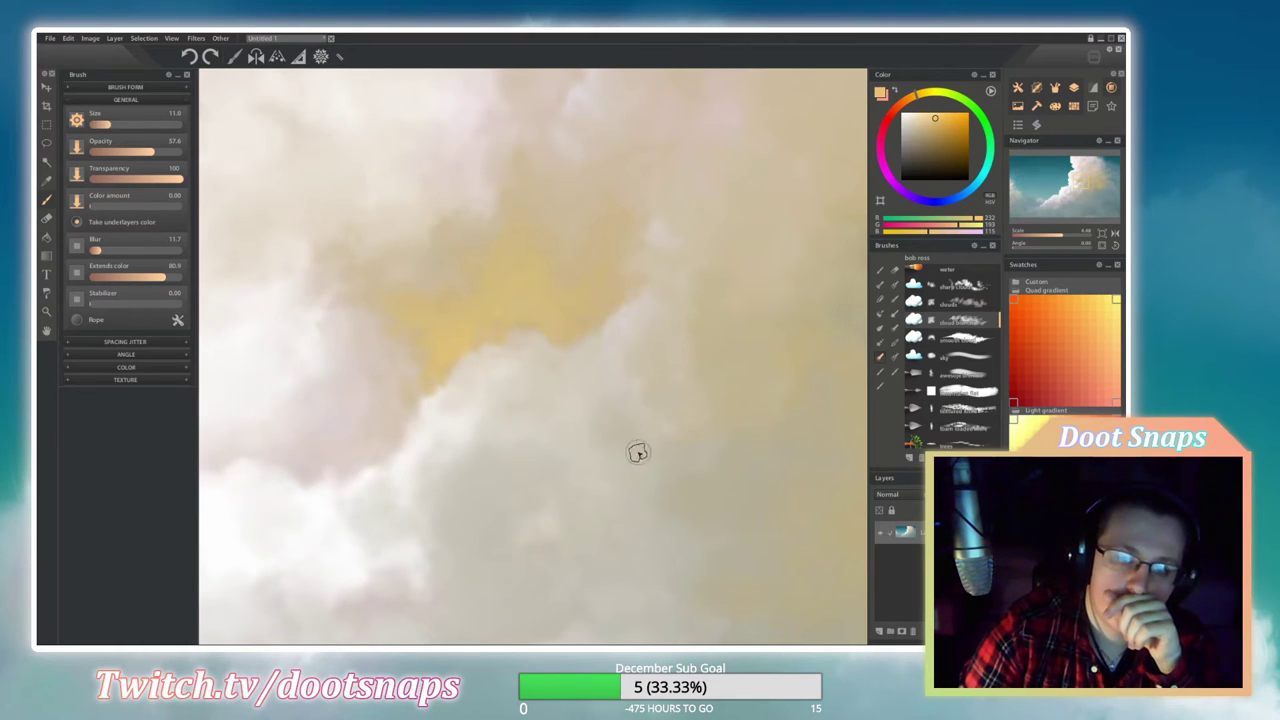
{"action": "scroll", "coordinate": [638, 453], "scroll_direction": "down", "scroll_amount": 3}
{"action": "scroll", "coordinate": [420, 400], "scroll_direction": "up", "scroll_amount": 3}
{"action": "scroll", "coordinate": [551, 391], "scroll_direction": "down", "scroll_amount": 6}
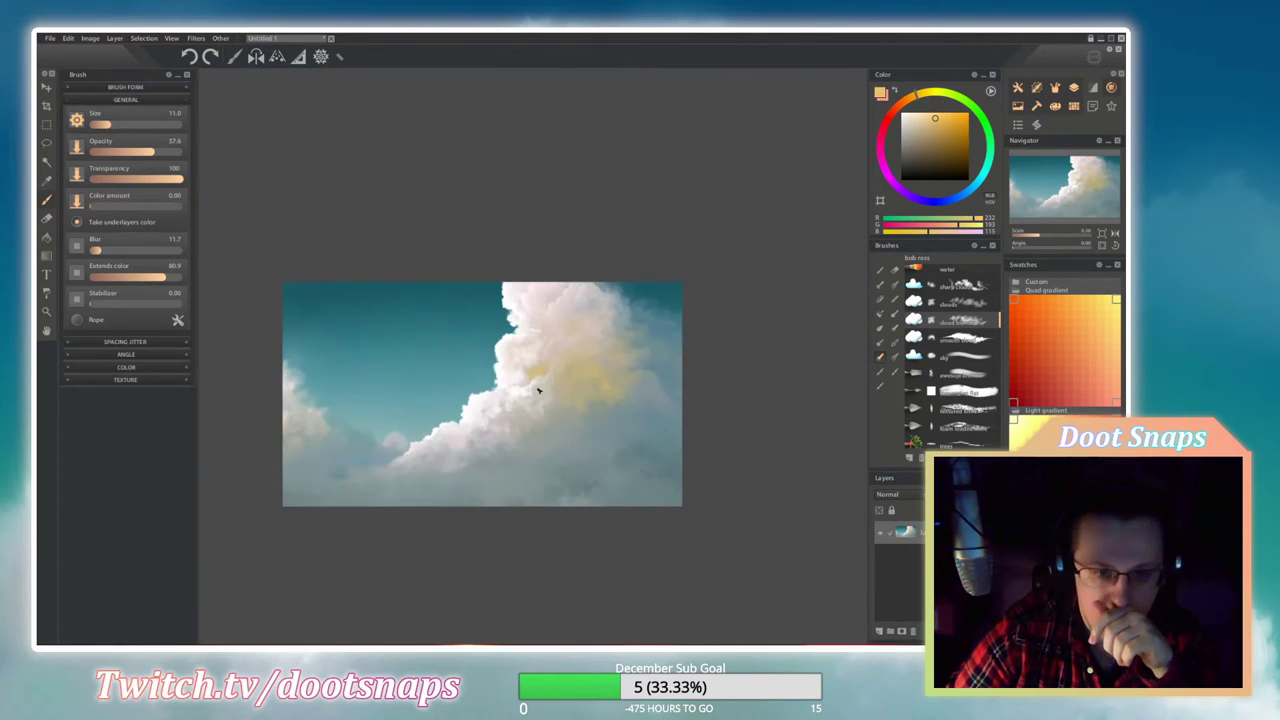
{"action": "scroll", "coordinate": [548, 390], "scroll_direction": "up", "scroll_amount": 2}
{"action": "scroll", "coordinate": [620, 380], "scroll_direction": "down", "scroll_amount": 1}
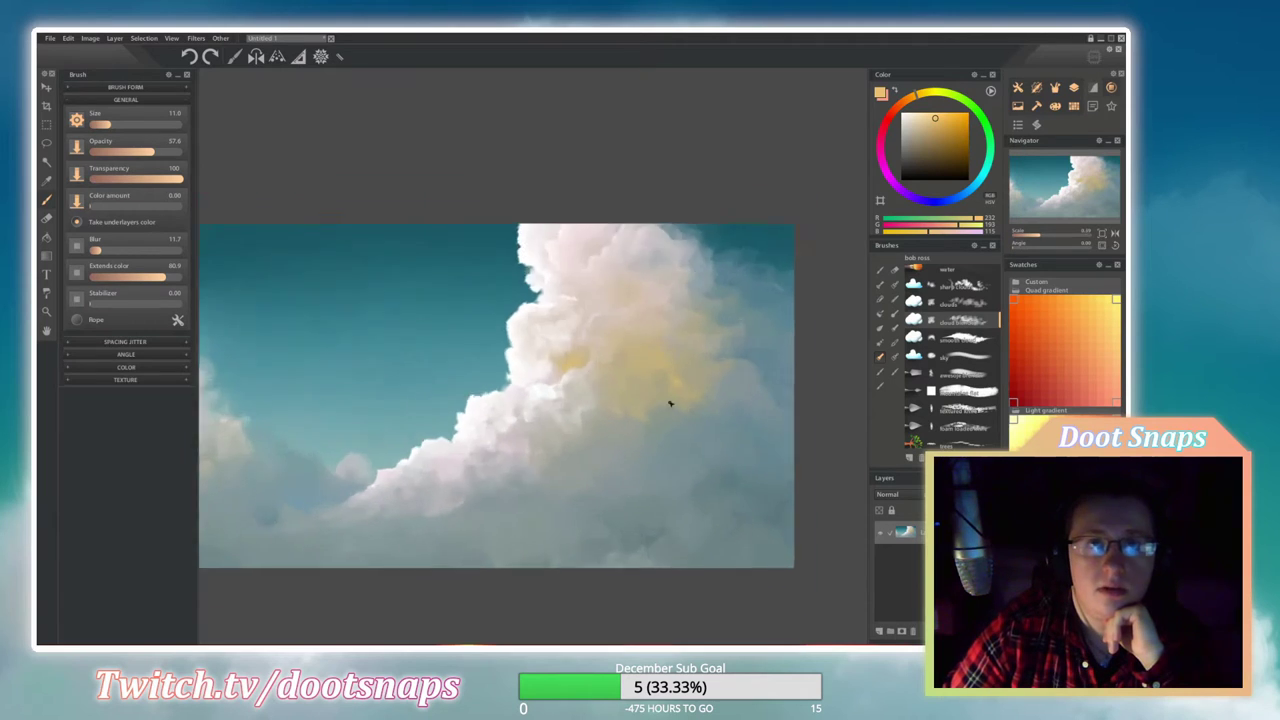
Paint a pale pink puffy rim with the size 12.9 cloud brush above the yellow area of the large cloud.
{"action": "scroll", "coordinate": [569, 363], "scroll_direction": "up", "scroll_amount": 5}
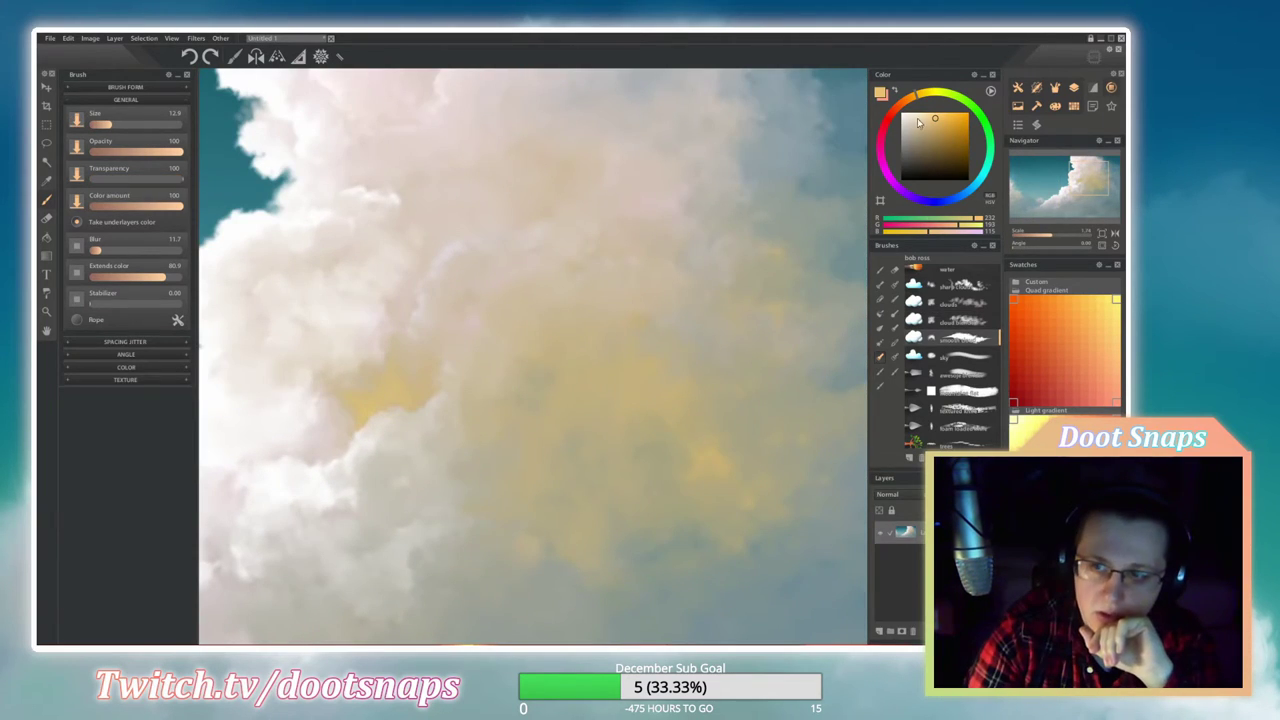
{"action": "left_click", "coordinate": [960, 337]}
{"action": "left_click", "coordinate": [912, 126]}
{"action": "left_click", "coordinate": [910, 124]}
{"action": "scroll", "coordinate": [570, 268], "scroll_direction": "up", "scroll_amount": 2}
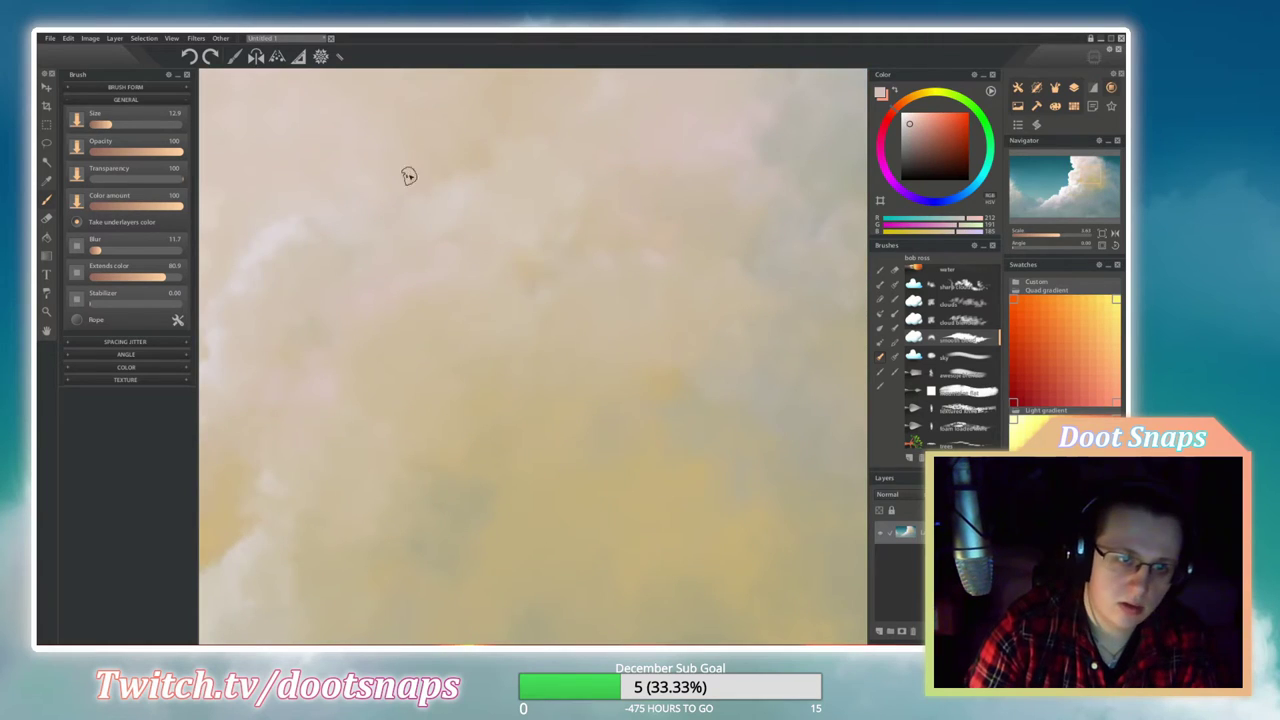
{"action": "left_click", "coordinate": [557, 283], "text": "alt"}
{"action": "left_click_drag", "start_coordinate": [562, 232], "coordinate": [585, 262]}
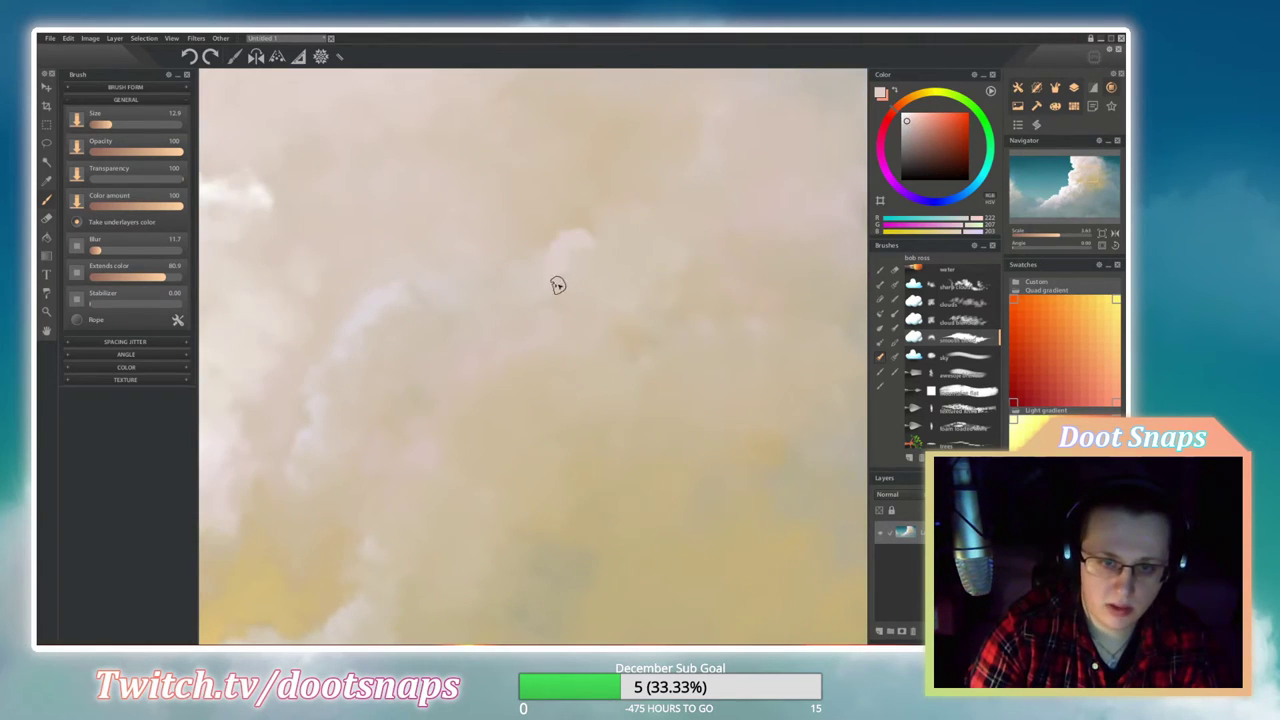
{"action": "left_click_drag", "start_coordinate": [495, 322], "coordinate": [430, 360]}
{"action": "left_click_drag", "start_coordinate": [565, 287], "coordinate": [603, 226]}
Soften the underside of the new pink rim with the blending brush at size 11 and check it against the whole cloud.
{"action": "left_click", "coordinate": [908, 316]}
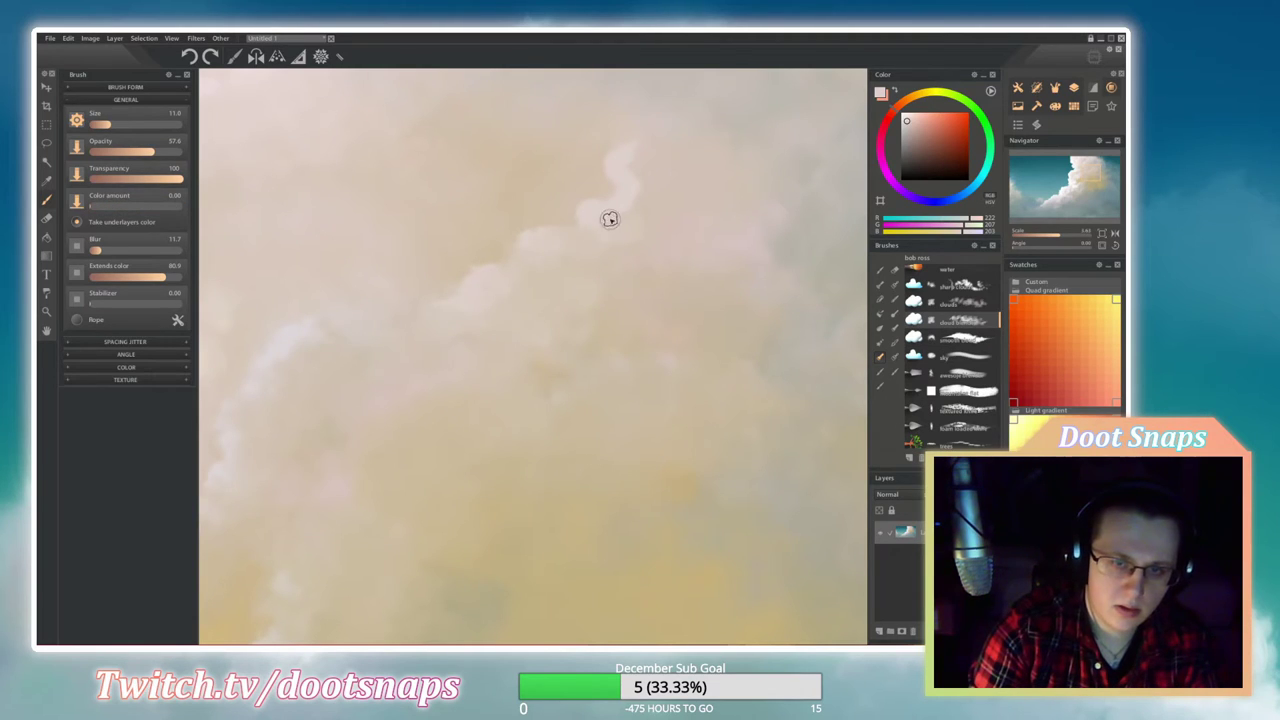
{"action": "left_click_drag", "start_coordinate": [569, 251], "coordinate": [613, 335]}
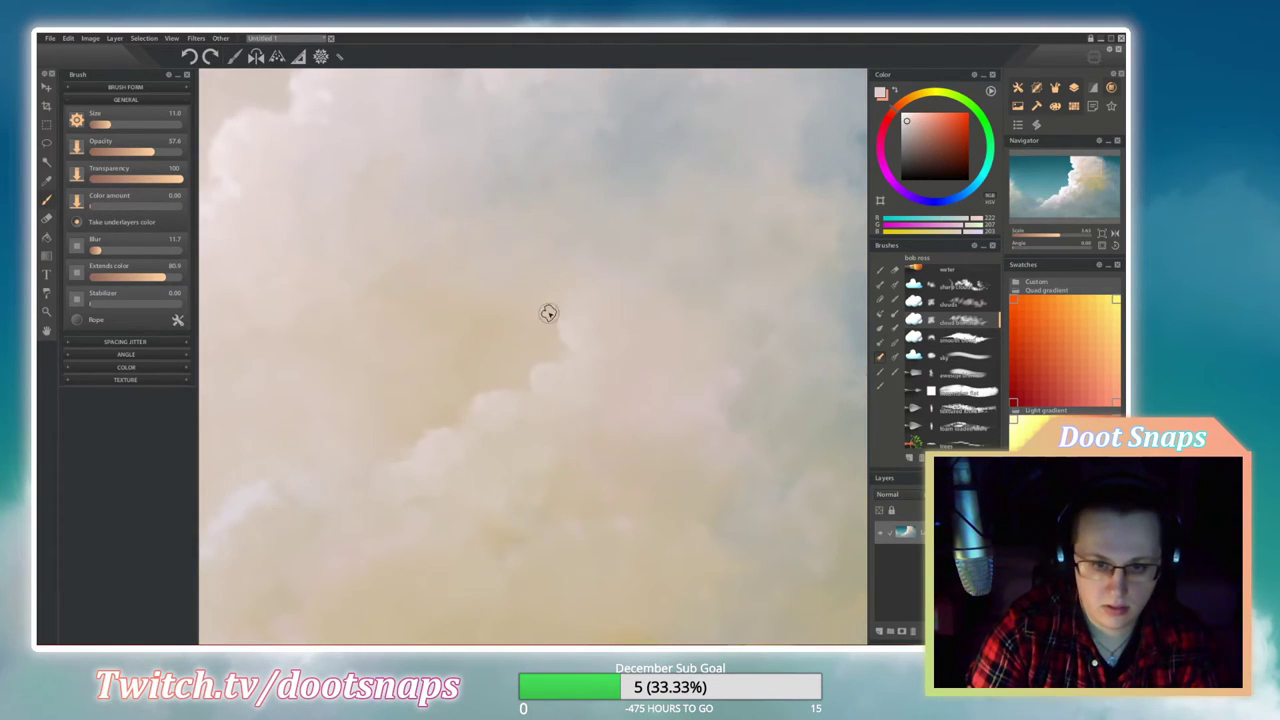
{"action": "scroll", "coordinate": [532, 274], "scroll_direction": "down", "scroll_amount": 4}
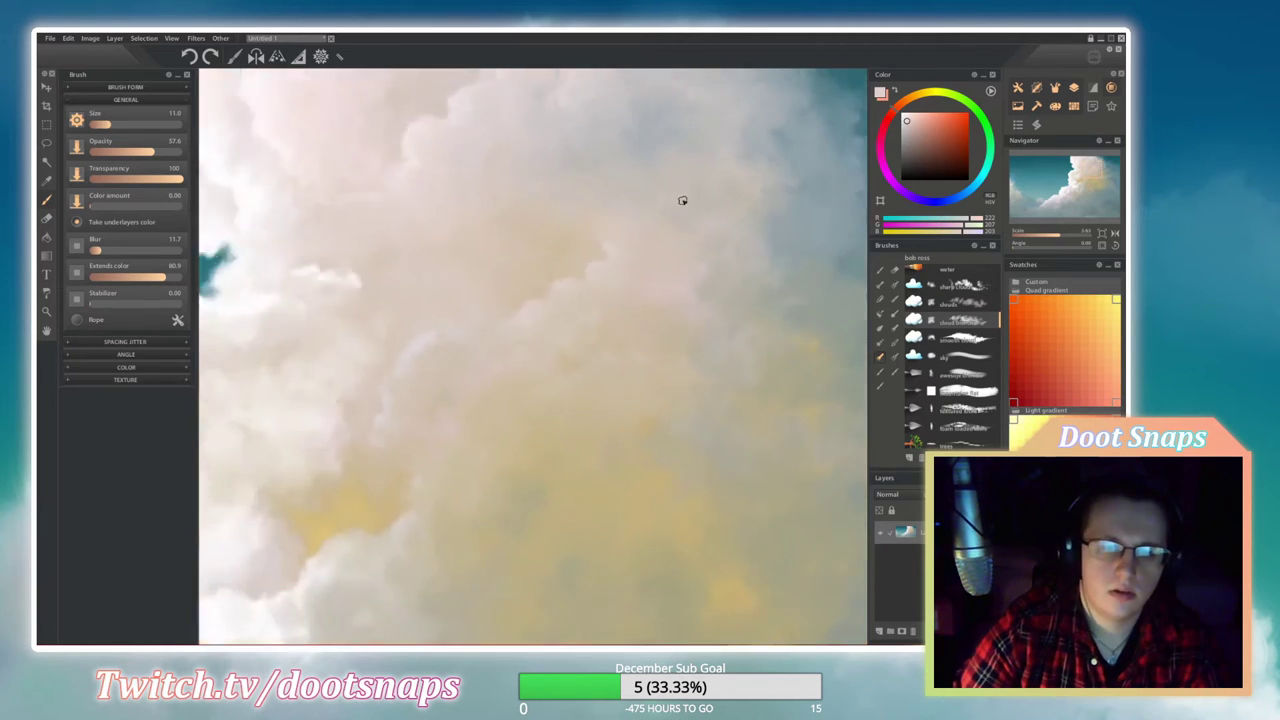
{"action": "scroll", "coordinate": [571, 311], "scroll_direction": "up", "scroll_amount": 4}
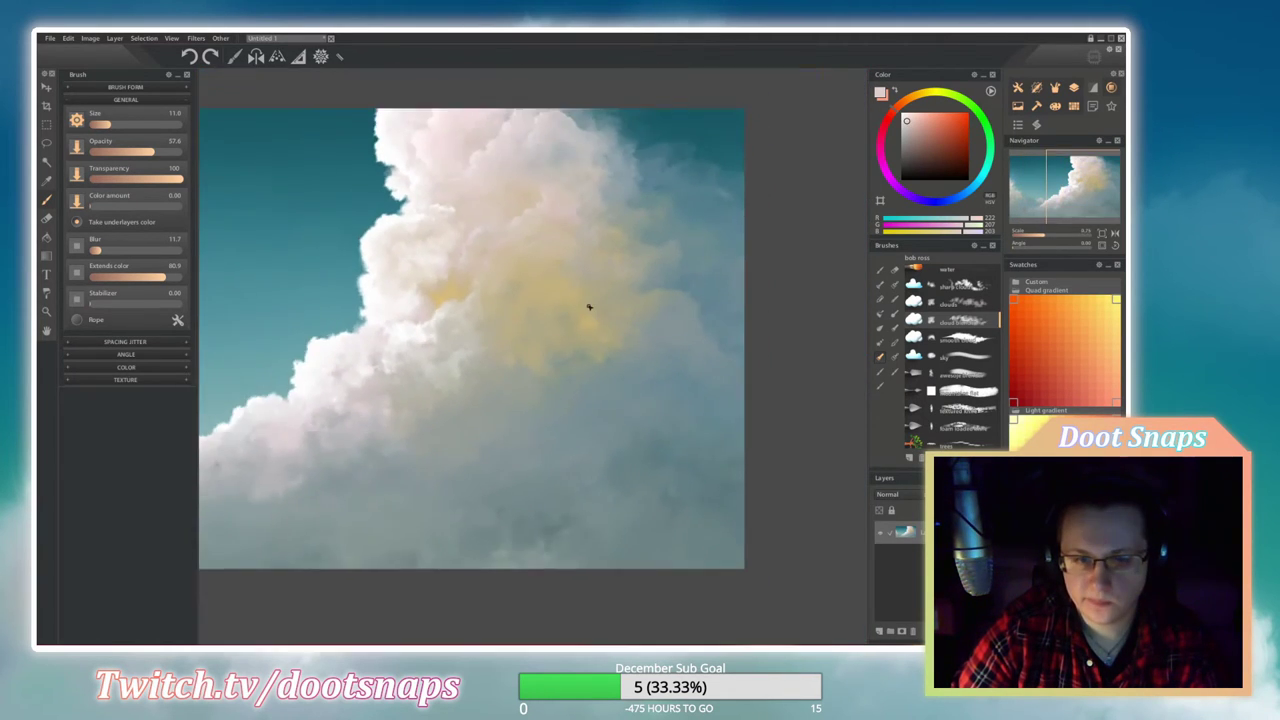
{"action": "scroll", "coordinate": [600, 291], "scroll_direction": "down", "scroll_amount": 2}
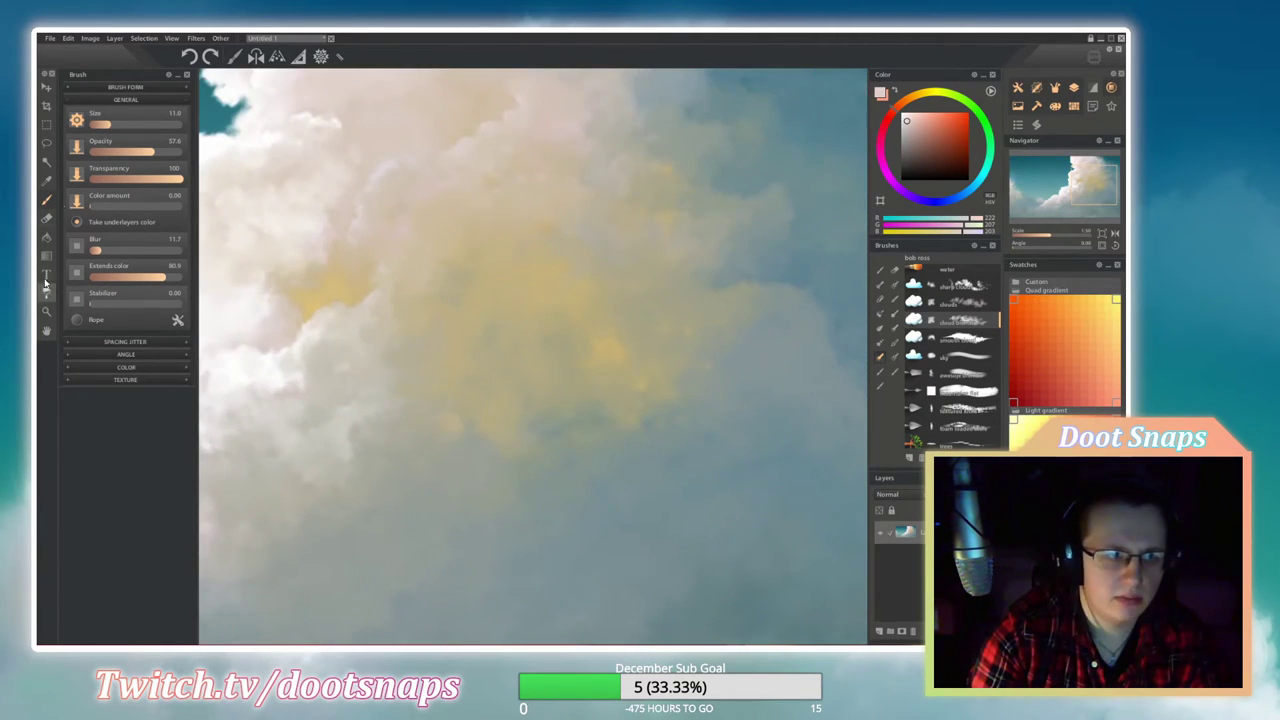
Paint muted olive-grey shadow touches around the bright spot in the yellow area and blend them at size 21.4.
{"action": "left_click", "coordinate": [850, 286], "text": "alt"}
{"action": "left_click", "coordinate": [944, 335]}
{"action": "key", "text": "ctrl+z"}
{"action": "left_click", "coordinate": [944, 318]}
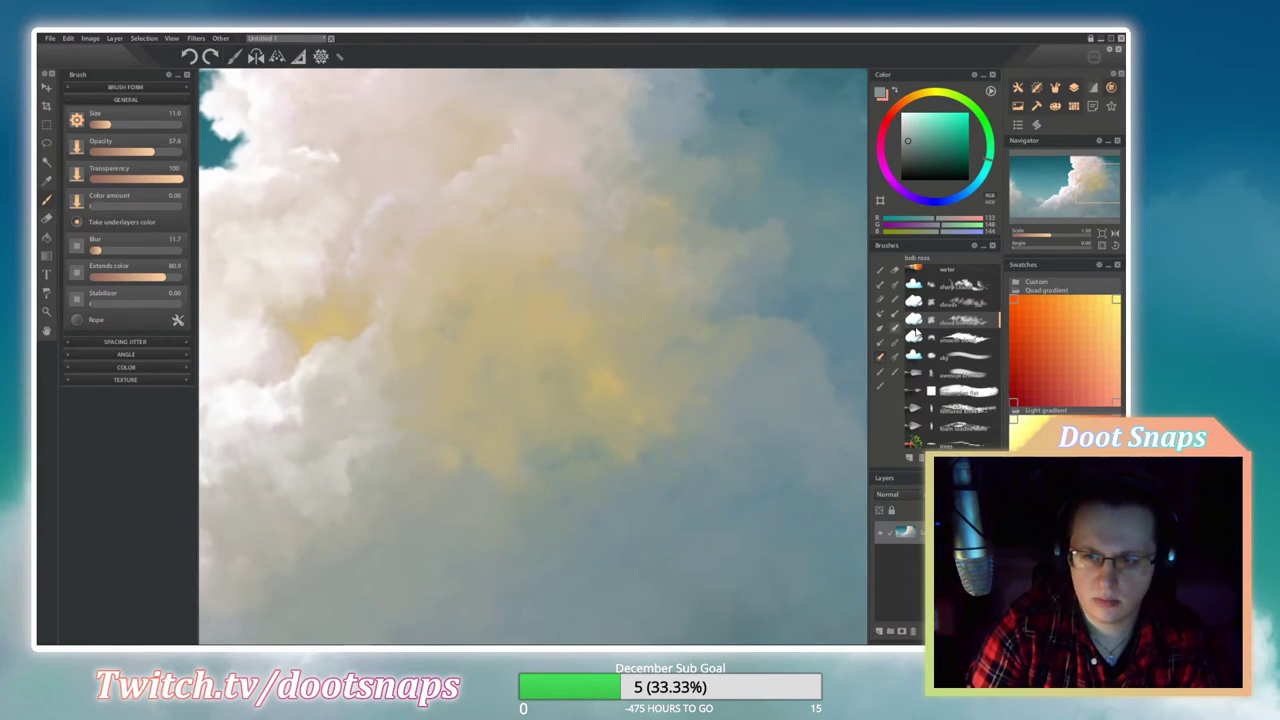
{"action": "left_click", "coordinate": [944, 337]}
{"action": "left_click", "coordinate": [583, 343], "text": "alt"}
{"action": "key", "text": "1"}
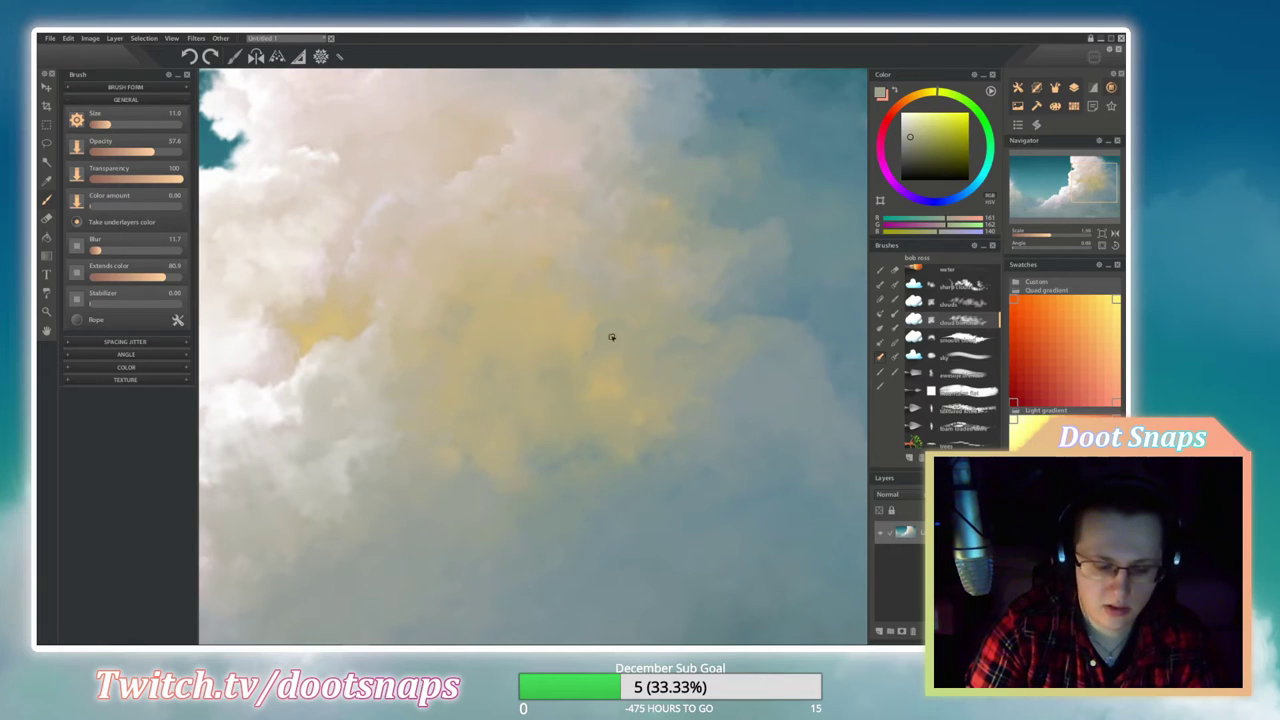
{"action": "key", "text": "bracketleft"}
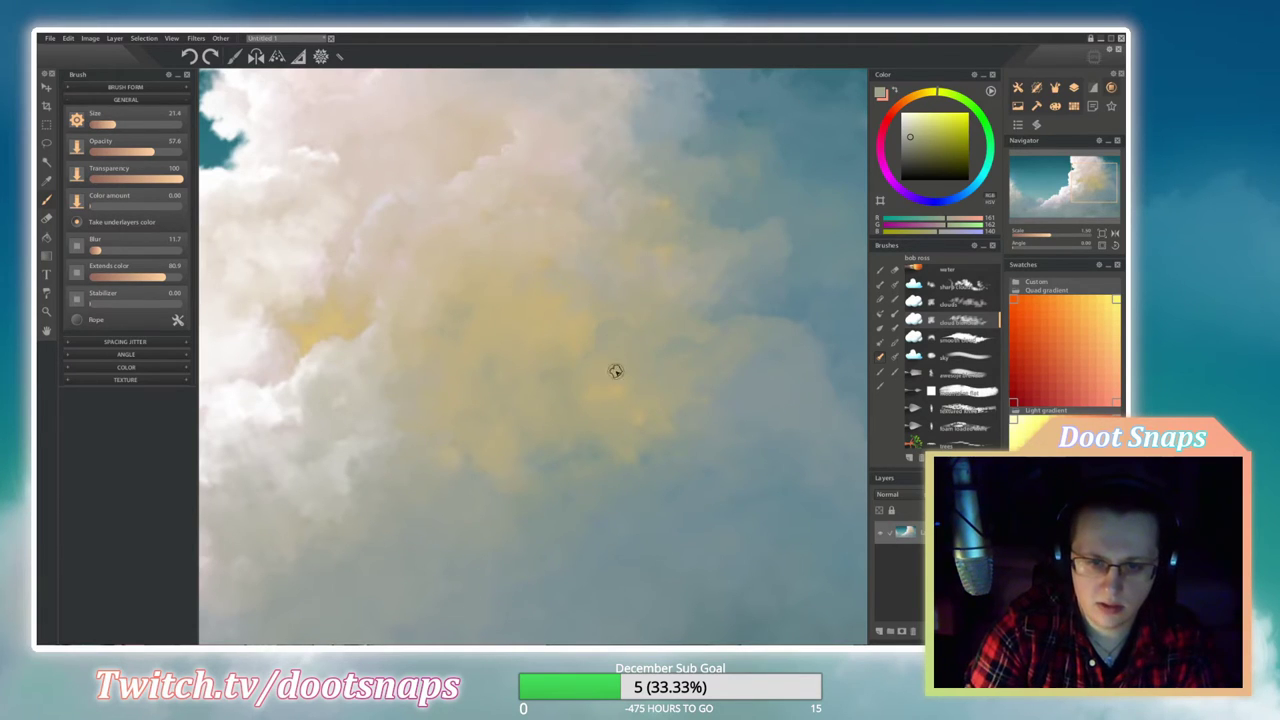
{"action": "scroll", "coordinate": [600, 395], "scroll_direction": "up", "scroll_amount": 2}
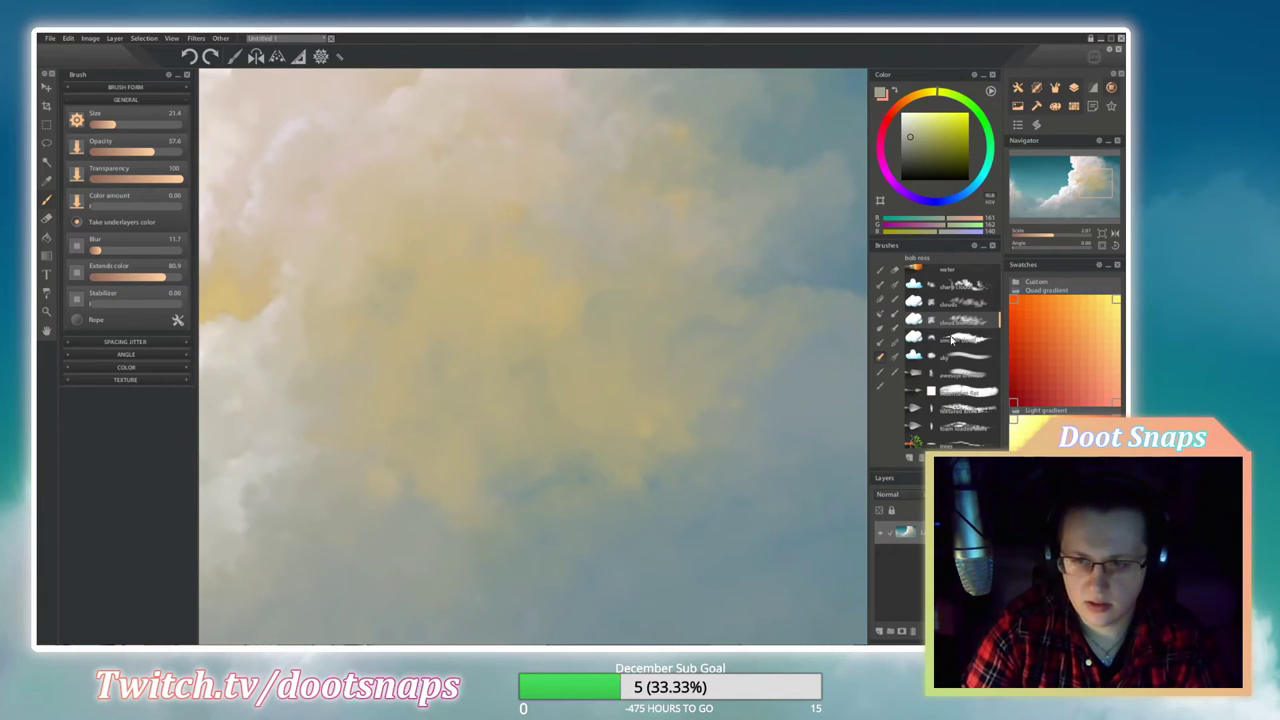
Paint olive-grey puff shadows across the middle and lower yellow area and blend them at sizes 14 and 21.
{"action": "key", "text": "2"}
{"action": "left_click_drag", "start_coordinate": [469, 343], "coordinate": [470, 343]}
{"action": "key", "text": "1"}
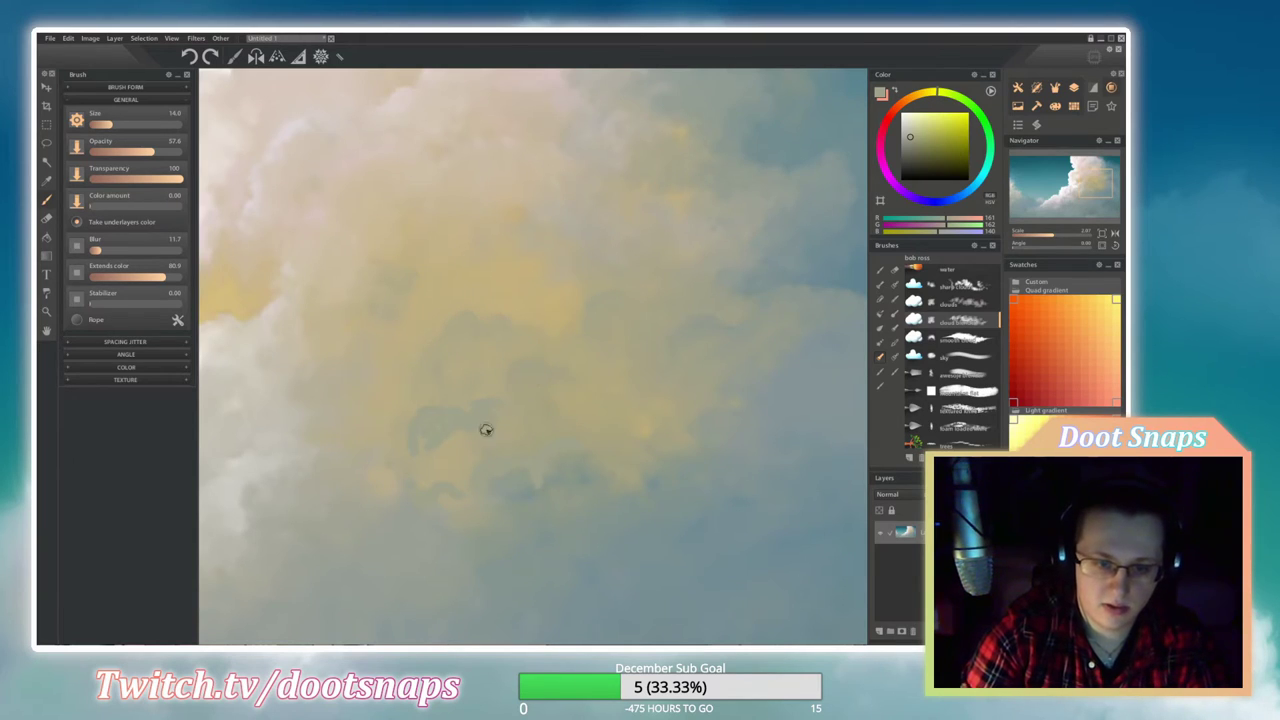
{"action": "left_click_drag", "start_coordinate": [417, 461], "coordinate": [458, 382]}
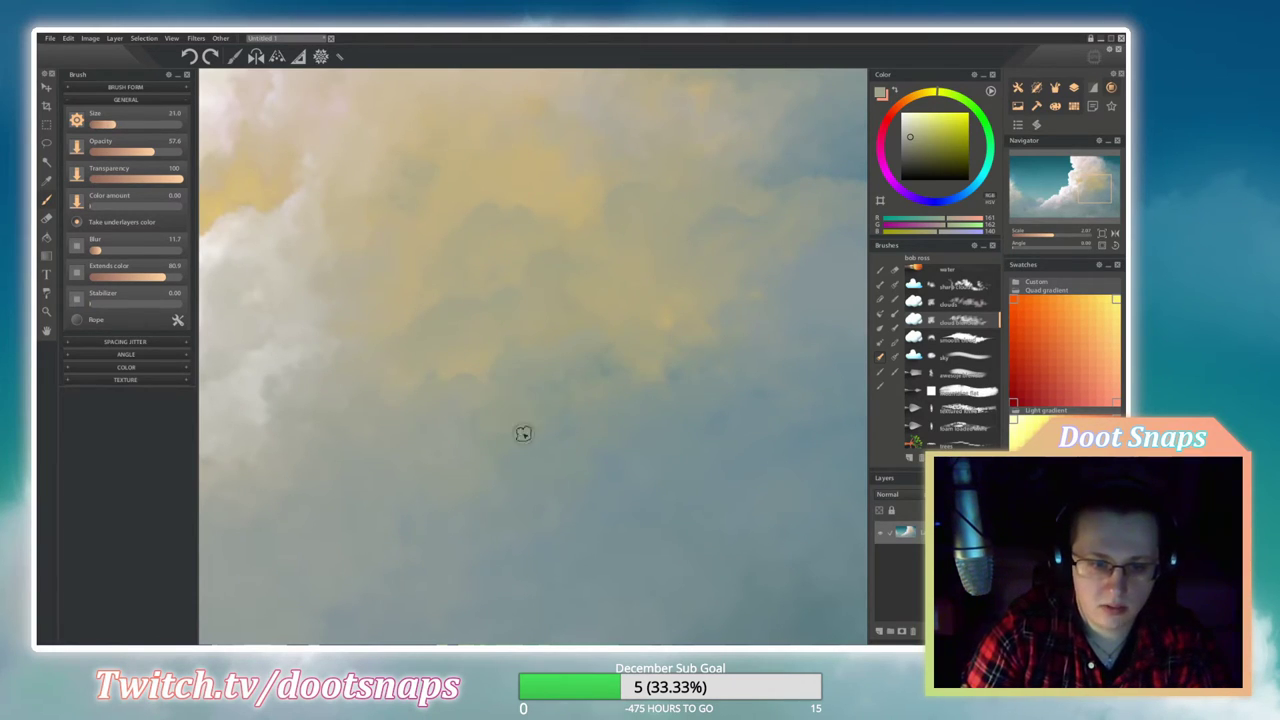
Blend the shaded transition from the white and yellow puffs into the blue-grey lower cloud.
{"action": "scroll", "coordinate": [382, 372], "scroll_direction": "down", "scroll_amount": 5}
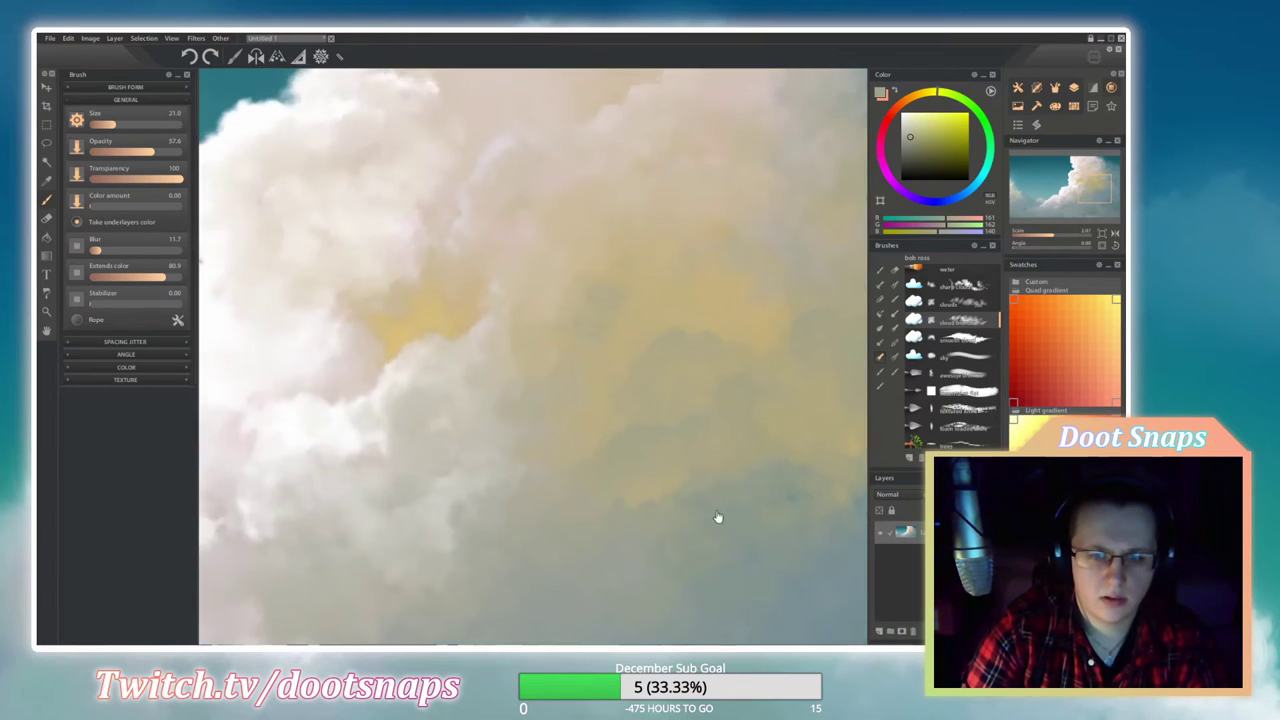
{"action": "scroll", "coordinate": [515, 356], "scroll_direction": "up", "scroll_amount": 5}
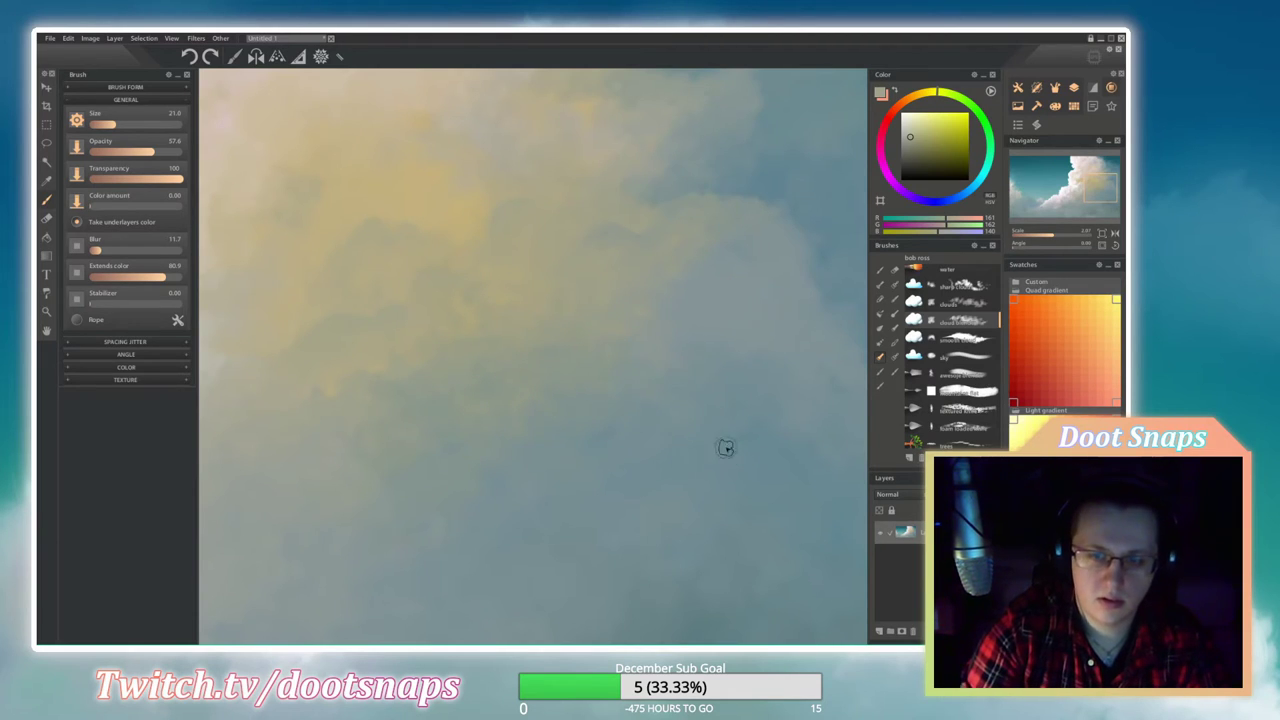
{"action": "scroll", "coordinate": [725, 447], "scroll_direction": "down", "scroll_amount": 2}
{"action": "scroll", "coordinate": [612, 393], "scroll_direction": "up", "scroll_amount": 2}
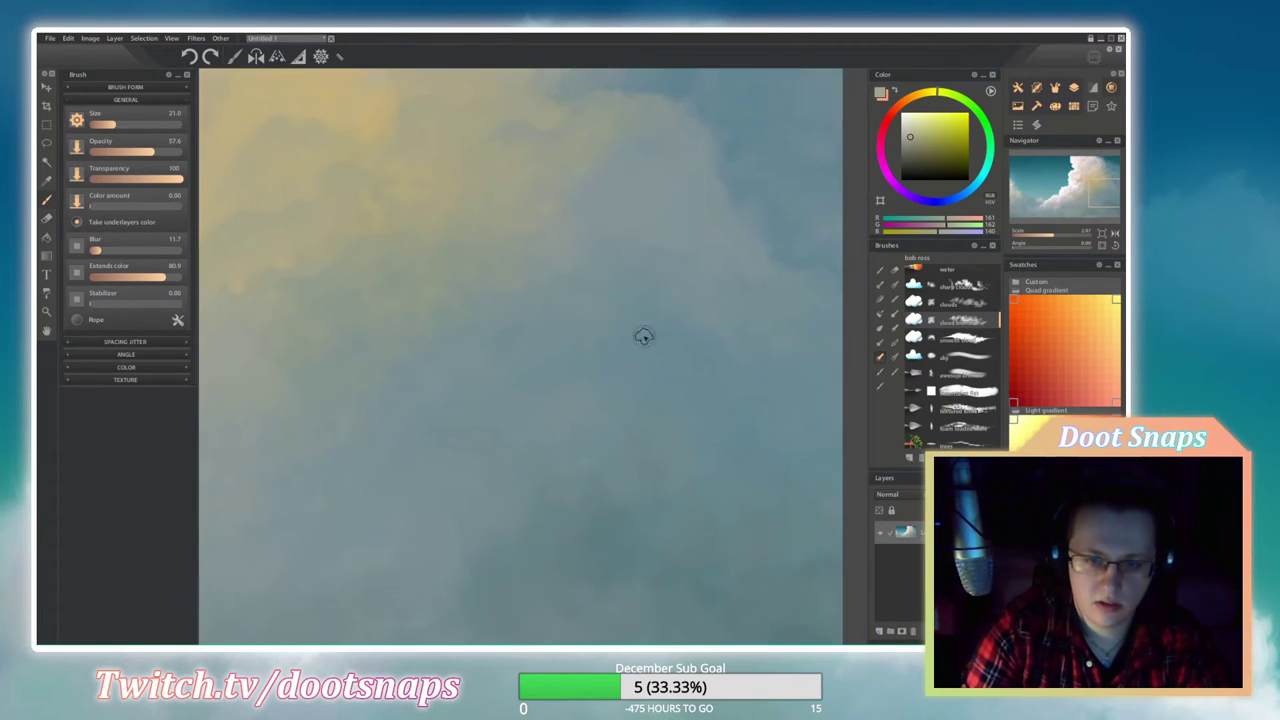
{"action": "scroll", "coordinate": [711, 374], "scroll_direction": "down", "scroll_amount": 3}
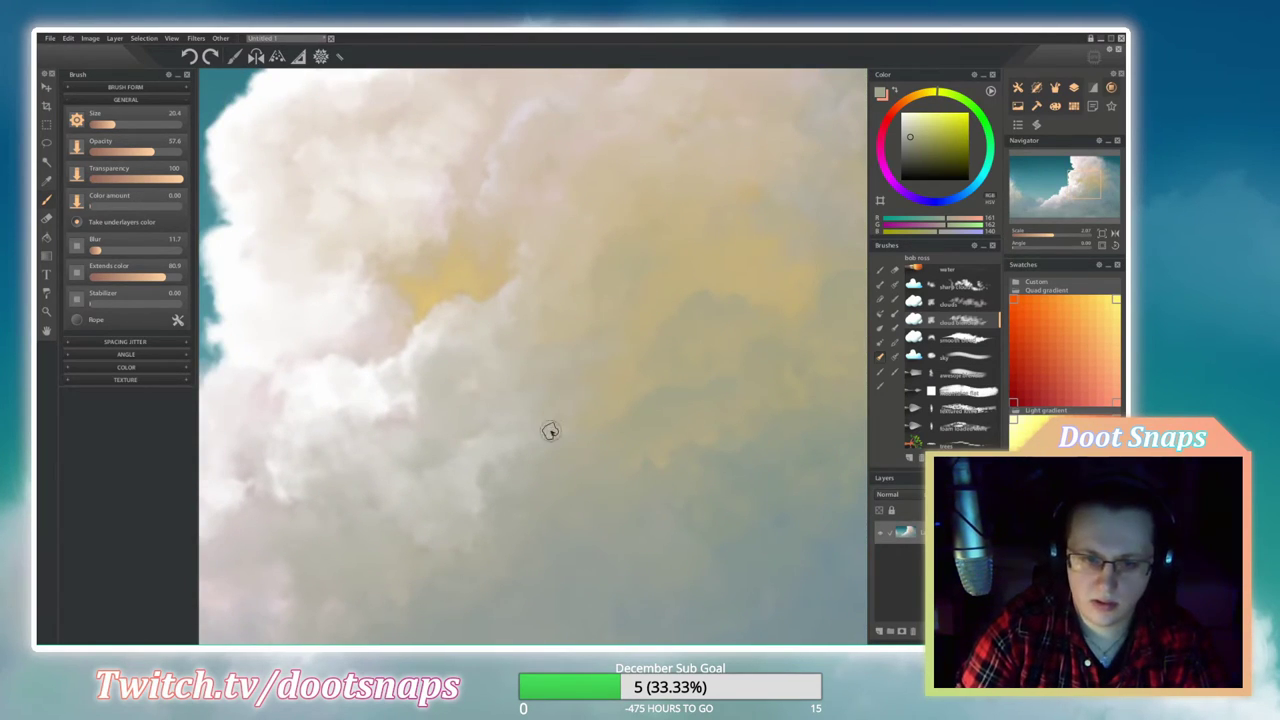
{"action": "left_click_drag", "start_coordinate": [491, 497], "coordinate": [388, 356]}
{"action": "left_click_drag", "start_coordinate": [473, 222], "coordinate": [577, 170]}
Darken the lower edge of the cloud base with deeper blue-grey using the clouds brush and blend it at size 84.6.
{"action": "scroll", "coordinate": [652, 391], "scroll_direction": "down", "scroll_amount": 3}
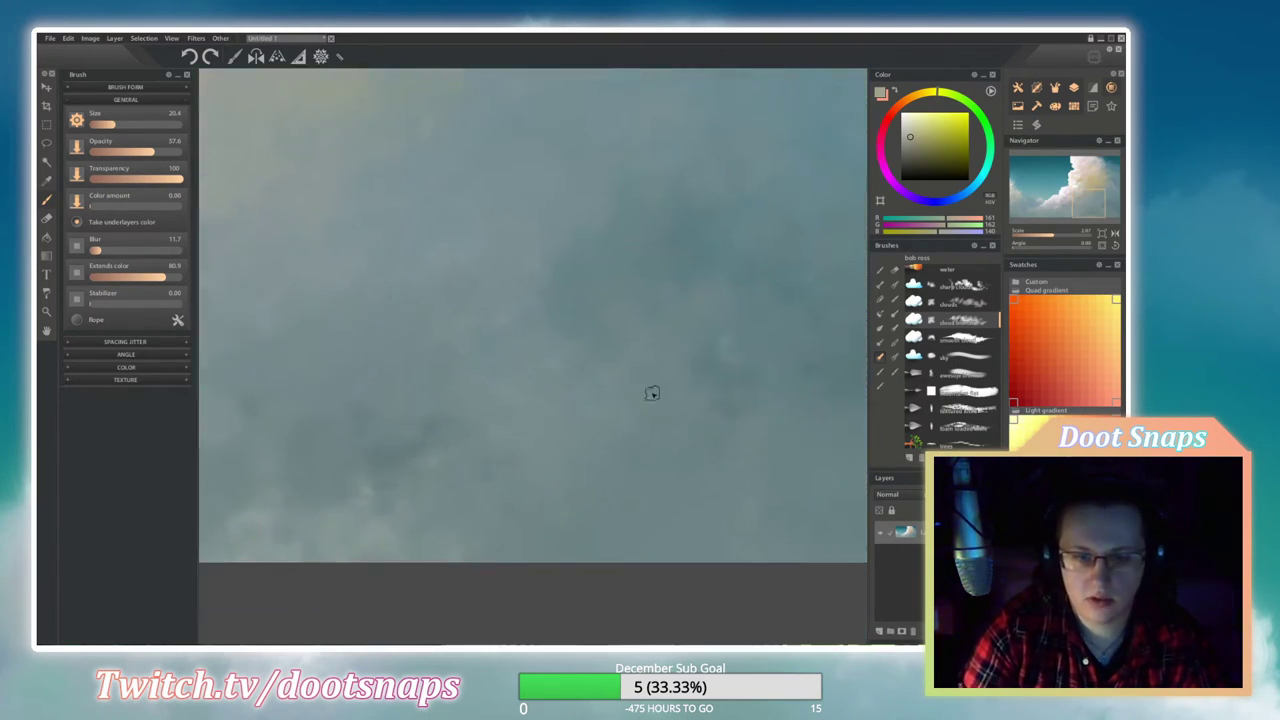
{"action": "key", "text": "Up"}
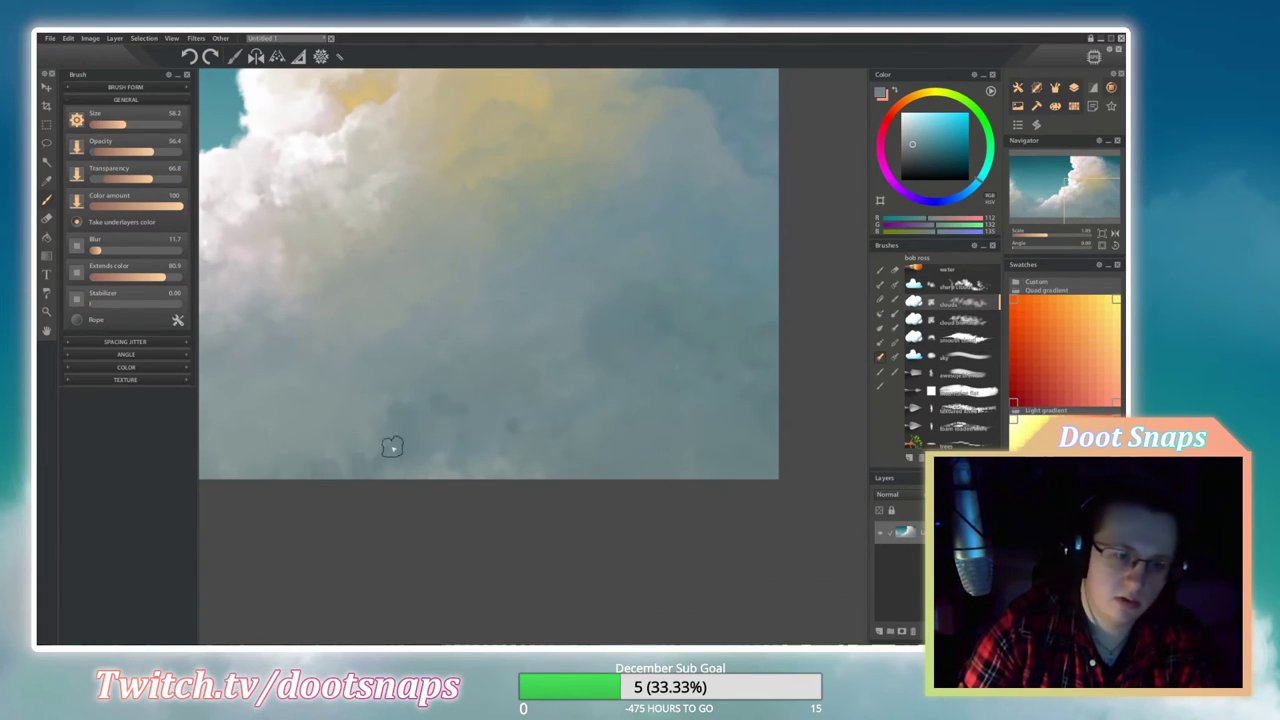
{"action": "scroll", "coordinate": [691, 449], "scroll_direction": "up", "scroll_amount": 2}
{"action": "scroll", "coordinate": [657, 457], "scroll_direction": "down", "scroll_amount": 2}
{"action": "mouse_move", "coordinate": [665, 491]}
{"action": "left_mouse_down"}
{"action": "mouse_move", "coordinate": [711, 460]}
{"action": "mouse_move", "coordinate": [580, 486]}
{"action": "mouse_move", "coordinate": [709, 414]}
{"action": "mouse_move", "coordinate": [560, 471]}
{"action": "mouse_move", "coordinate": [629, 477]}
{"action": "mouse_move", "coordinate": [749, 429]}
{"action": "mouse_move", "coordinate": [611, 461]}
{"action": "mouse_move", "coordinate": [624, 478]}
{"action": "left_mouse_up"}
{"action": "left_click", "coordinate": [624, 482], "text": "alt"}
{"action": "mouse_move", "coordinate": [551, 500]}
{"action": "left_mouse_down"}
{"action": "mouse_move", "coordinate": [766, 457]}
{"action": "mouse_move", "coordinate": [643, 491]}
{"action": "left_mouse_up"}
{"action": "key", "text": "2"}
{"action": "left_click_drag", "start_coordinate": [757, 434], "coordinate": [676, 462]}
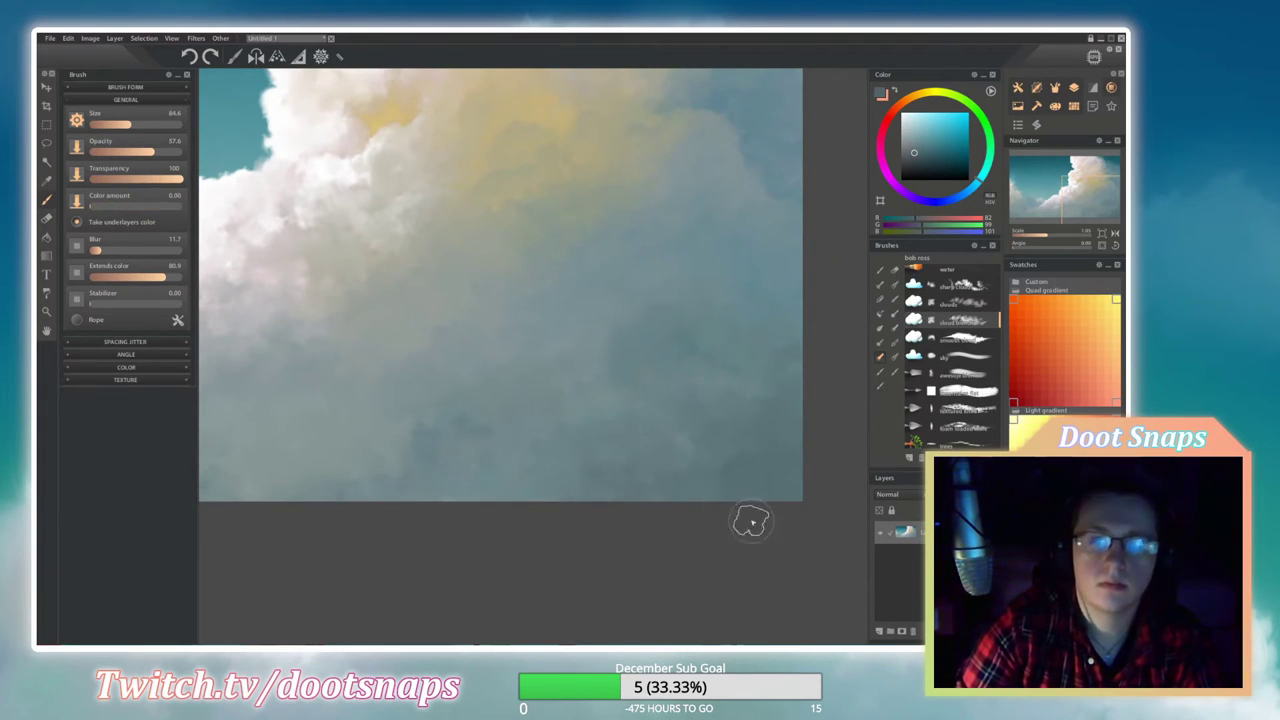
{"action": "scroll", "coordinate": [677, 526], "scroll_direction": "up", "scroll_amount": 2}
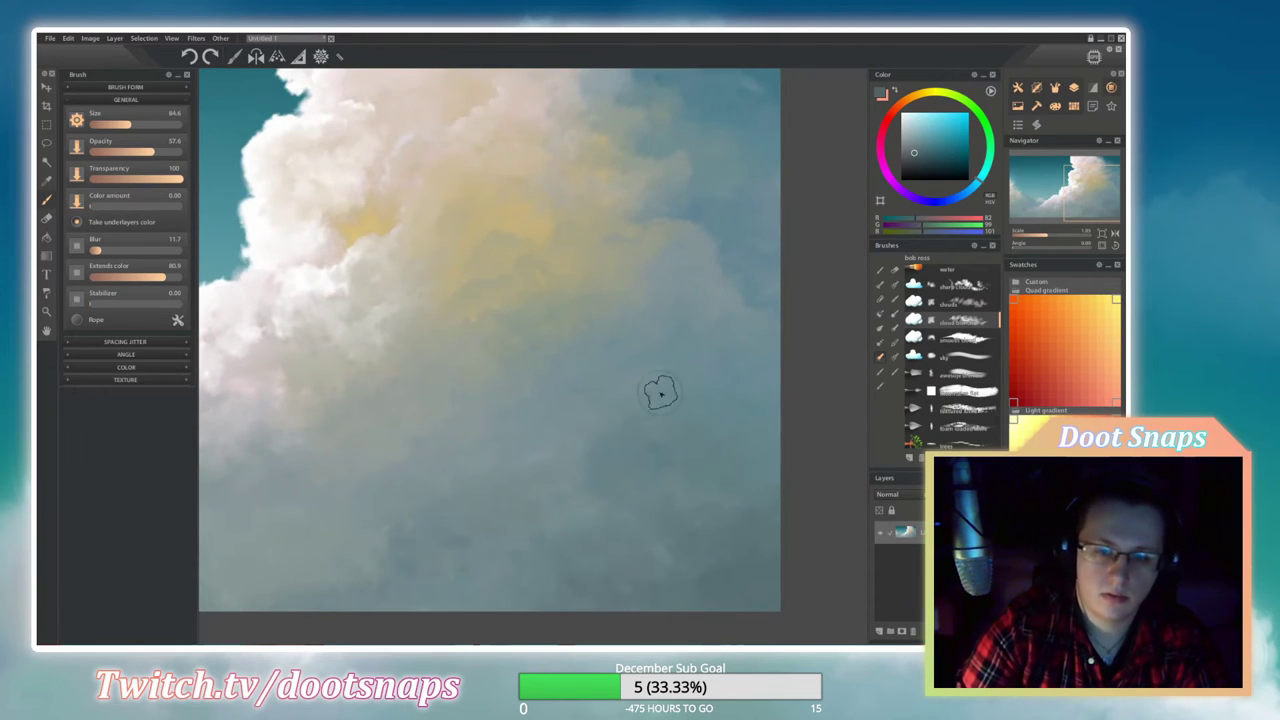
Glaze the large cloud's shadow side with dark blue-grey using a large soft brush at 23.9 opacity and check the whole painting.
{"action": "key", "text": "1"}
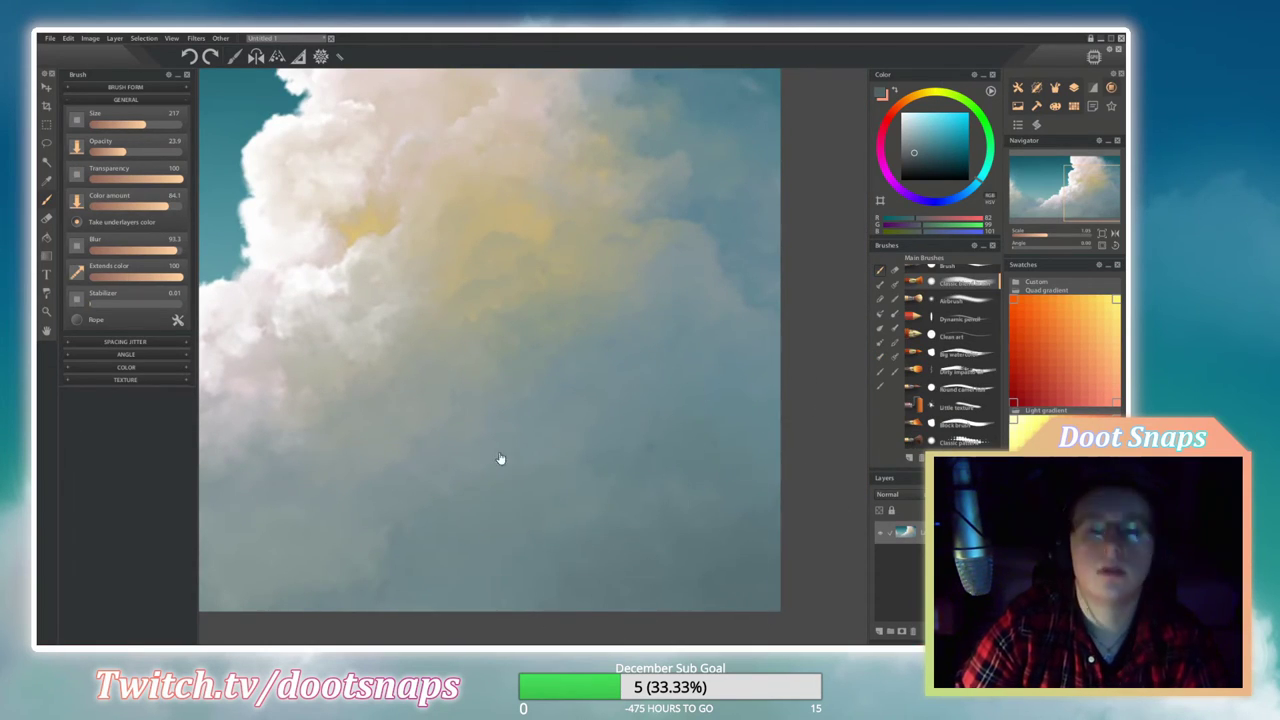
{"action": "scroll", "coordinate": [520, 470], "scroll_direction": "down", "scroll_amount": 3}
{"action": "scroll", "coordinate": [550, 485], "scroll_direction": "up", "scroll_amount": 4}
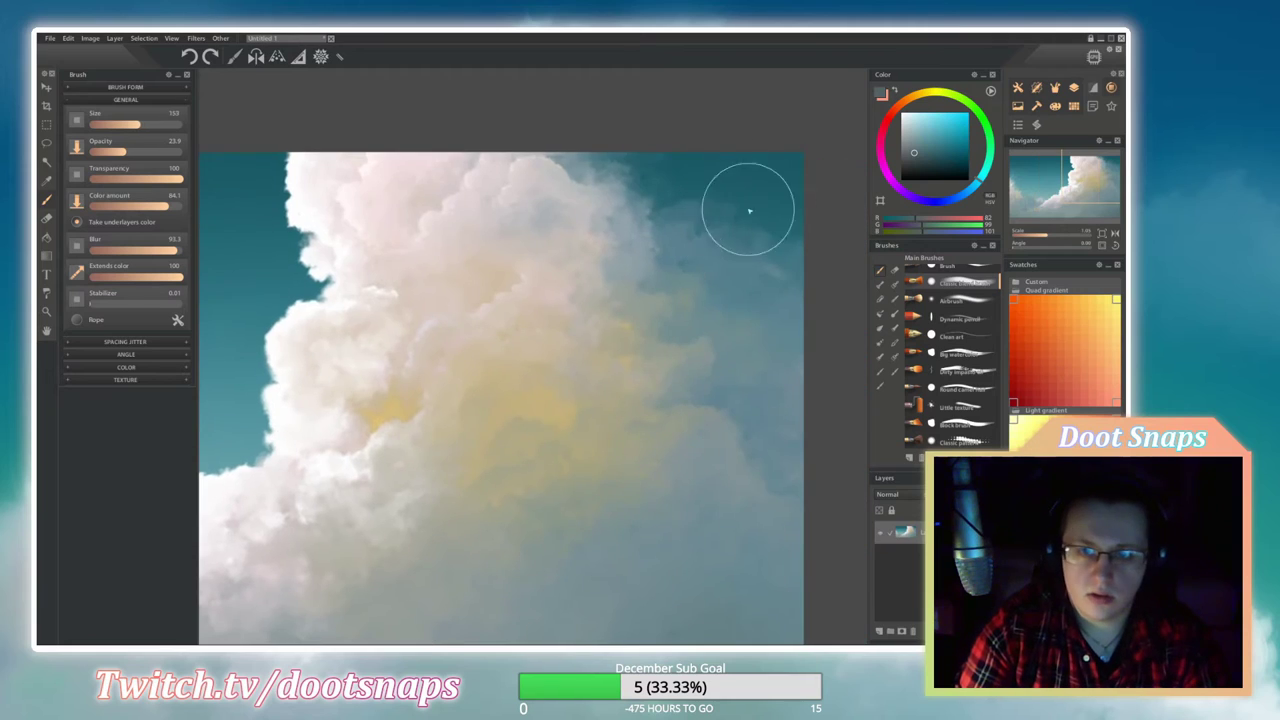
{"action": "mouse_move", "coordinate": [632, 274]}
{"action": "left_mouse_down"}
{"action": "mouse_move", "coordinate": [529, 209]}
{"action": "mouse_move", "coordinate": [506, 409]}
{"action": "mouse_move", "coordinate": [291, 531]}
{"action": "mouse_move", "coordinate": [369, 421]}
{"action": "mouse_move", "coordinate": [337, 394]}
{"action": "mouse_move", "coordinate": [514, 428]}
{"action": "mouse_move", "coordinate": [423, 457]}
{"action": "mouse_move", "coordinate": [572, 481]}
{"action": "mouse_move", "coordinate": [383, 477]}
{"action": "left_mouse_up"}
{"action": "scroll", "coordinate": [551, 394], "scroll_direction": "down", "scroll_amount": 3}
{"action": "scroll", "coordinate": [477, 343], "scroll_direction": "up", "scroll_amount": 1}
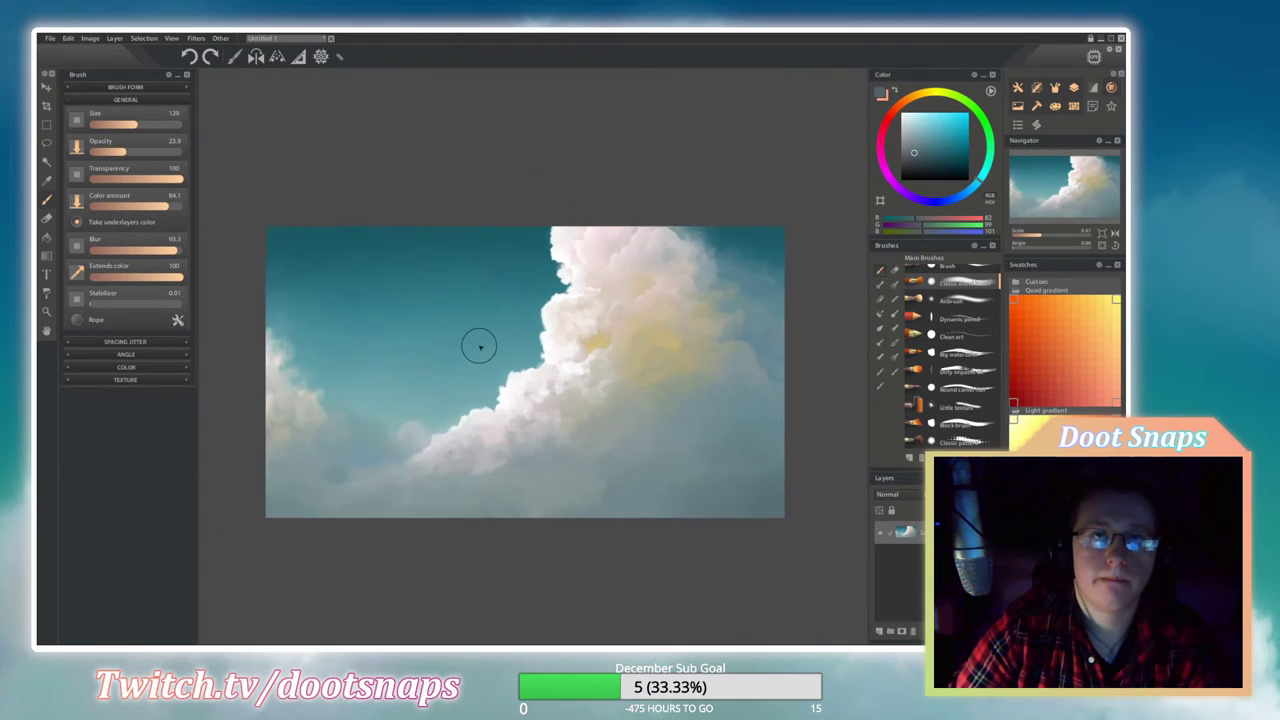
{"action": "scroll", "coordinate": [468, 435], "scroll_direction": "down", "scroll_amount": 1}
{"action": "scroll", "coordinate": [468, 435], "scroll_direction": "up", "scroll_amount": 1}
{"action": "scroll", "coordinate": [551, 406], "scroll_direction": "down", "scroll_amount": 1}
{"action": "scroll", "coordinate": [523, 408], "scroll_direction": "up", "scroll_amount": 1}
{"action": "scroll", "coordinate": [644, 248], "scroll_direction": "down", "scroll_amount": 1}
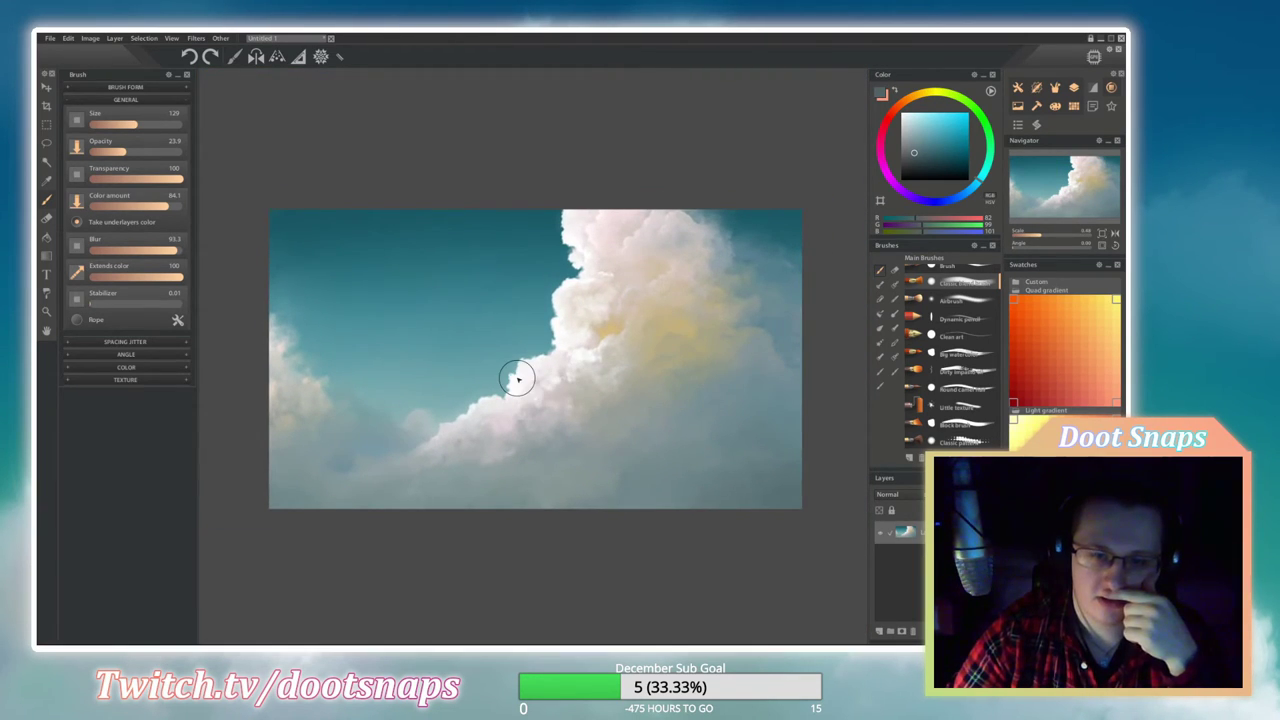
Try cropping the canvas to about 1541 by 1118, trimming its right side, and undo the crop.
{"action": "left_click", "coordinate": [46, 105]}
{"action": "left_click_drag", "start_coordinate": [801, 508], "coordinate": [697, 520]}
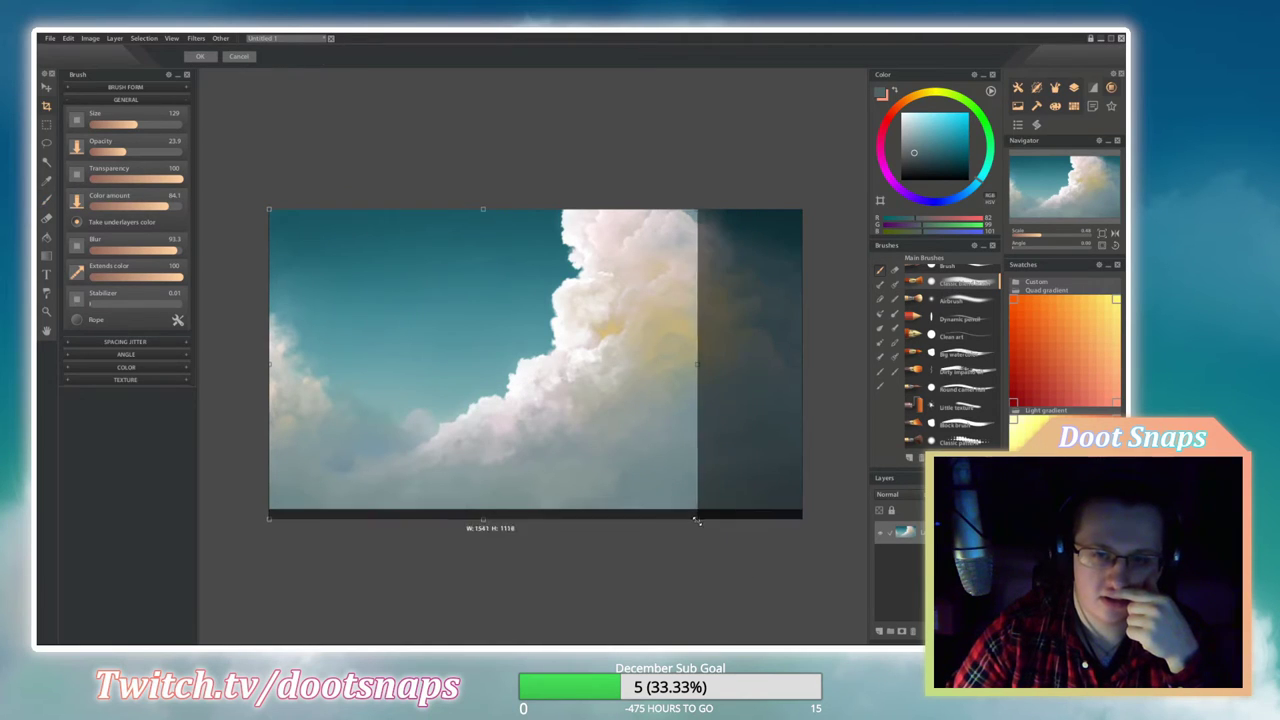
{"action": "key", "text": "Return"}
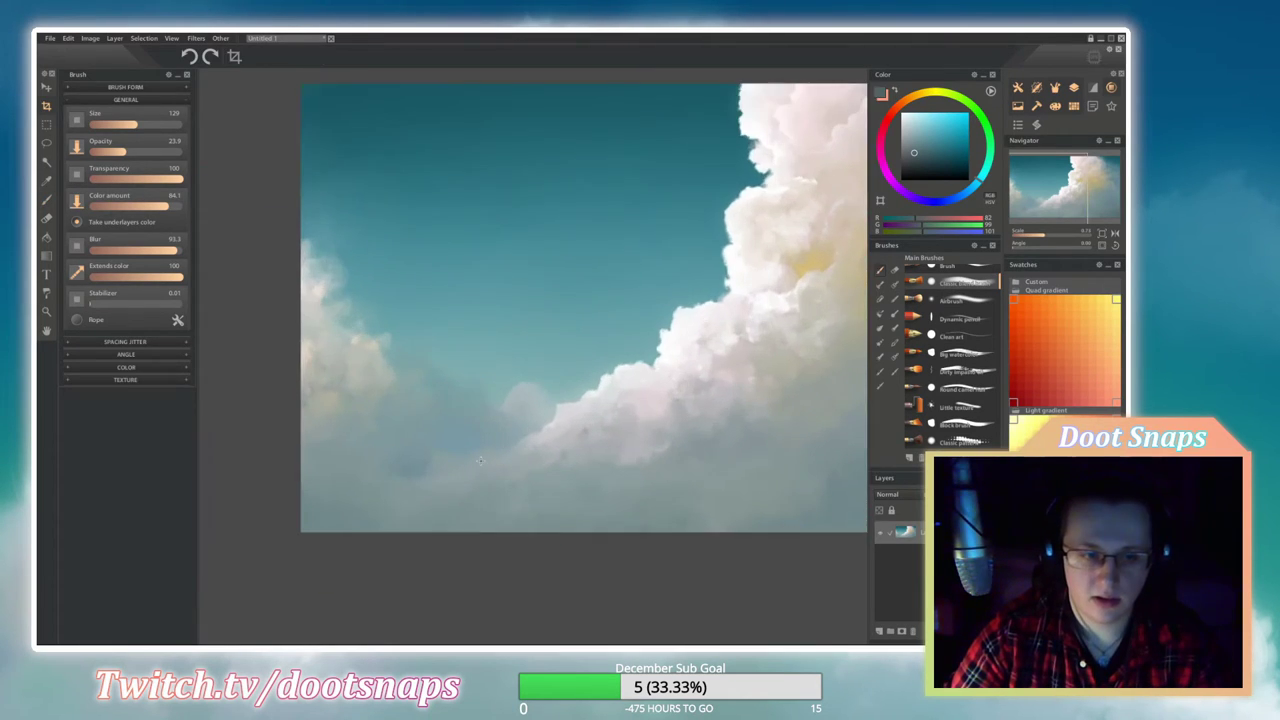
{"action": "key", "text": "ctrl+z"}
Choose the sky brush and examine how the open sky balances the clouds across the whole painting.
{"action": "scroll", "coordinate": [348, 377], "scroll_direction": "up", "scroll_amount": 3}
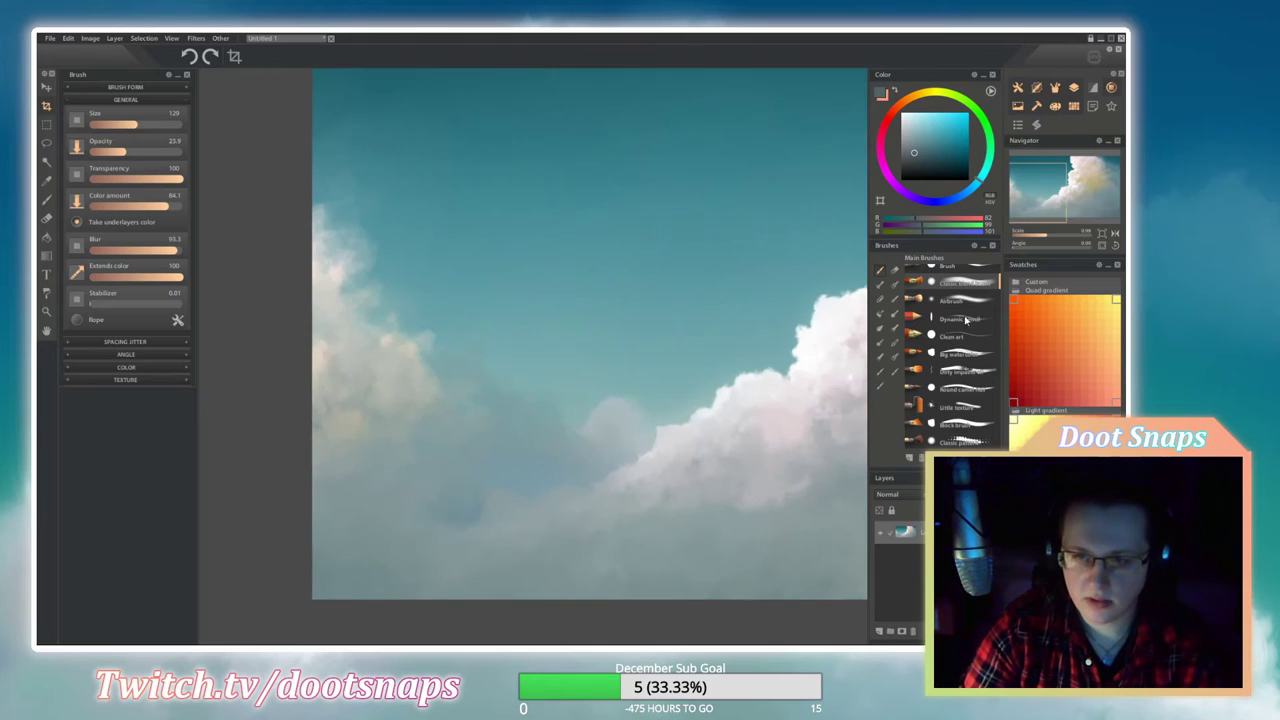
{"action": "scroll", "coordinate": [966, 318], "scroll_direction": "down", "scroll_amount": 5}
{"action": "left_click", "coordinate": [955, 355]}
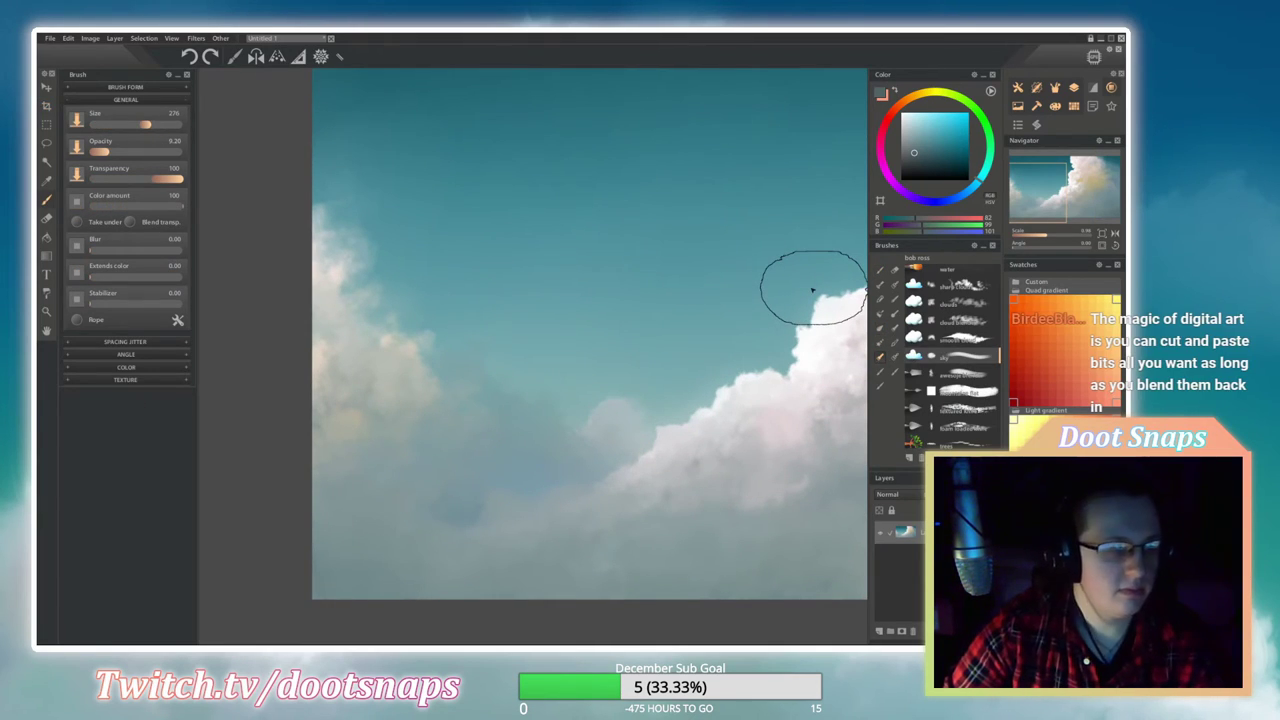
{"action": "scroll", "coordinate": [371, 409], "scroll_direction": "down", "scroll_amount": 3}
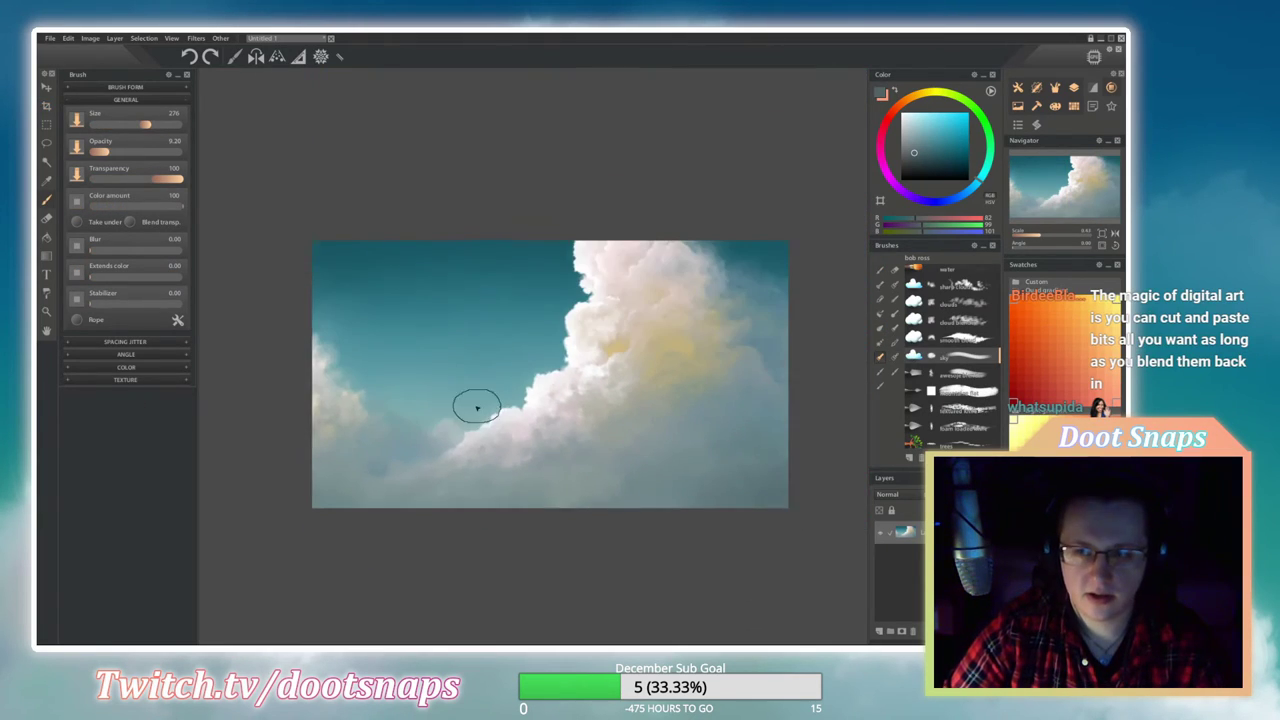
{"action": "scroll", "coordinate": [720, 349], "scroll_direction": "down", "scroll_amount": 1}
{"action": "scroll", "coordinate": [709, 320], "scroll_direction": "up", "scroll_amount": 2}
{"action": "scroll", "coordinate": [789, 309], "scroll_direction": "down", "scroll_amount": 3}
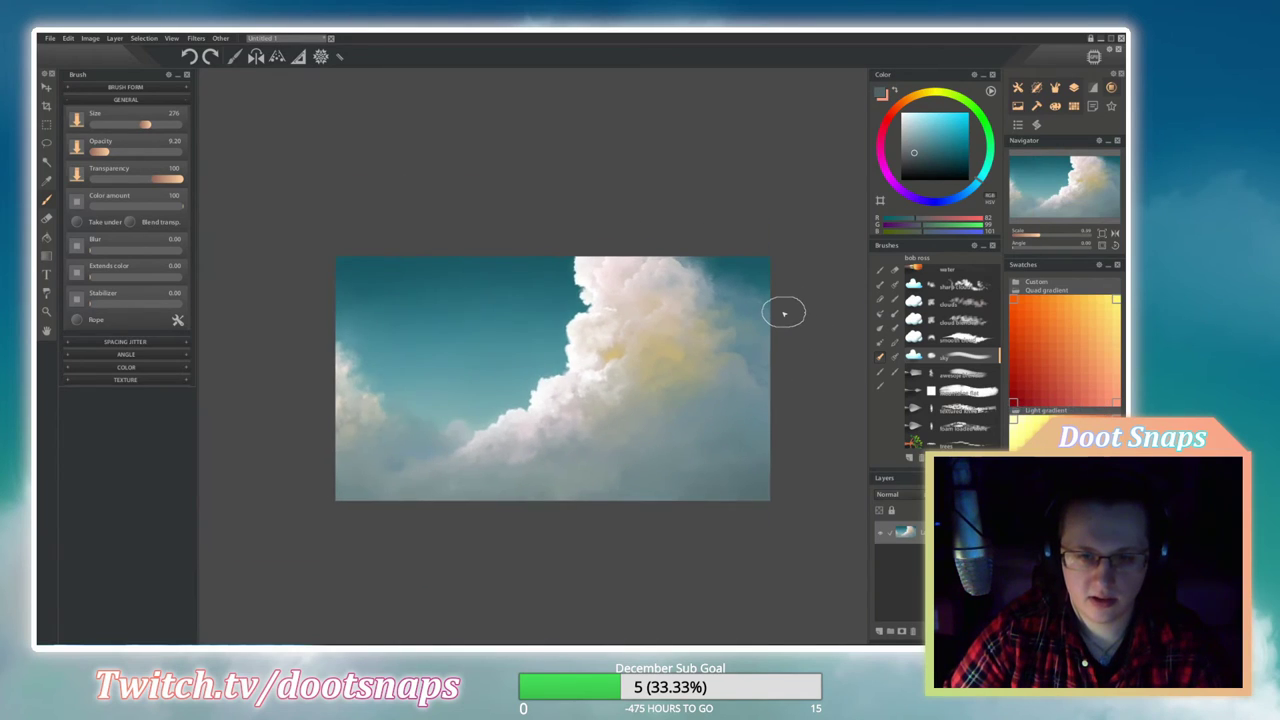
Soften the hazy cloud edge along the painting's right side with the blending brush at sizes 146 and 108.
{"action": "scroll", "coordinate": [586, 337], "scroll_direction": "up", "scroll_amount": 4}
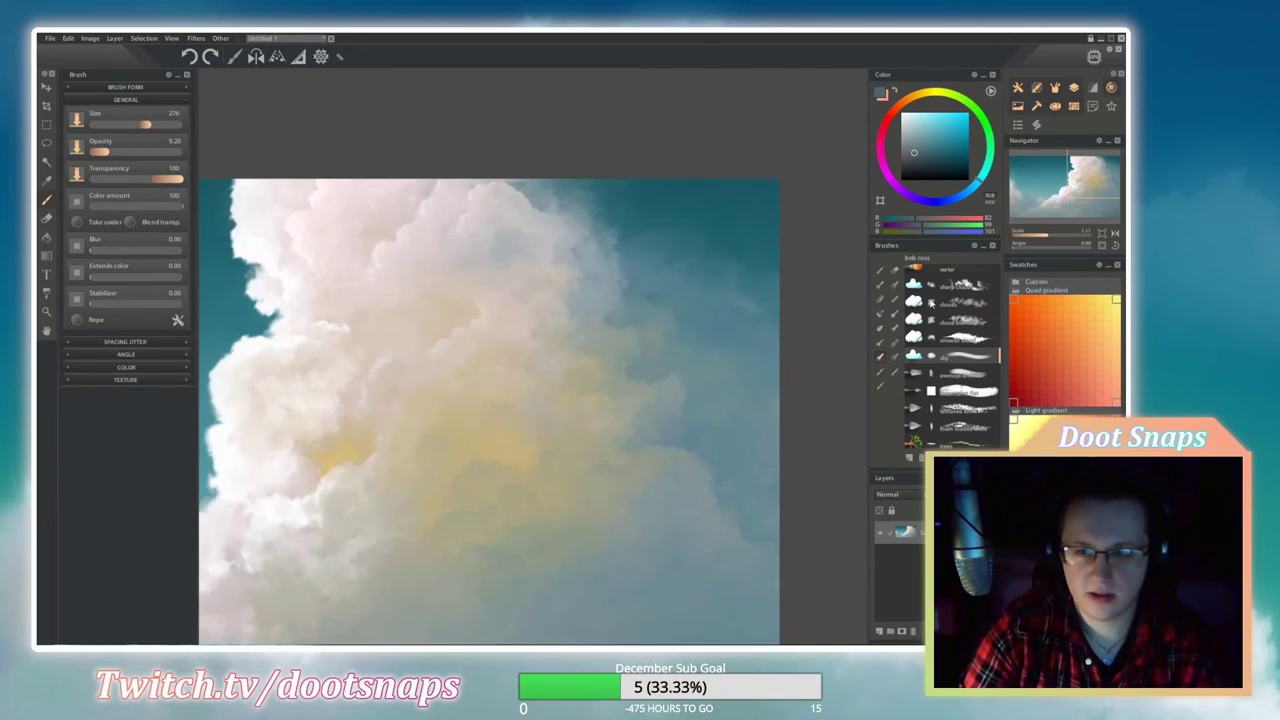
{"action": "left_click", "coordinate": [913, 320]}
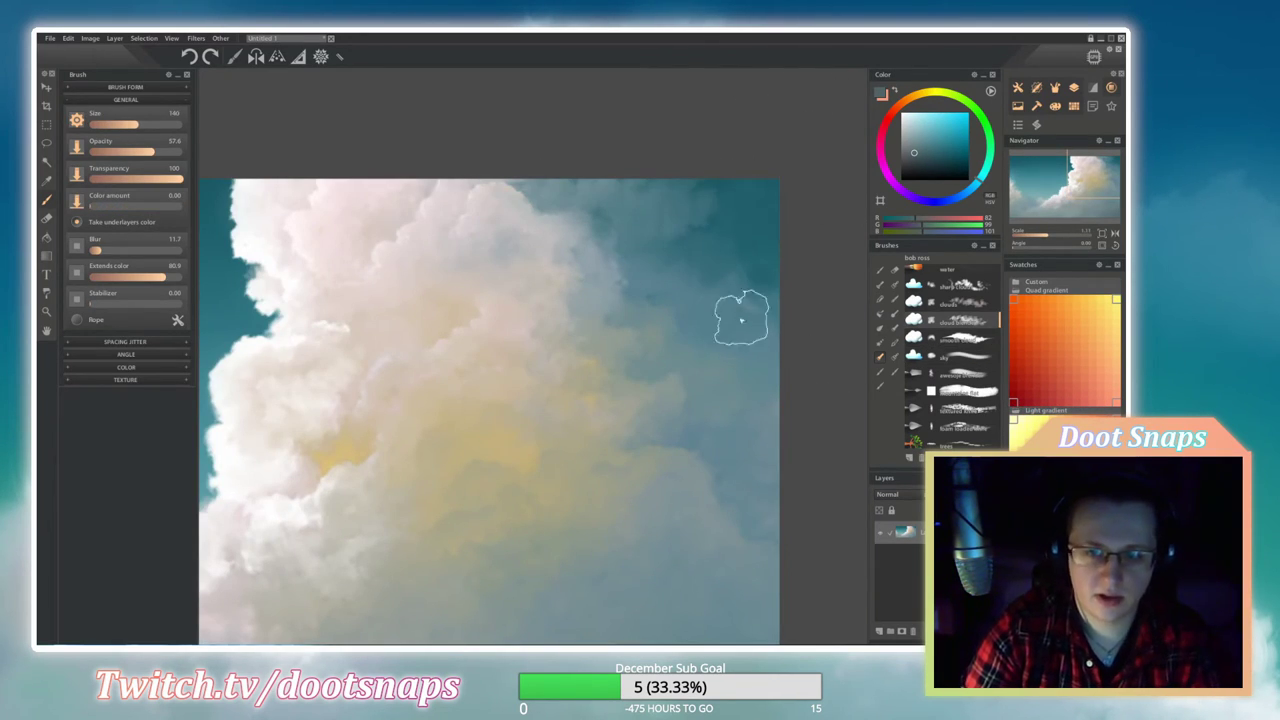
{"action": "left_click_drag", "start_coordinate": [751, 371], "coordinate": [807, 368]}
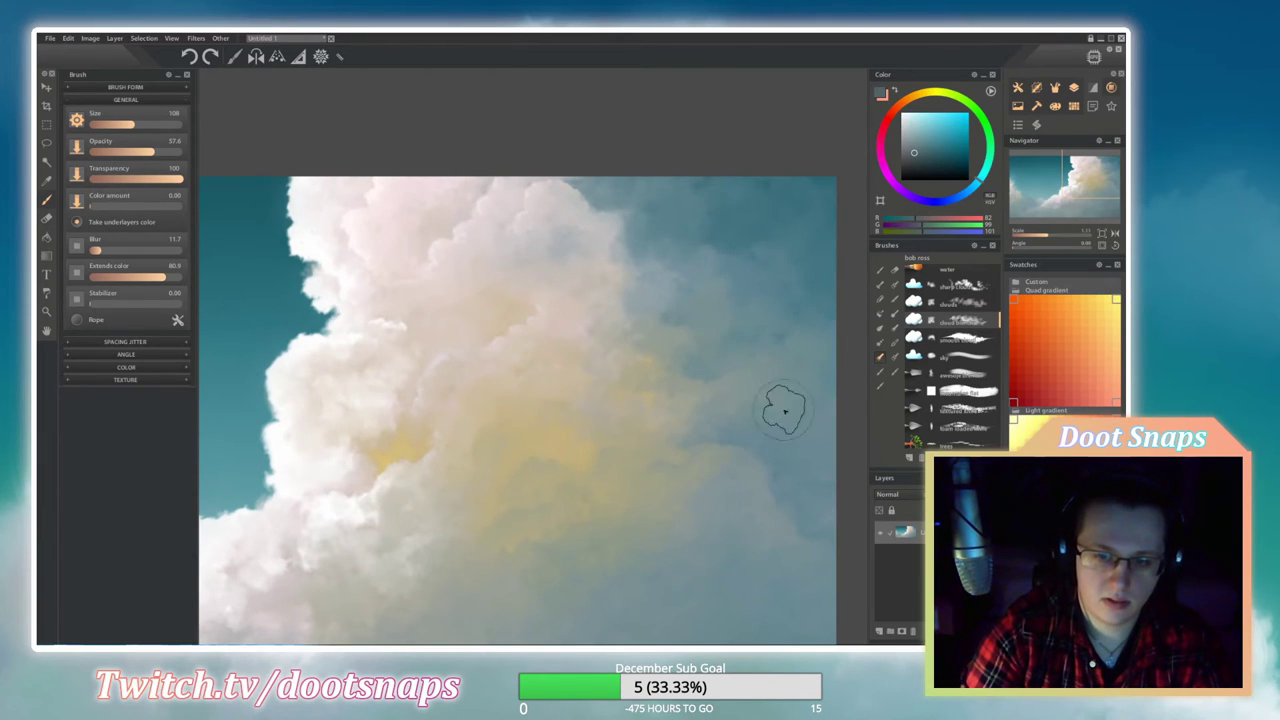
Compare the whole painting with and without the latest edge softening by undoing it and restoring it.
{"action": "scroll", "coordinate": [806, 270], "scroll_direction": "down", "scroll_amount": 3}
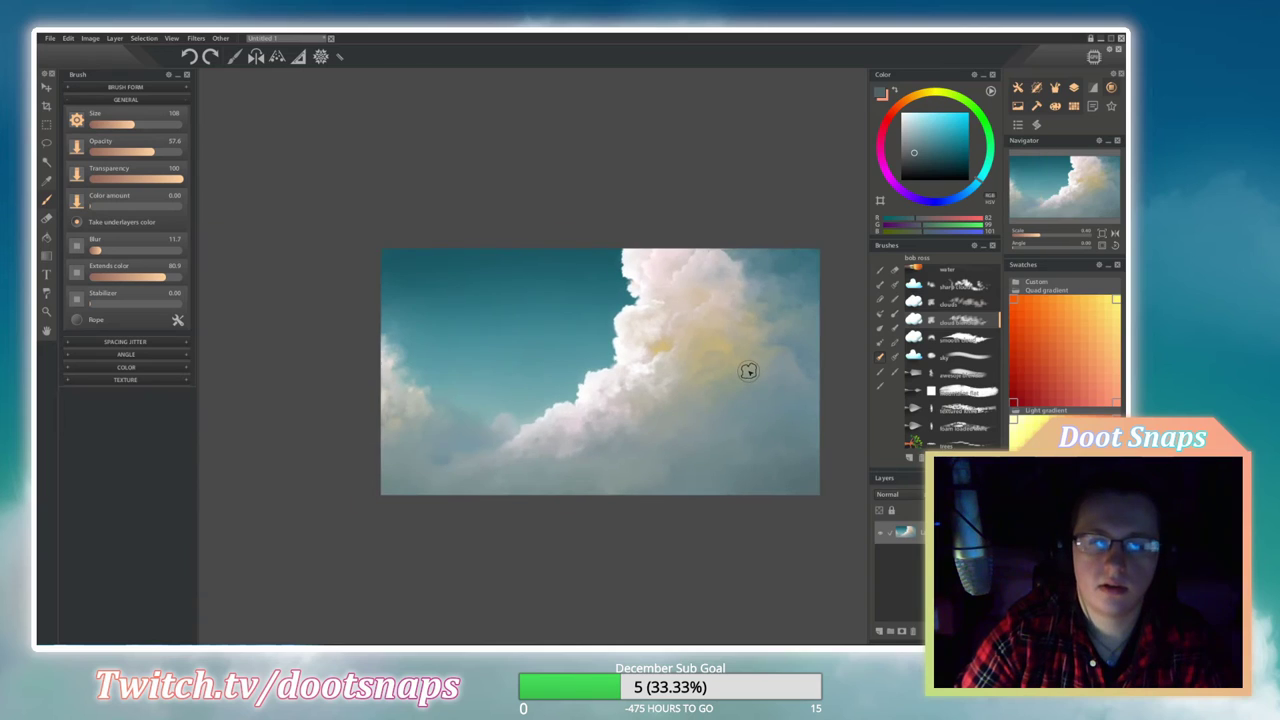
{"action": "key", "text": "ctrl+z"}
{"action": "key", "text": "ctrl+z"}
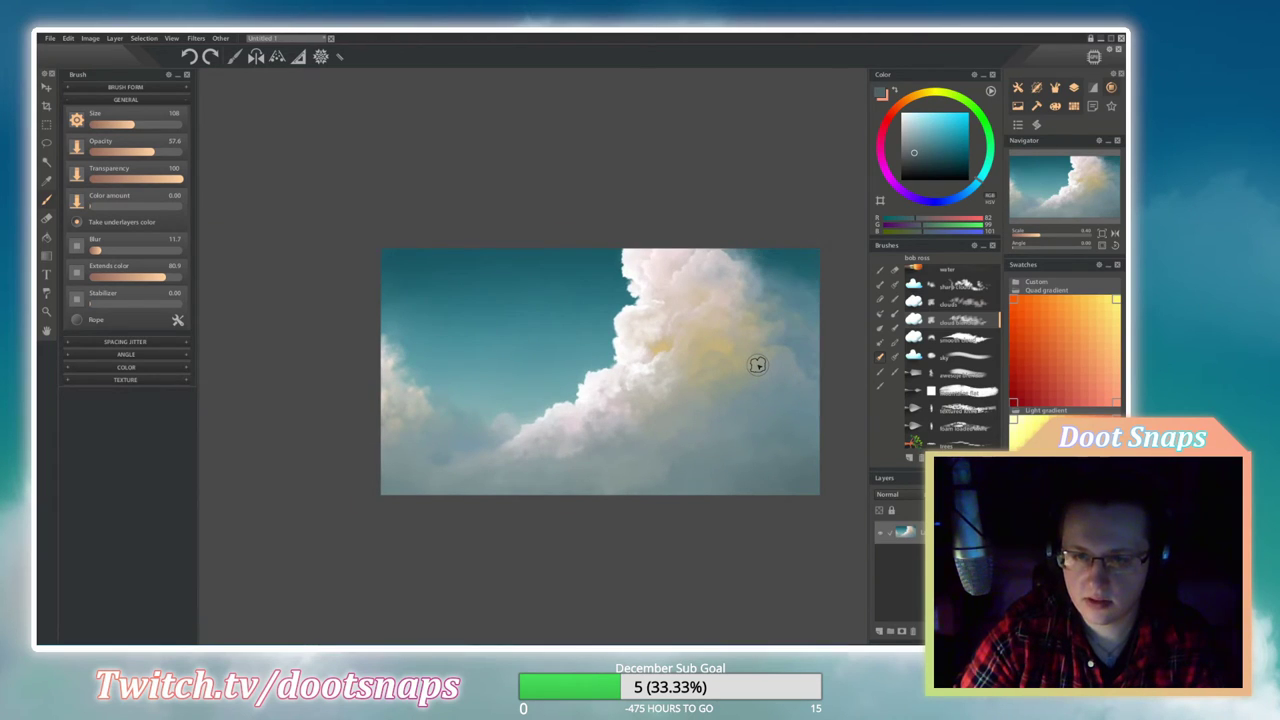
{"action": "left_click", "coordinate": [210, 56]}
Paint faint distant cloud tops in pale blue-grey between the two clouds, sampling nearby colours, and soften them with the blending brush.
{"action": "left_click_drag", "start_coordinate": [668, 354], "coordinate": [636, 348]}
{"action": "scroll", "coordinate": [406, 417], "scroll_direction": "up", "scroll_amount": 3}
{"action": "left_click", "coordinate": [960, 338]}
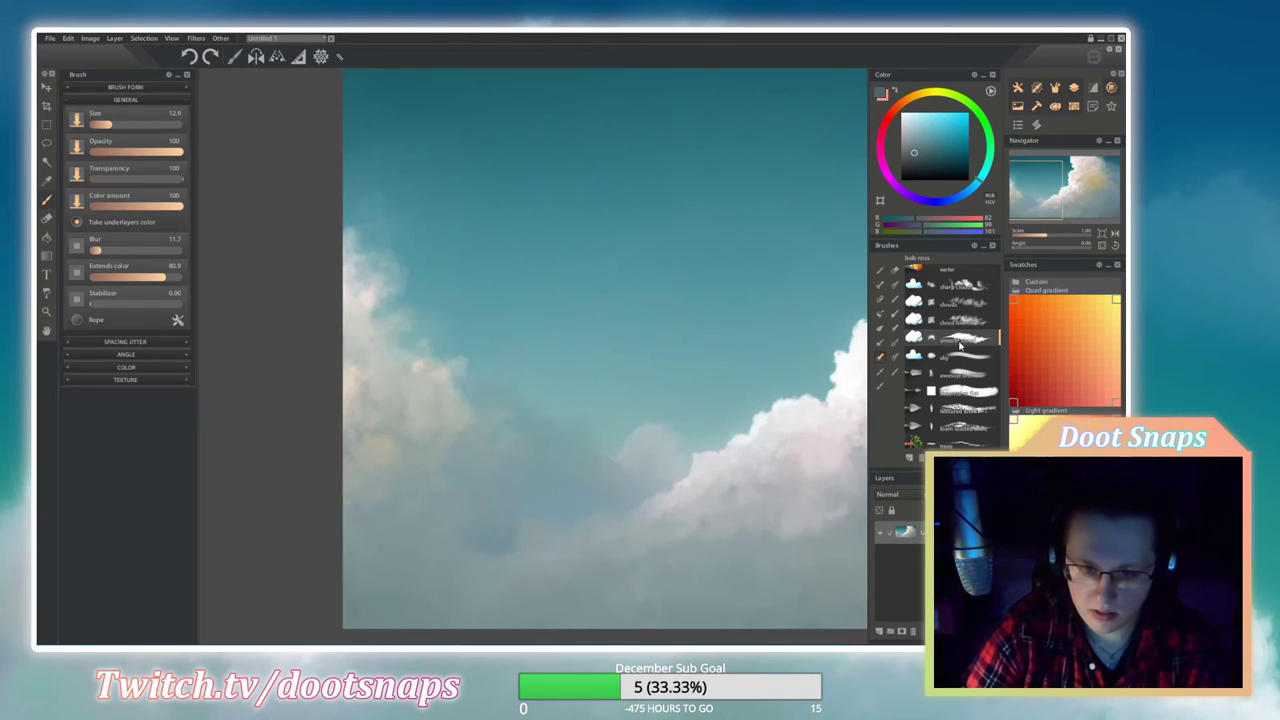
{"action": "left_click", "coordinate": [916, 140]}
{"action": "left_click", "coordinate": [411, 337], "text": "alt"}
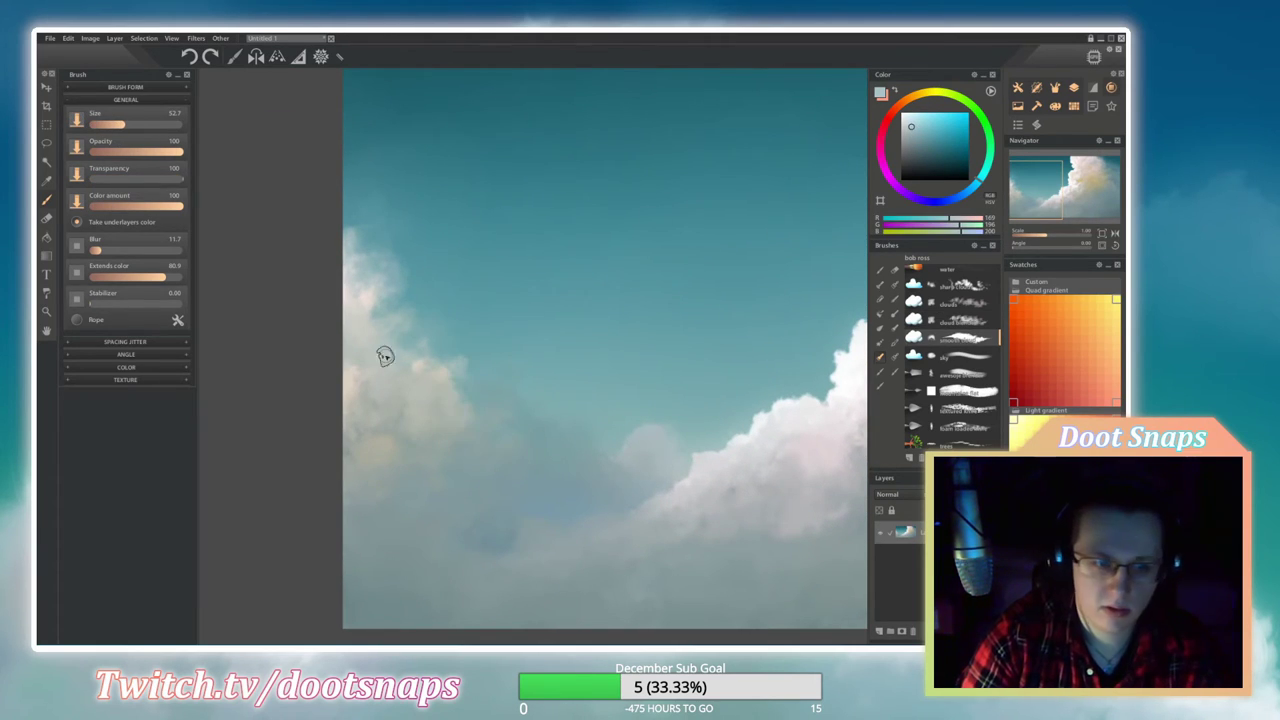
{"action": "scroll", "coordinate": [353, 256], "scroll_direction": "down", "scroll_amount": 2}
{"action": "left_click", "coordinate": [450, 260], "text": "alt"}
{"action": "left_click", "coordinate": [914, 134]}
{"action": "left_click_drag", "start_coordinate": [480, 289], "coordinate": [603, 329]}
{"action": "scroll", "coordinate": [560, 312], "scroll_direction": "up", "scroll_amount": 1}
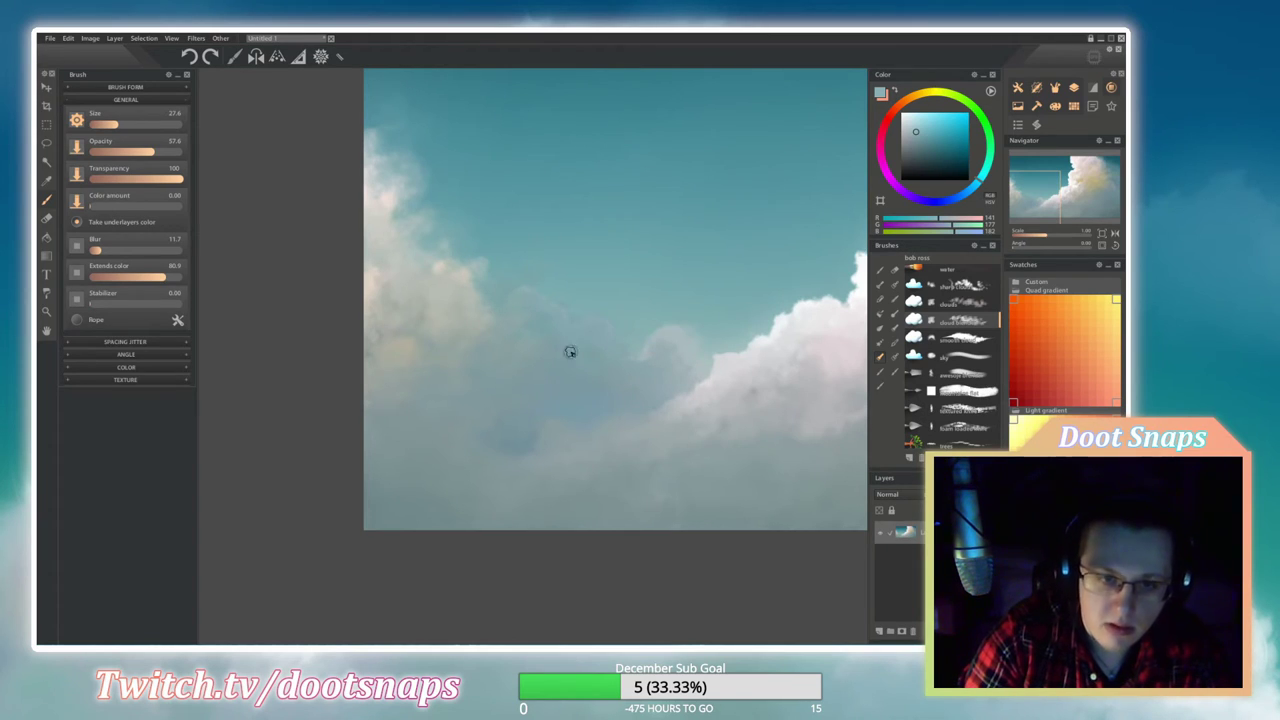
{"action": "left_click_drag", "start_coordinate": [635, 363], "coordinate": [488, 389]}
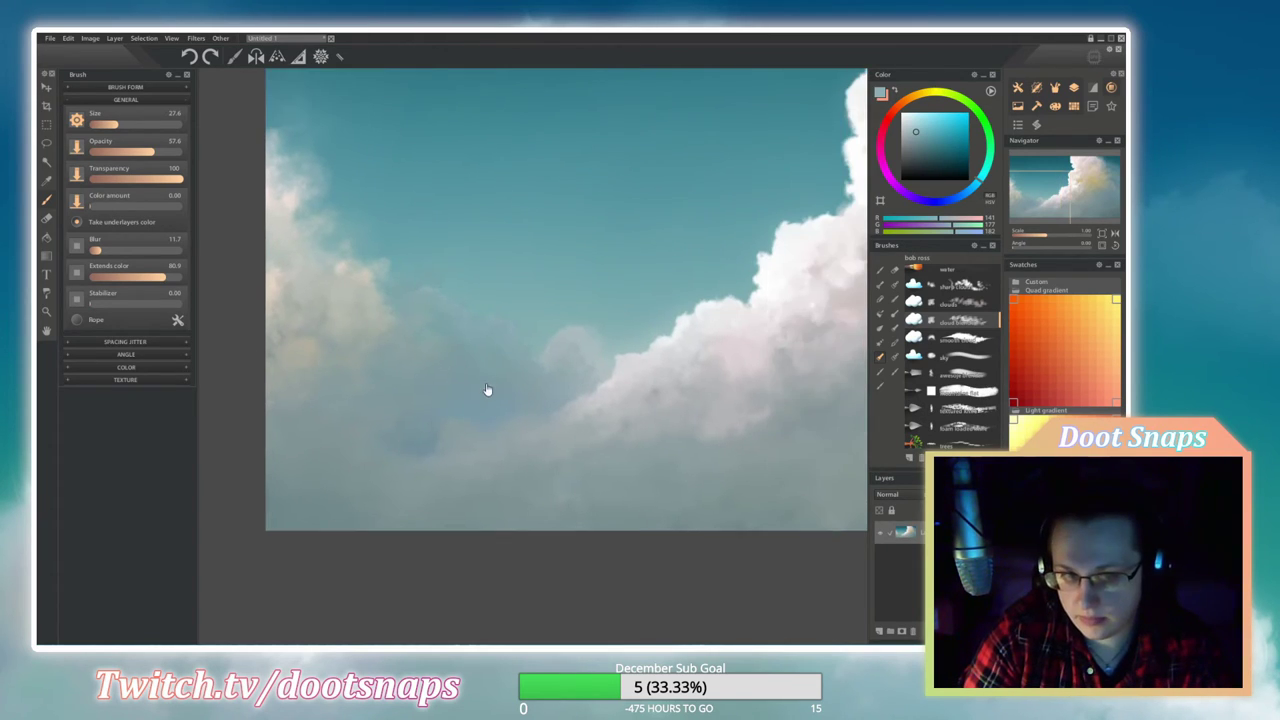
Add thin warm grey highlights along the small distant cloud tops beside the smaller cloud and soften them with the blending brush.
{"action": "scroll", "coordinate": [458, 375], "scroll_direction": "up", "scroll_amount": 1}
{"action": "left_click", "coordinate": [449, 306], "text": "alt"}
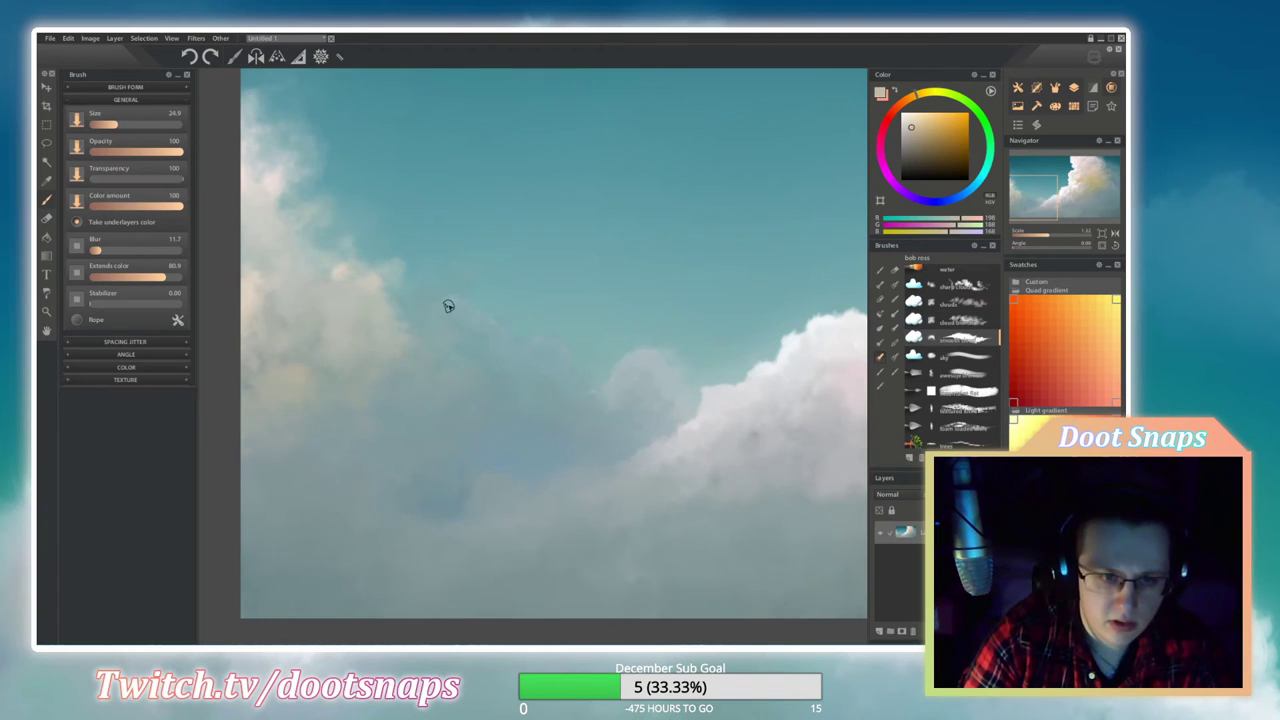
{"action": "left_click", "coordinate": [905, 128]}
{"action": "left_click_drag", "start_coordinate": [437, 306], "coordinate": [475, 312]}
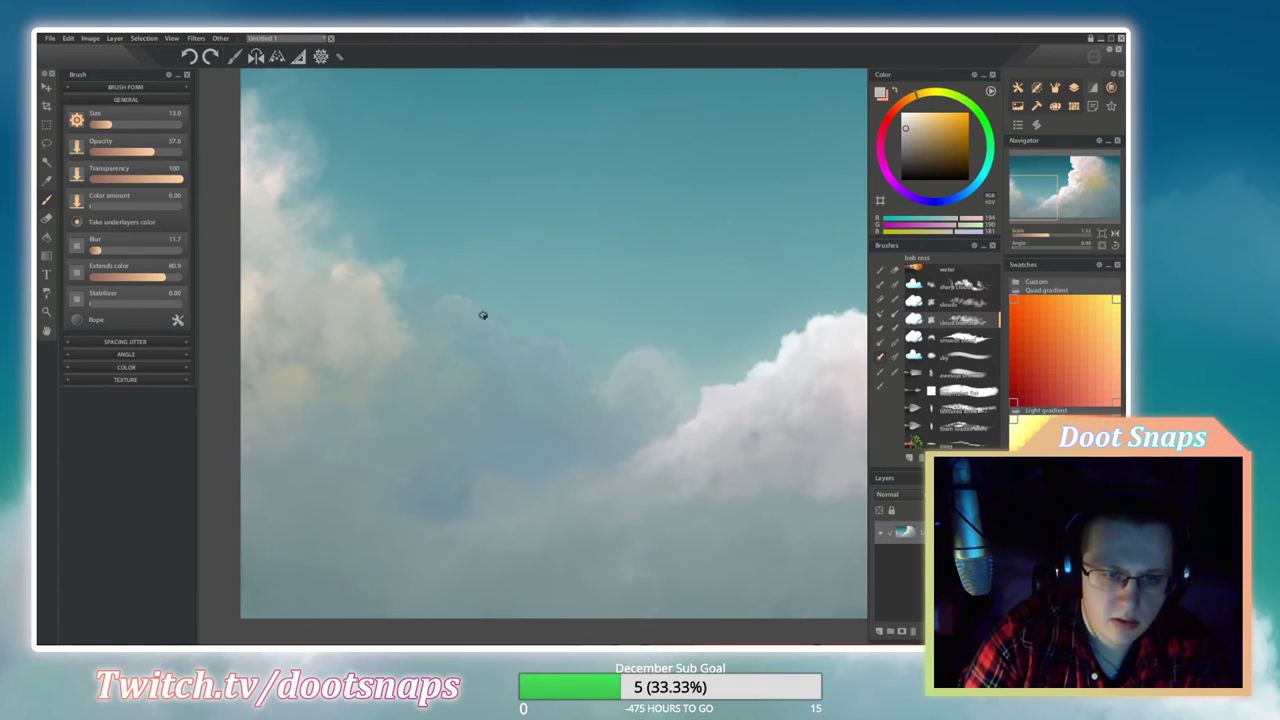
{"action": "left_click", "coordinate": [955, 337]}
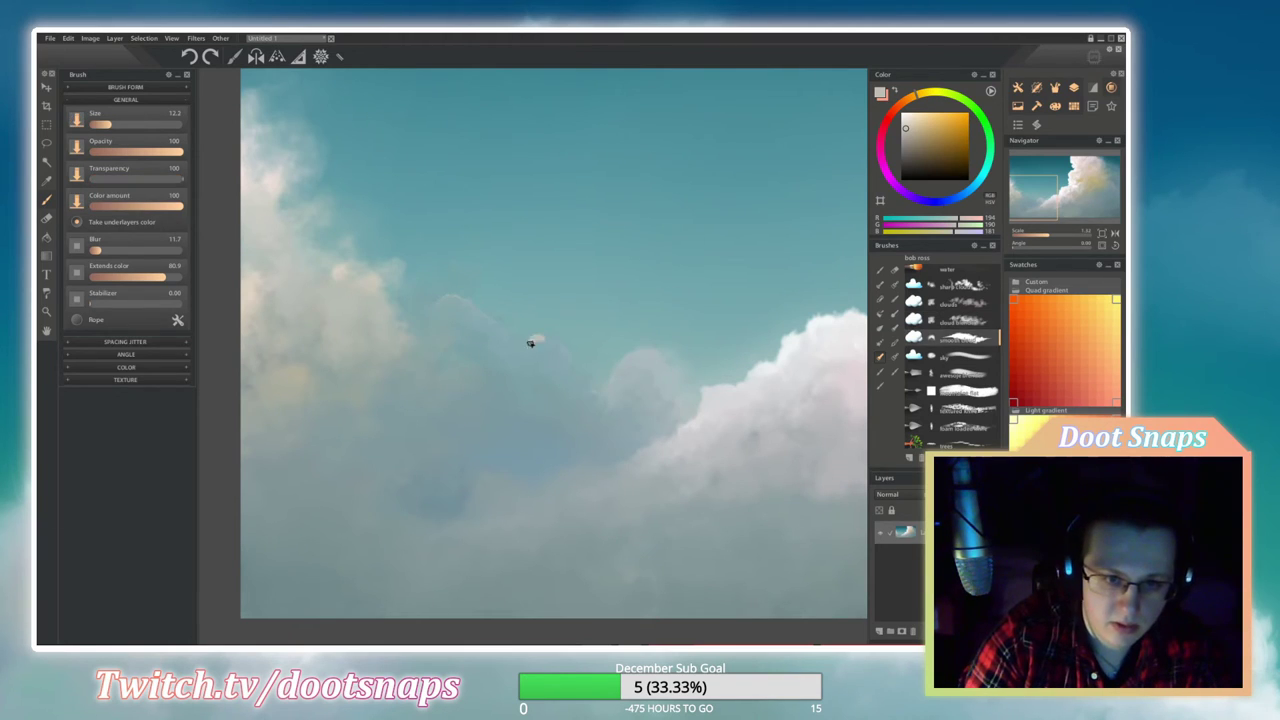
{"action": "left_click", "coordinate": [960, 320]}
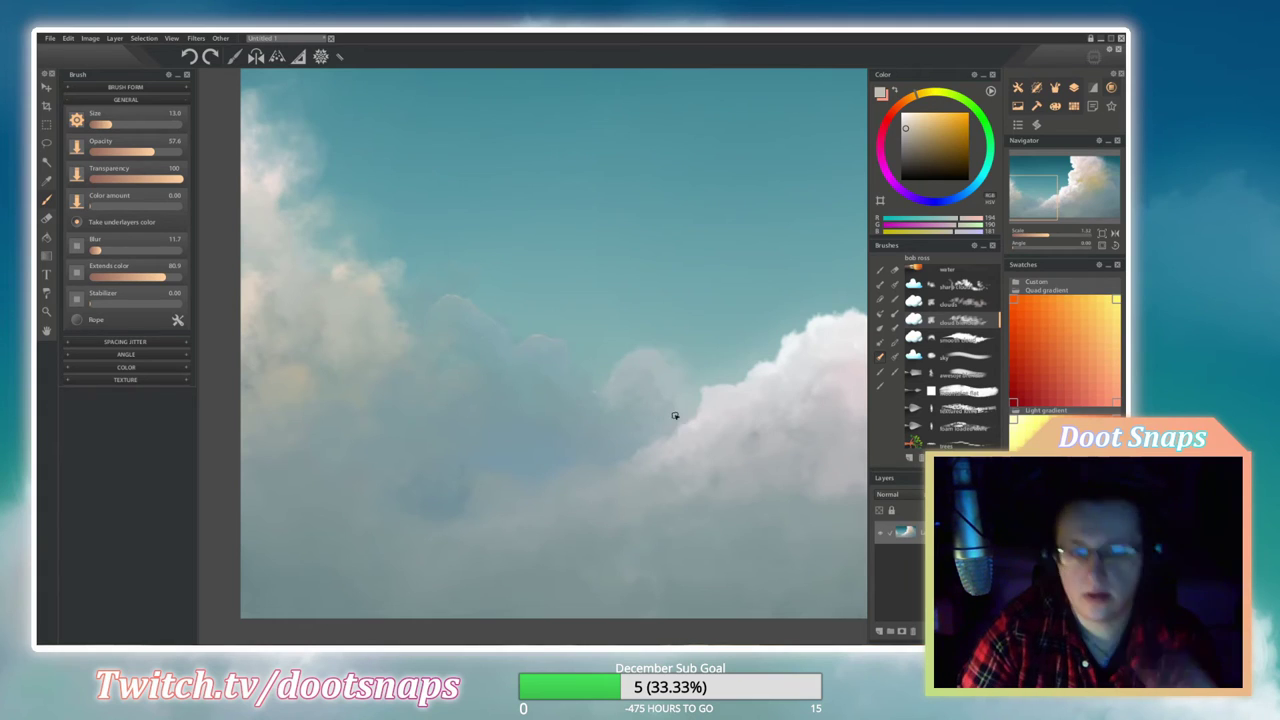
Highlight the rounded distant puff beside the large cloud in light peach-grey and soften it with the blending brush at sizes 19.9 and 30.9.
{"action": "scroll", "coordinate": [694, 410], "scroll_direction": "up", "scroll_amount": 1}
{"action": "left_click", "coordinate": [885, 337]}
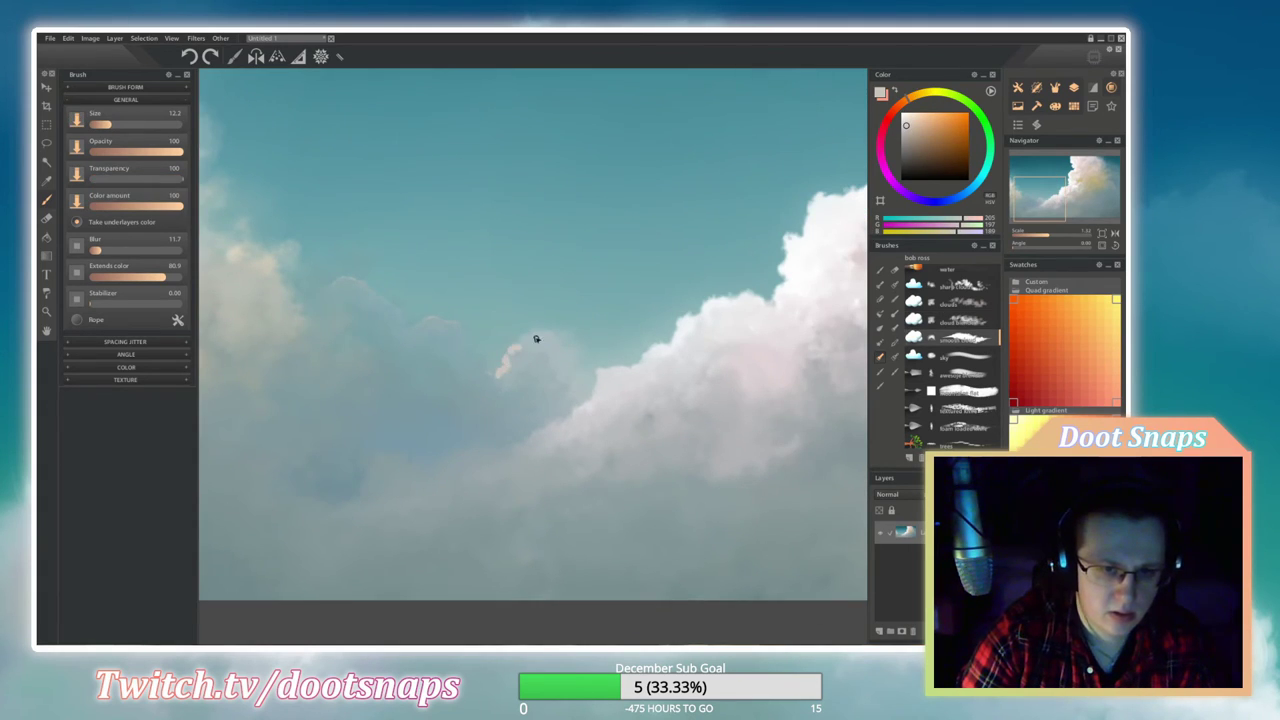
{"action": "left_click", "coordinate": [540, 336]}
{"action": "key", "text": "Up"}
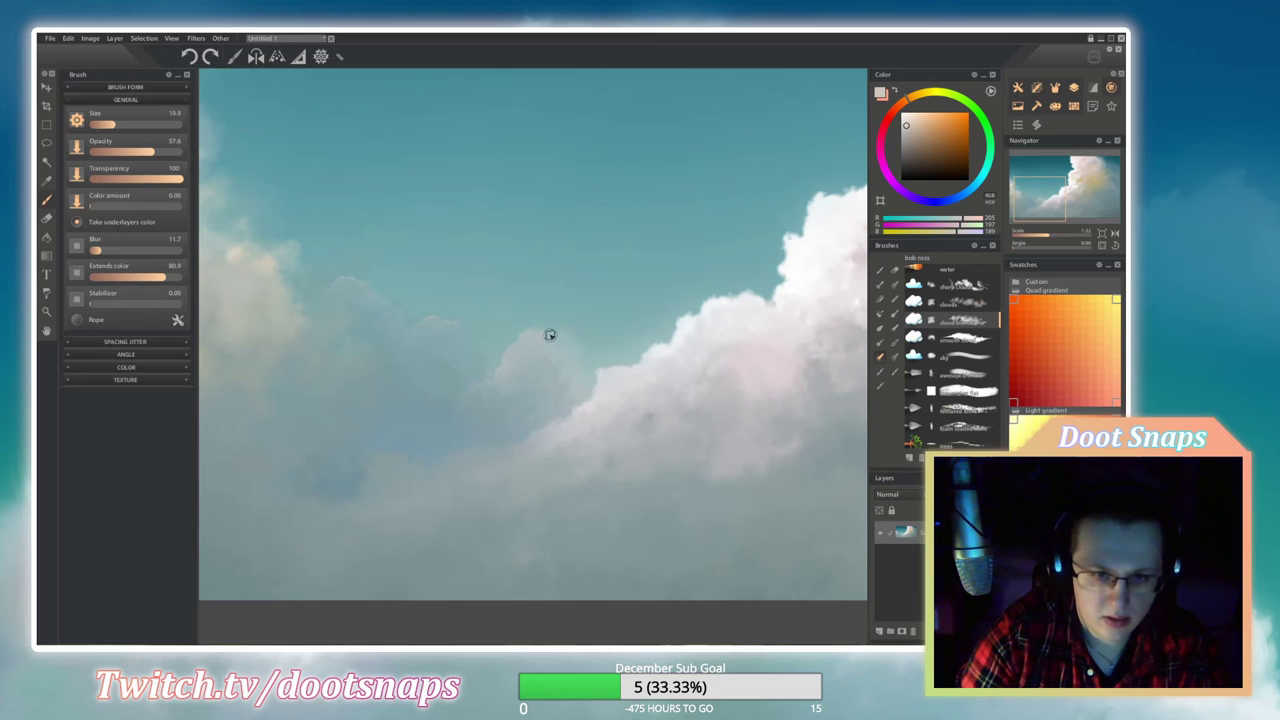
{"action": "key", "text": "bracketright"}
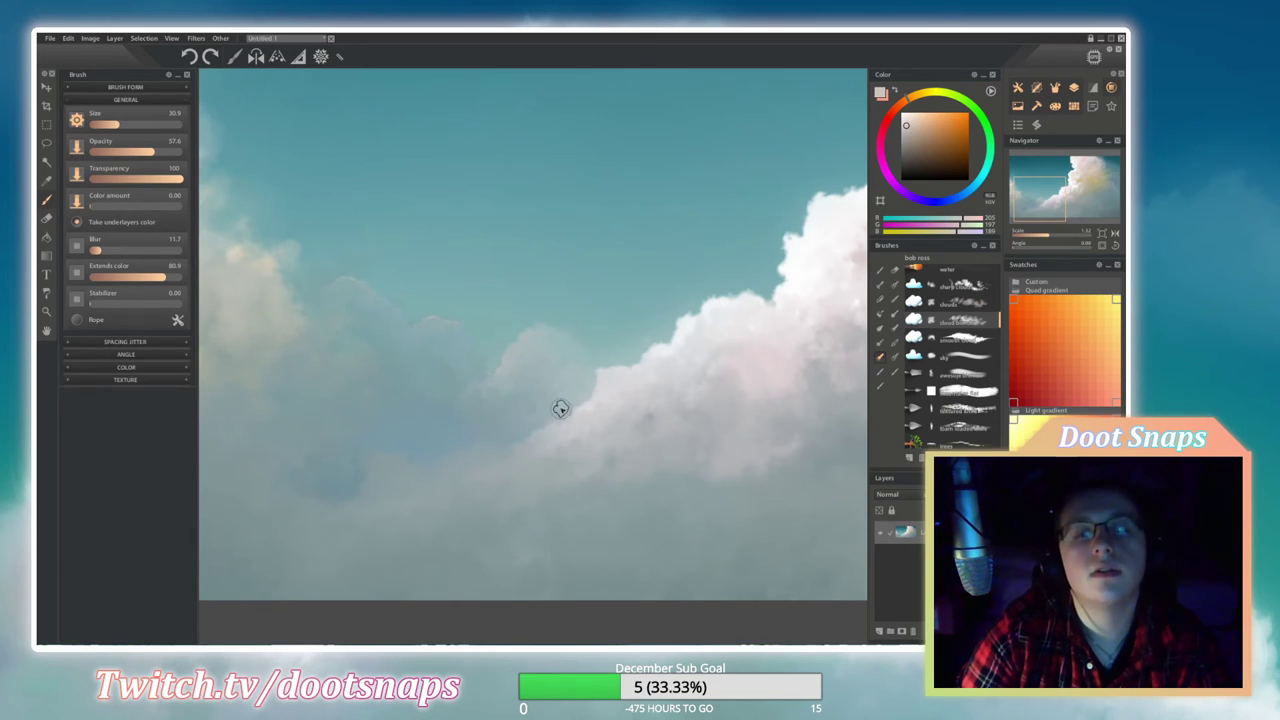
Paint pale peach sunlit tops on the smaller cloud and blend them at sizes 30.9 and 38.6.
{"action": "mouse_move", "coordinate": [585, 460]}
{"action": "left_mouse_down"}
{"action": "mouse_move", "coordinate": [563, 451]}
{"action": "mouse_move", "coordinate": [343, 523]}
{"action": "mouse_move", "coordinate": [289, 526]}
{"action": "mouse_move", "coordinate": [560, 443]}
{"action": "mouse_move", "coordinate": [534, 471]}
{"action": "mouse_move", "coordinate": [494, 471]}
{"action": "left_mouse_up"}
{"action": "left_click", "coordinate": [955, 338]}
{"action": "left_click", "coordinate": [908, 122]}
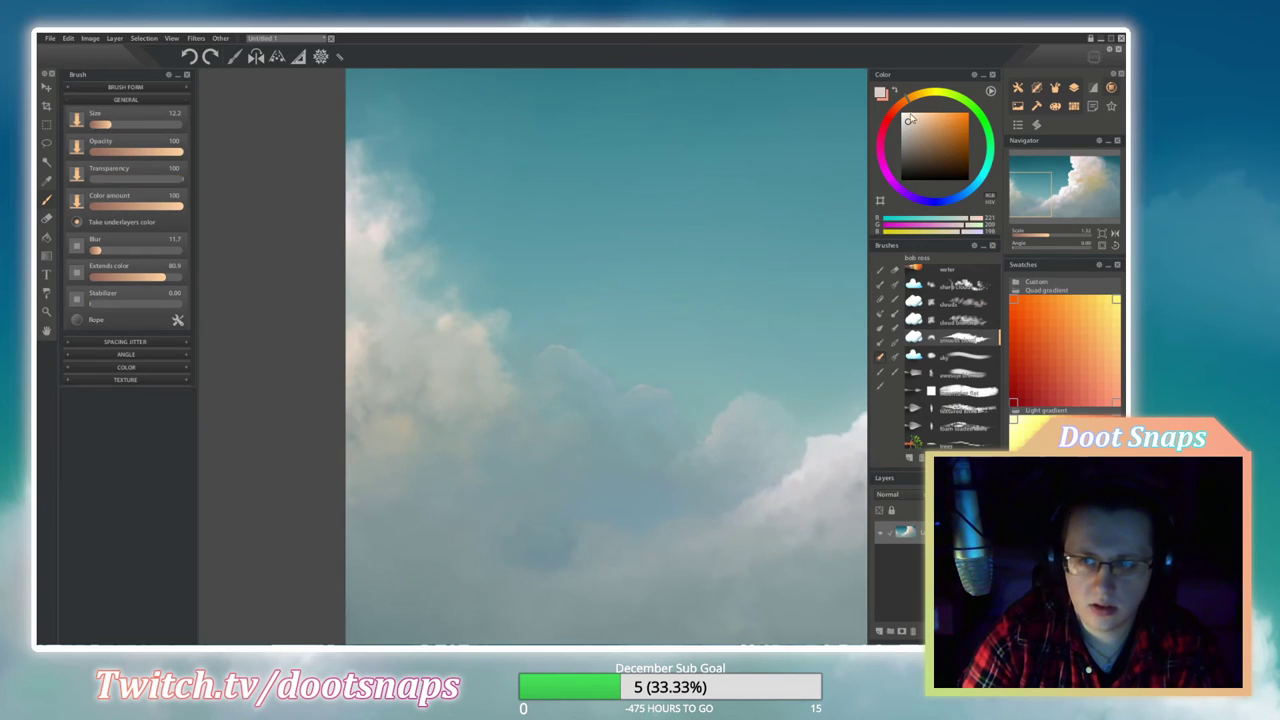
{"action": "left_click_drag", "start_coordinate": [363, 327], "coordinate": [448, 320]}
{"action": "mouse_move", "coordinate": [369, 223]}
{"action": "left_mouse_down"}
{"action": "mouse_move", "coordinate": [392, 260]}
{"action": "mouse_move", "coordinate": [401, 224]}
{"action": "mouse_move", "coordinate": [395, 270]}
{"action": "mouse_move", "coordinate": [400, 225]}
{"action": "mouse_move", "coordinate": [419, 285]}
{"action": "mouse_move", "coordinate": [407, 231]}
{"action": "mouse_move", "coordinate": [360, 181]}
{"action": "mouse_move", "coordinate": [397, 189]}
{"action": "mouse_move", "coordinate": [412, 298]}
{"action": "mouse_move", "coordinate": [351, 364]}
{"action": "mouse_move", "coordinate": [381, 378]}
{"action": "mouse_move", "coordinate": [462, 340]}
{"action": "mouse_move", "coordinate": [423, 369]}
{"action": "mouse_move", "coordinate": [483, 326]}
{"action": "mouse_move", "coordinate": [462, 328]}
{"action": "mouse_move", "coordinate": [533, 394]}
{"action": "mouse_move", "coordinate": [498, 374]}
{"action": "mouse_move", "coordinate": [505, 416]}
{"action": "mouse_move", "coordinate": [550, 409]}
{"action": "left_mouse_up"}
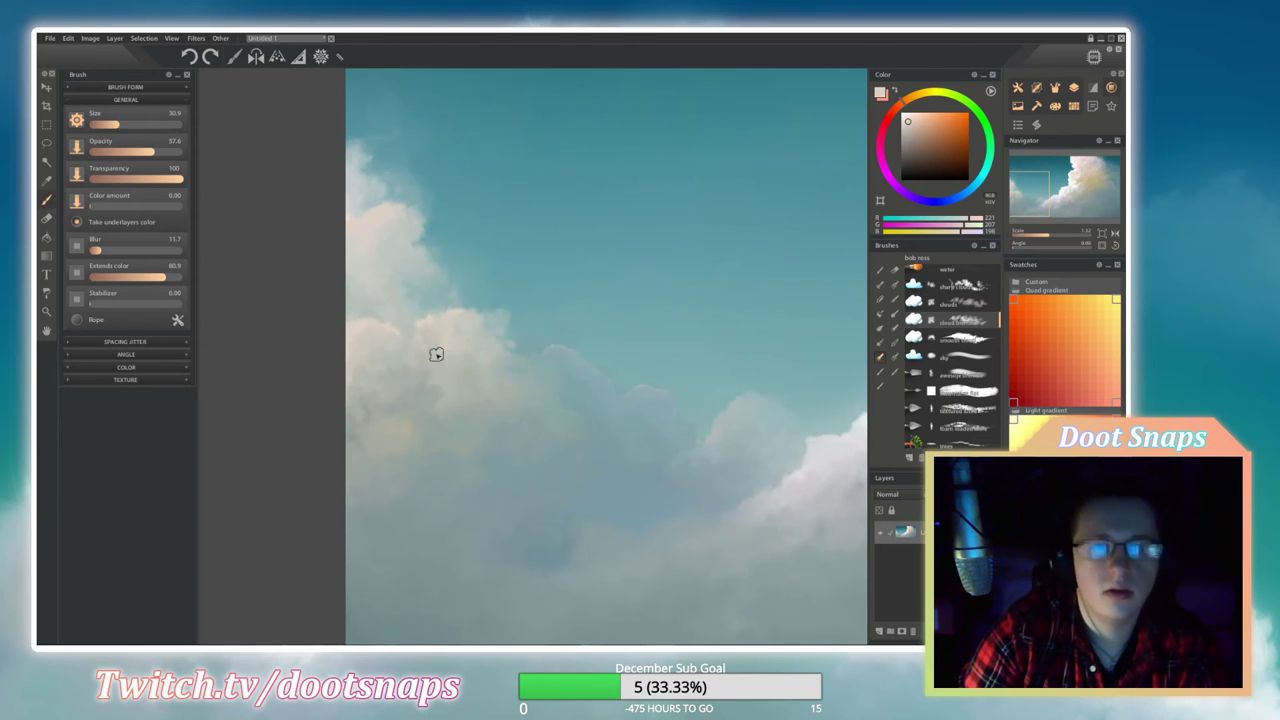
{"action": "mouse_move", "coordinate": [397, 411]}
{"action": "left_mouse_down"}
{"action": "mouse_move", "coordinate": [343, 320]}
{"action": "mouse_move", "coordinate": [399, 380]}
{"action": "left_mouse_up"}
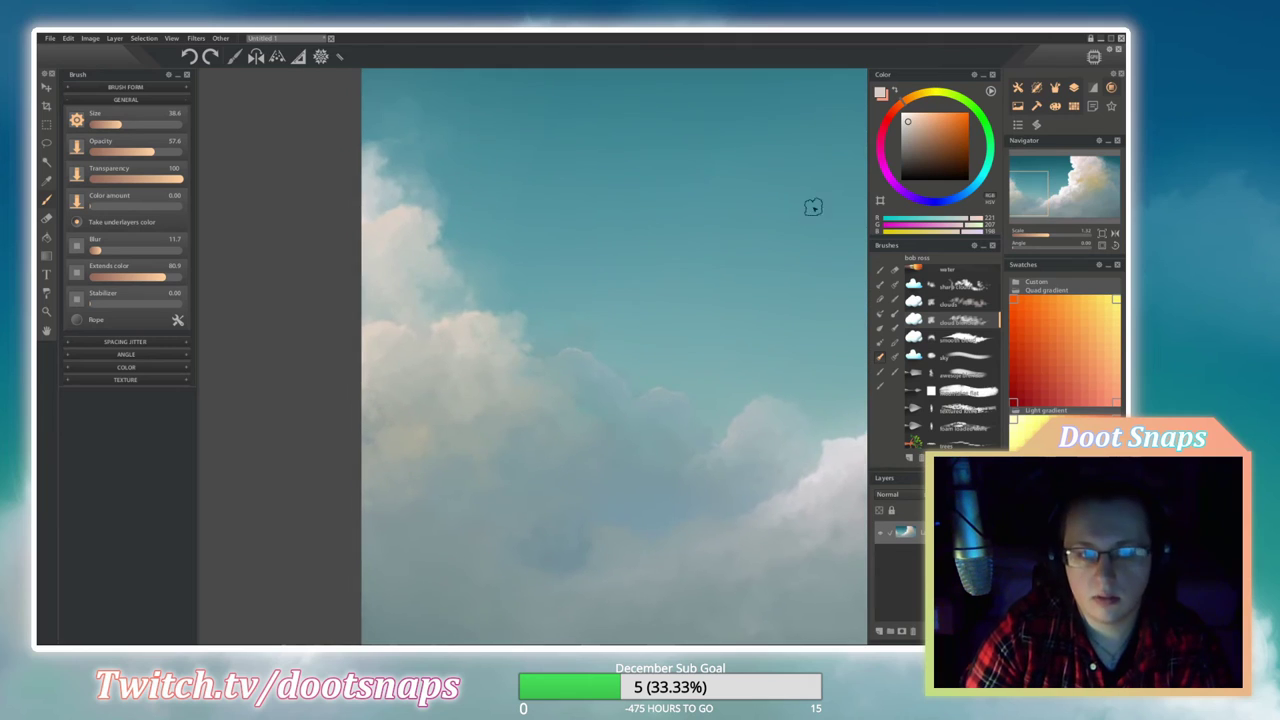
Add a golden glow in the smaller cloud's hollow at the canvas edge and blend it at sizes 15.8 and 26.1.
{"action": "scroll", "coordinate": [813, 207], "scroll_direction": "up", "scroll_amount": 1}
{"action": "left_click", "coordinate": [923, 124]}
{"action": "left_click_drag", "start_coordinate": [356, 316], "coordinate": [395, 316]}
{"action": "key", "text": "5"}
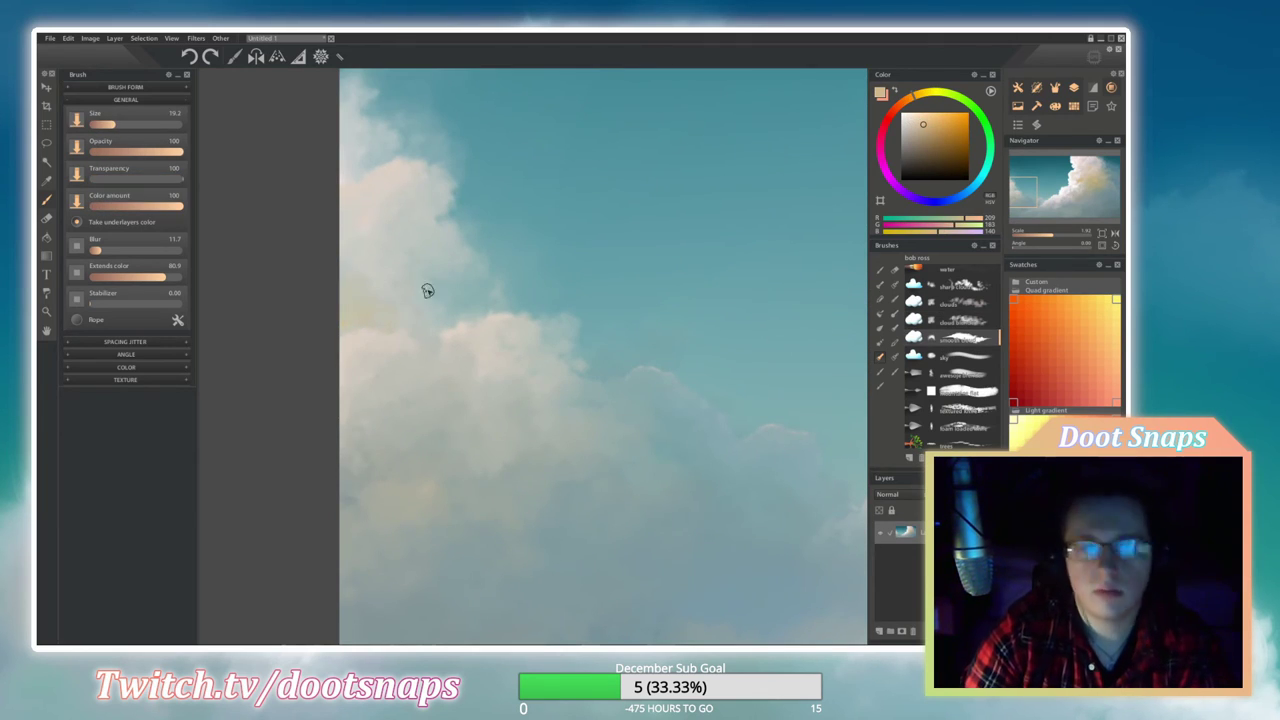
{"action": "key", "text": "4"}
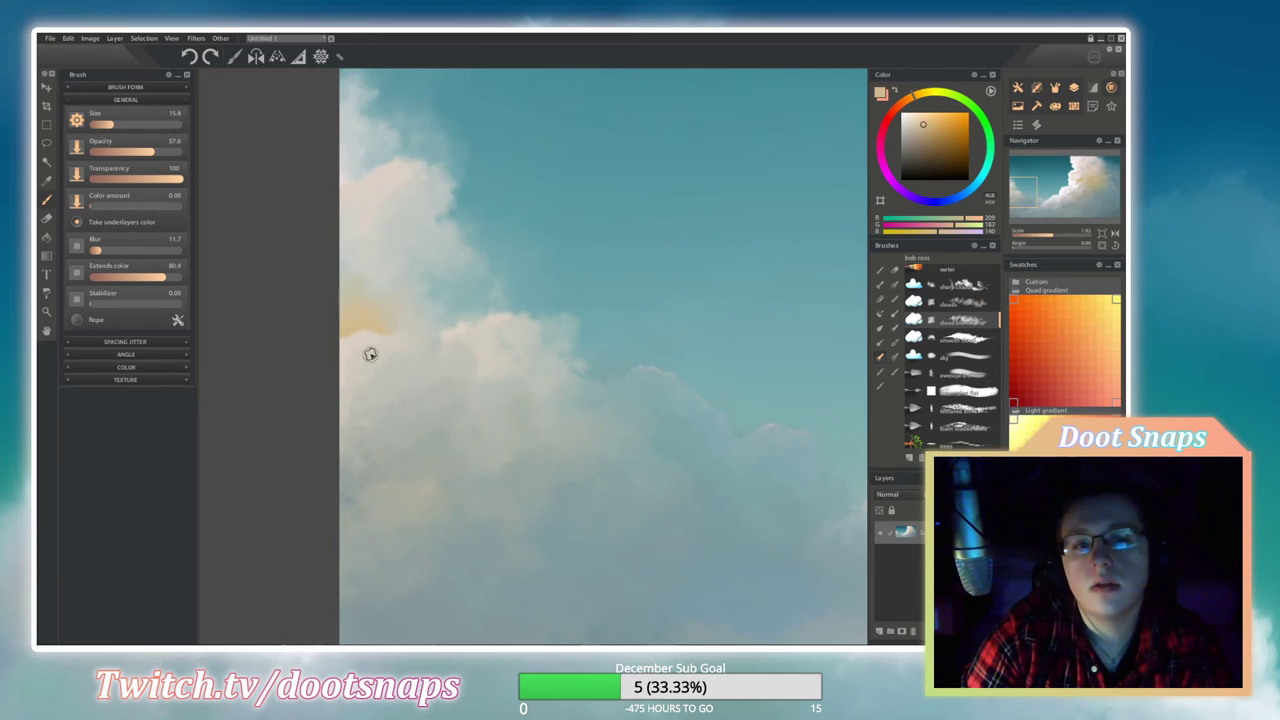
{"action": "scroll", "coordinate": [400, 286], "scroll_direction": "up", "scroll_amount": 2}
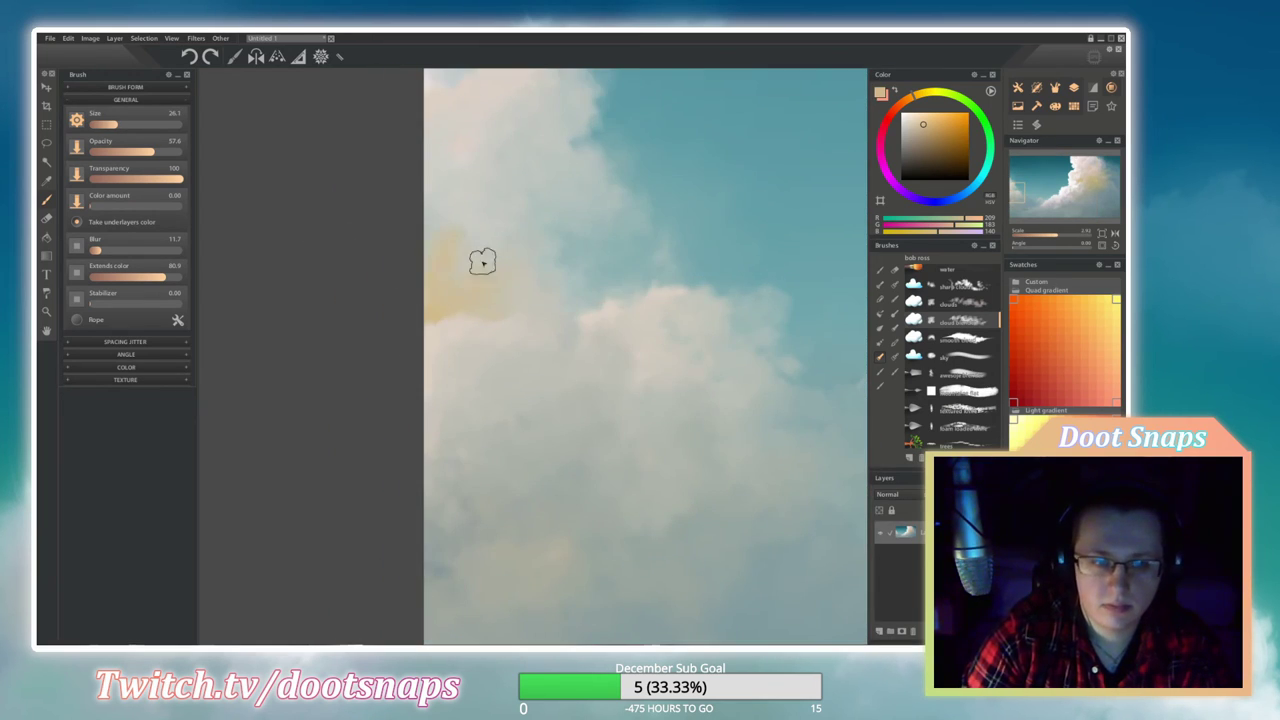
{"action": "scroll", "coordinate": [351, 351], "scroll_direction": "down", "scroll_amount": 4}
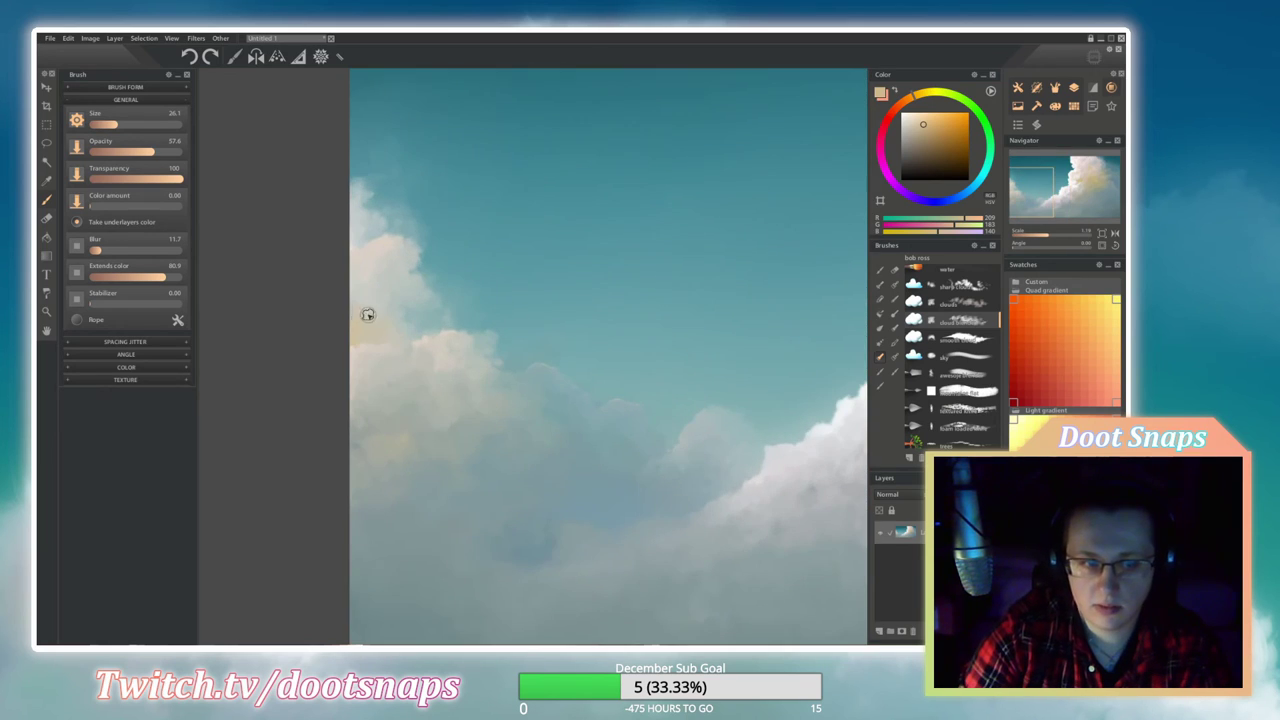
Lighten the smaller cloud's upper puffs with pale pinkish white, soften them with the blending brush, and check the whole painting.
{"action": "scroll", "coordinate": [268, 318], "scroll_direction": "up", "scroll_amount": 2}
{"action": "left_click", "coordinate": [908, 125]}
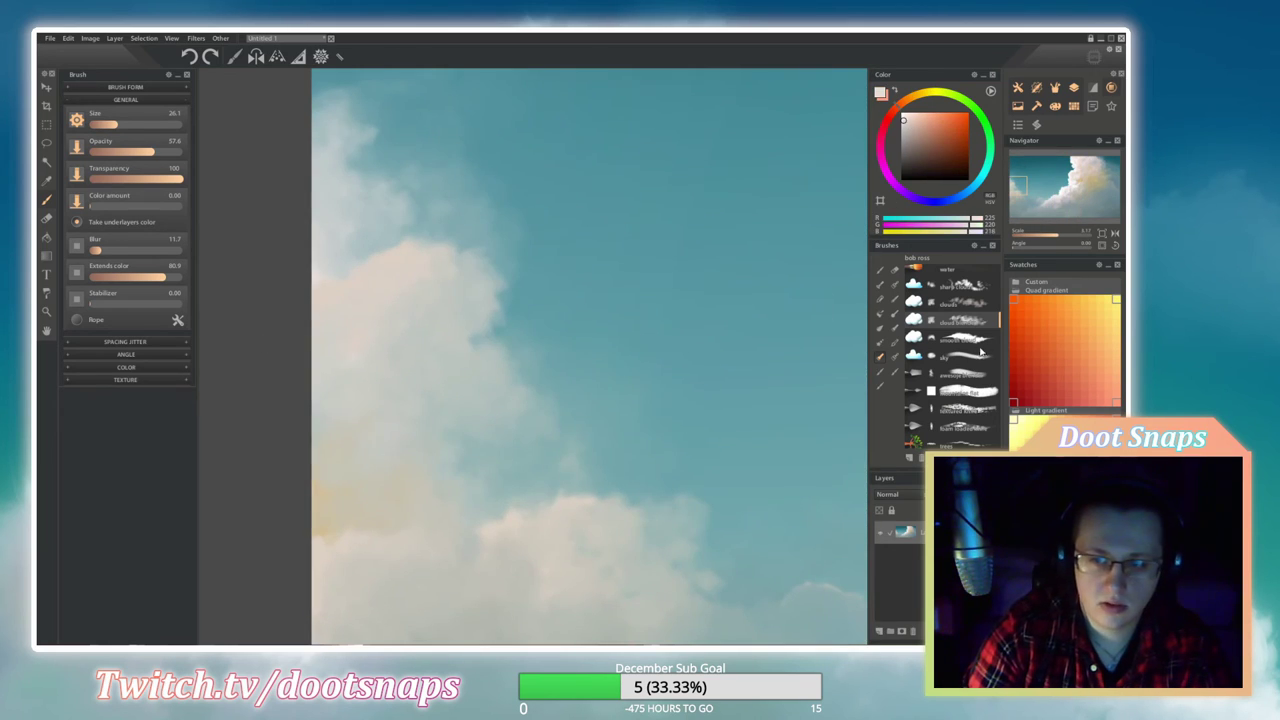
{"action": "left_click", "coordinate": [962, 303]}
{"action": "left_click", "coordinate": [960, 321]}
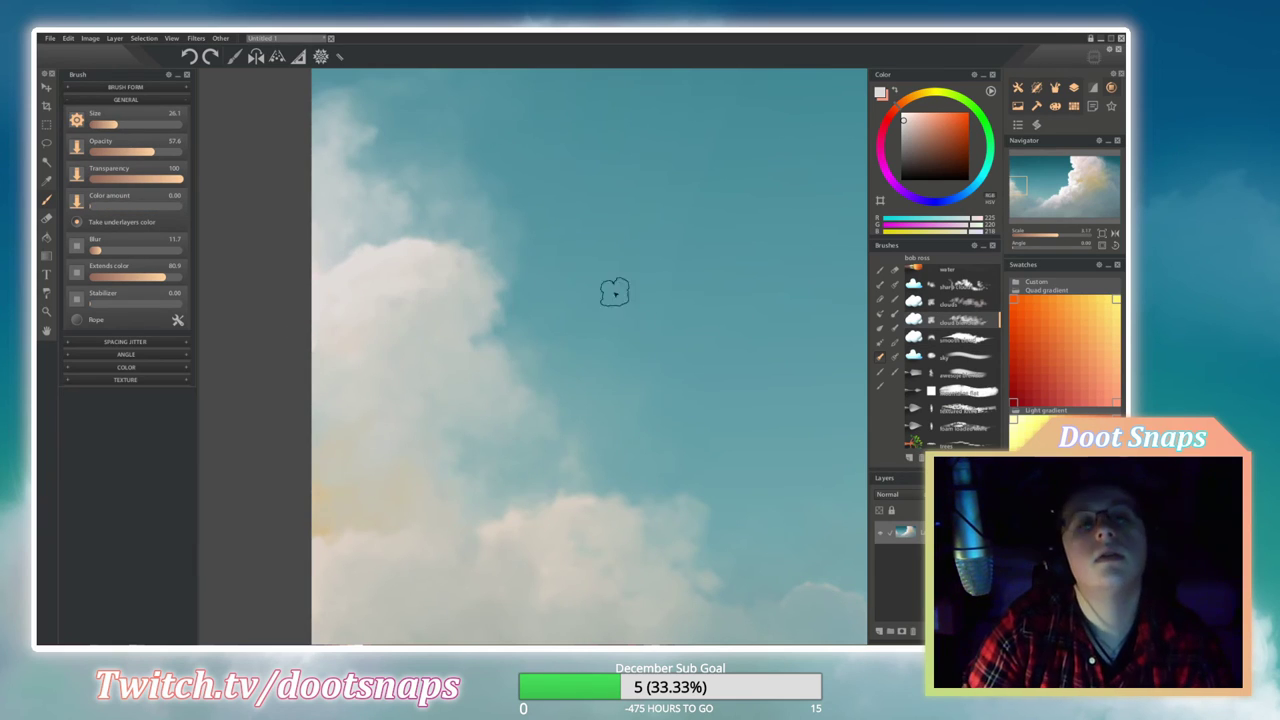
{"action": "scroll", "coordinate": [340, 243], "scroll_direction": "down", "scroll_amount": 3}
{"action": "scroll", "coordinate": [371, 363], "scroll_direction": "up", "scroll_amount": 1}
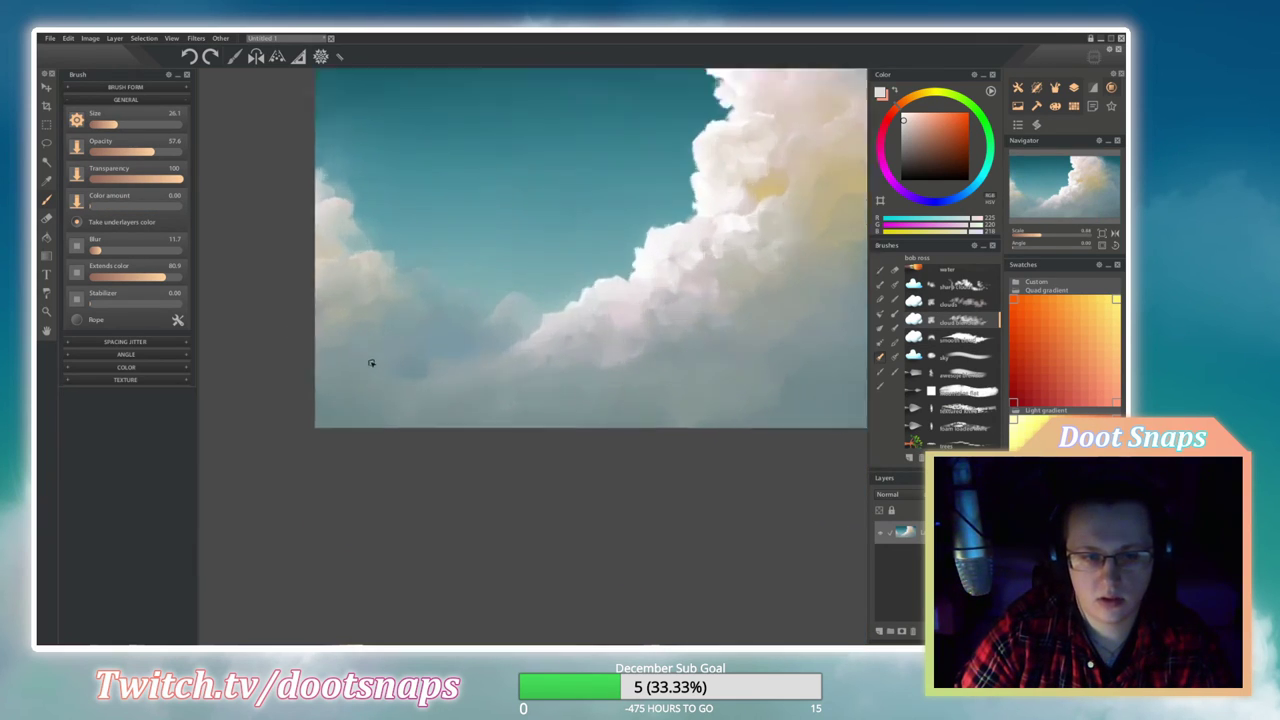
Shape the blue-grey cloud base between the two clouds with muted sampled tones and soften it with the blending brush at size 26.1.
{"action": "scroll", "coordinate": [371, 363], "scroll_direction": "up", "scroll_amount": 2}
{"action": "left_click", "coordinate": [626, 354], "text": "alt"}
{"action": "left_click", "coordinate": [897, 335]}
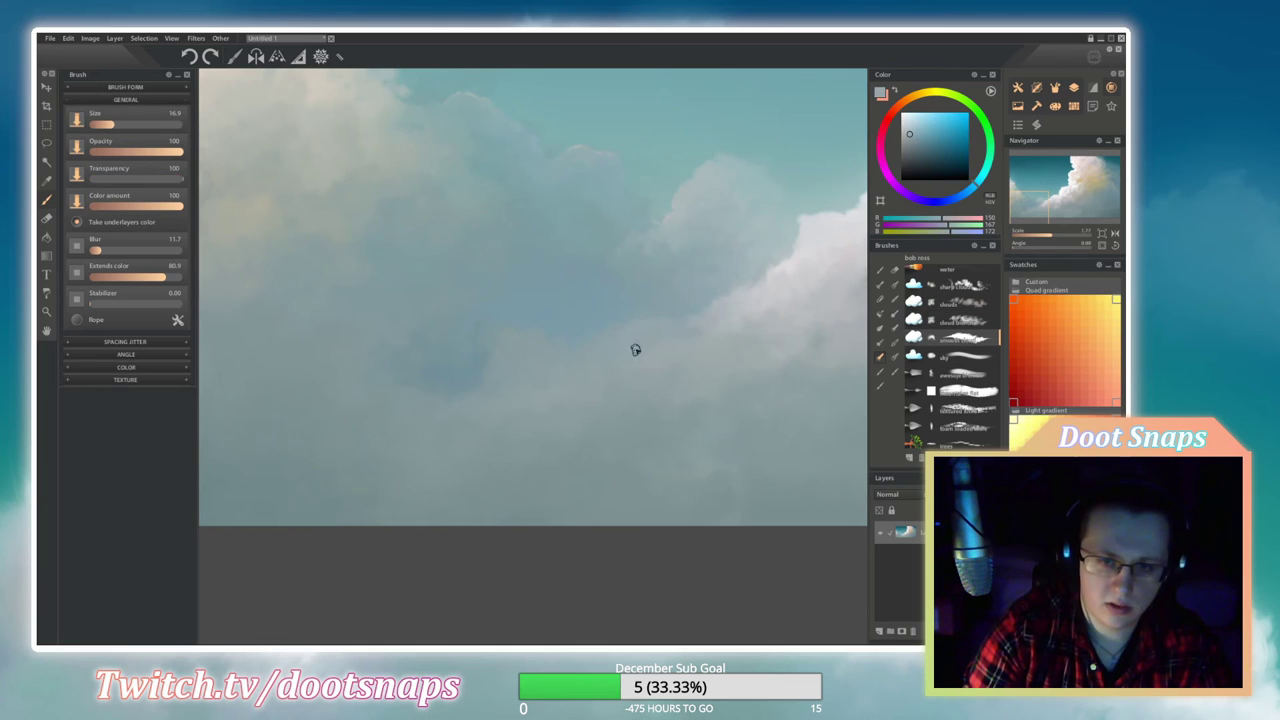
{"action": "left_click", "coordinate": [909, 139]}
{"action": "left_click", "coordinate": [644, 290], "text": "alt"}
{"action": "key", "text": "Up"}
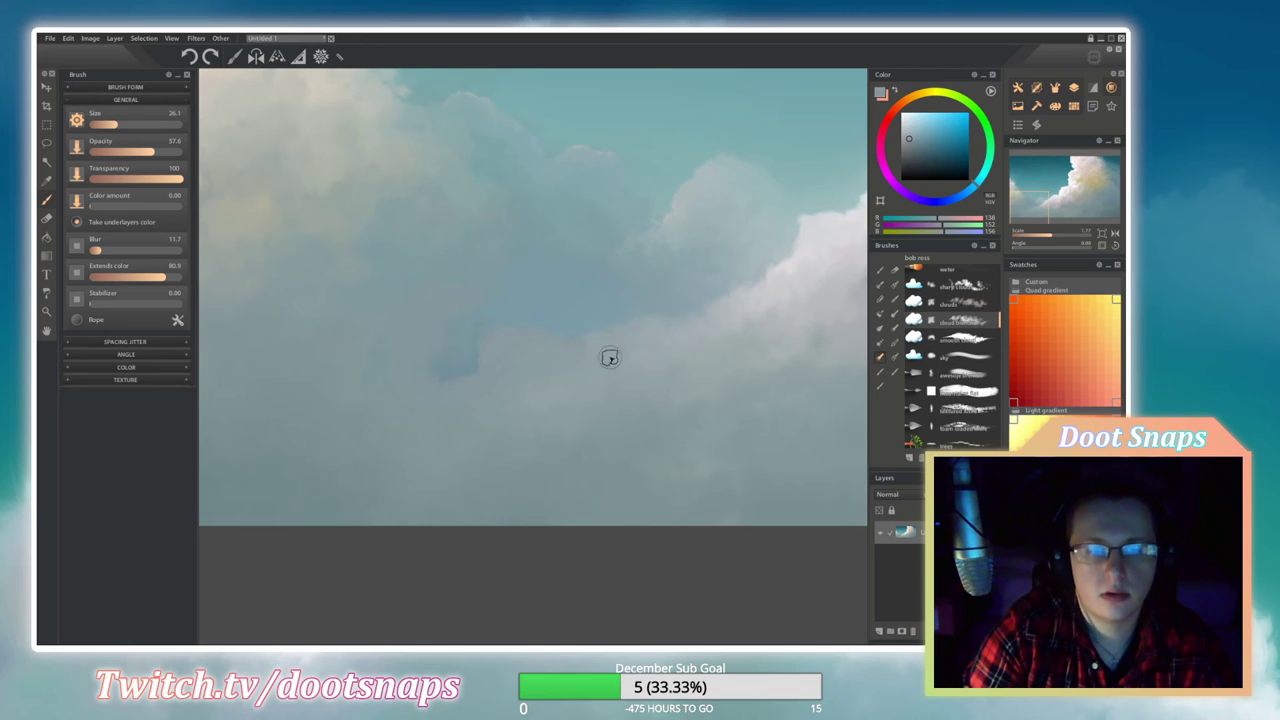
{"action": "scroll", "coordinate": [415, 411], "scroll_direction": "up", "scroll_amount": 1}
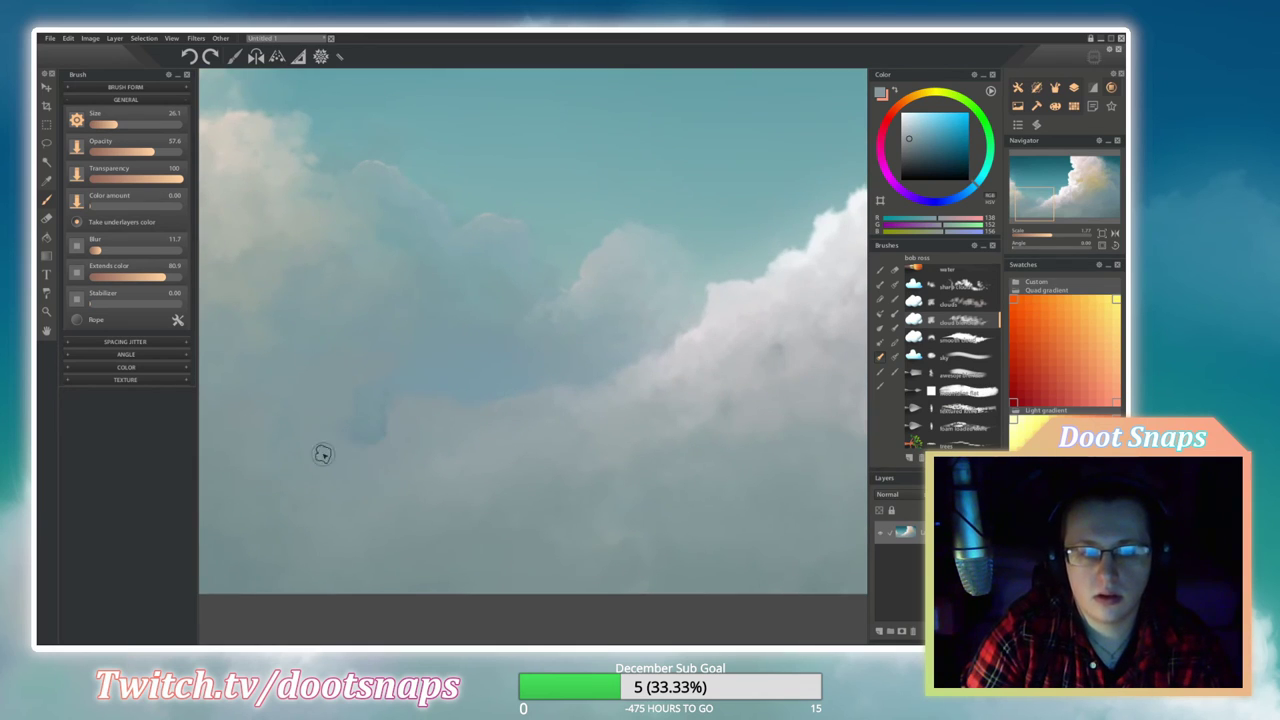
{"action": "scroll", "coordinate": [465, 428], "scroll_direction": "down", "scroll_amount": 3}
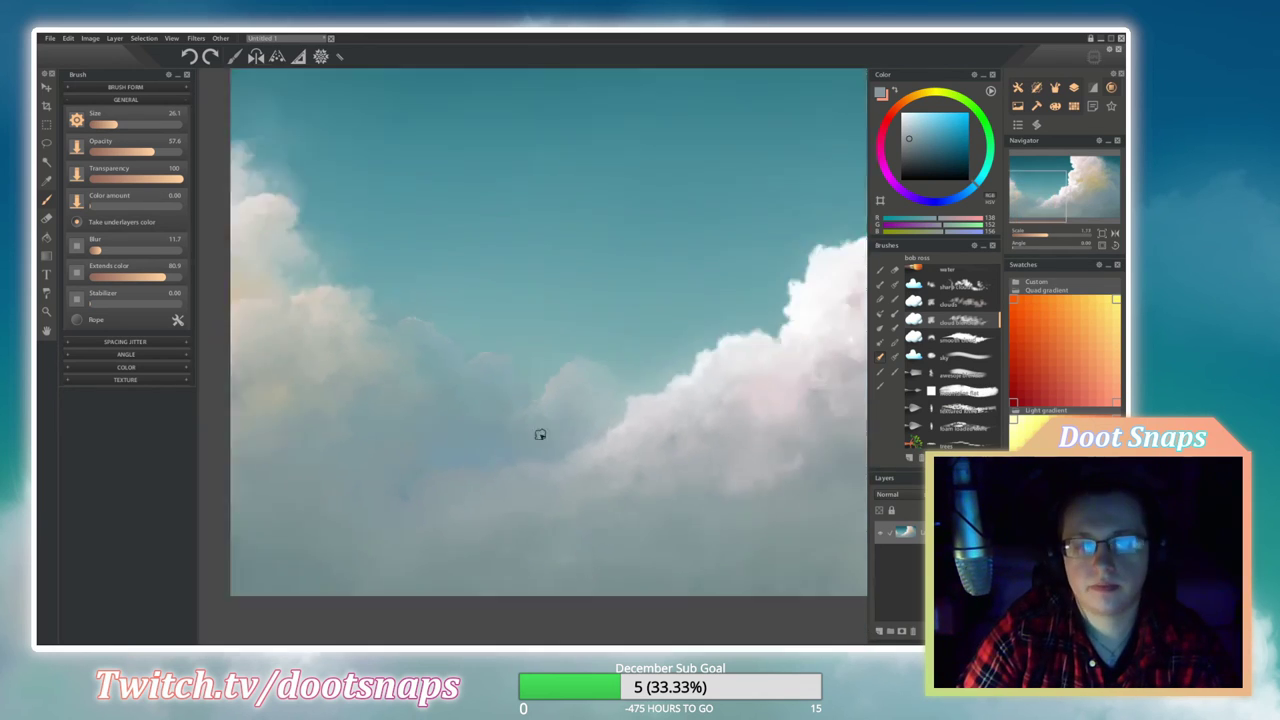
Add darker grey shadow shapes to the cloud base below the smaller cloud and blend them at size 46.
{"action": "key", "text": "2"}
{"action": "key", "text": "1"}
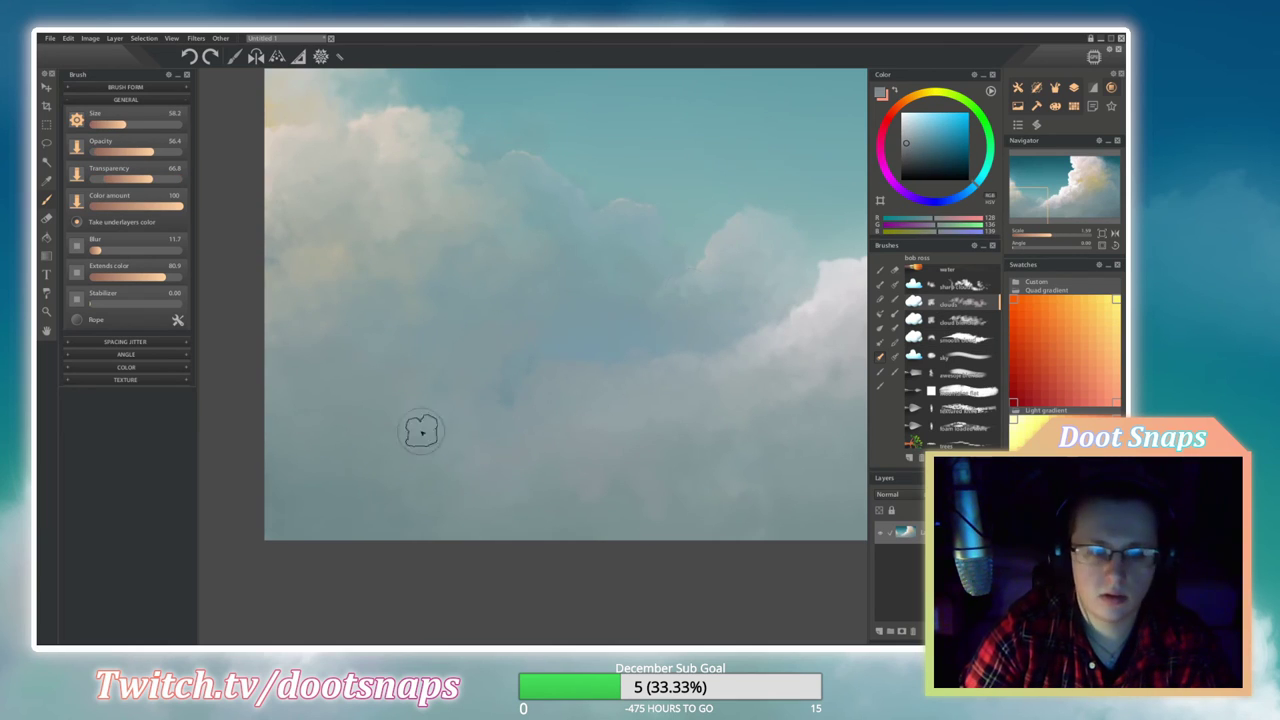
{"action": "key", "text": "2"}
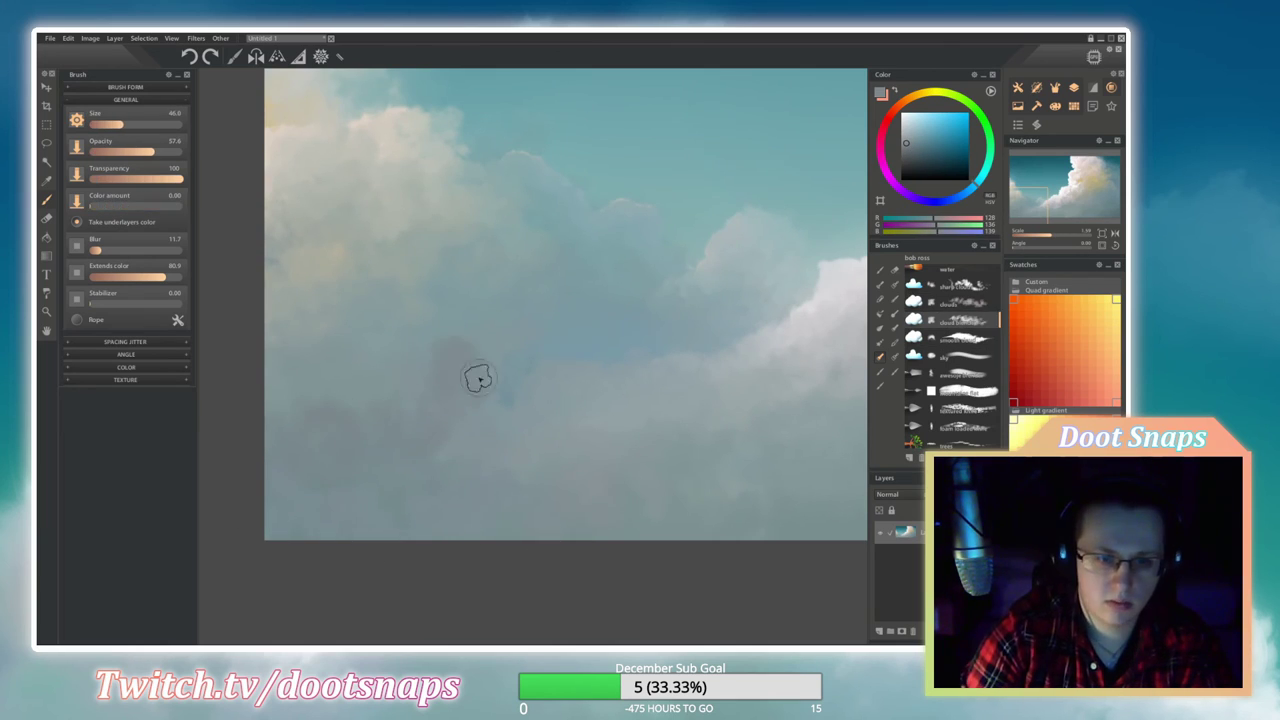
{"action": "scroll", "coordinate": [443, 449], "scroll_direction": "down", "scroll_amount": 4}
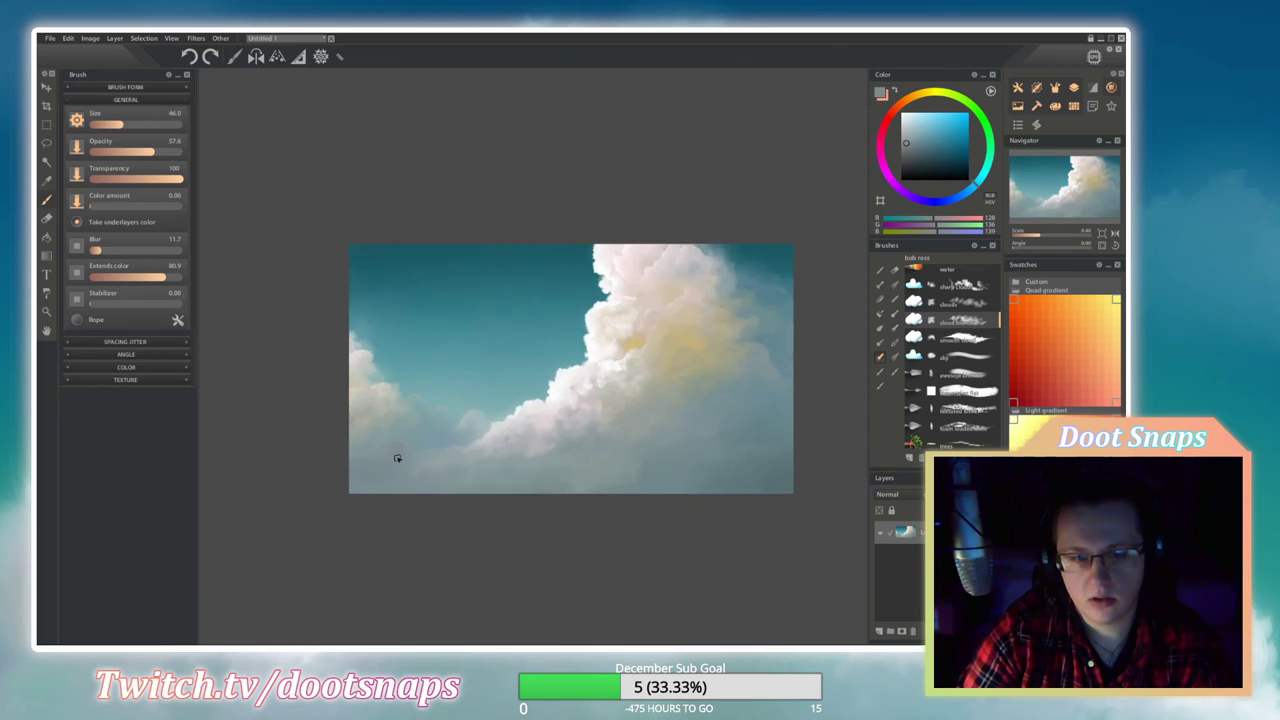
Examine the cloud base, the large cloud's shadow side and the overall balance, switching between the soft and blending brushes.
{"action": "scroll", "coordinate": [398, 458], "scroll_direction": "up", "scroll_amount": 4}
{"action": "key", "text": "3"}
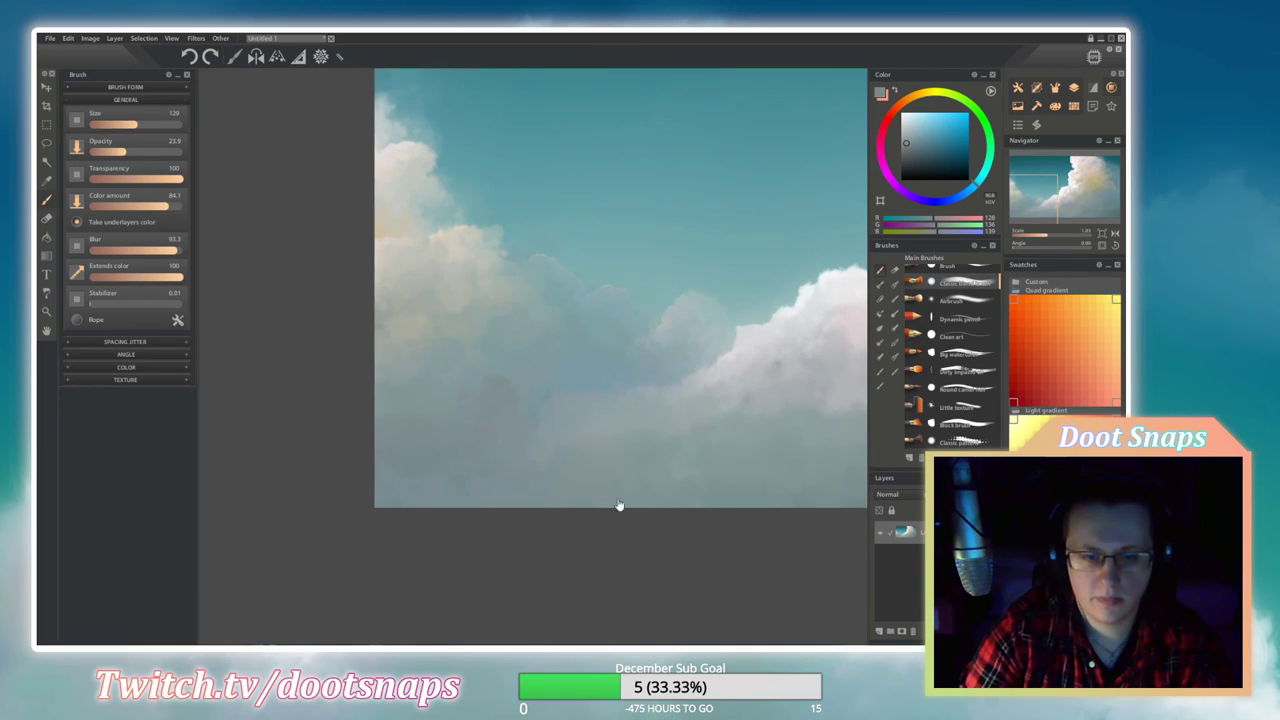
{"action": "scroll", "coordinate": [563, 511], "scroll_direction": "up", "scroll_amount": 6}
{"action": "scroll", "coordinate": [323, 571], "scroll_direction": "down", "scroll_amount": 5}
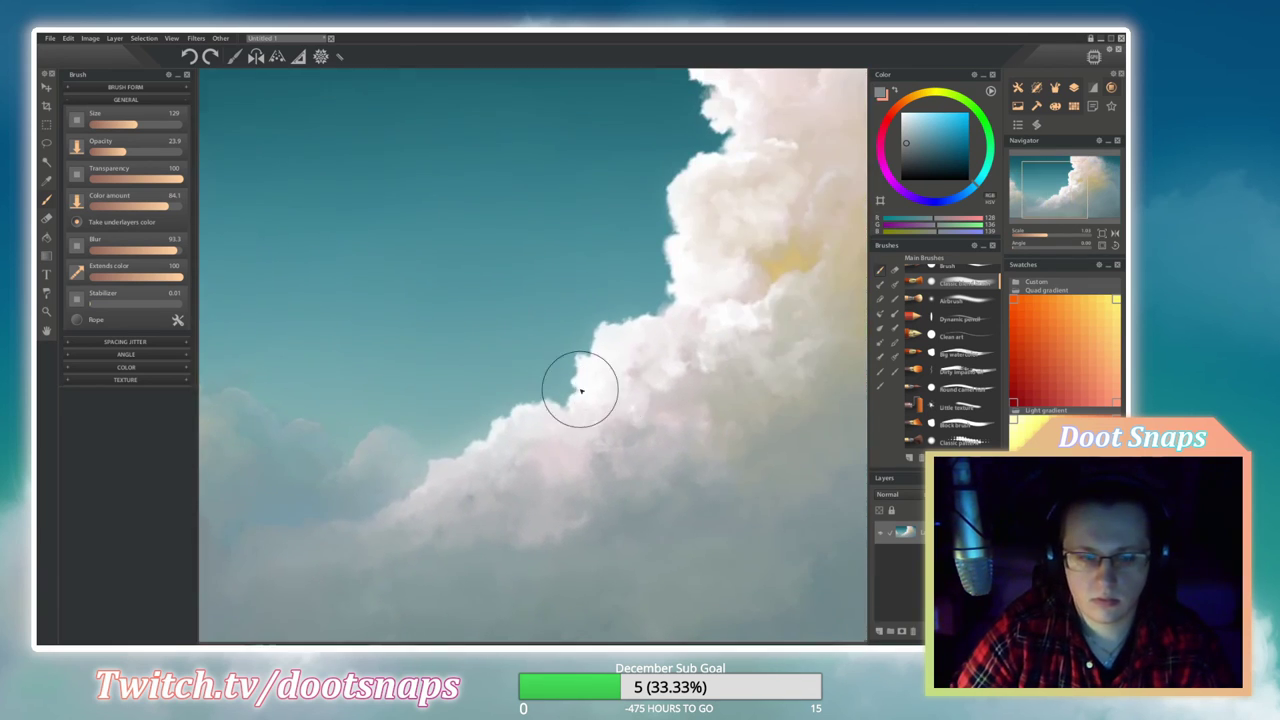
{"action": "scroll", "coordinate": [651, 380], "scroll_direction": "down", "scroll_amount": 2}
{"action": "scroll", "coordinate": [586, 417], "scroll_direction": "up", "scroll_amount": 2}
{"action": "scroll", "coordinate": [557, 471], "scroll_direction": "down", "scroll_amount": 2}
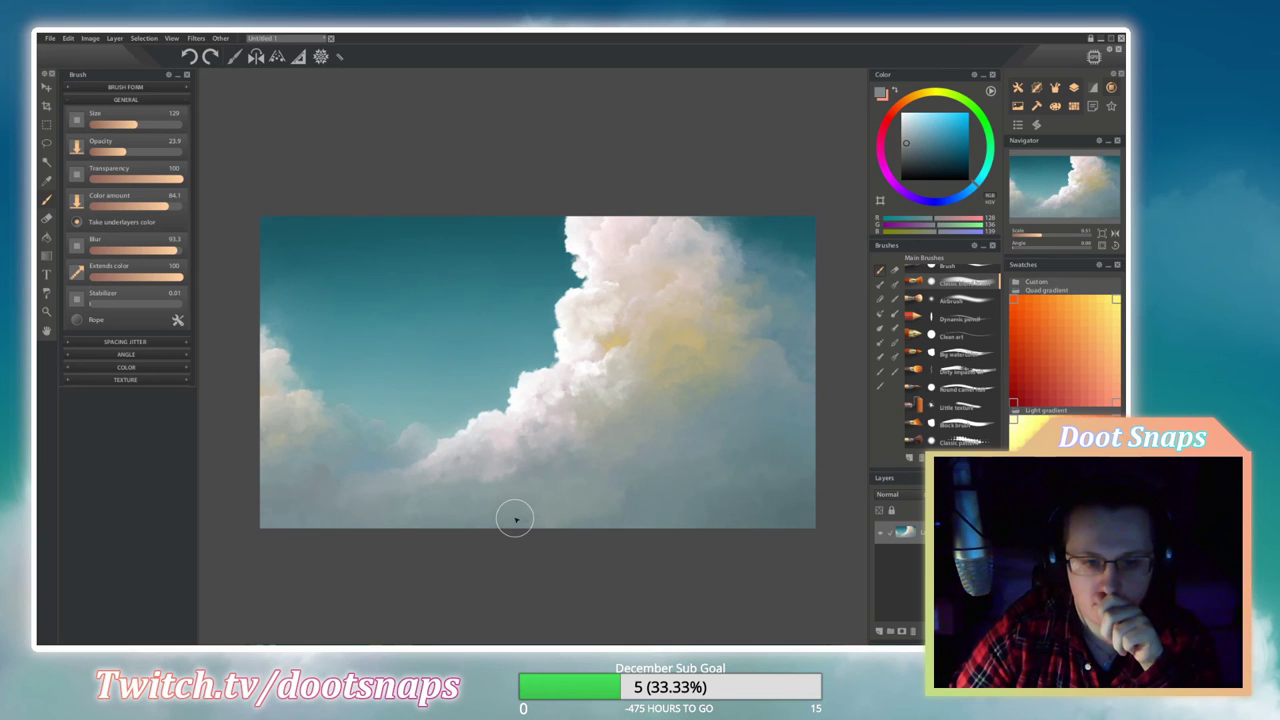
{"action": "scroll", "coordinate": [530, 450], "scroll_direction": "up", "scroll_amount": 3}
{"action": "key", "text": "b"}
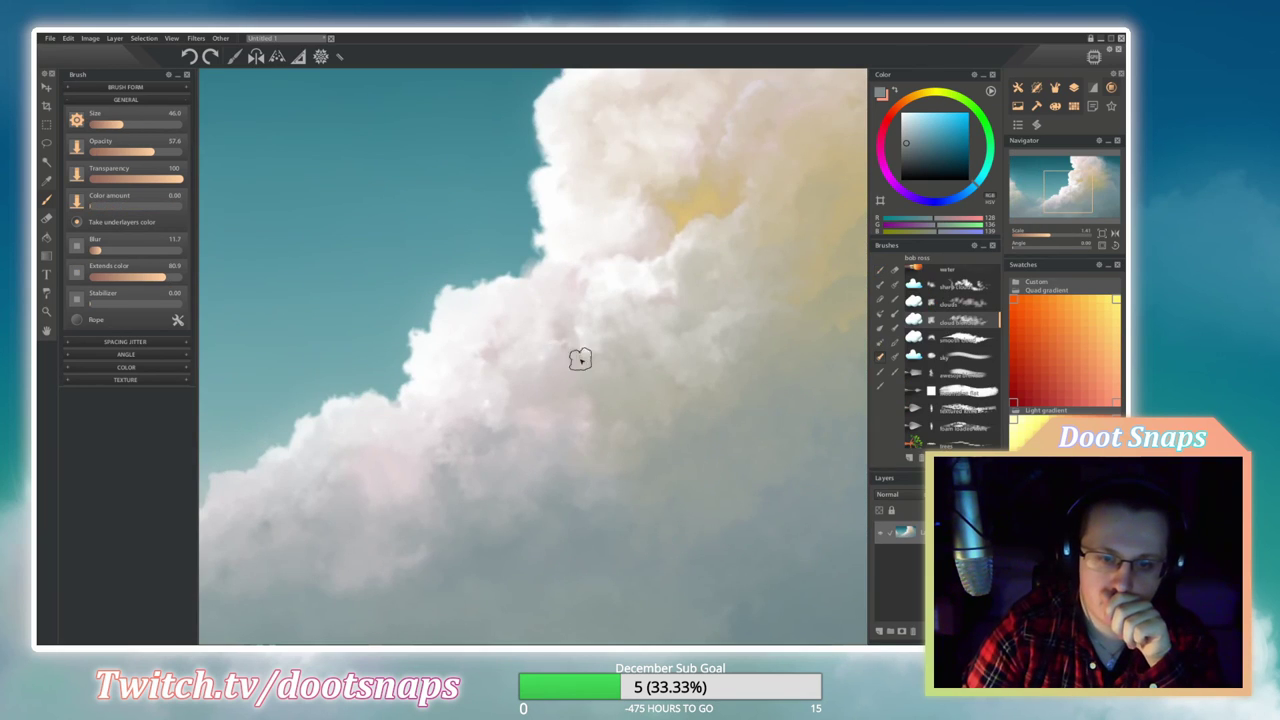
{"action": "scroll", "coordinate": [598, 440], "scroll_direction": "down", "scroll_amount": 4}
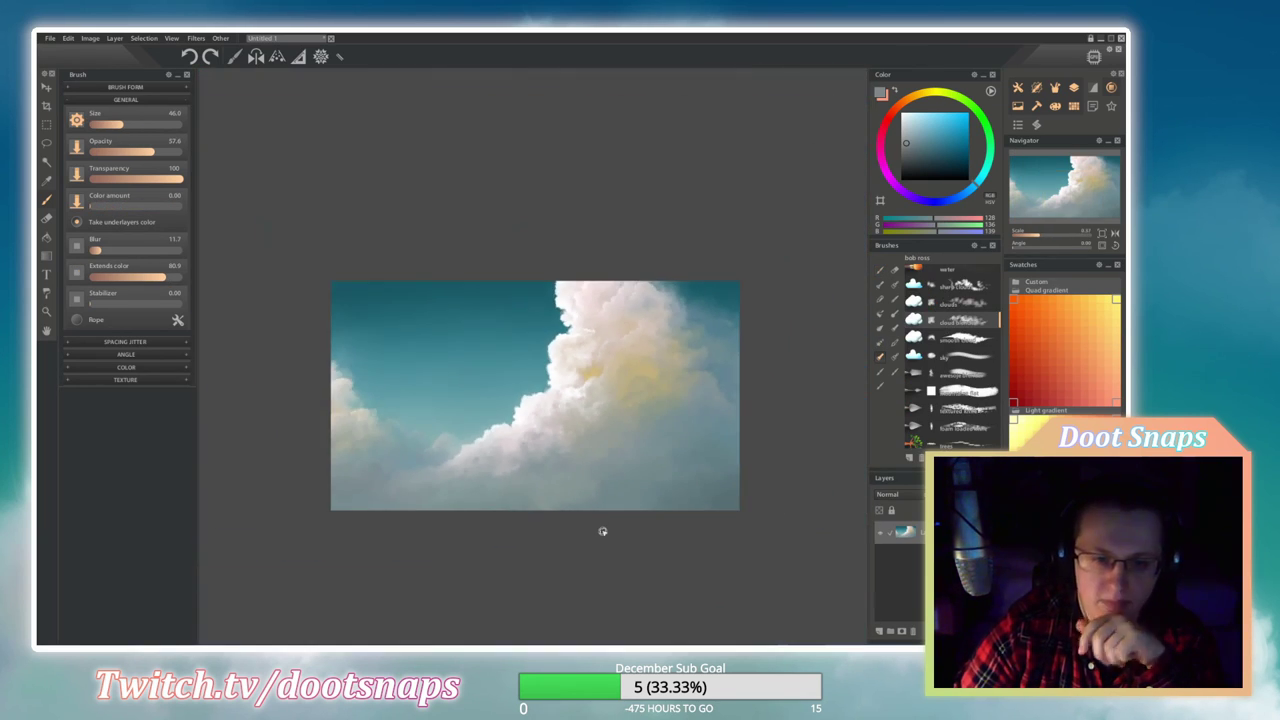
{"action": "scroll", "coordinate": [581, 524], "scroll_direction": "up", "scroll_amount": 4}
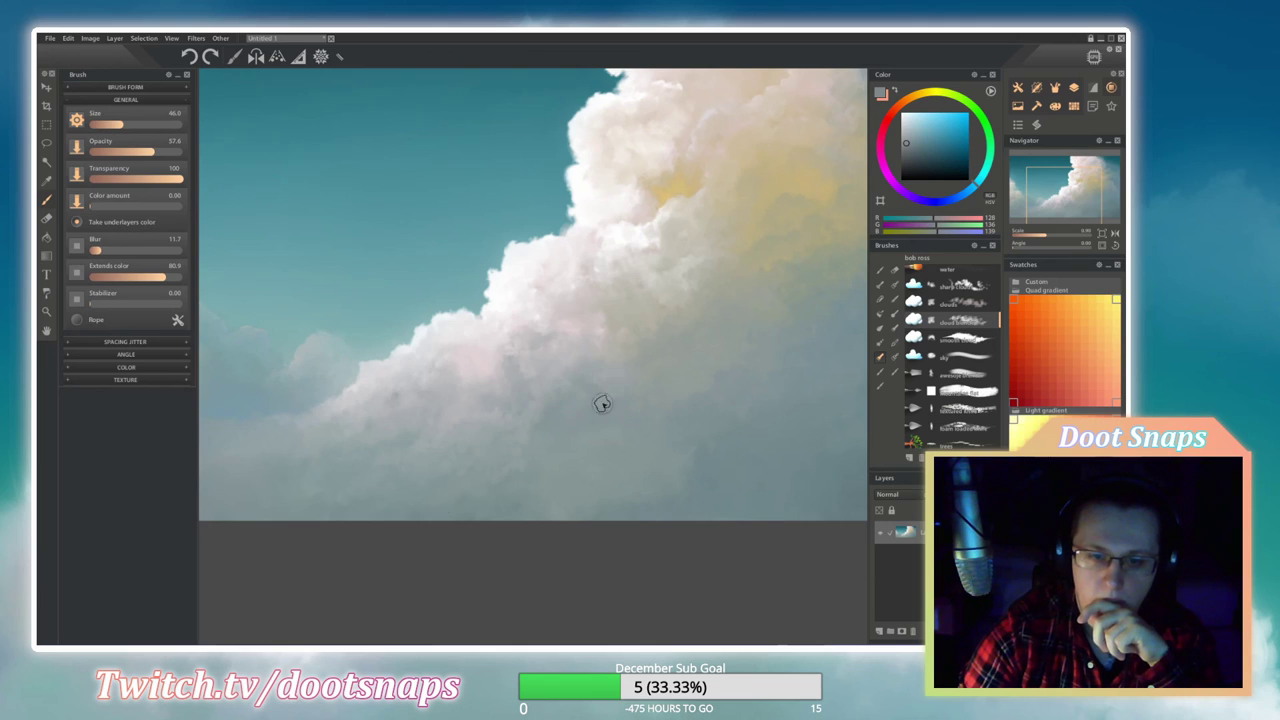
{"action": "left_click", "coordinate": [880, 270]}
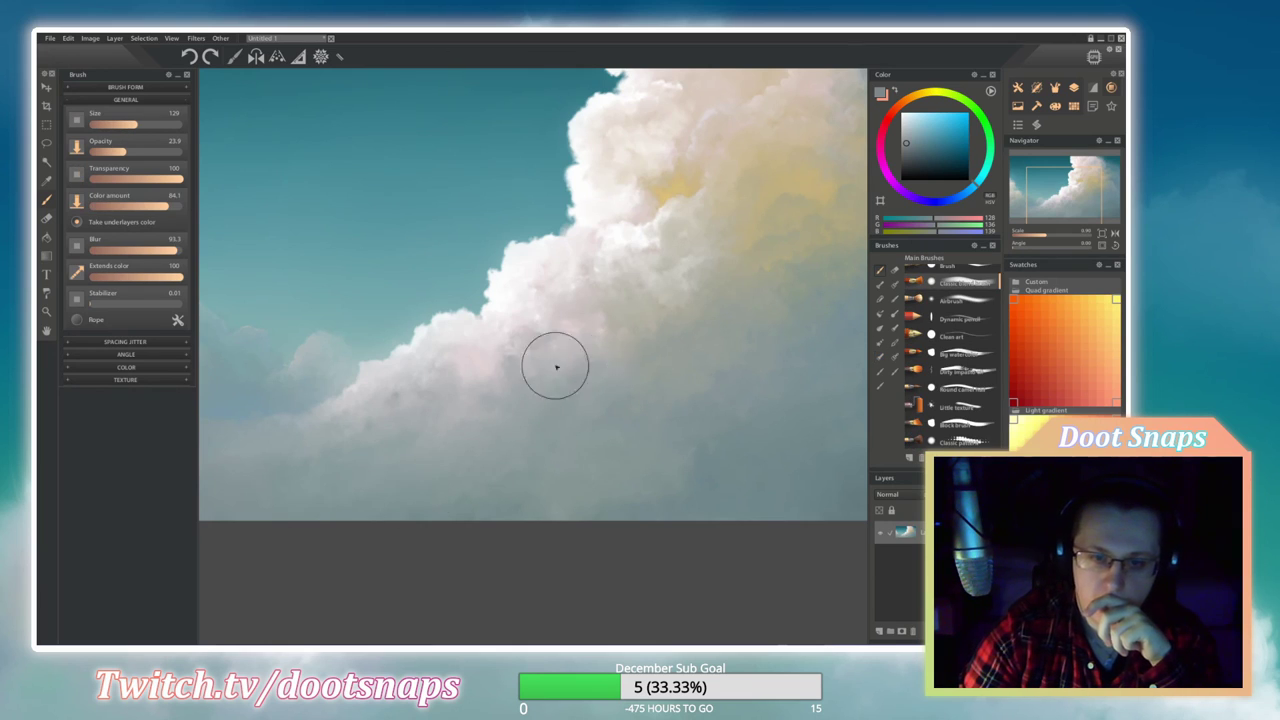
{"action": "scroll", "coordinate": [740, 490], "scroll_direction": "down", "scroll_amount": 3}
{"action": "scroll", "coordinate": [749, 491], "scroll_direction": "up", "scroll_amount": 2}
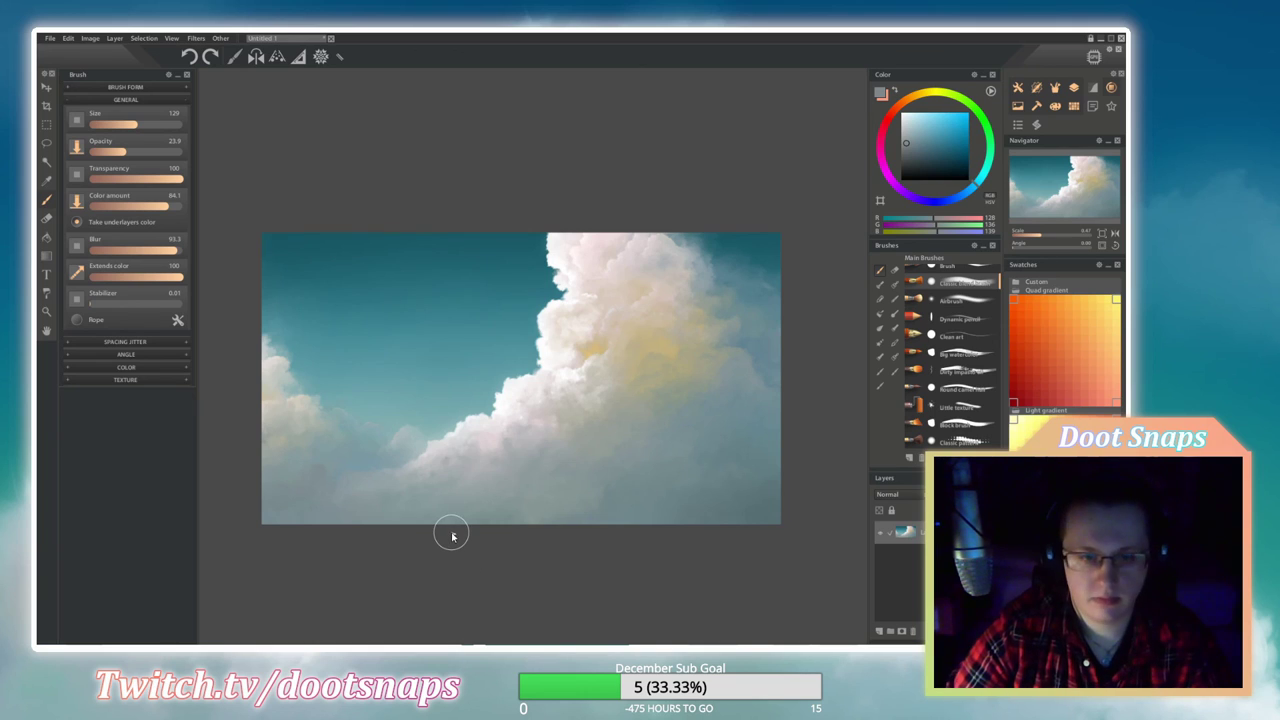
{"action": "scroll", "coordinate": [451, 533], "scroll_direction": "up", "scroll_amount": 2}
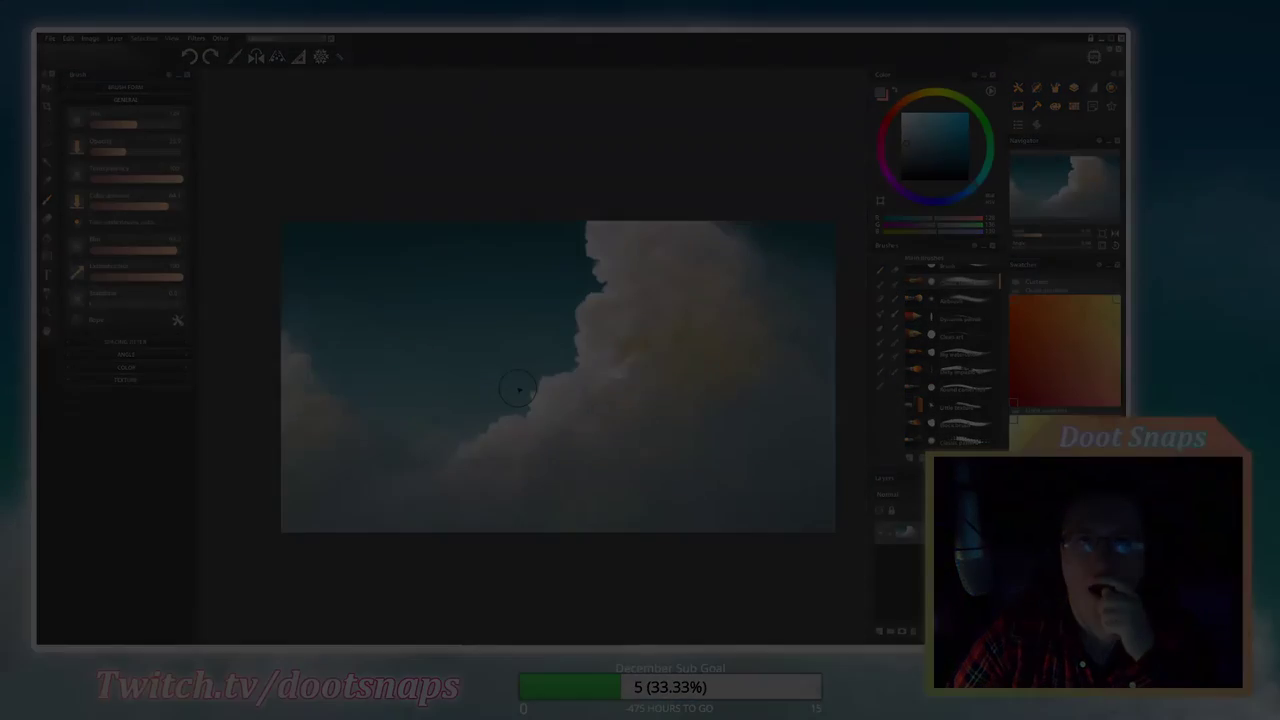